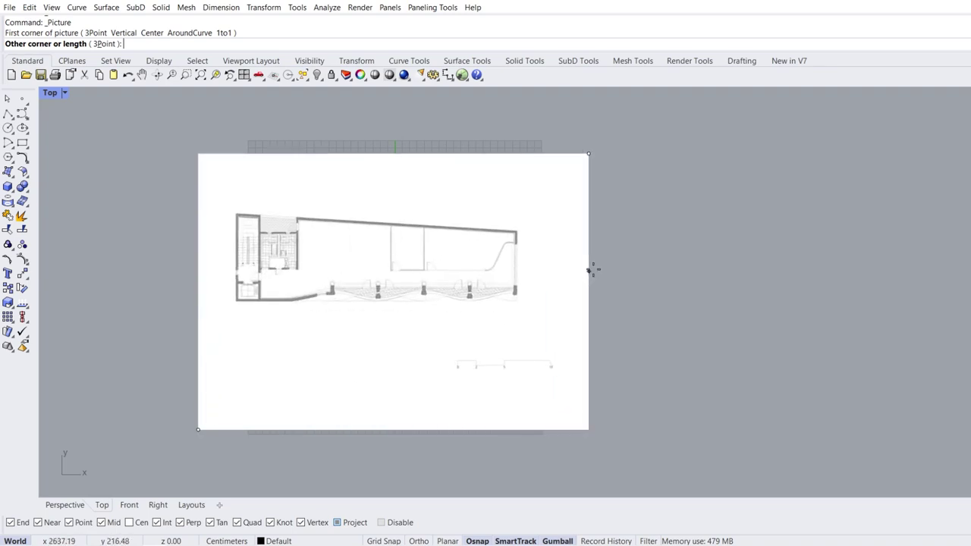
Place the floor plan picture and scale it so its 0–10 scale bar measures 1000 cm
click(605, 265)
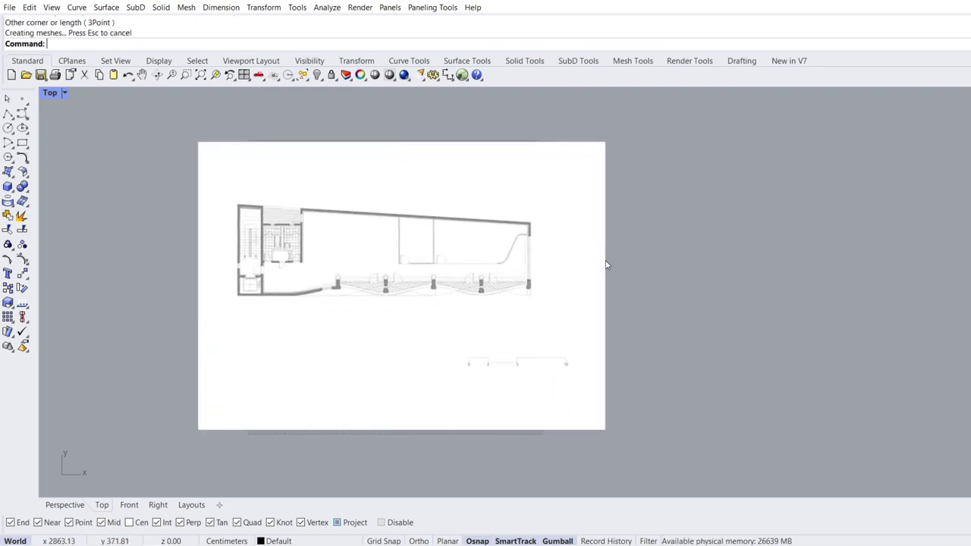
click(524, 328)
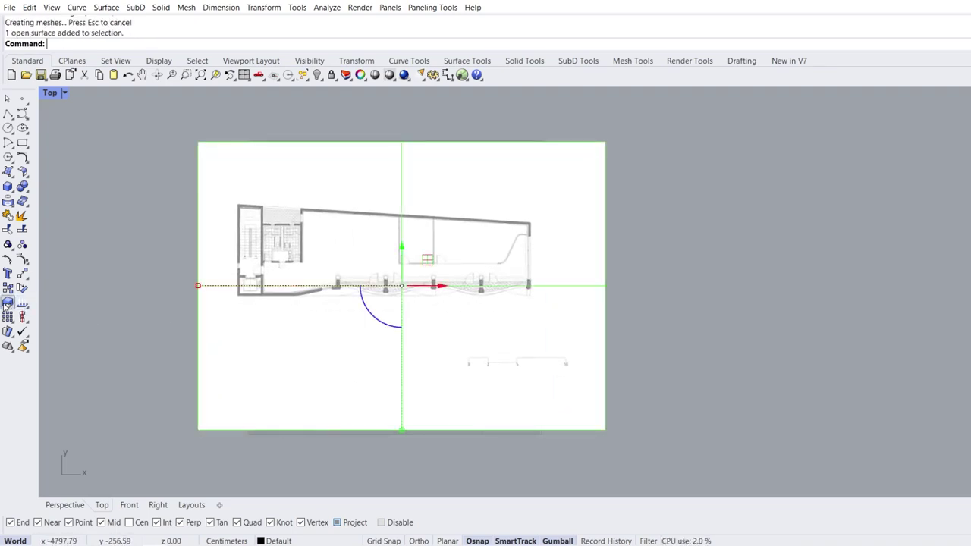
click(7, 304)
scroll(533, 384, up, 8)
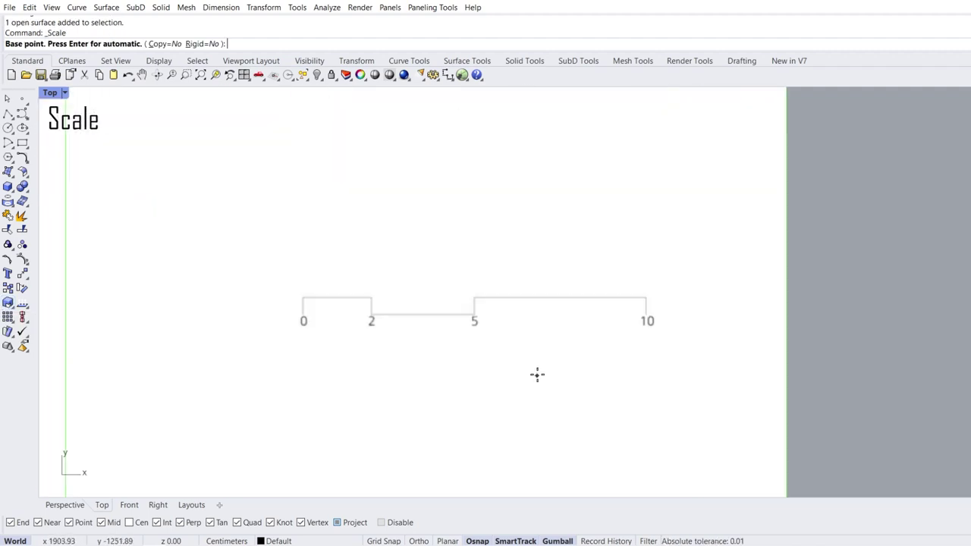
click(180, 269)
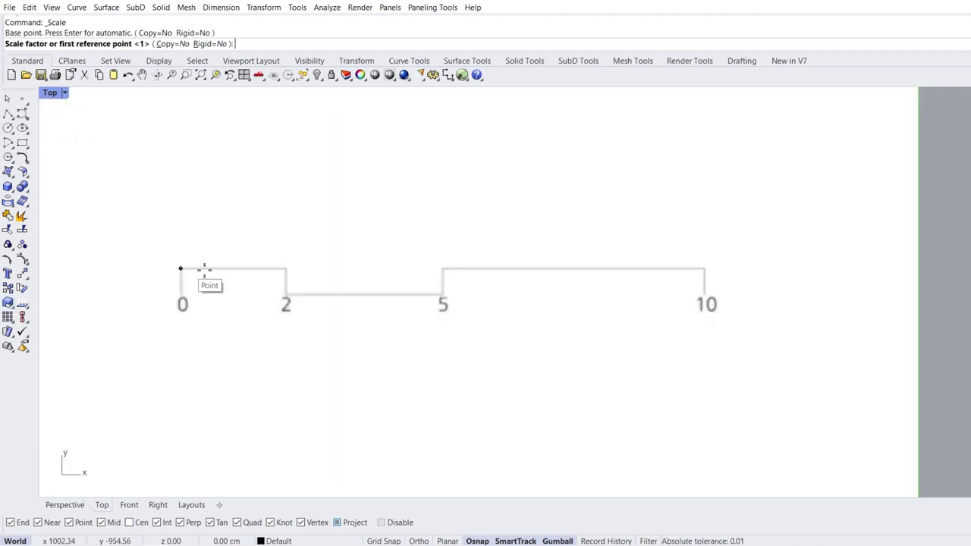
click(702, 267)
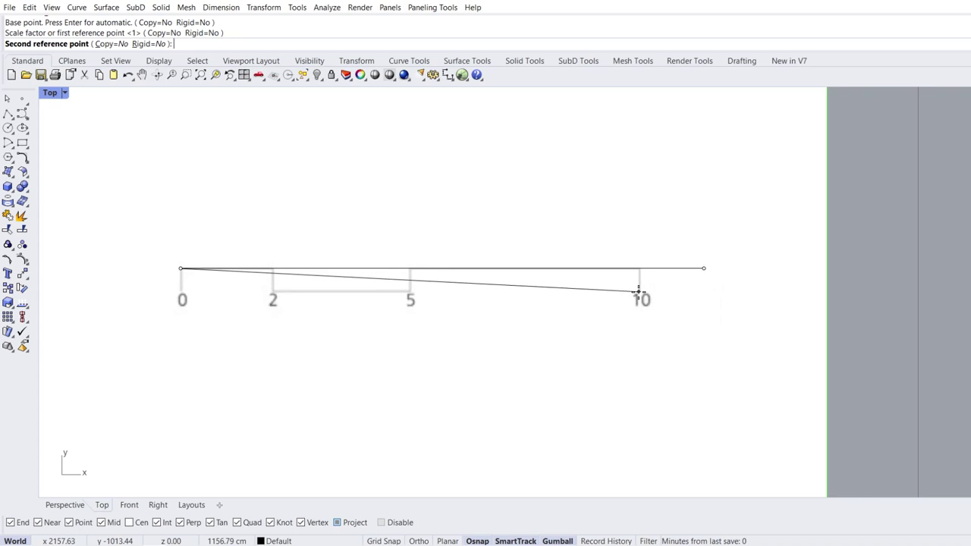
text(1000)
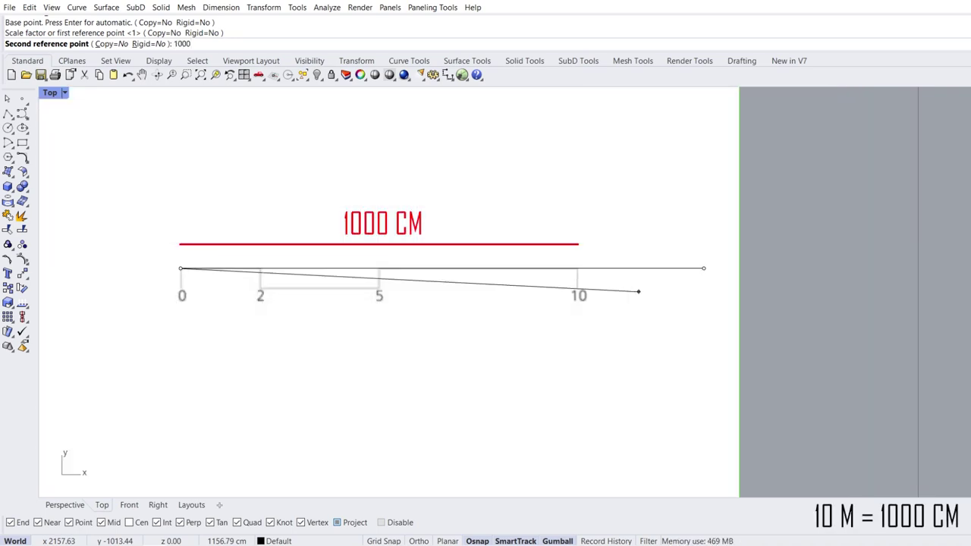
key(Return)
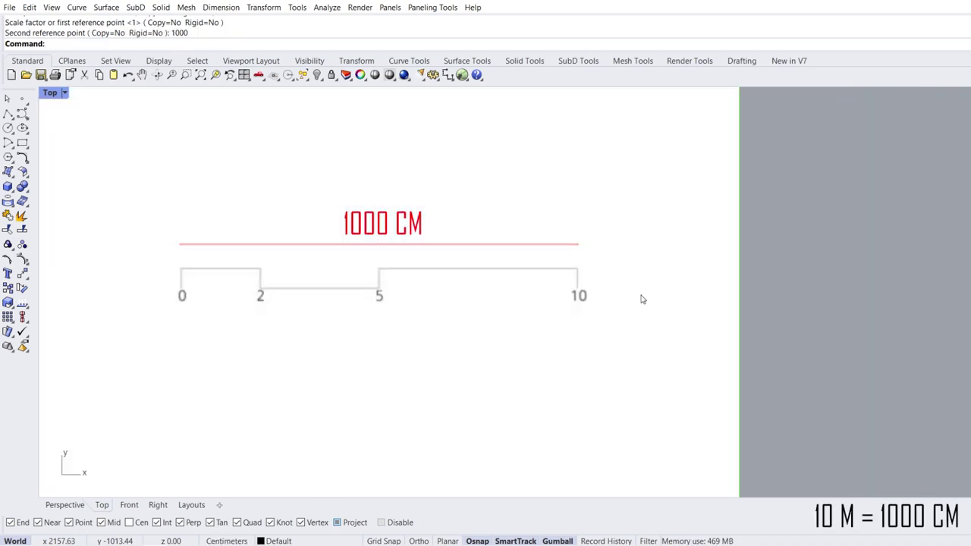
Move the floor plan picture from the façade line's point below the second column to the origin (0)
right_drag(468, 256, 480, 286)
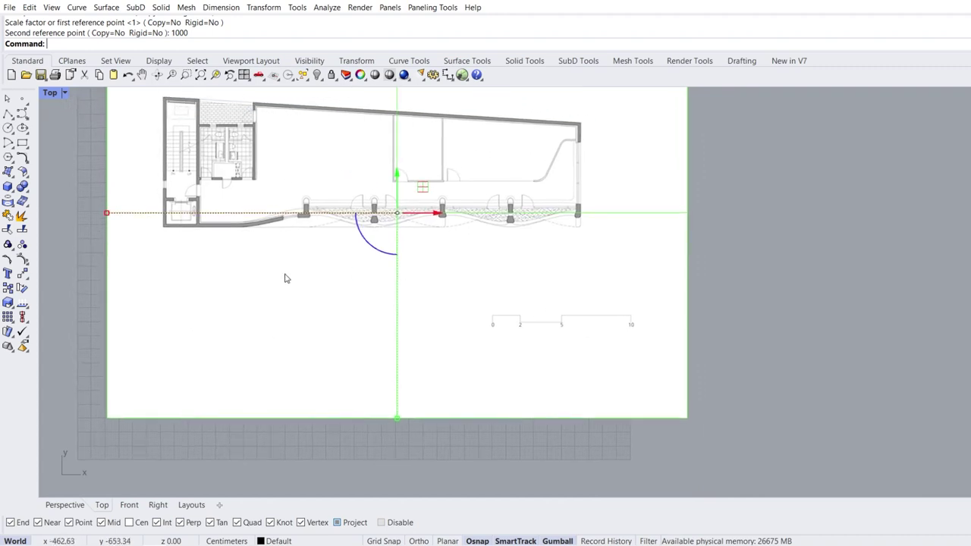
click(23, 273)
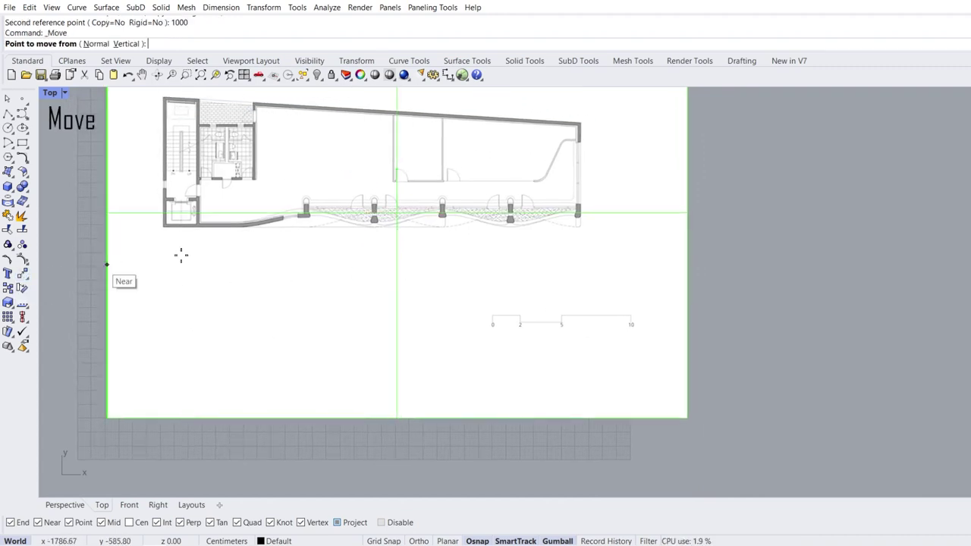
scroll(379, 211, up, 6)
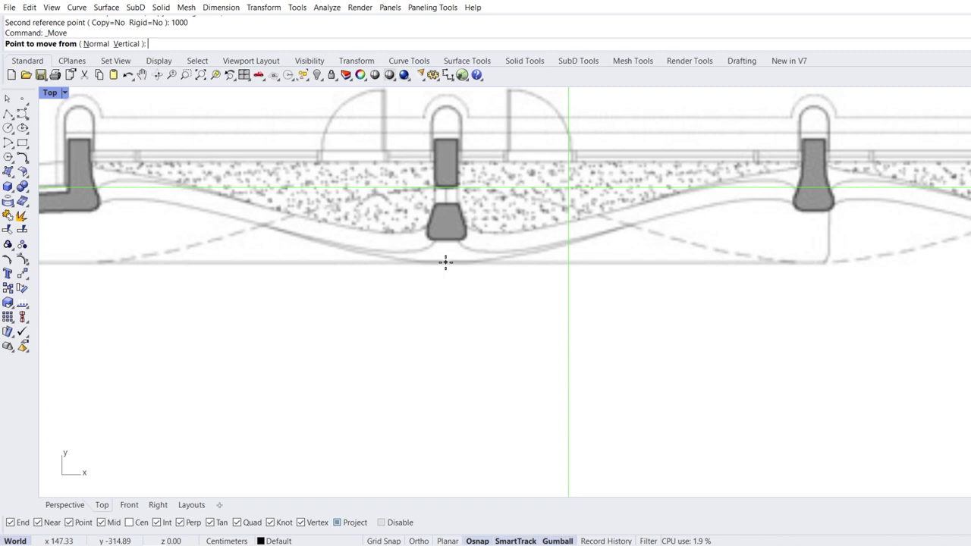
click(446, 262)
text(0)
key(Return)
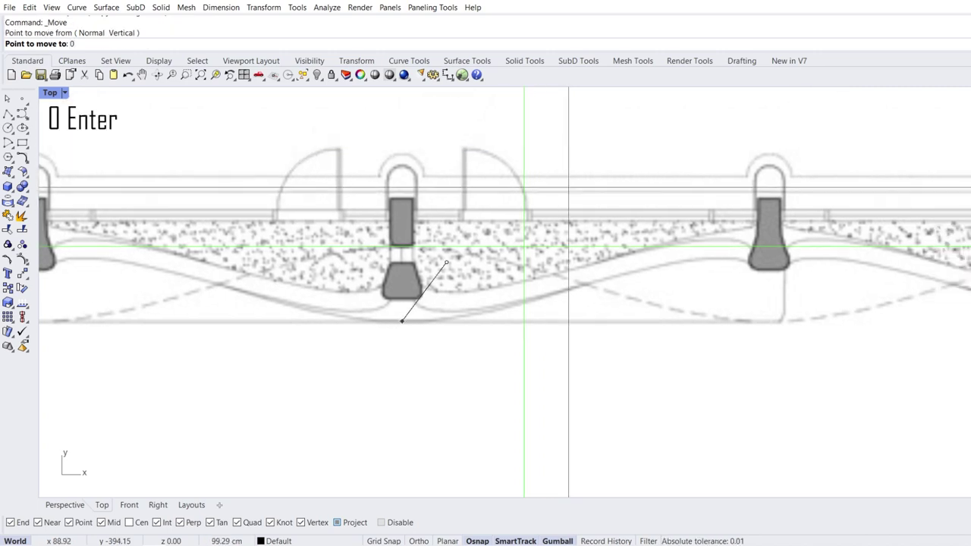
scroll(490, 305, down, 8)
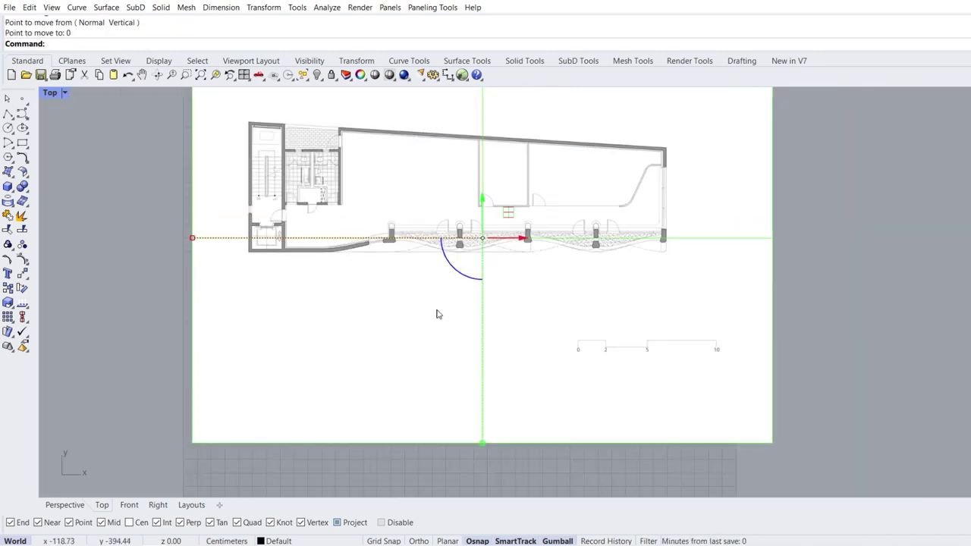
Insert the Section 1 image as a picture in the Front view, sized to extend past both sides of the grid
click(129, 505)
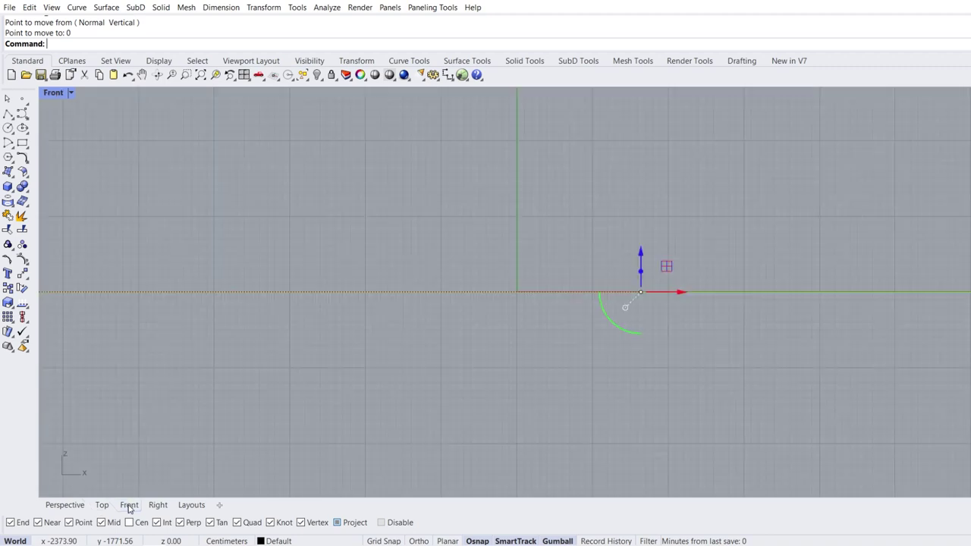
scroll(394, 352, down, 10)
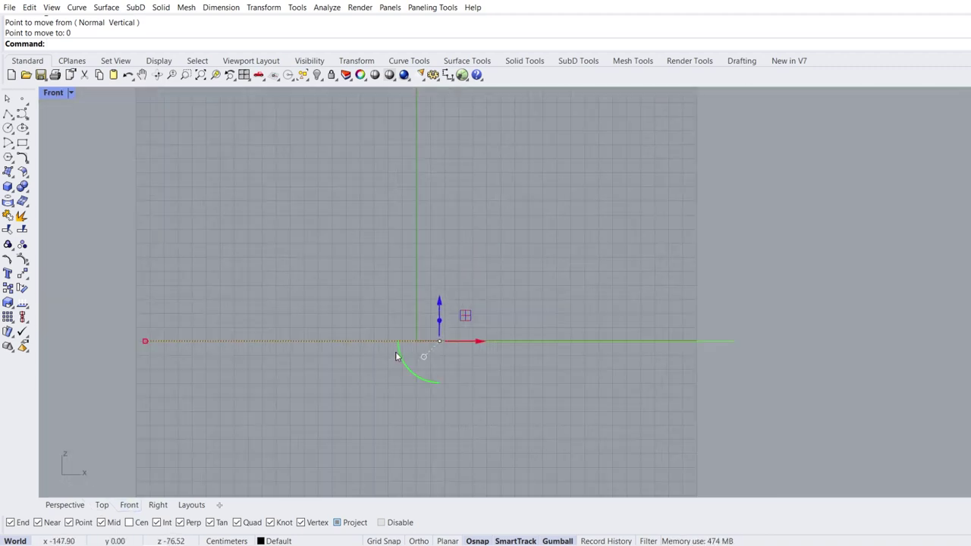
right_drag(351, 237, 357, 208)
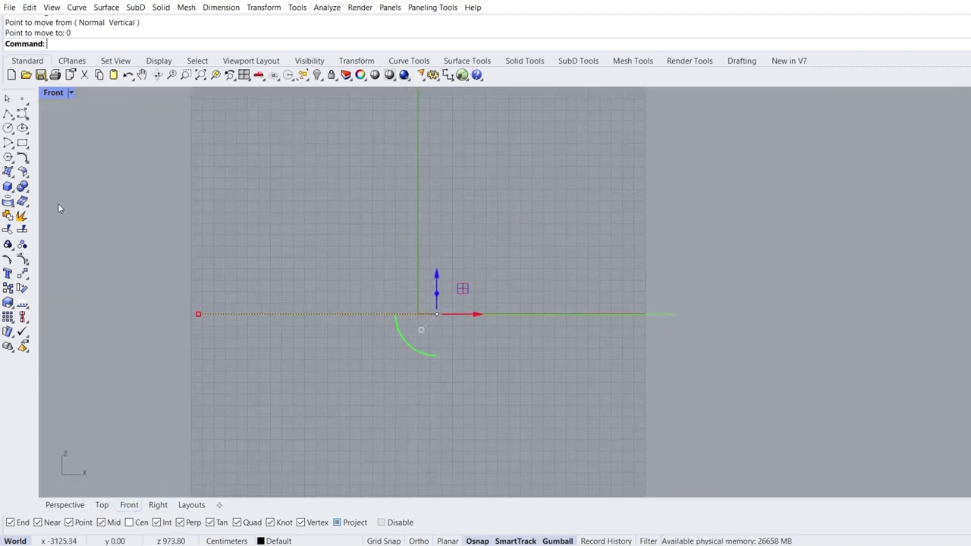
click(12, 182)
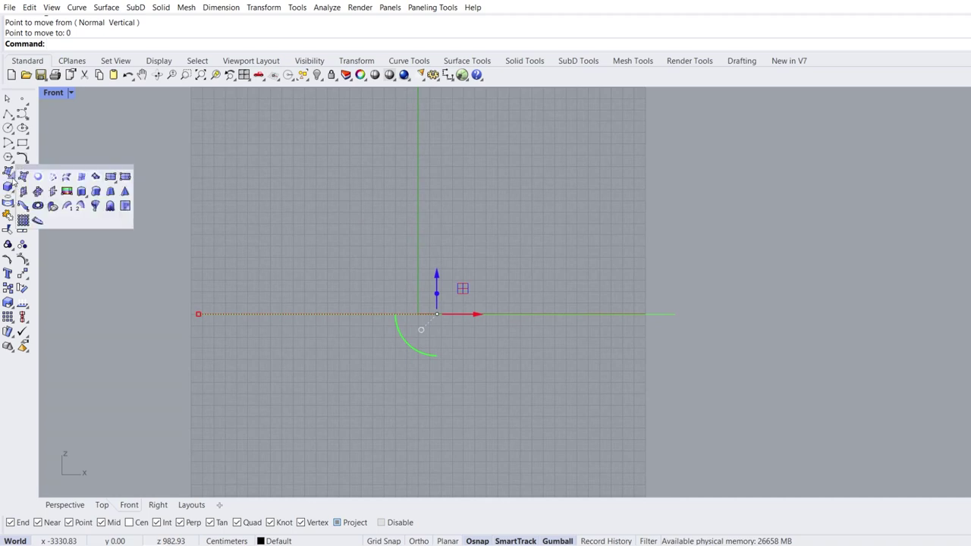
click(67, 190)
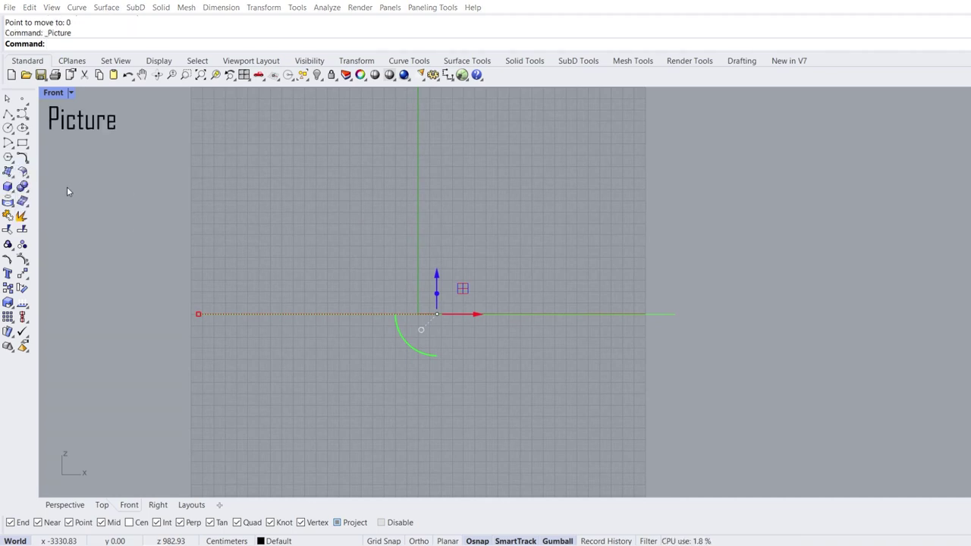
click(573, 167)
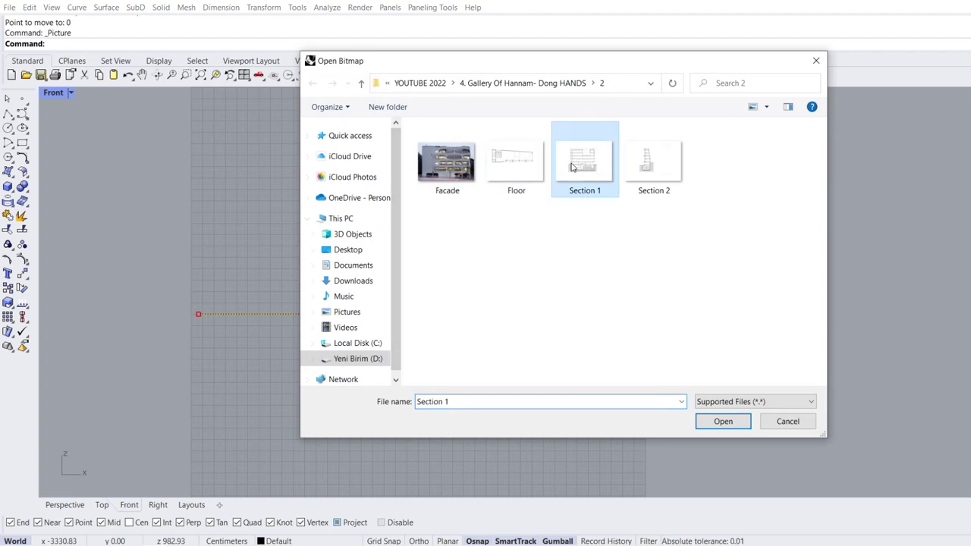
click(717, 421)
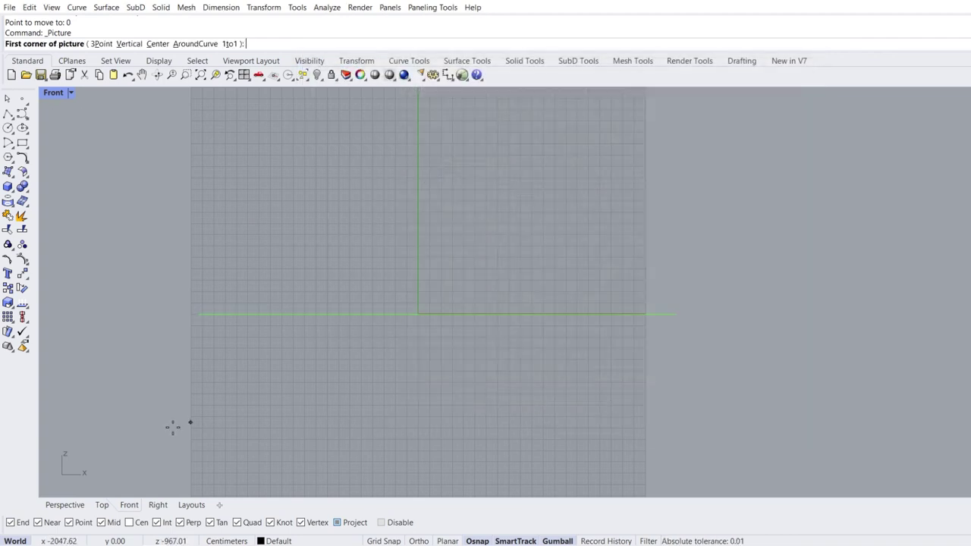
click(75, 450)
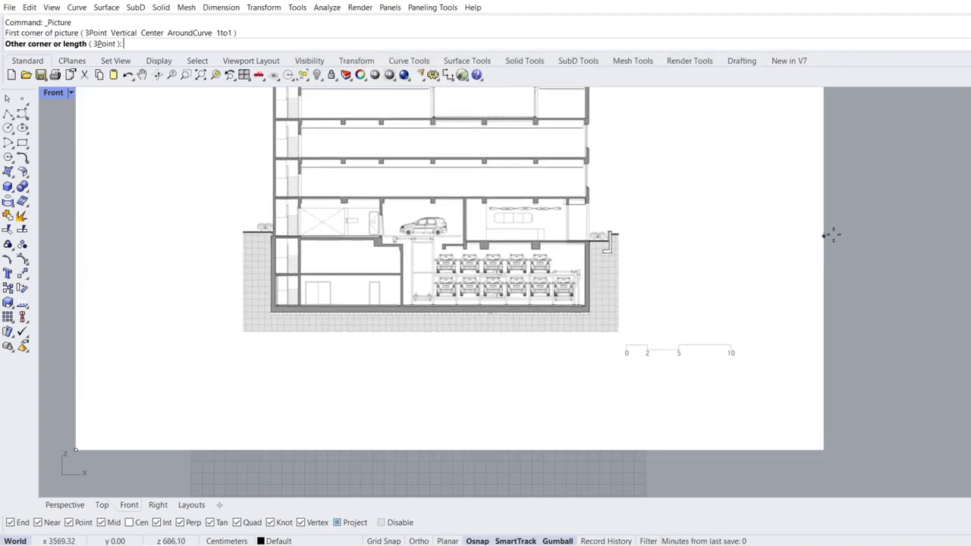
click(862, 226)
Scale the Section 1 picture from the scale bar's 0 mark so its 0–10 length is 1000 cm
scroll(696, 296, up, 6)
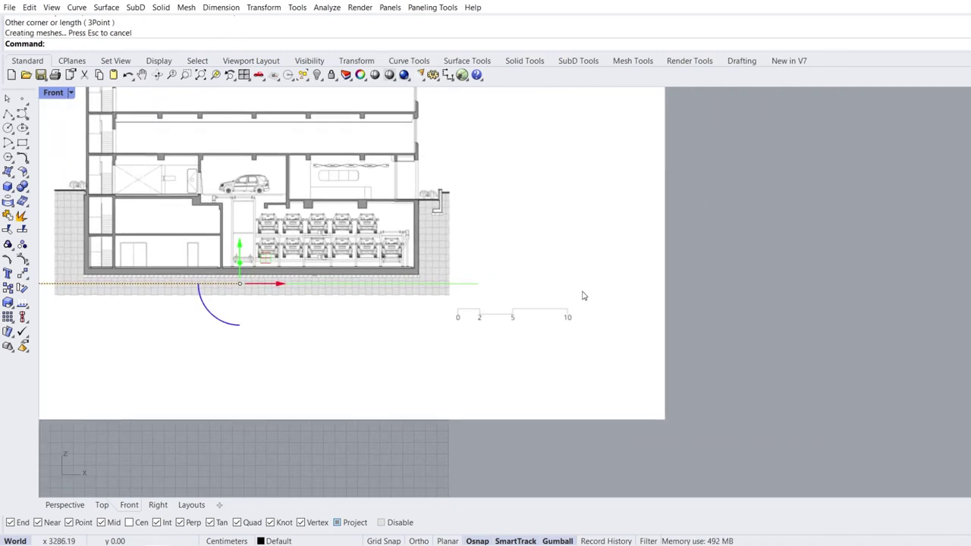
scroll(522, 318, up, 3)
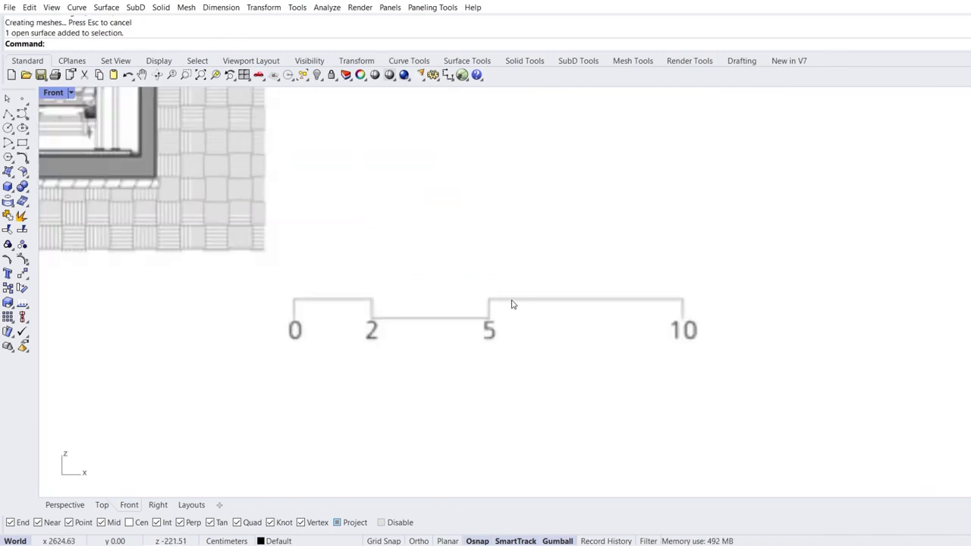
click(7, 303)
click(292, 299)
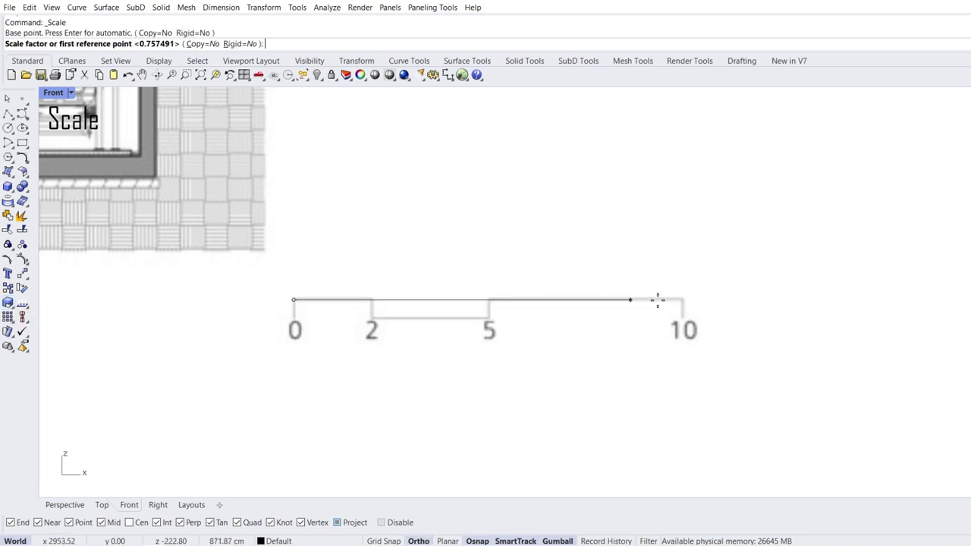
click(683, 299)
text(1000)
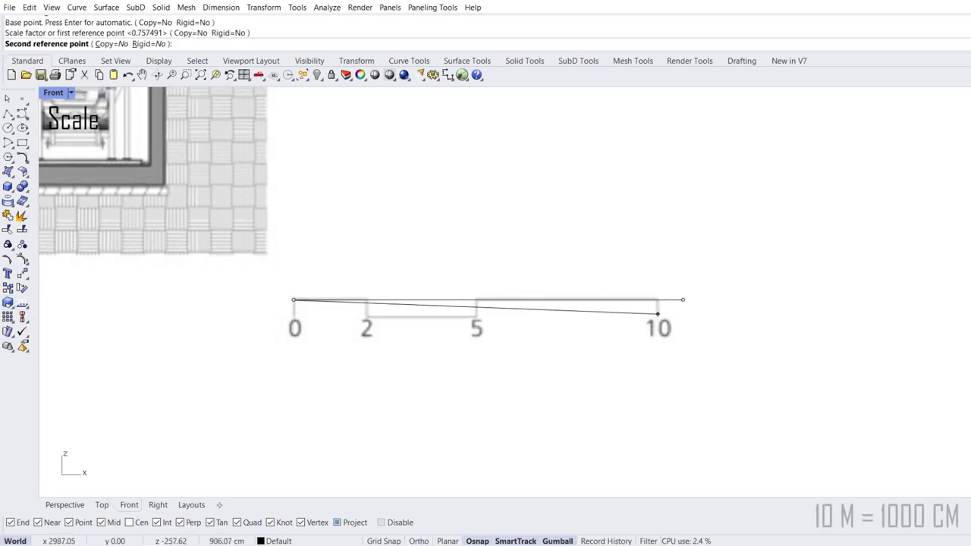
key(Return)
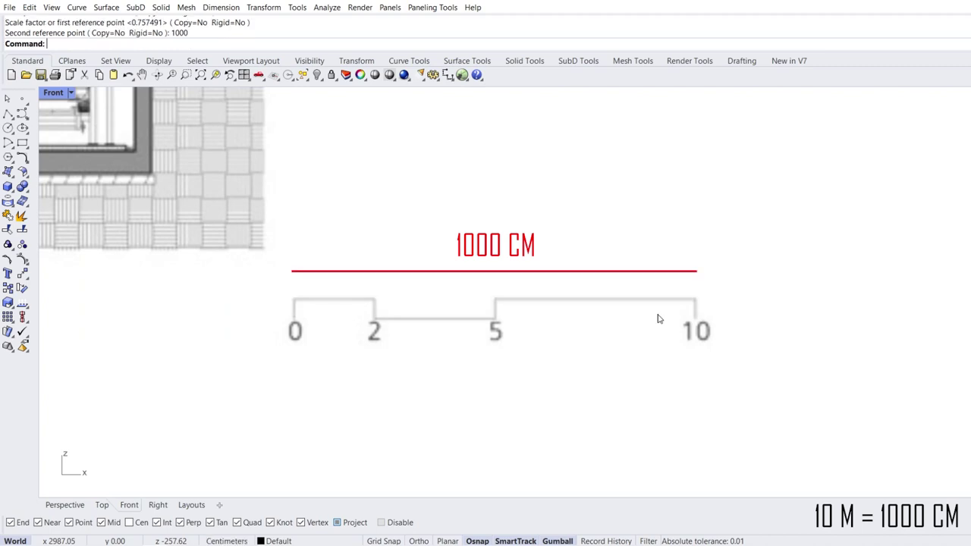
Lower the Section 1 picture in the Front view until its ground line is near the floor plan's level
scroll(657, 316, down, 2)
scroll(658, 318, down, 3)
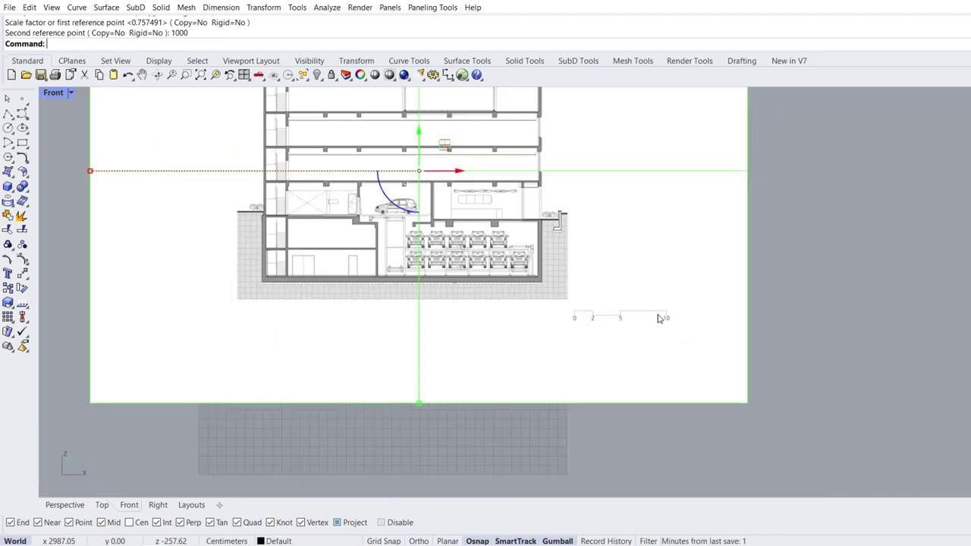
drag(465, 158, 465, 237)
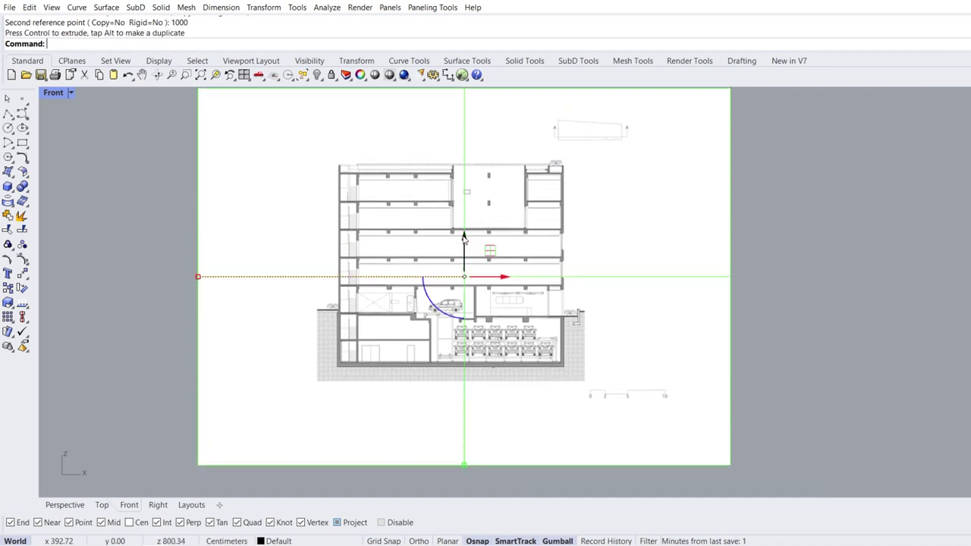
Shift the Section 1 picture in the Perspective view to align its walls and ground level with the floor plan
click(56, 506)
scroll(476, 355, down, 12)
right_drag(529, 321, 491, 318)
drag(468, 330, 519, 324)
right_drag(425, 315, 503, 308)
scroll(503, 308, up, 4)
drag(622, 294, 577, 296)
mouse_move(540, 252)
mouse_down()
mouse_move(549, 141)
mouse_move(547, 199)
mouse_up()
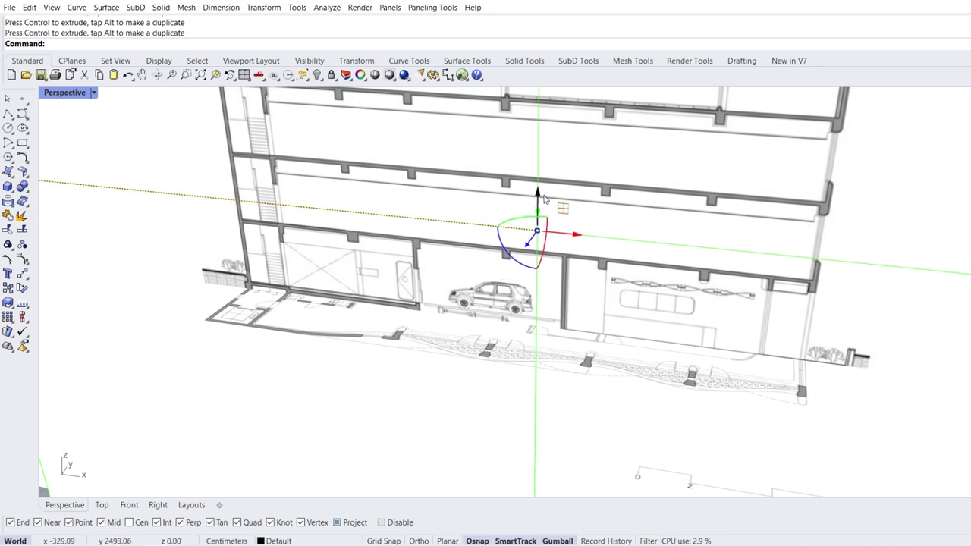
right_drag(601, 236, 561, 240)
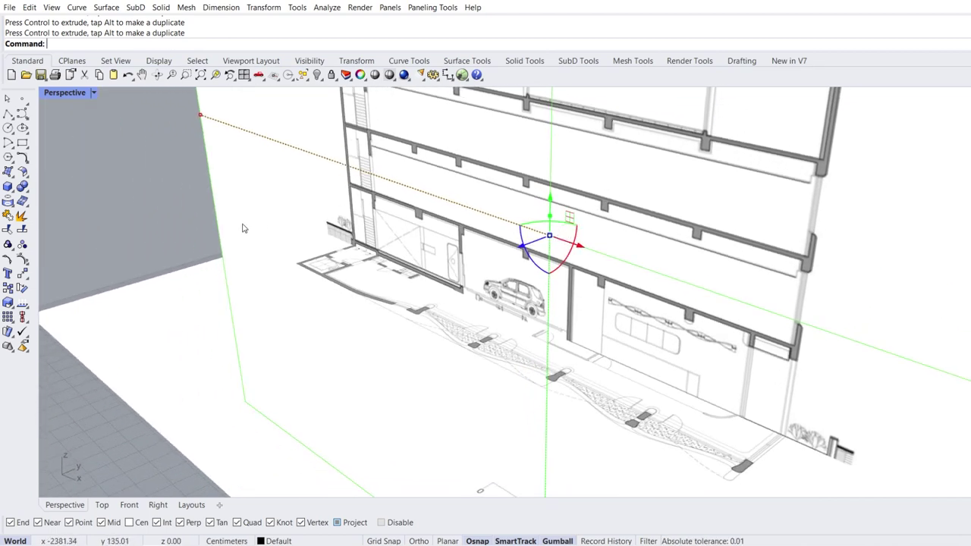
Insert the Section 2 image as a picture in the Right view, sized to extend past both sides of the grid
click(149, 506)
scroll(433, 317, down, 5)
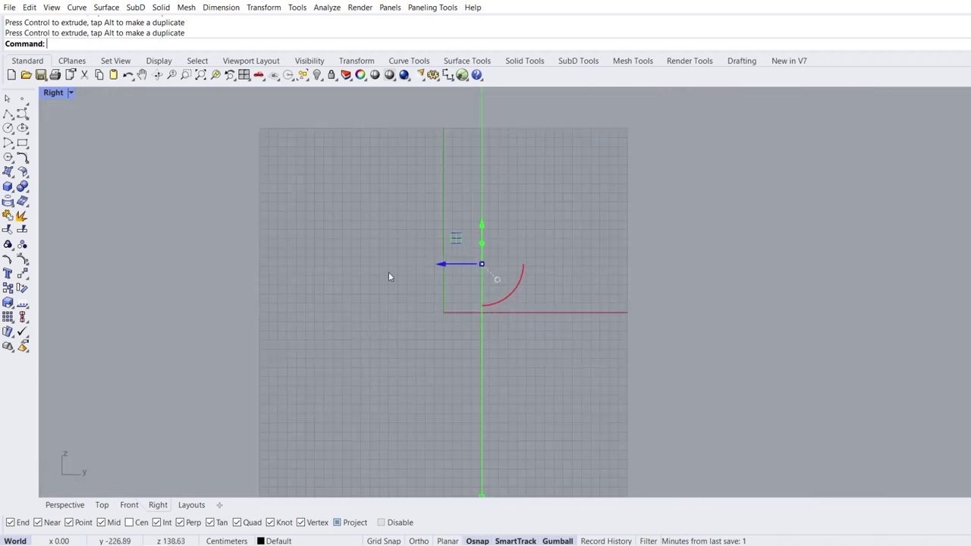
click(14, 176)
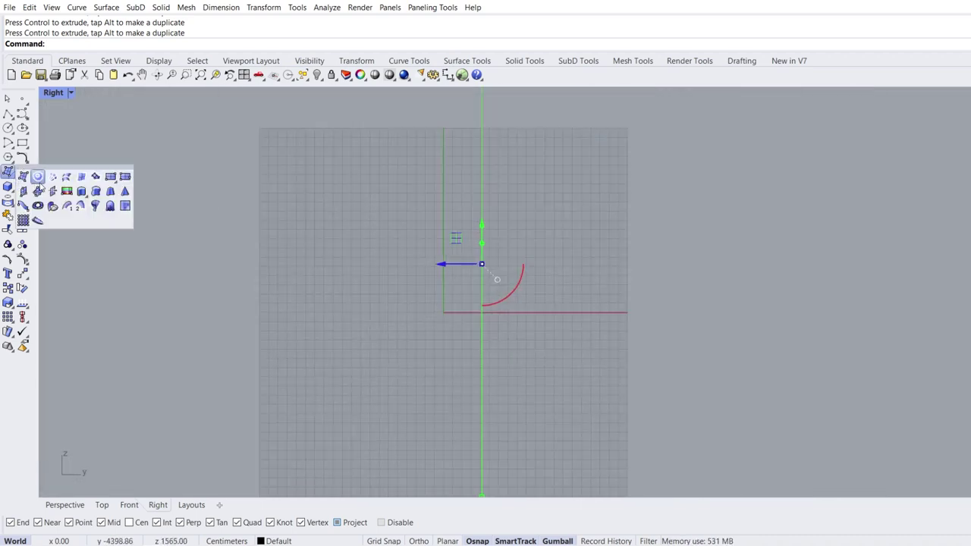
click(66, 191)
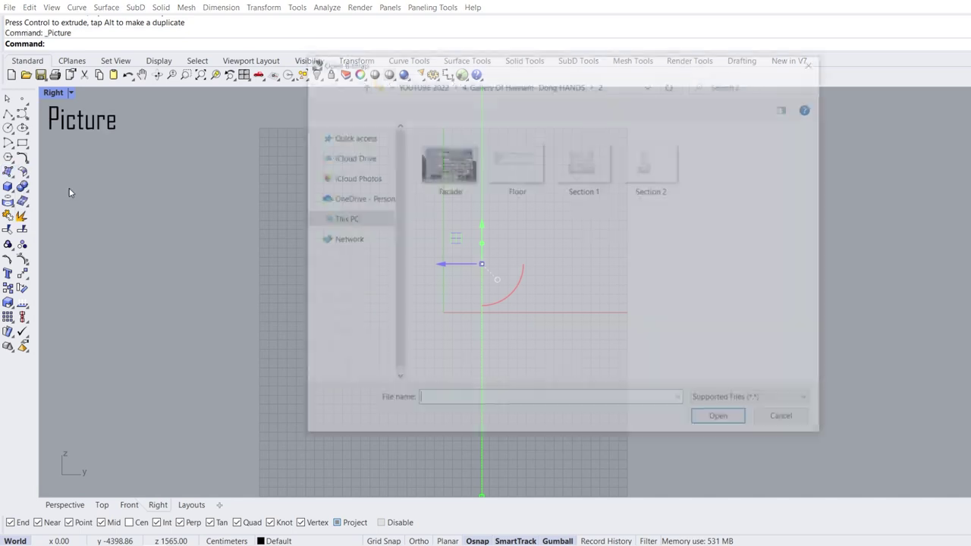
click(630, 164)
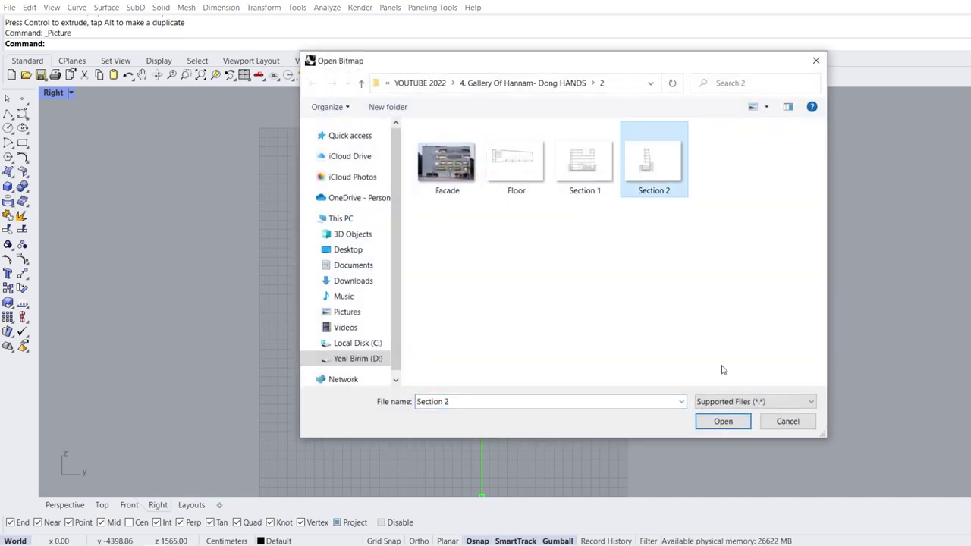
click(723, 421)
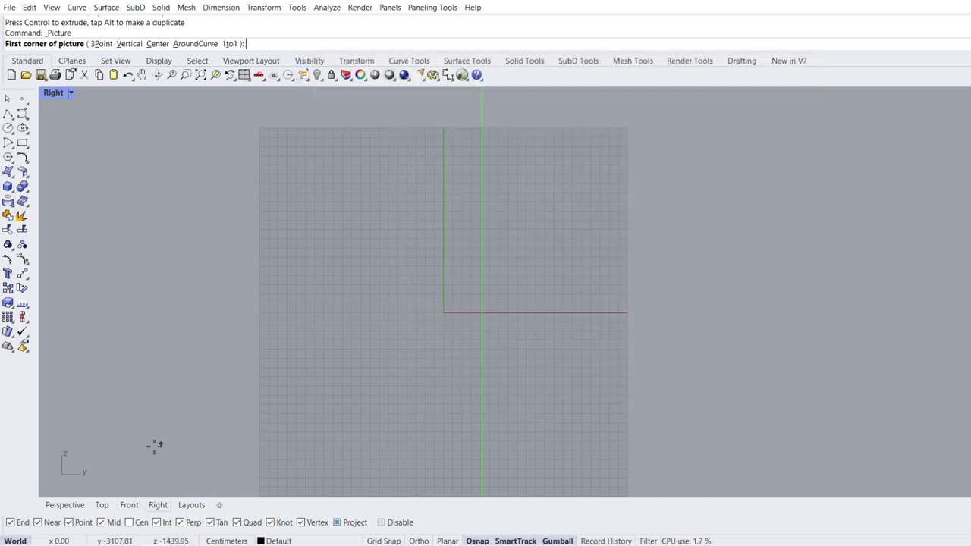
click(116, 456)
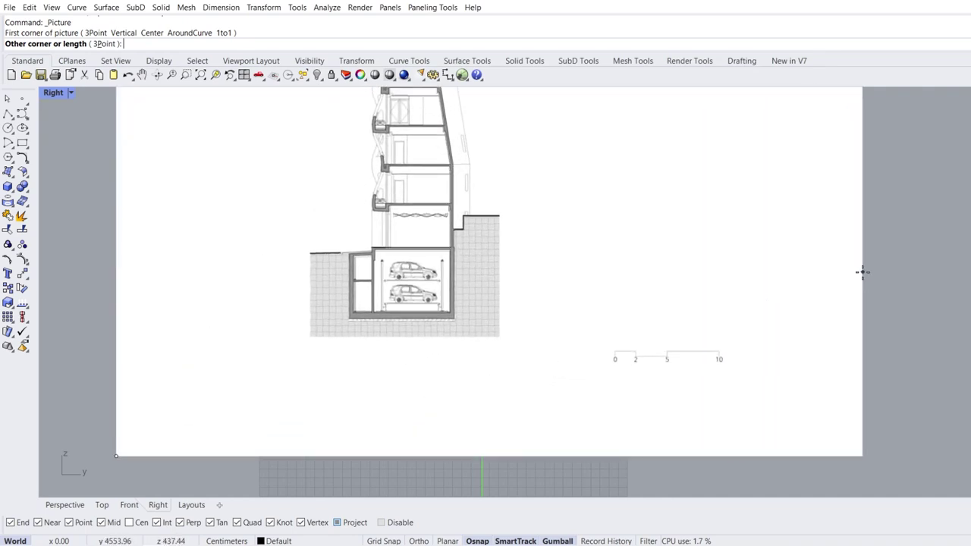
click(862, 271)
Scale the Section 2 picture from the scale bar's 0 mark so its 0–10 length is 1000 cm
click(709, 347)
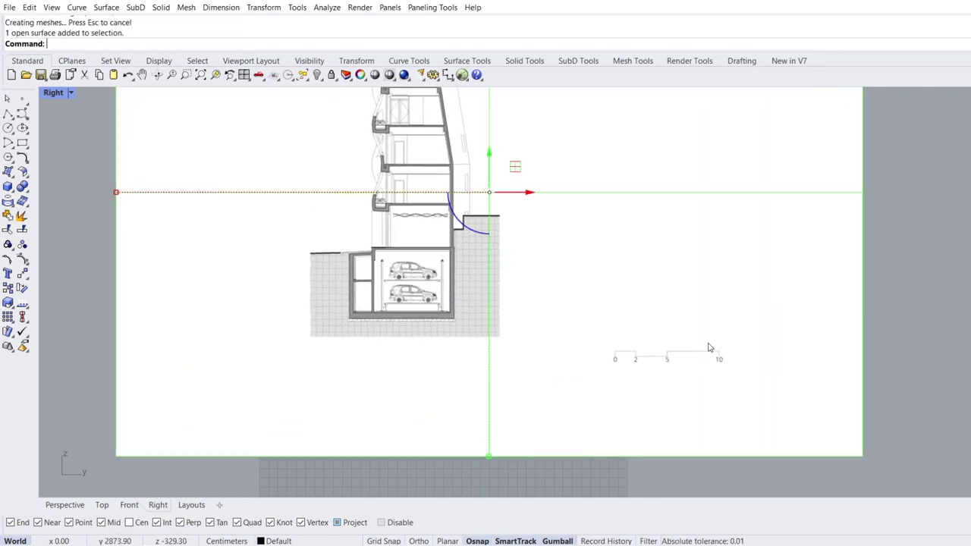
click(8, 302)
scroll(689, 358, up, 10)
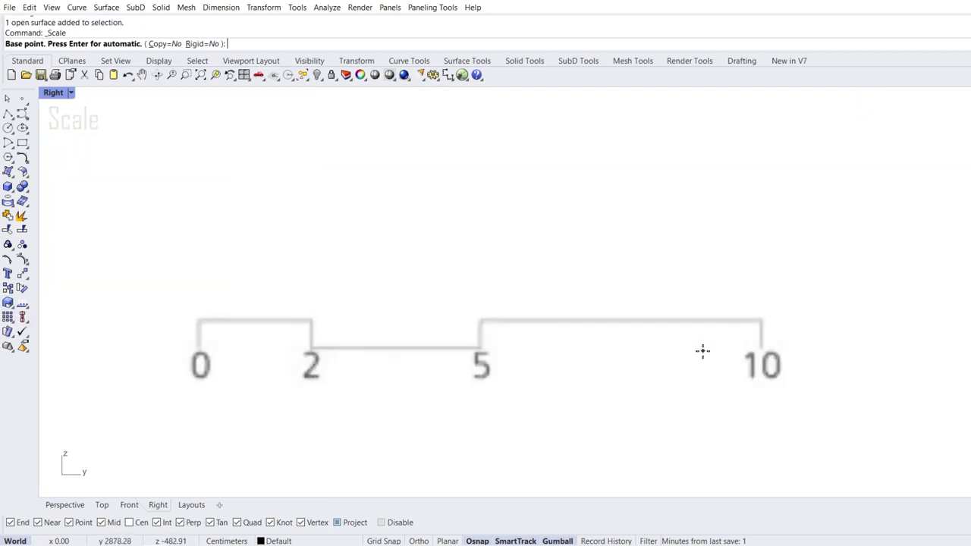
click(81, 313)
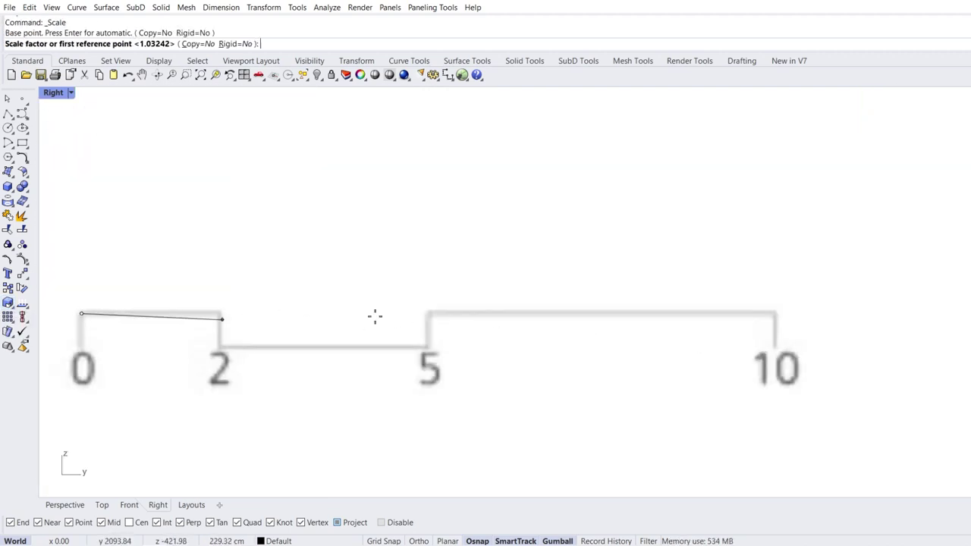
click(776, 313)
text(1000)
key(Return)
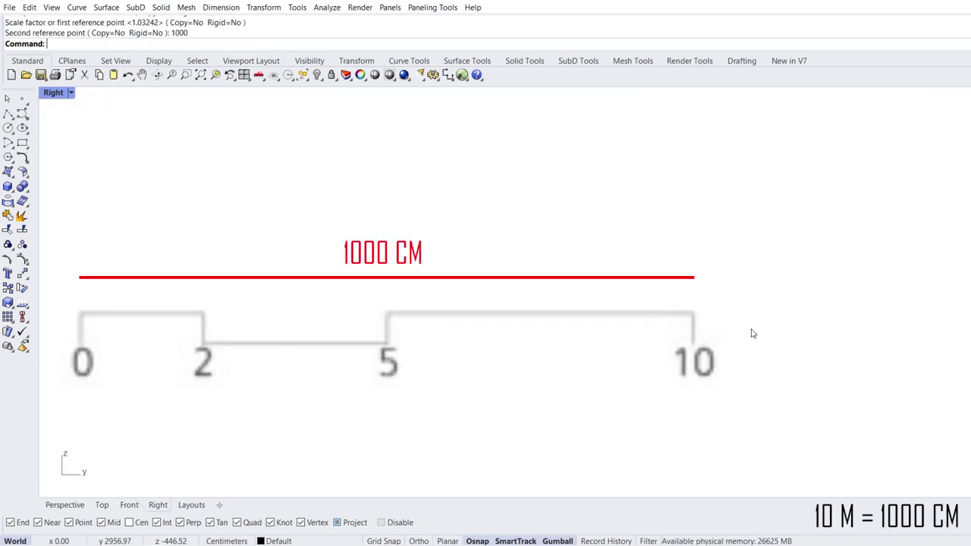
Lower the Section 2 picture in the Perspective view to the floor plan's level and shift it sideways toward the Section 1 drawing
scroll(753, 333, down, 10)
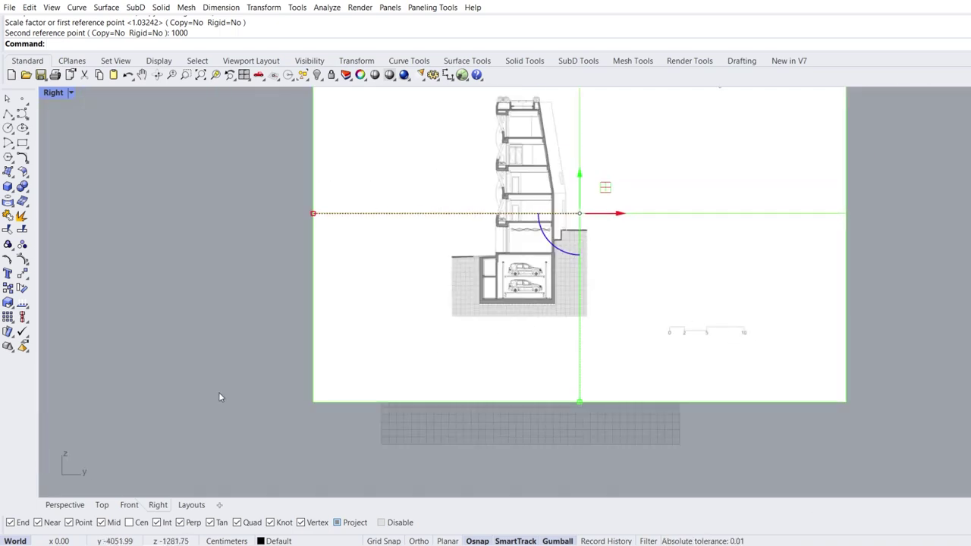
click(66, 504)
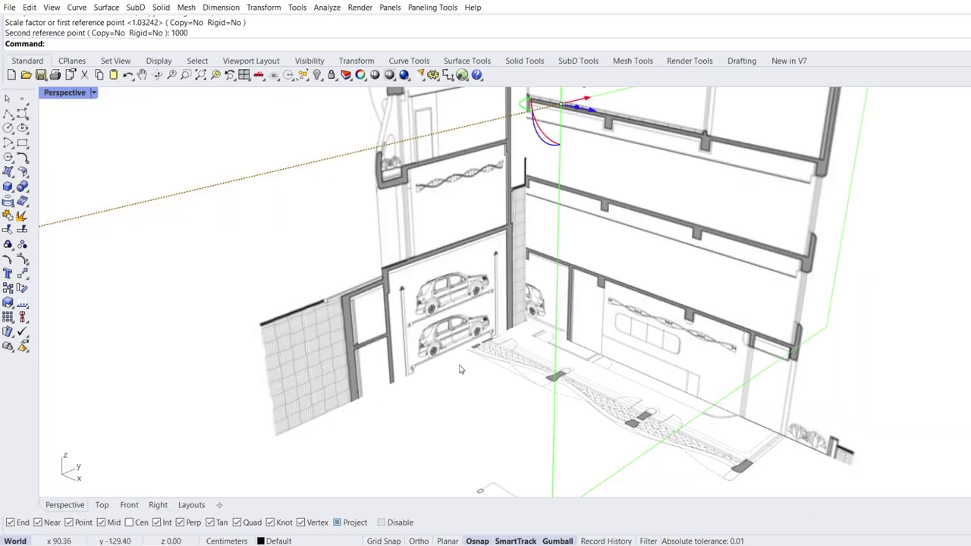
scroll(459, 370, down, 7)
right_drag(463, 354, 485, 236)
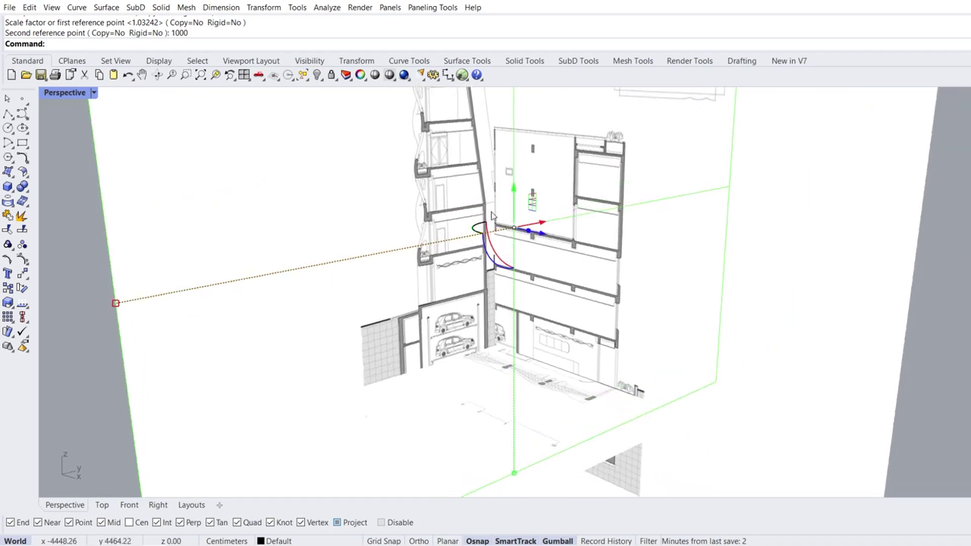
drag(514, 188, 504, 246)
mouse_move(542, 279)
mouse_down()
mouse_move(543, 259)
mouse_move(528, 249)
mouse_up()
Slide the Section 2 picture along the Y axis until its front facade line meets the floor plan's front edge
right_drag(498, 276, 454, 312)
scroll(453, 324, up, 4)
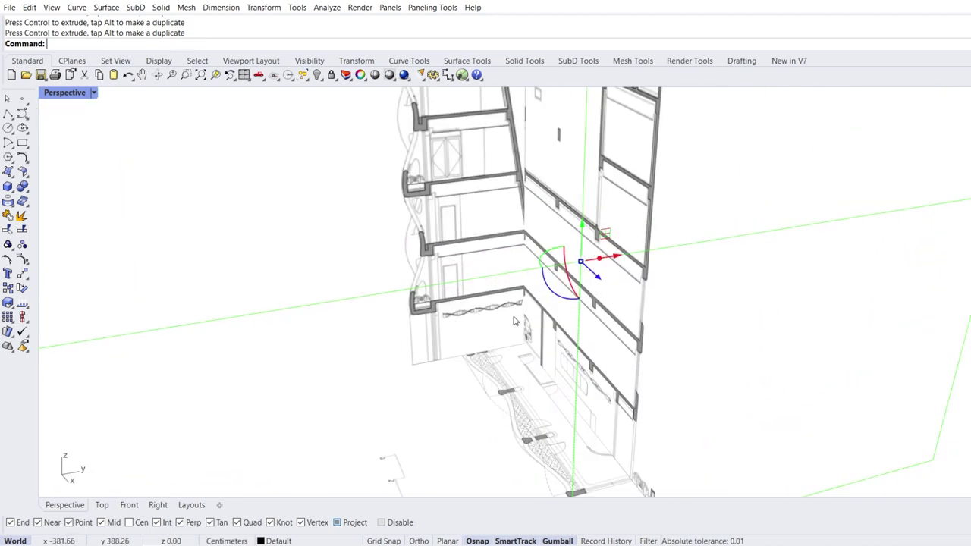
drag(617, 257, 662, 257)
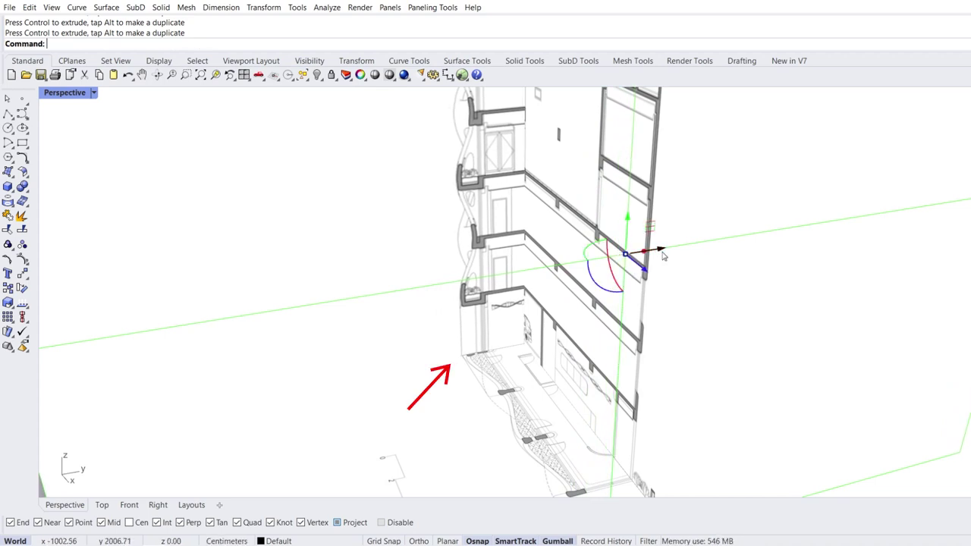
Move the Section 2 picture out to the side of the floor plan along X and the Section 1 picture back behind it along Y
scroll(455, 323, down, 4)
right_drag(453, 323, 528, 296)
drag(576, 286, 319, 247)
click(493, 301)
drag(534, 289, 756, 254)
right_drag(621, 286, 683, 258)
click(843, 254)
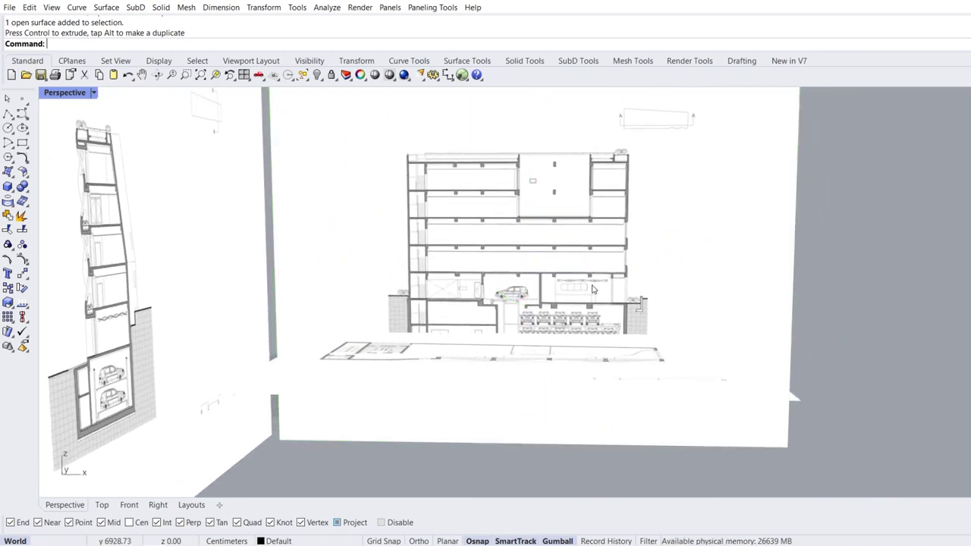
Insert the Facade image as a picture in the Front view, spanning most of the Section 1 picture's width
click(129, 505)
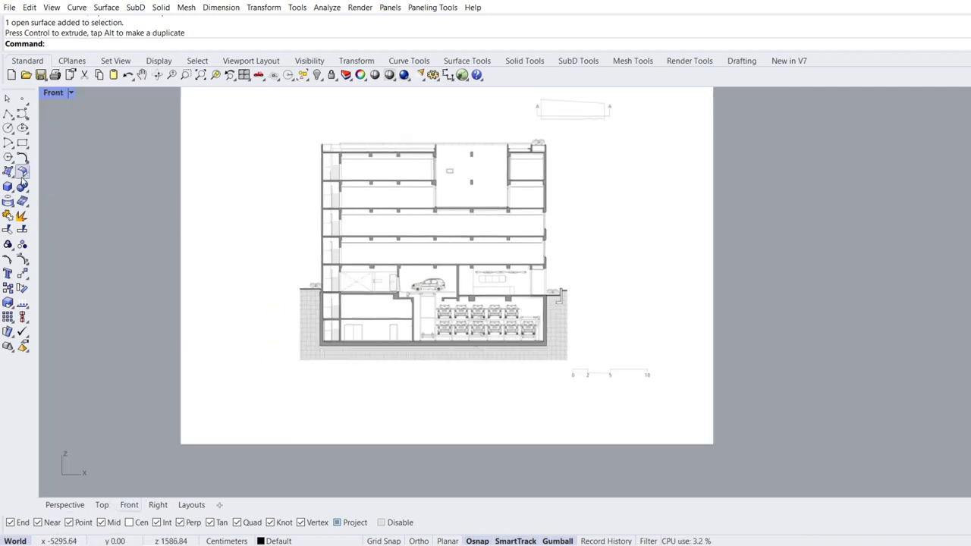
click(14, 179)
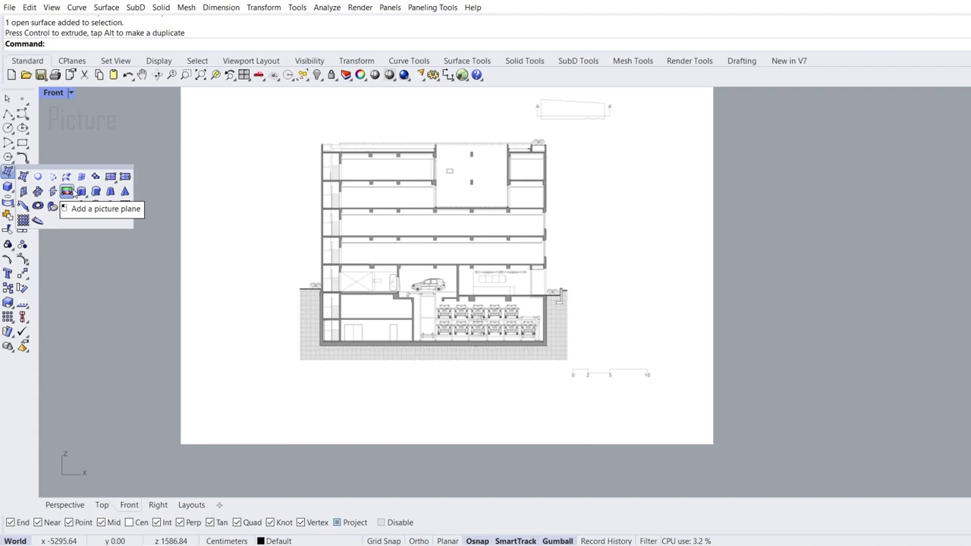
click(71, 190)
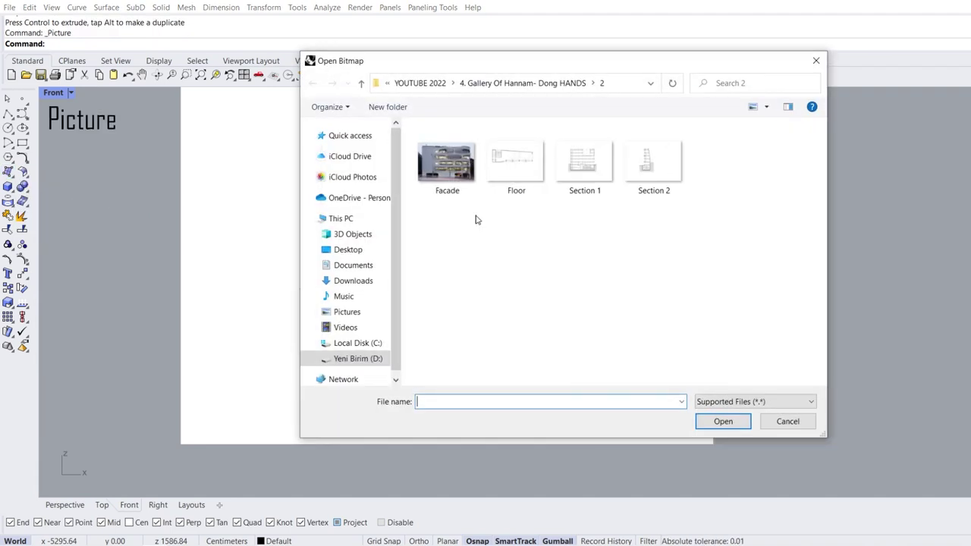
click(457, 168)
click(717, 421)
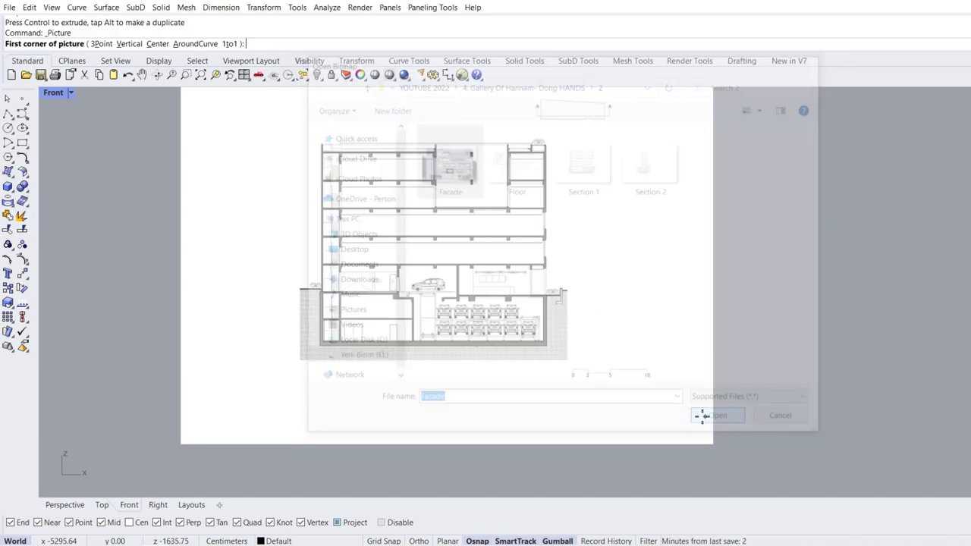
click(183, 352)
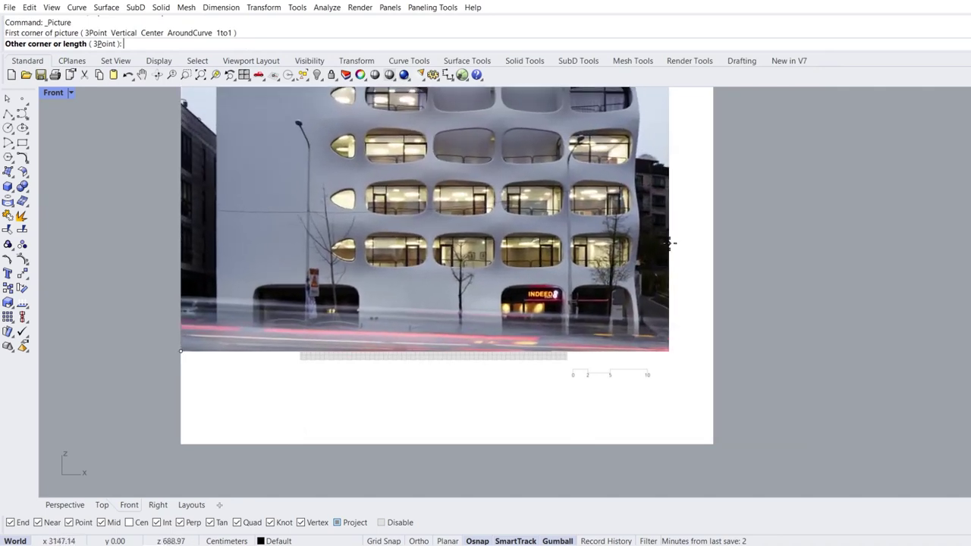
click(682, 236)
Set the Facade picture's object transparency to 31% in its material properties
right_drag(477, 226, 474, 300)
click(481, 214)
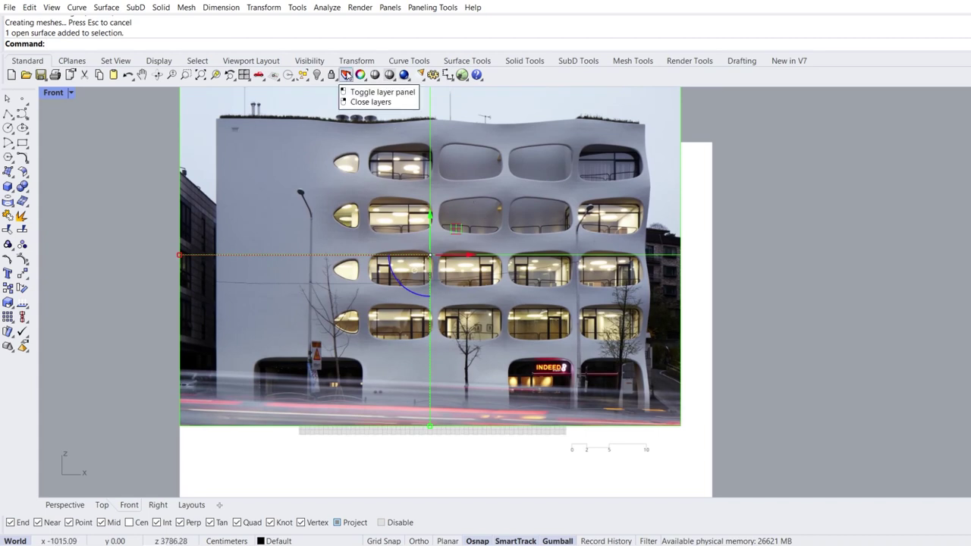
click(346, 75)
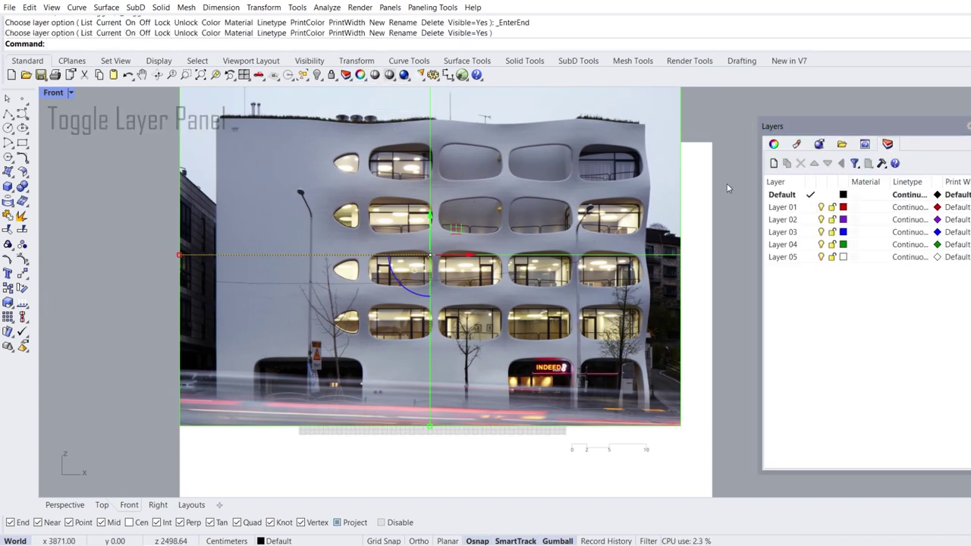
click(775, 145)
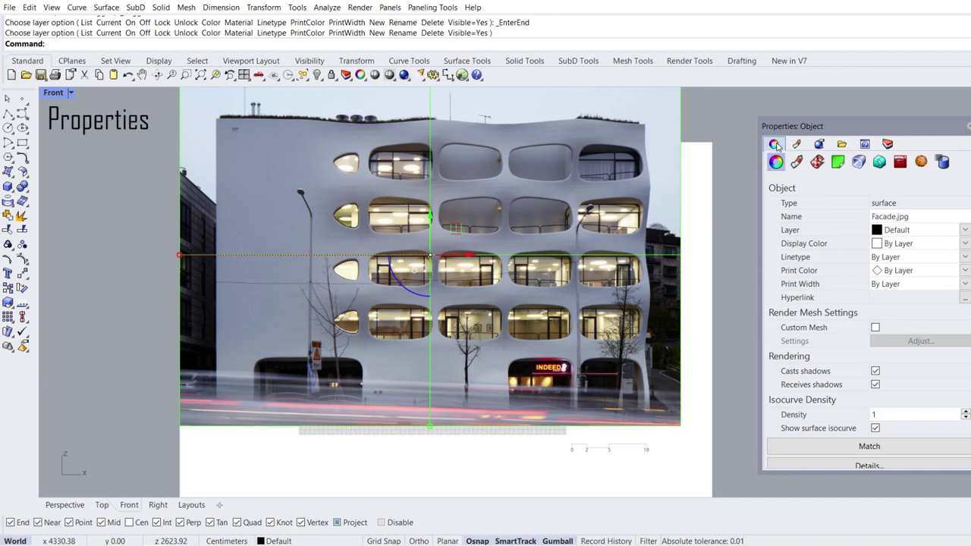
click(796, 162)
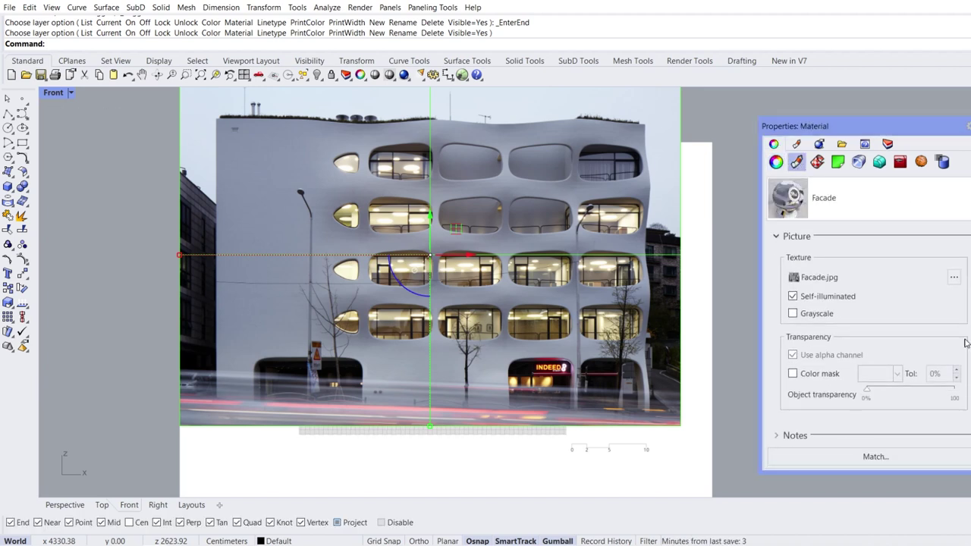
drag(868, 394, 894, 398)
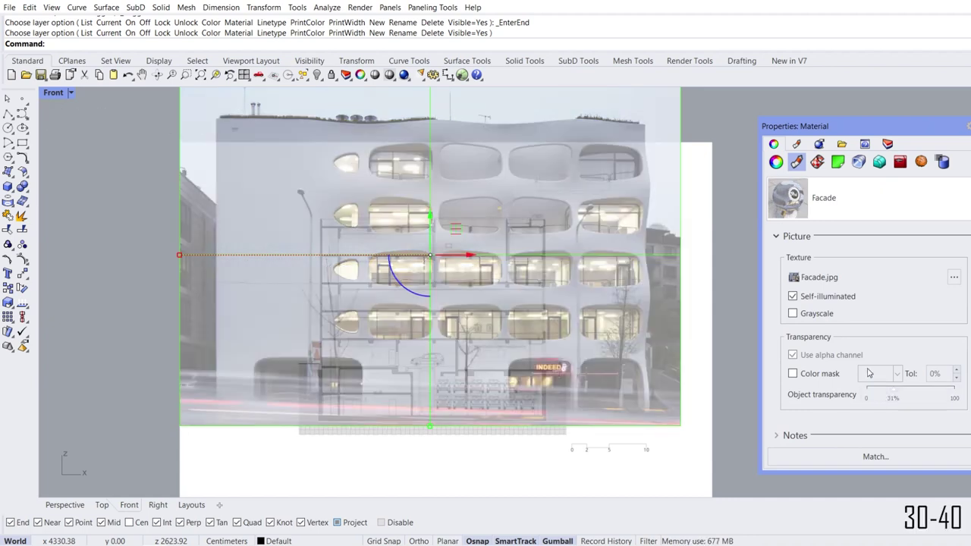
click(970, 126)
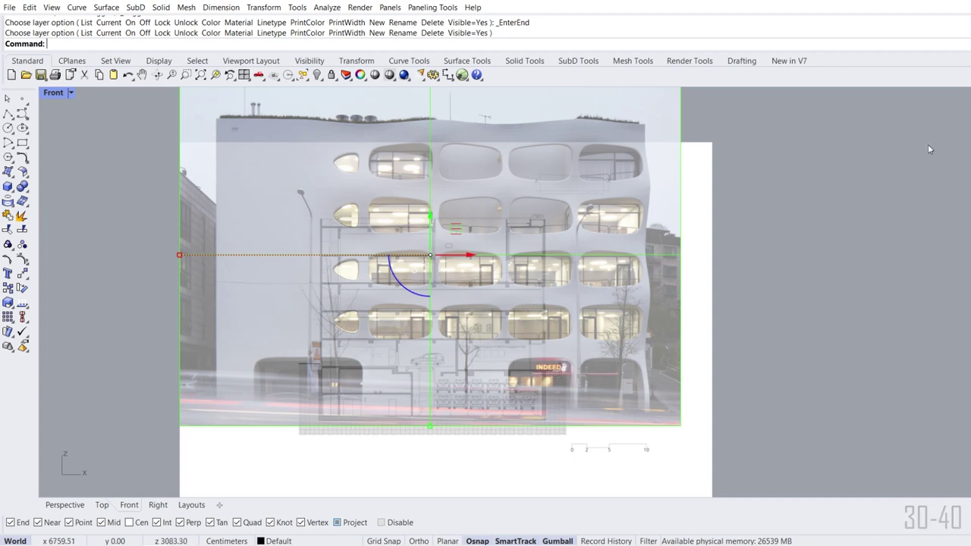
Shrink the Facade picture uniformly and move it over Section 1, matching the building's left edge and roof line
shift+drag(180, 254, 286, 257)
scroll(364, 357, up, 5)
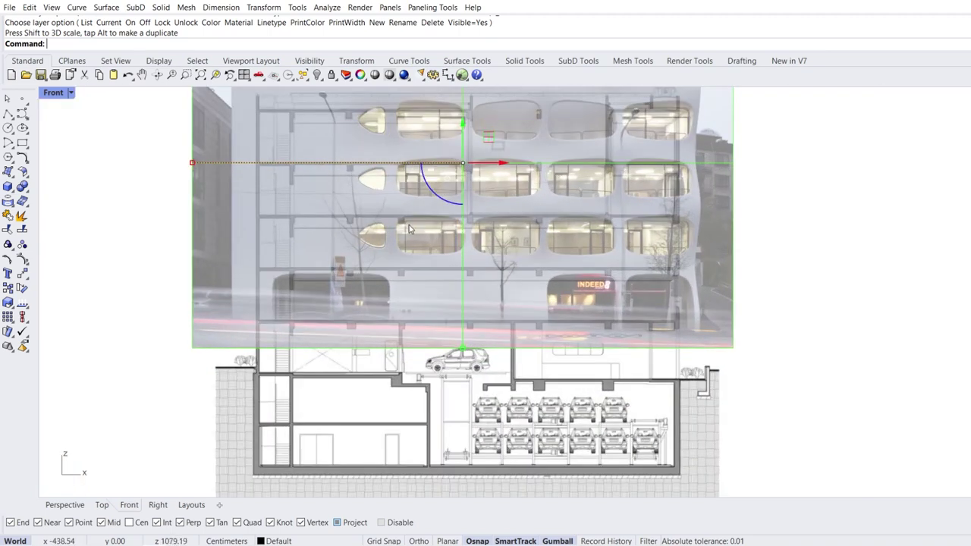
drag(491, 186, 516, 271)
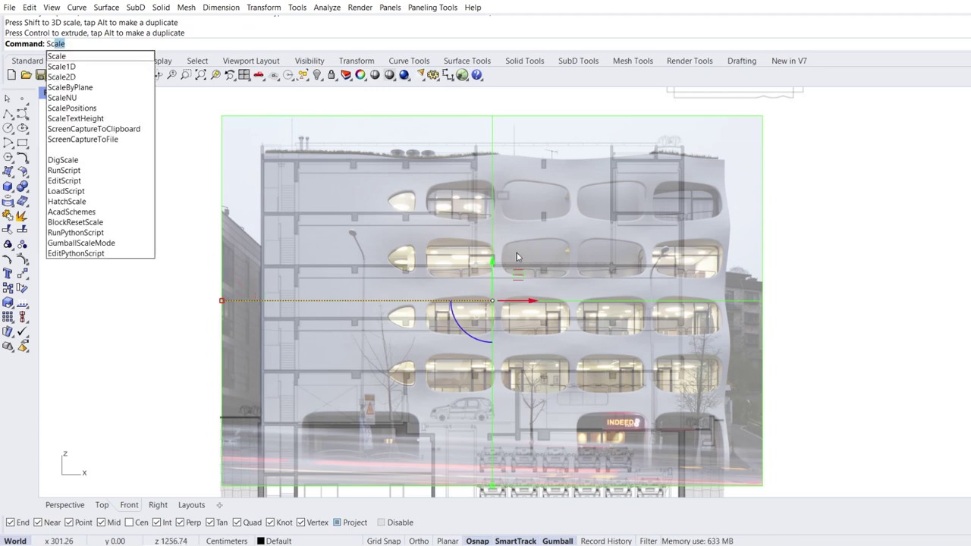
Scale the Facade picture from the building's left wall until its upper right edge matches the right wall of Section 1
key(Return)
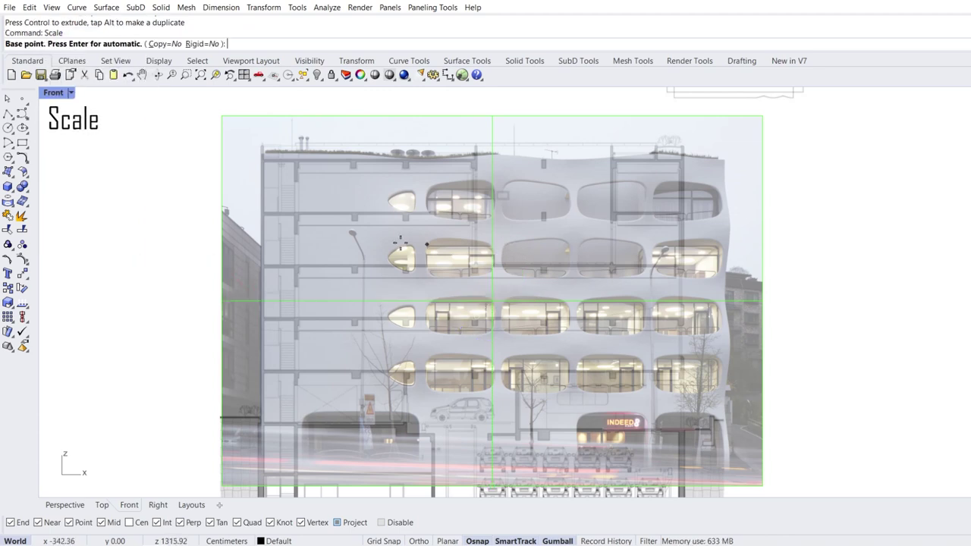
click(261, 258)
key(shift)
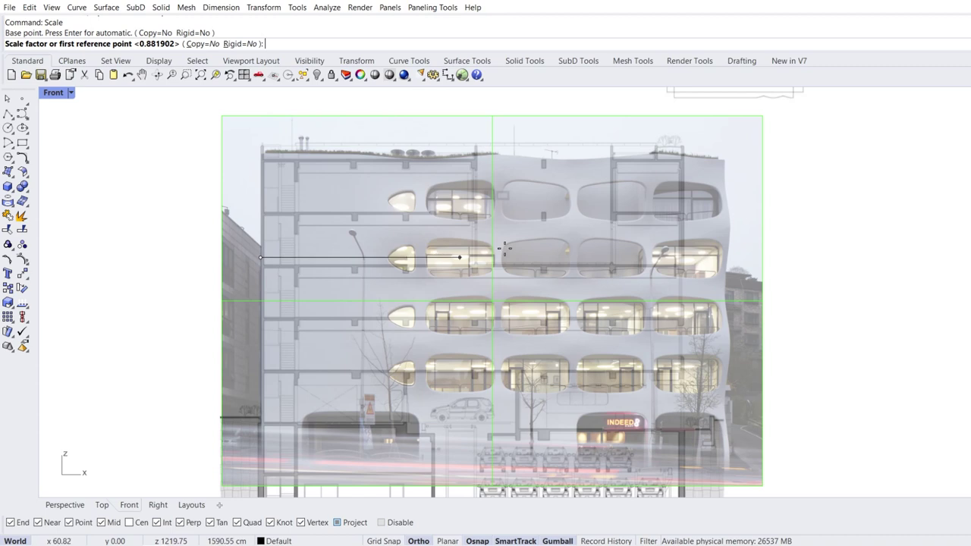
click(885, 230)
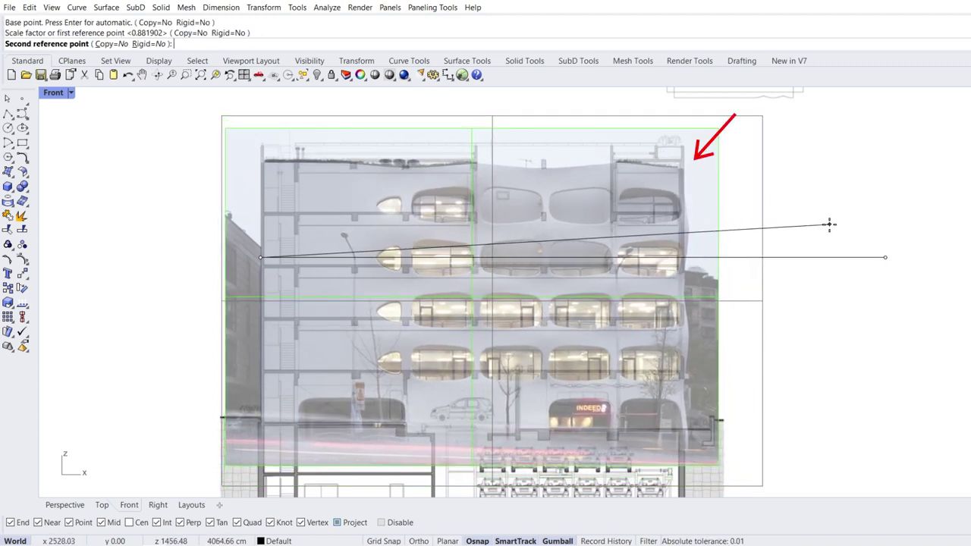
click(830, 224)
Raise the Facade picture about 180 cm so its window rows sit between the floor slabs of Section 1
scroll(689, 199, up, 3)
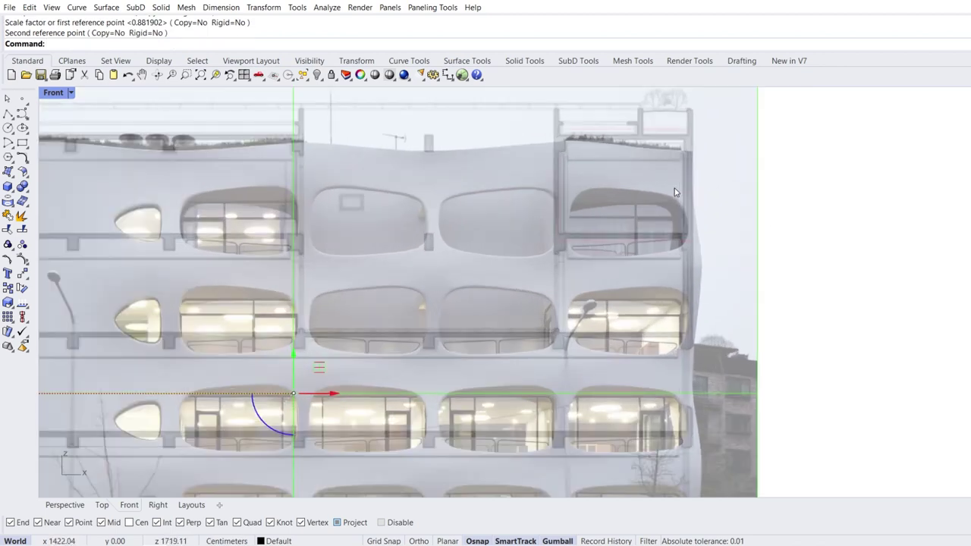
drag(293, 352, 290, 370)
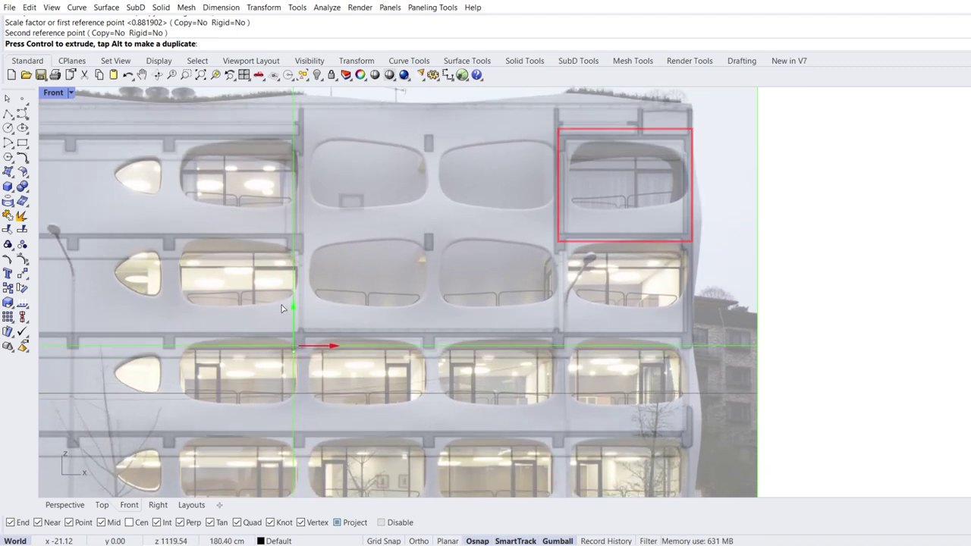
drag(282, 308, 282, 309)
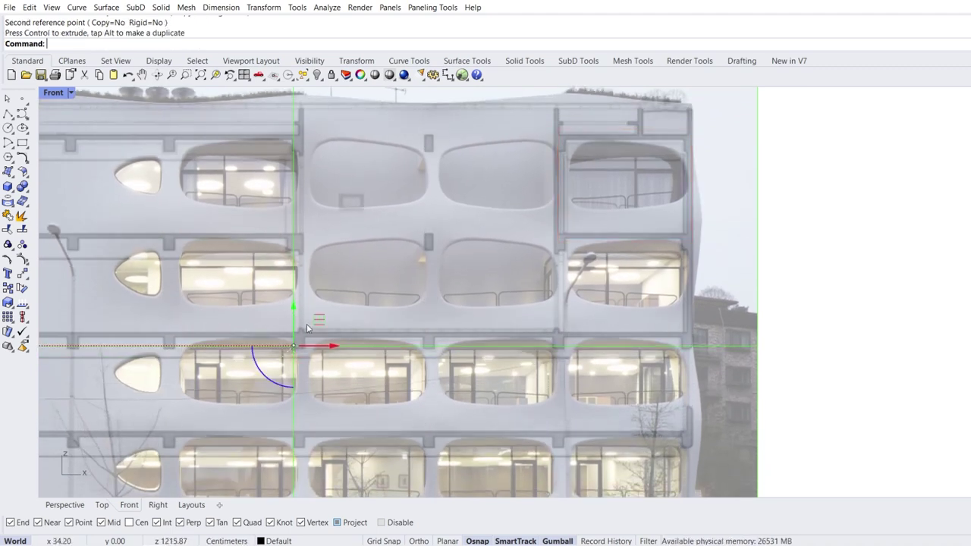
Scale the Facade picture down slightly from the building's left wall so its upper right edge matches Section 1
scroll(400, 322, down, 2)
right_drag(296, 292, 392, 293)
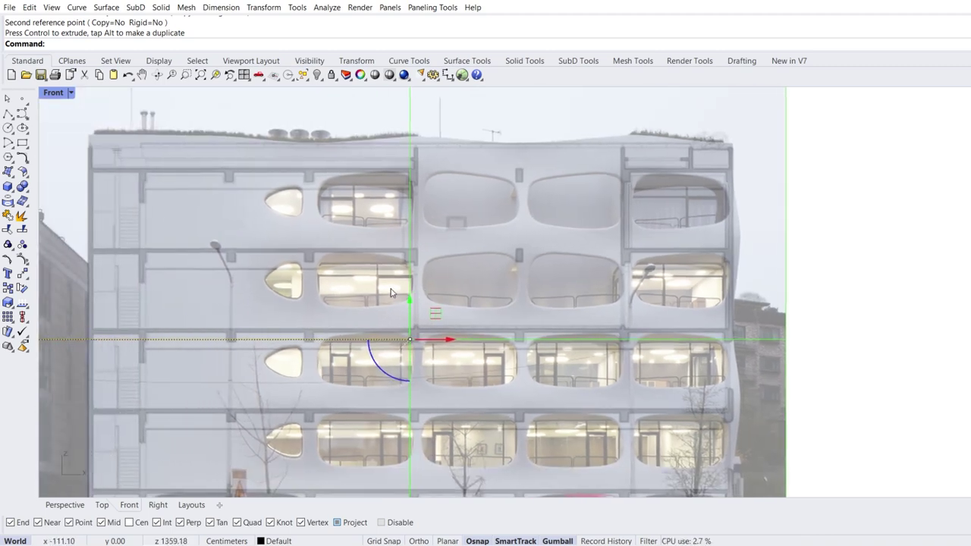
click(11, 301)
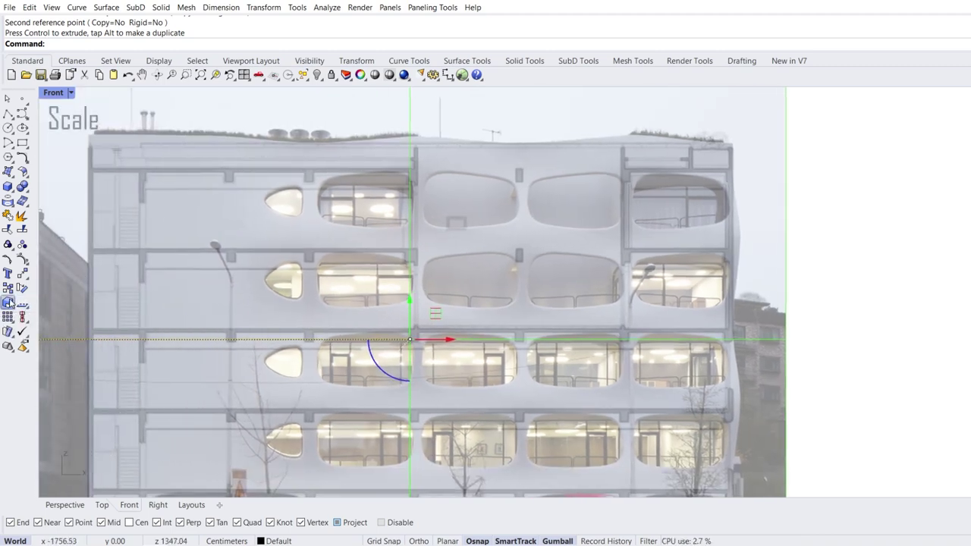
click(87, 237)
key(F8)
click(923, 216)
key(F8)
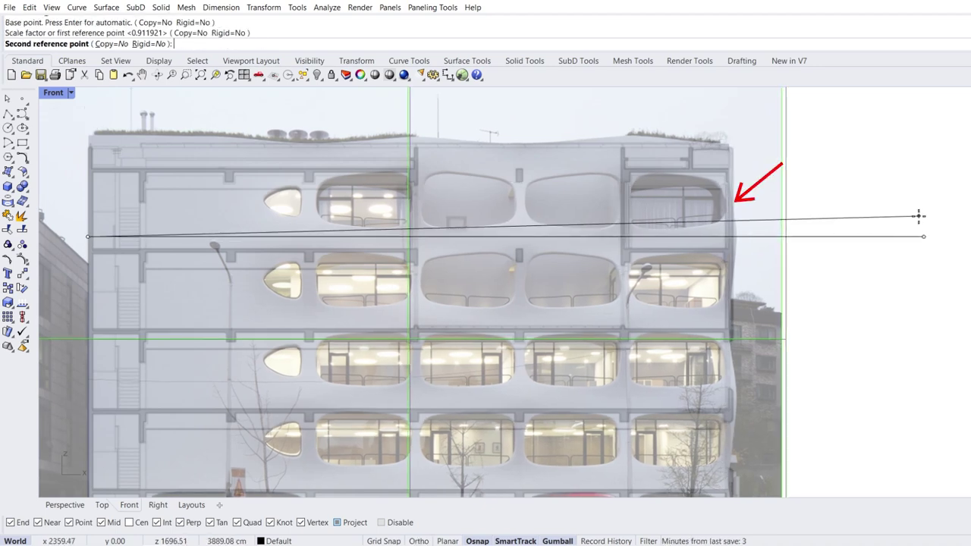
click(918, 216)
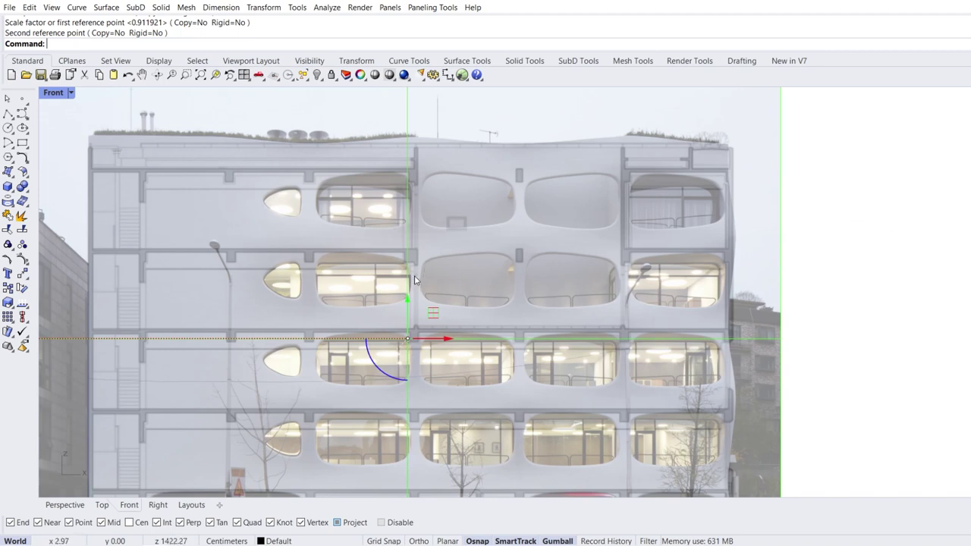
Lower the Facade picture slightly so the window rows sit between Section 1's floor slabs, and check the top-floor right window
drag(409, 300, 411, 300)
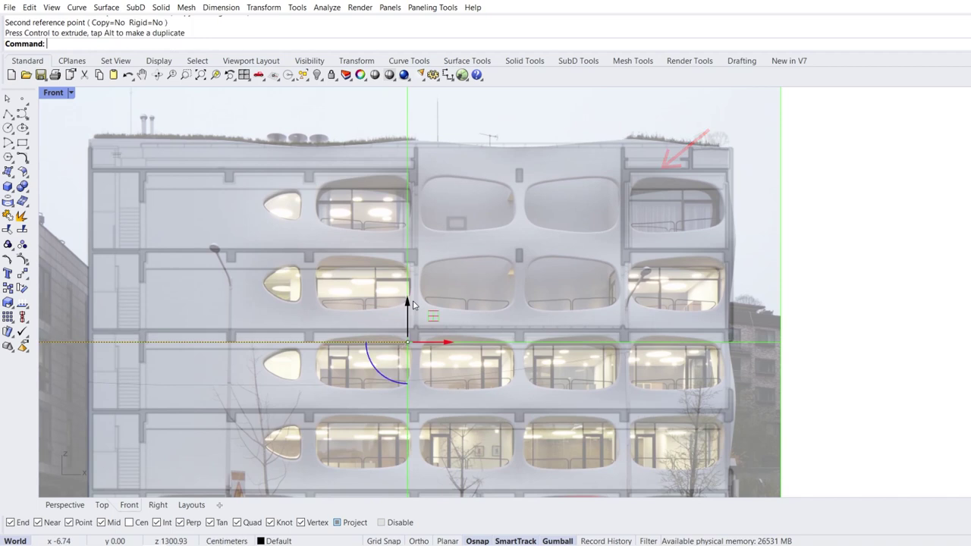
key(Escape)
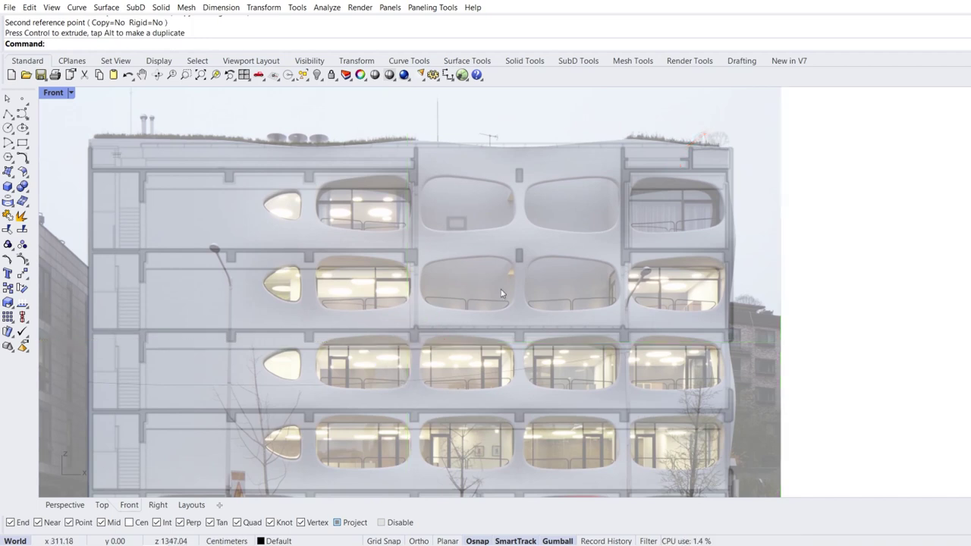
scroll(727, 207, up, 5)
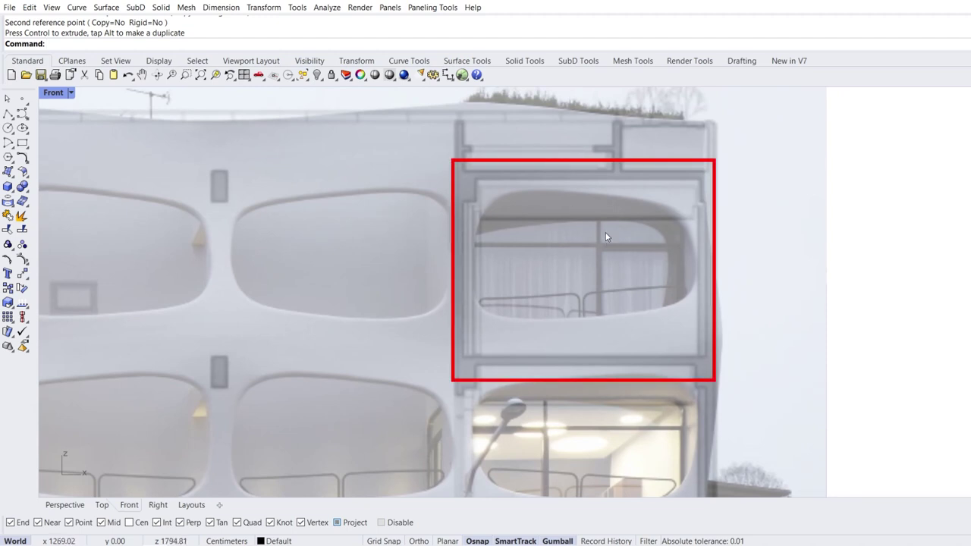
scroll(606, 237, down, 5)
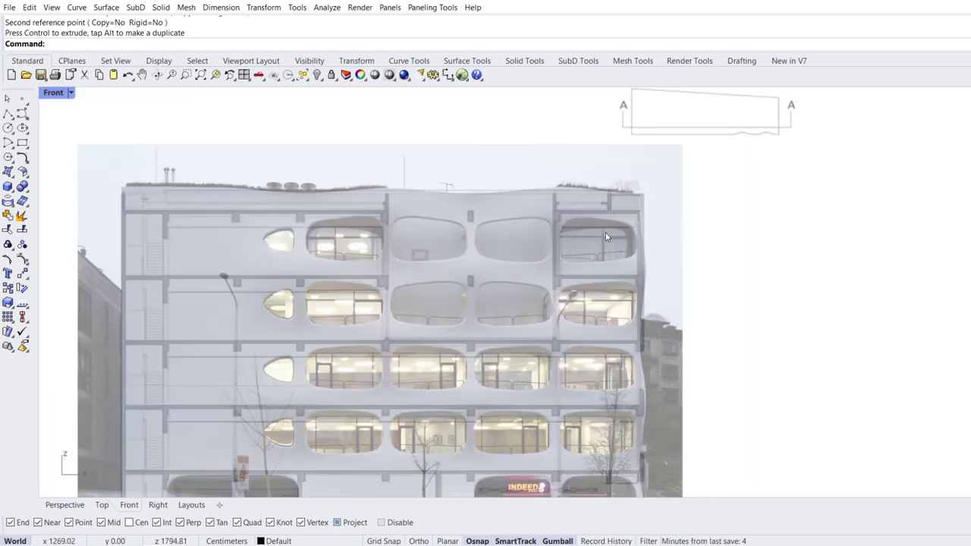
Move the Facade picture back in the Perspective view until it sits close in front of the Section 1 picture
click(72, 505)
scroll(454, 339, down, 4)
mouse_move(545, 272)
right_down()
mouse_move(459, 289)
mouse_move(469, 264)
right_up()
click(469, 265)
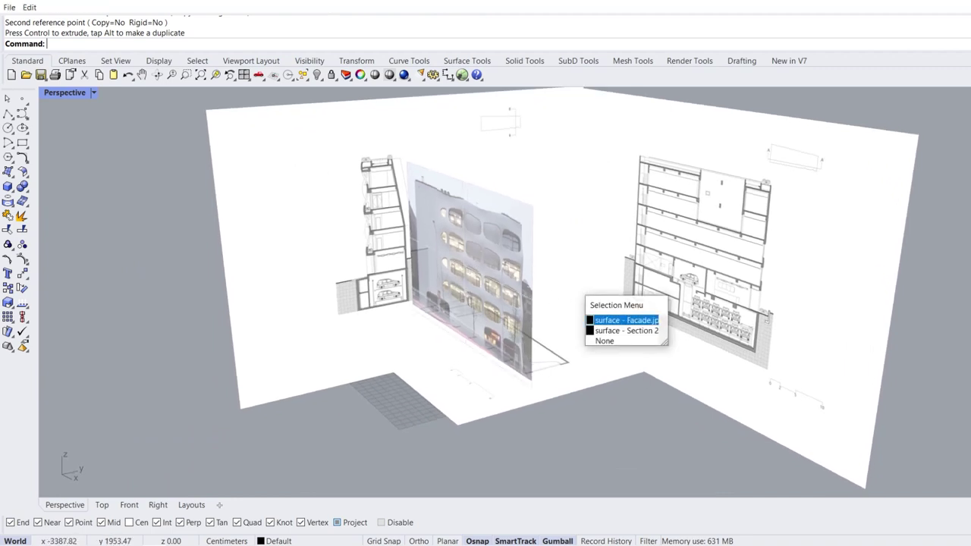
click(608, 320)
drag(500, 261, 679, 254)
Lock all four reference pictures: floor plan, both sections and facade
click(565, 426)
right_drag(385, 357, 518, 388)
drag(500, 422, 143, 187)
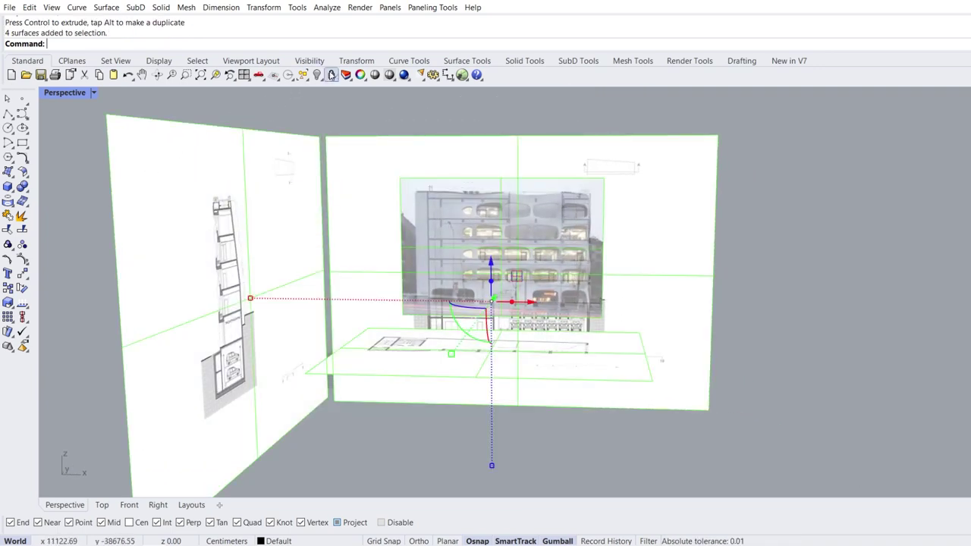
click(331, 74)
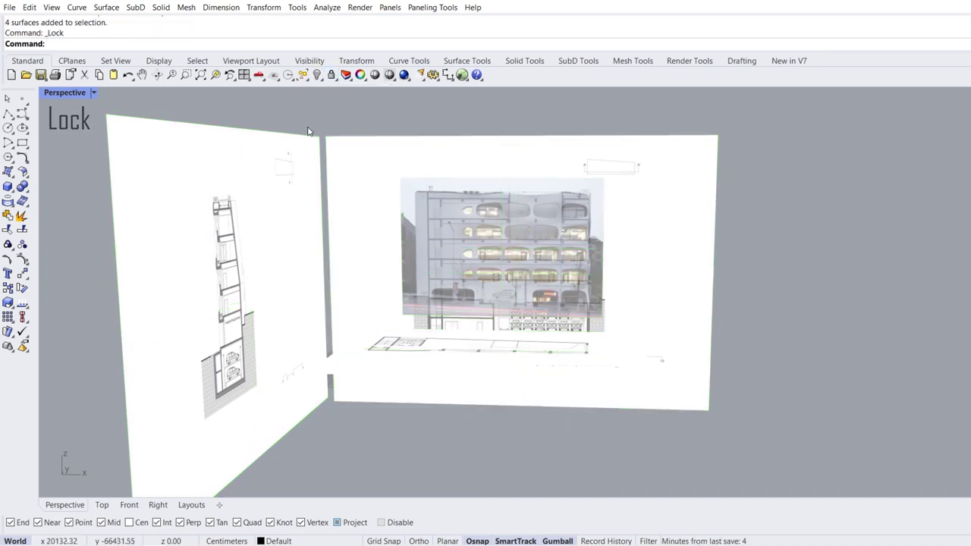
Return to the Front view at the facade's upper right window and dock the SubD tool set above the viewport
click(129, 505)
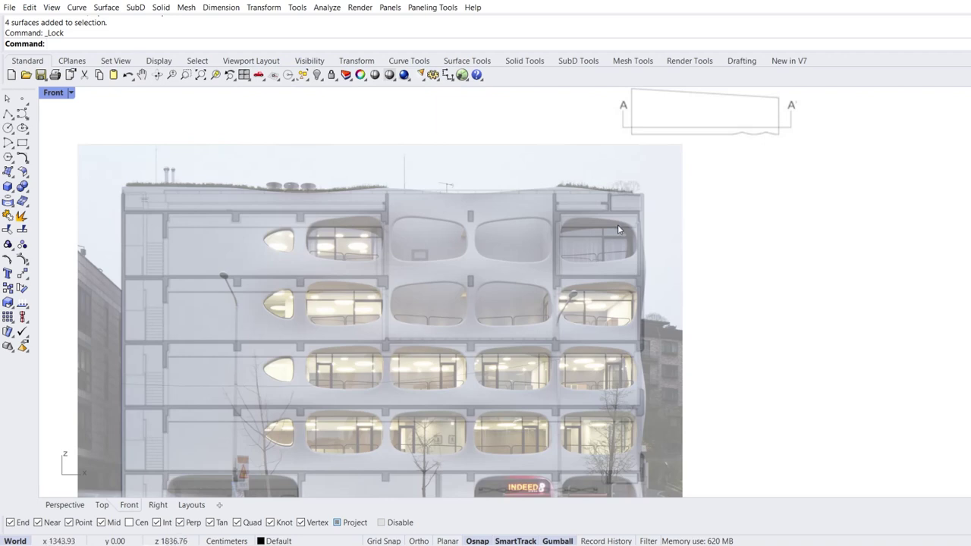
scroll(617, 225, up, 8)
right_drag(618, 224, 565, 233)
click(781, 65)
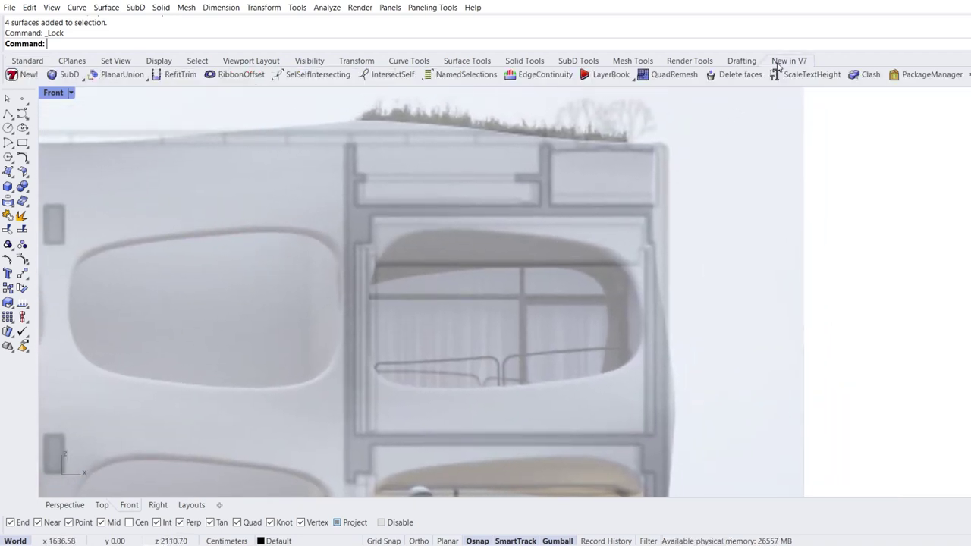
click(81, 79)
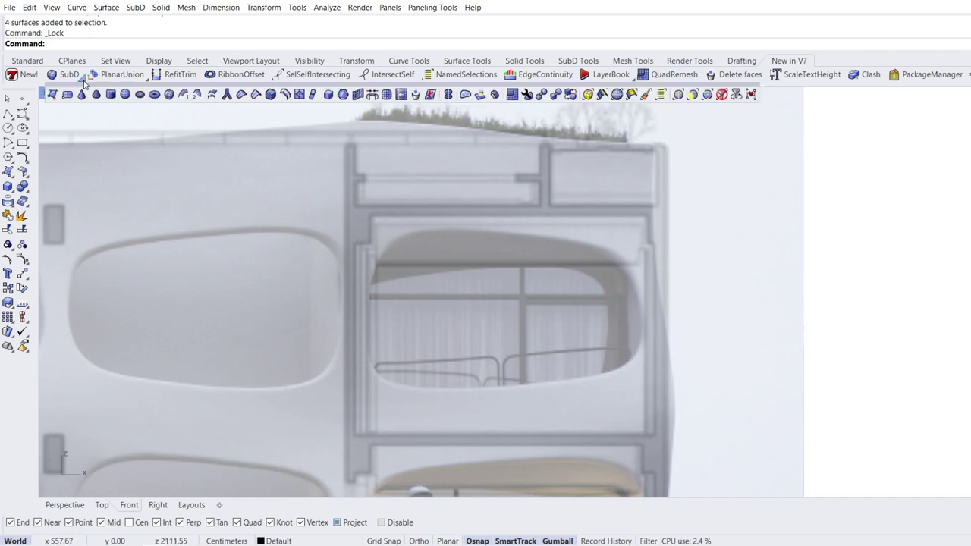
mouse_move(86, 94)
mouse_down()
mouse_move(85, 144)
mouse_move(76, 101)
mouse_up()
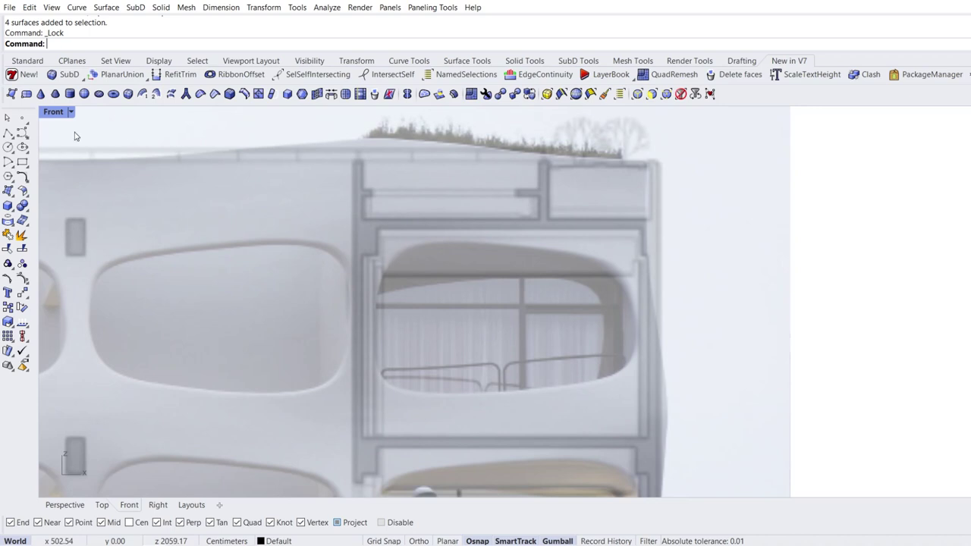
Create a SubD plane with X and Y counts of 4 around the upper right window and show it in flat display
click(25, 94)
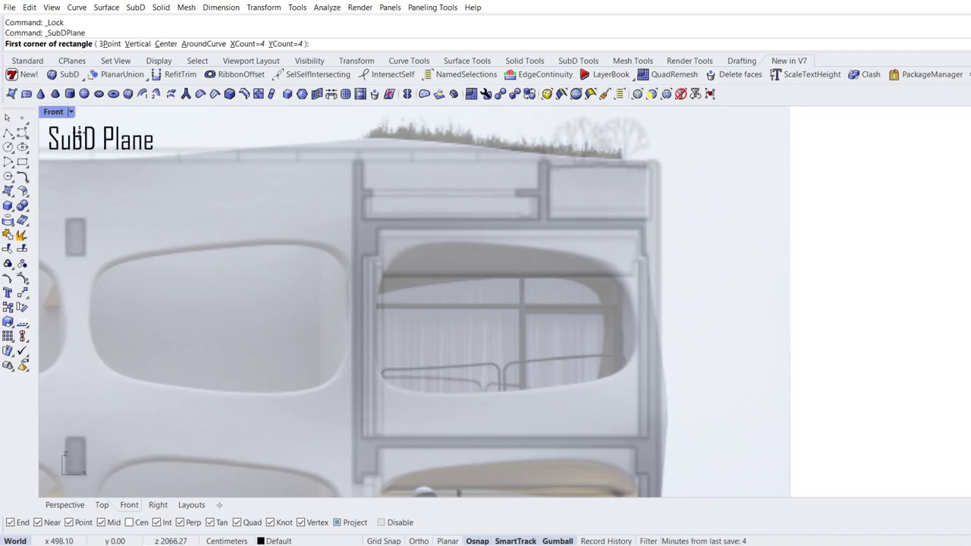
text(4)
key(Return)
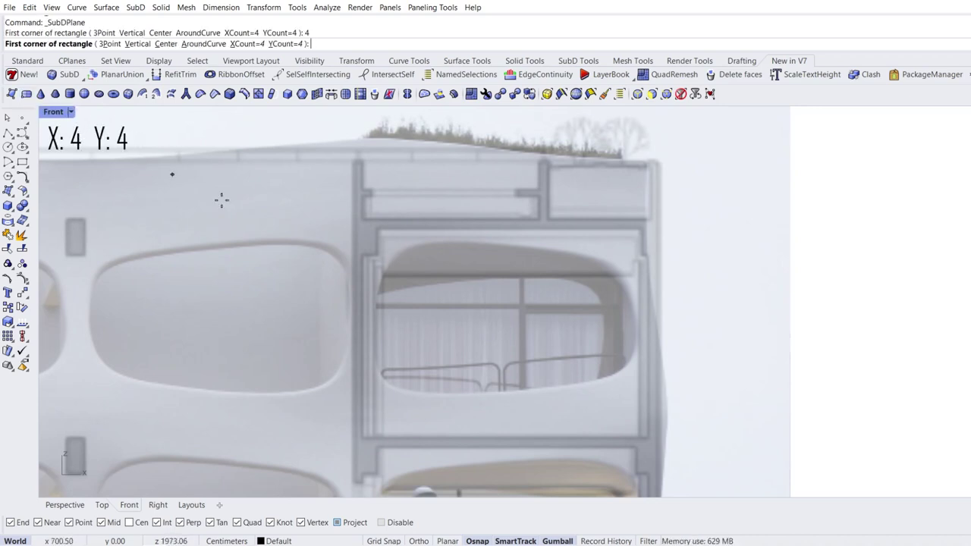
click(360, 426)
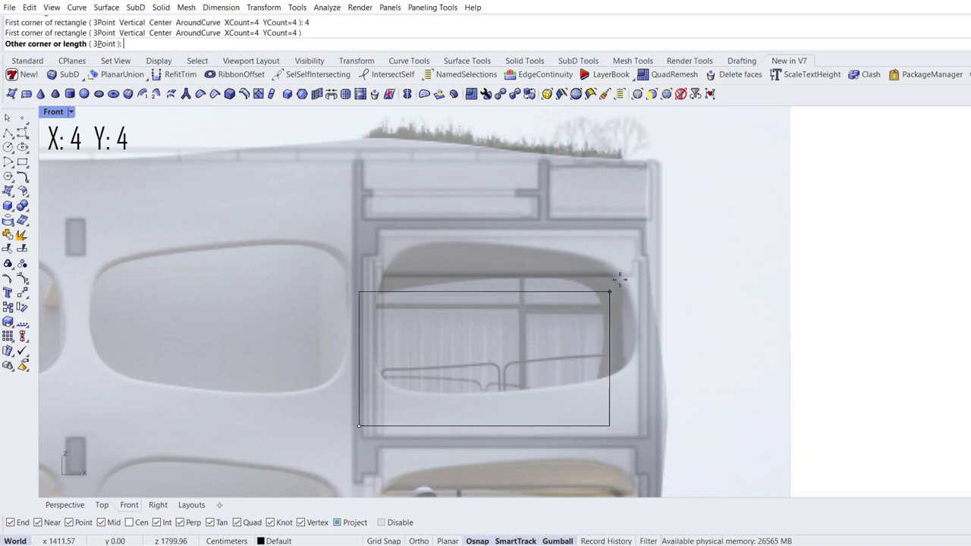
click(658, 210)
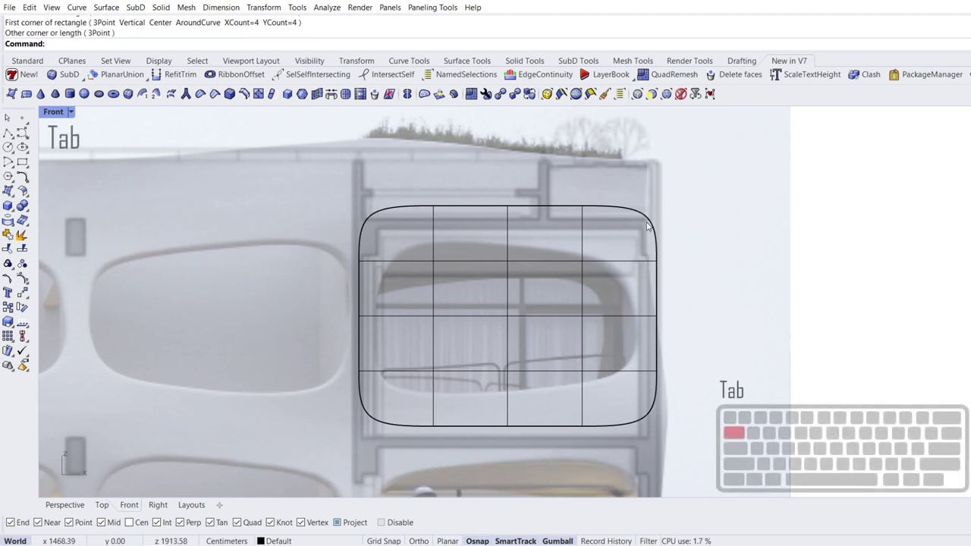
key(Tab)
key(Tab)
key(Tab)
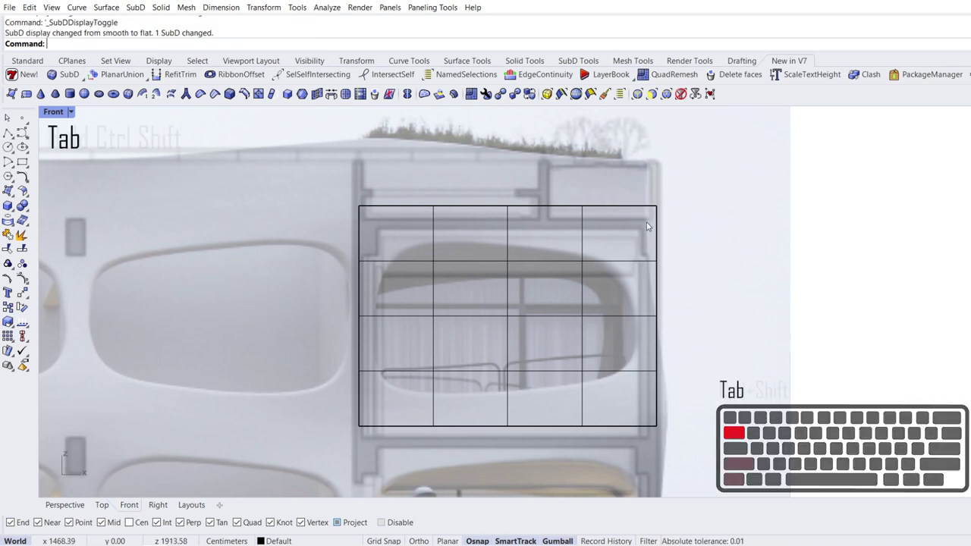
Spread the SubD plane's upper and lower inner edge loops vertically to the top and bottom of the window opening
key(ctrl+shift)
ctrl+shift+double_click(549, 262)
ctrl+shift+double_click(526, 370)
drag(507, 371, 507, 395)
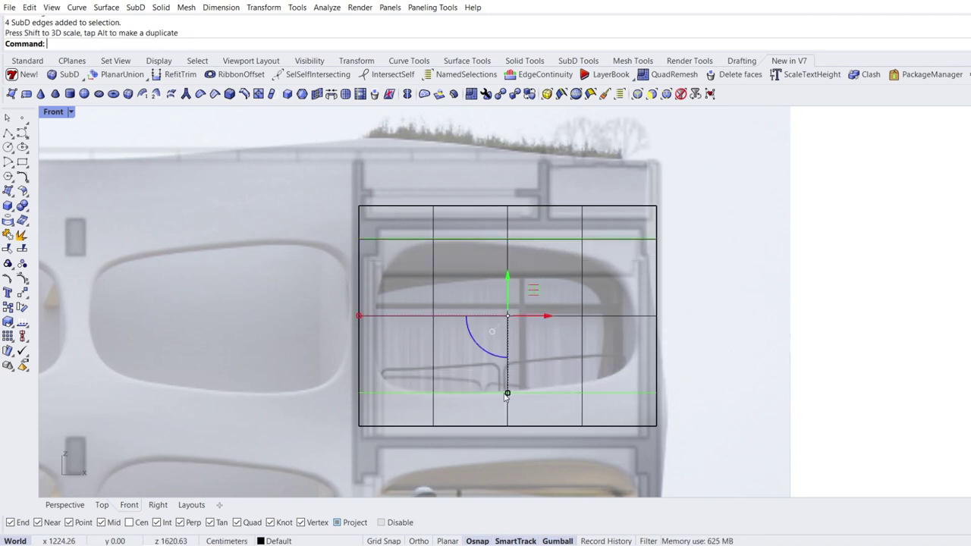
Spread the SubD plane's left and right inner edge loops horizontally to the sides of the window opening
double_click(434, 341)
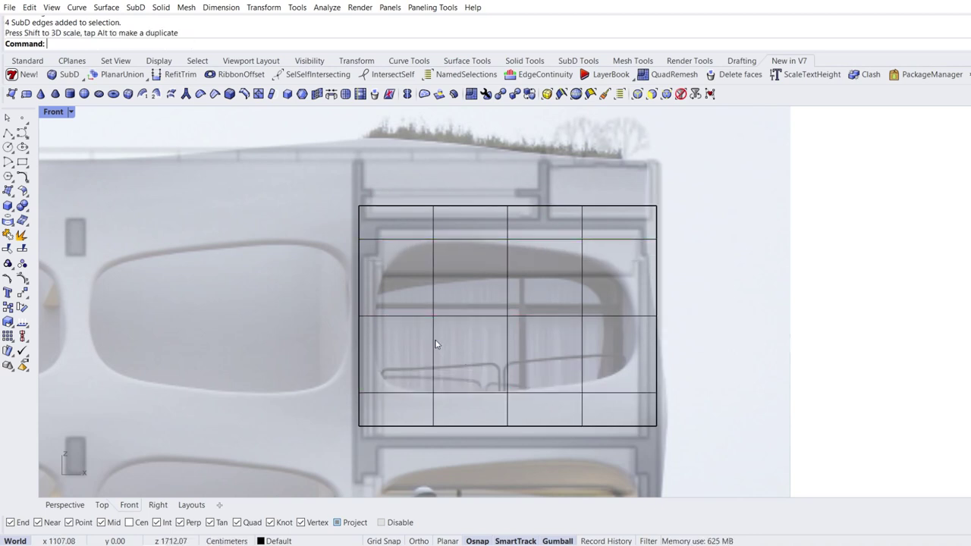
shift+double_click(582, 334)
drag(433, 317, 375, 318)
key(Escape)
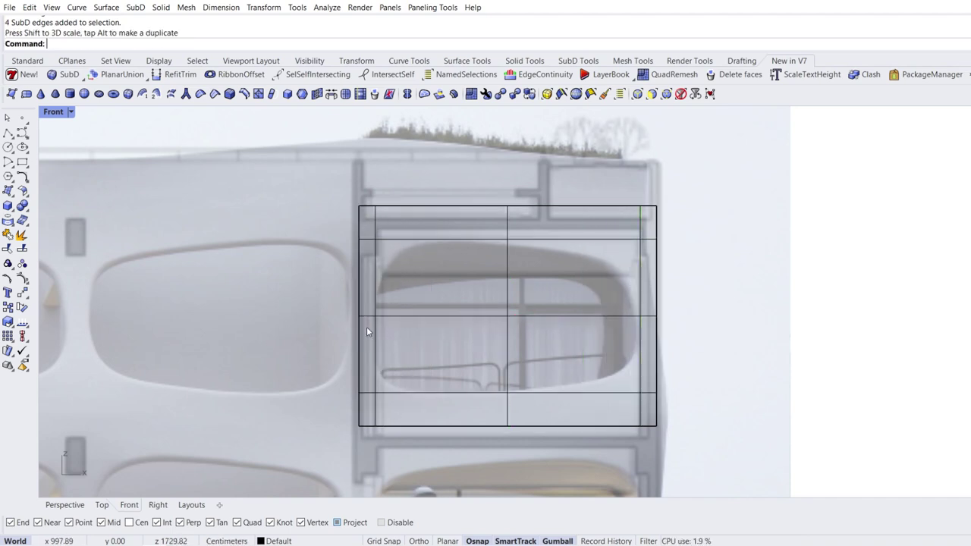
Shift the SubD plane's left inner loop and left outer edge slightly right to fit the window and wall in the facade picture
ctrl+shift+drag(346, 197, 388, 421)
drag(406, 317, 409, 319)
key(Escape)
ctrl+shift+drag(330, 186, 365, 456)
drag(404, 318, 410, 320)
key(Escape)
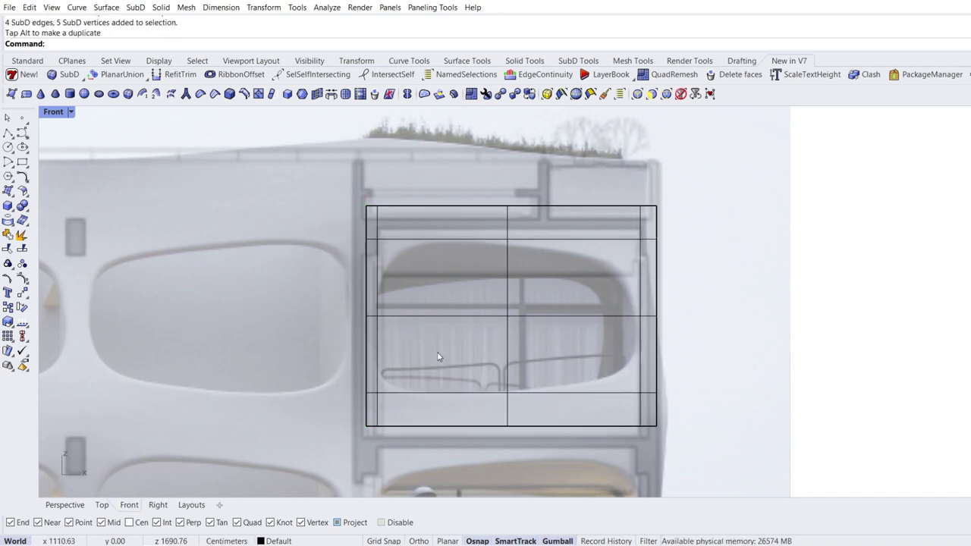
In Ghosted display, delete the four central SubD faces over the window opening and switch the SubD to smooth display
click(70, 111)
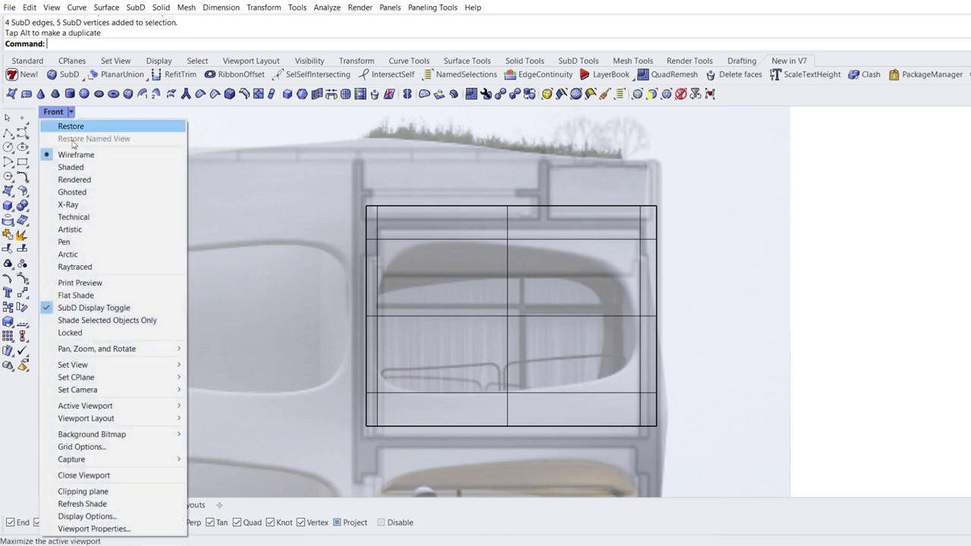
click(97, 193)
ctrl+shift+click(422, 279)
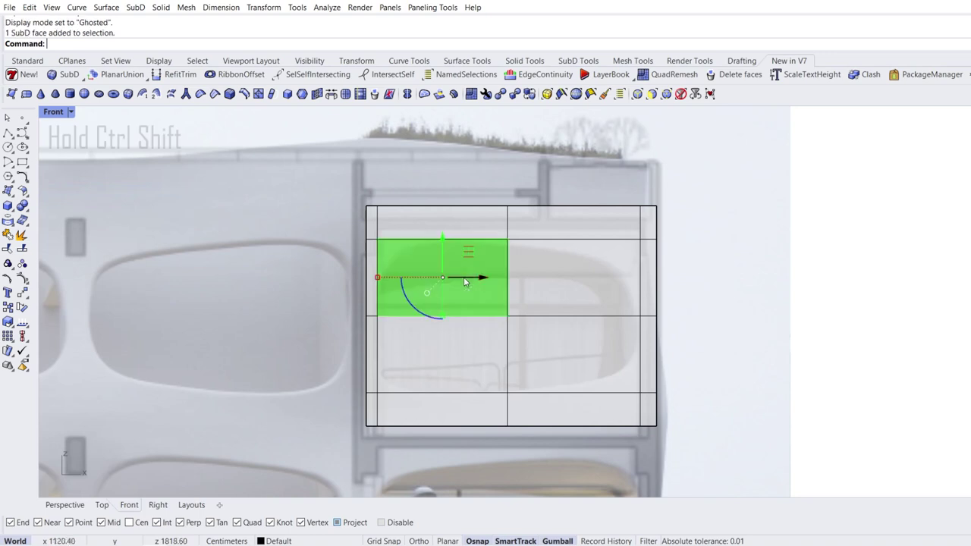
ctrl+shift+click(554, 279)
ctrl+shift+click(563, 352)
ctrl+shift+click(461, 359)
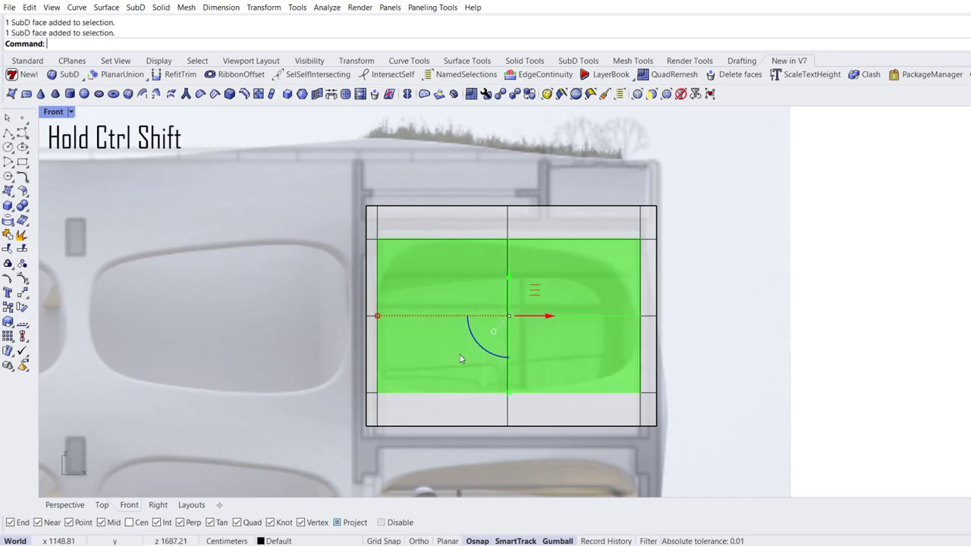
key(Delete)
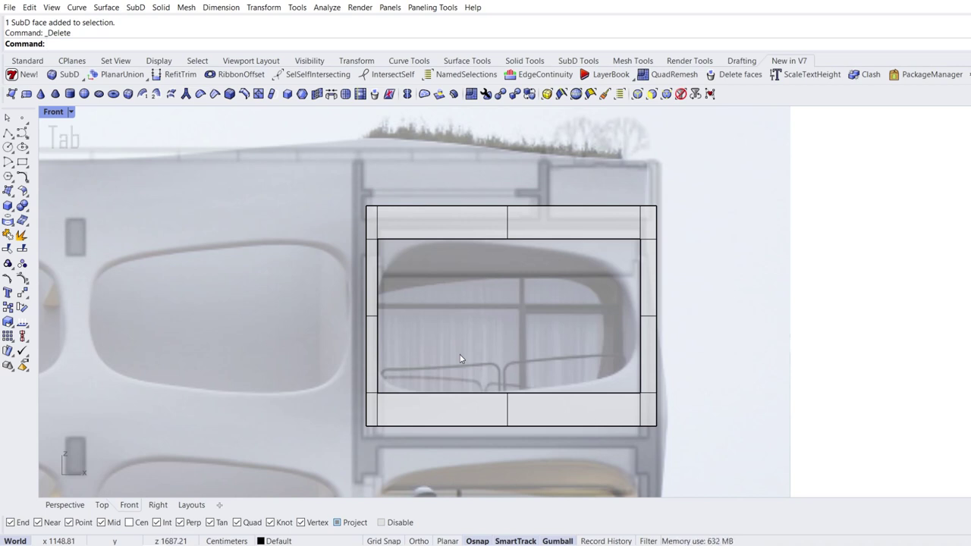
key(Tab)
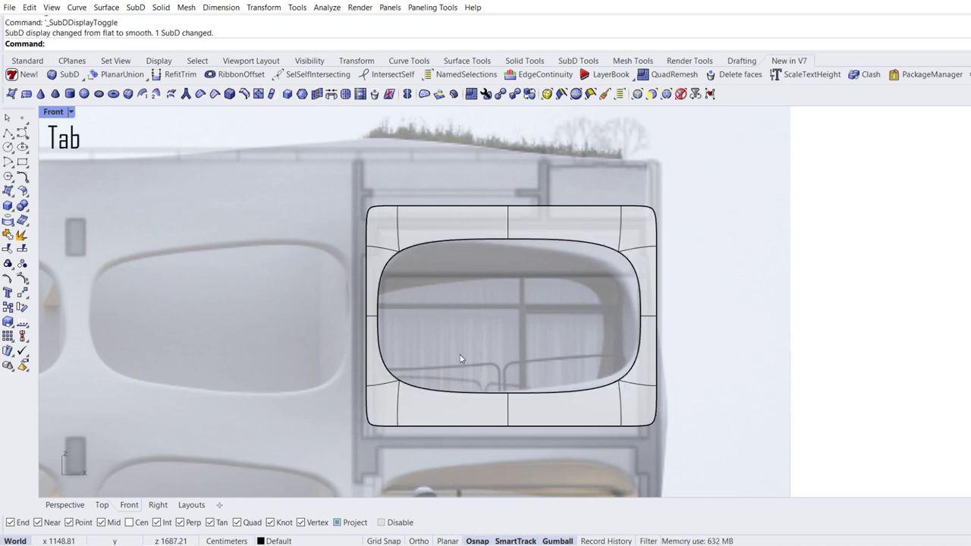
Mirror a copy of the SubD window frame across its left edge onto the neighbouring window
scroll(461, 358, down, 3)
click(439, 384)
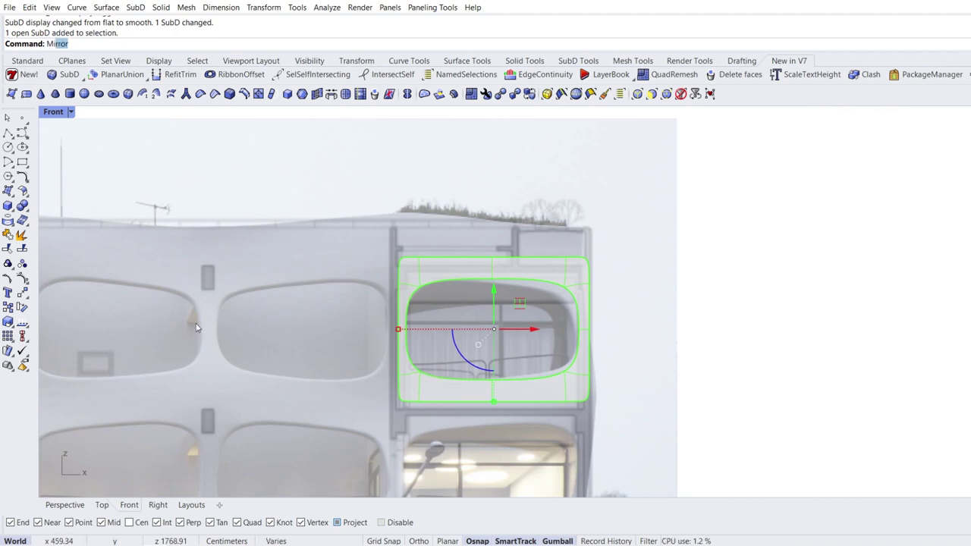
key(Return)
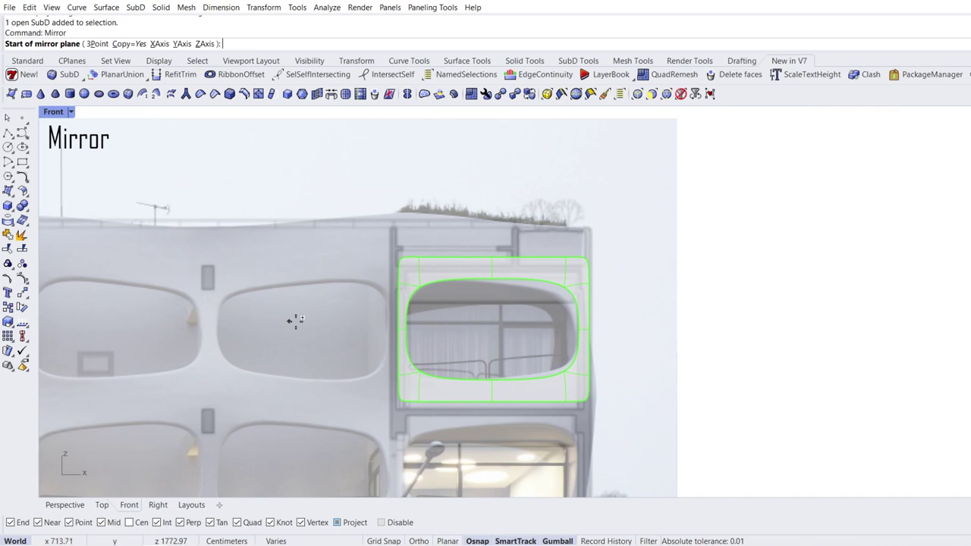
click(398, 328)
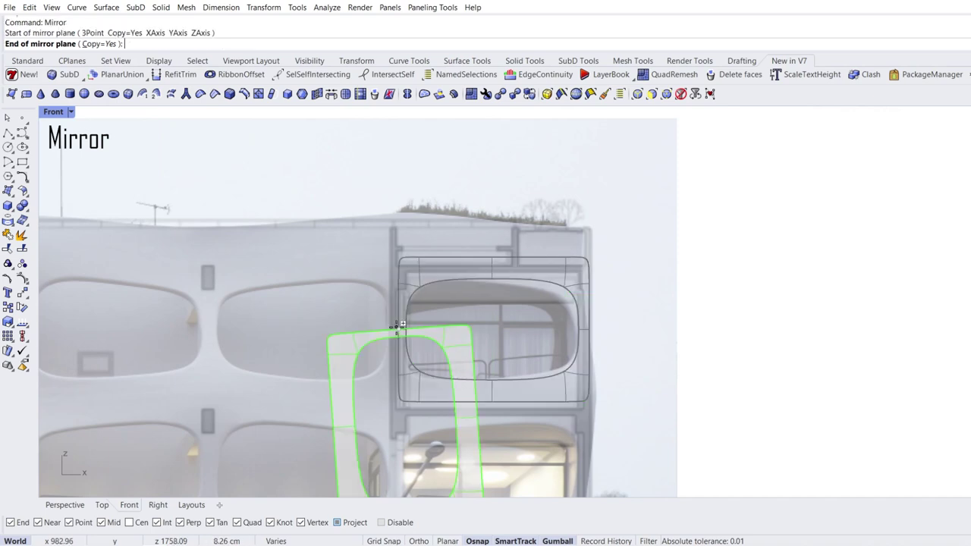
click(414, 163)
Mirror a copy of both SubD window frames across their bottom edge onto the floor below
drag(430, 244, 317, 366)
text(Mirror)
key(Return)
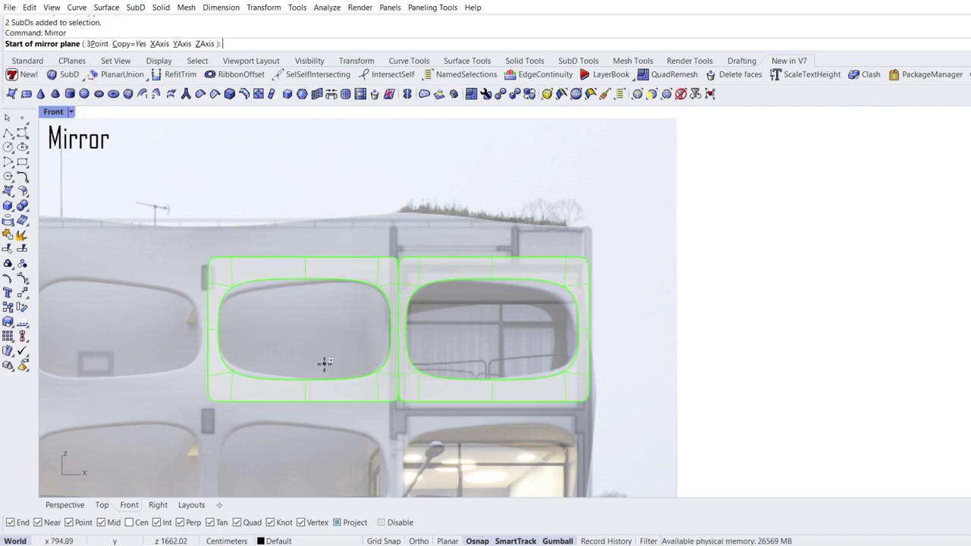
click(489, 402)
key(shift)
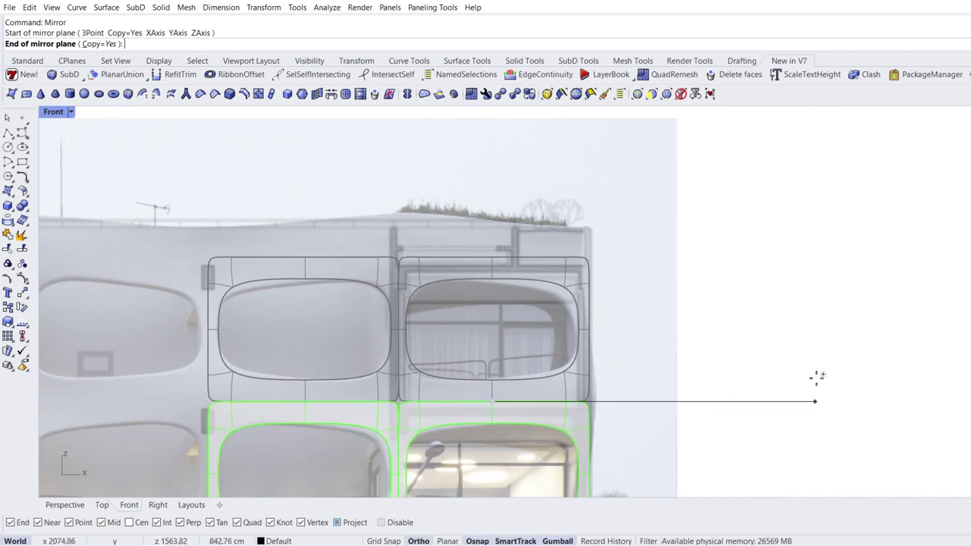
click(850, 375)
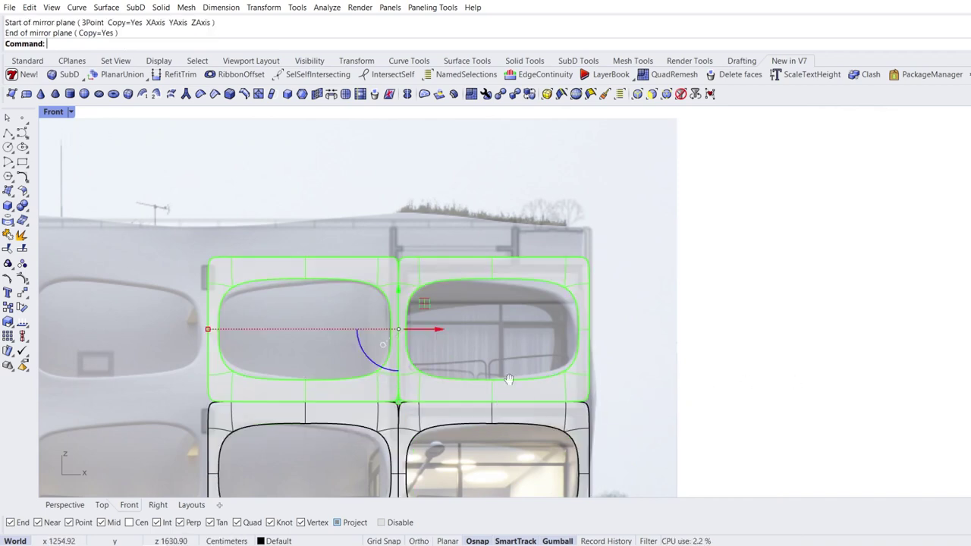
Join the four mirrored SubD window frames into one SubD with smooth joined edges
right_drag(509, 379, 574, 288)
click(571, 350)
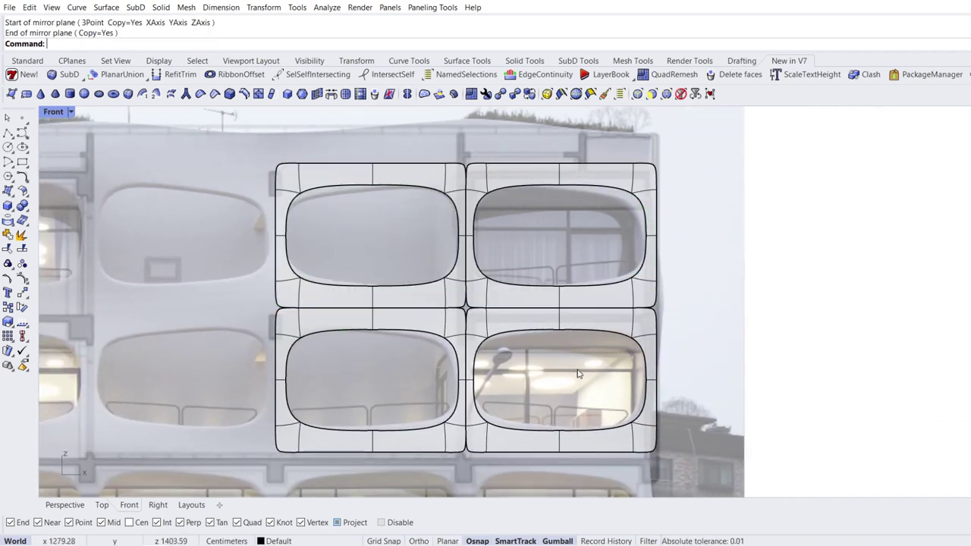
drag(580, 375, 403, 240)
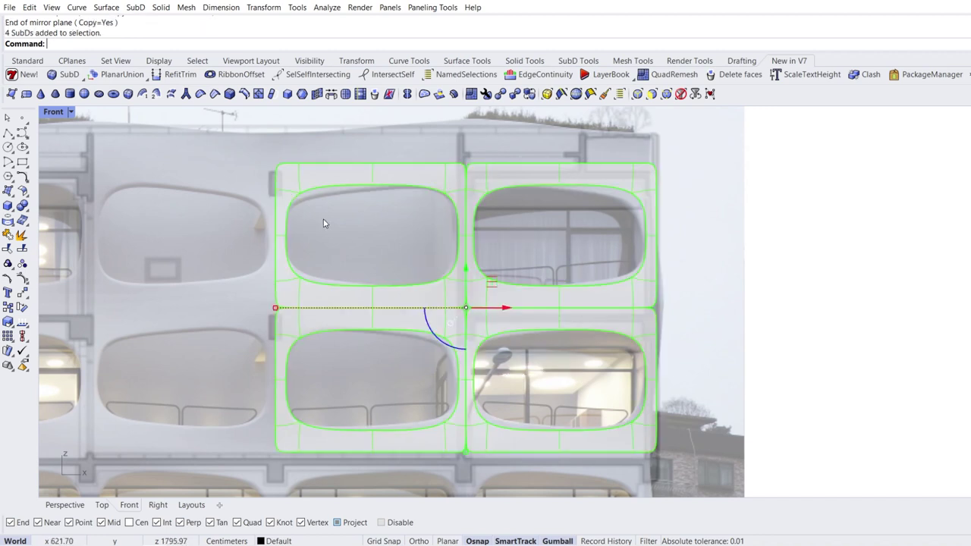
click(8, 248)
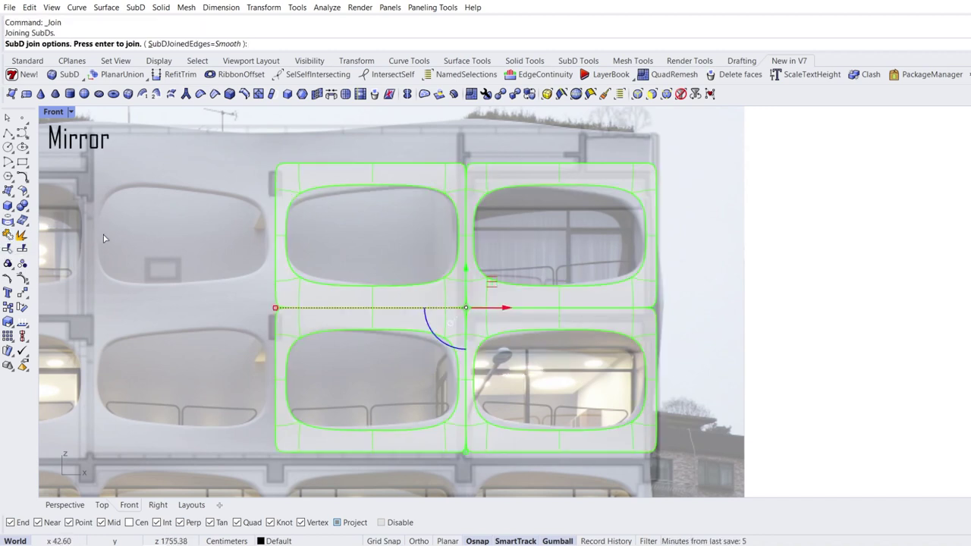
key(Return)
key(Escape)
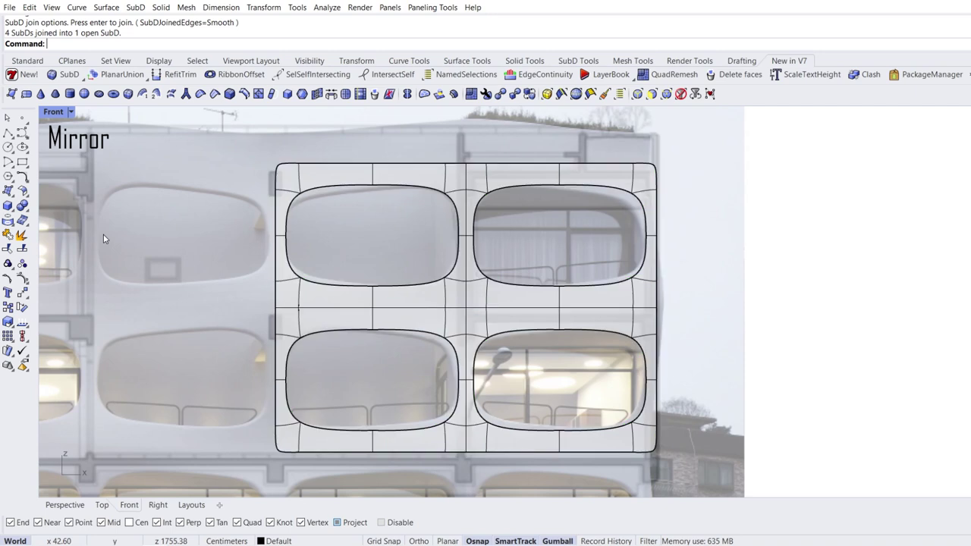
Delete the horizontal and vertical edge loops running along the two mirror seams of the joined SubD
ctrl+shift+double_click(390, 310)
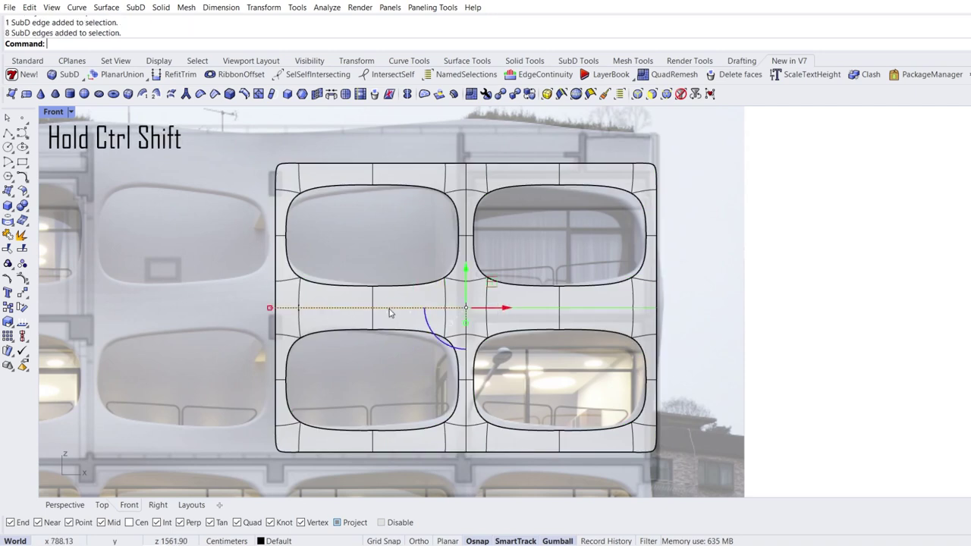
ctrl+shift+double_click(467, 177)
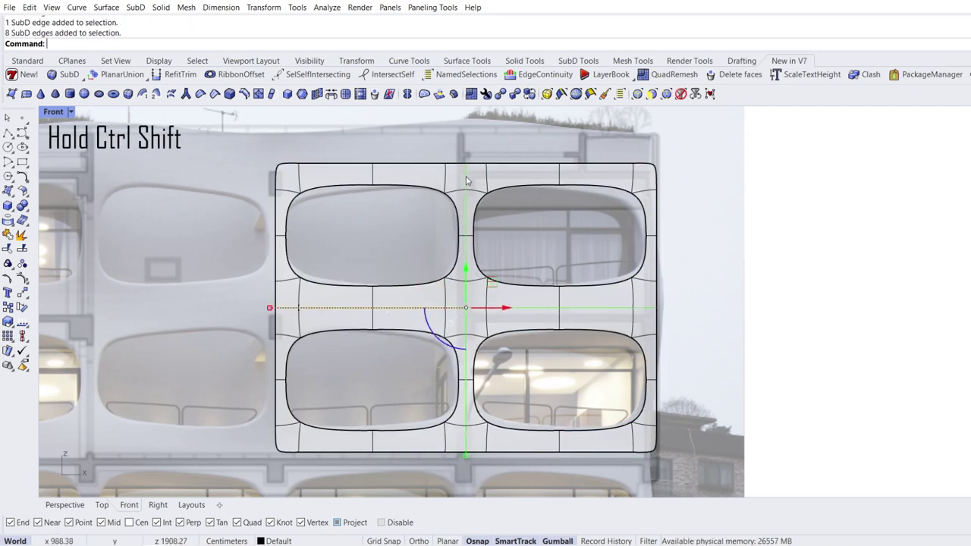
key(Delete)
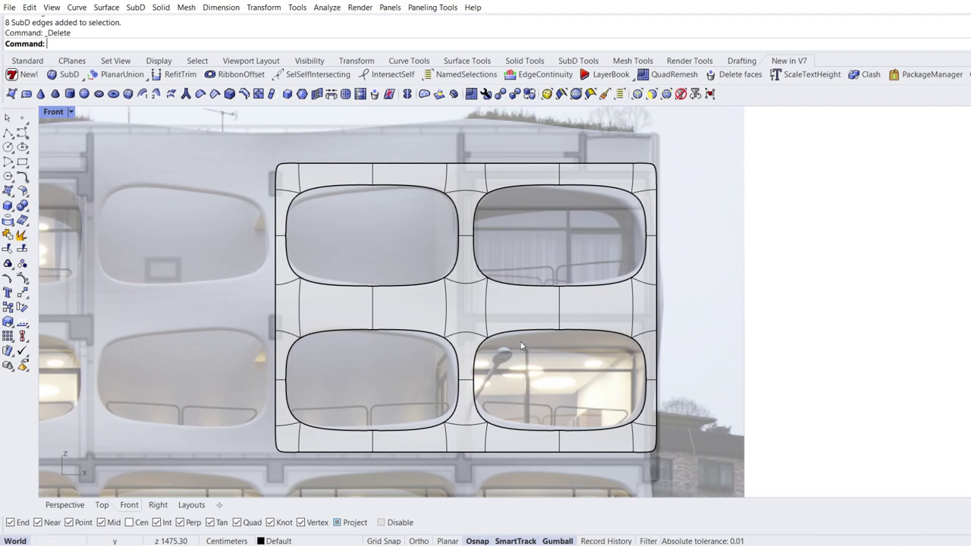
Move the right-hand corner vertices of the upper right window opening to match the facade picture
scroll(603, 236, up, 1)
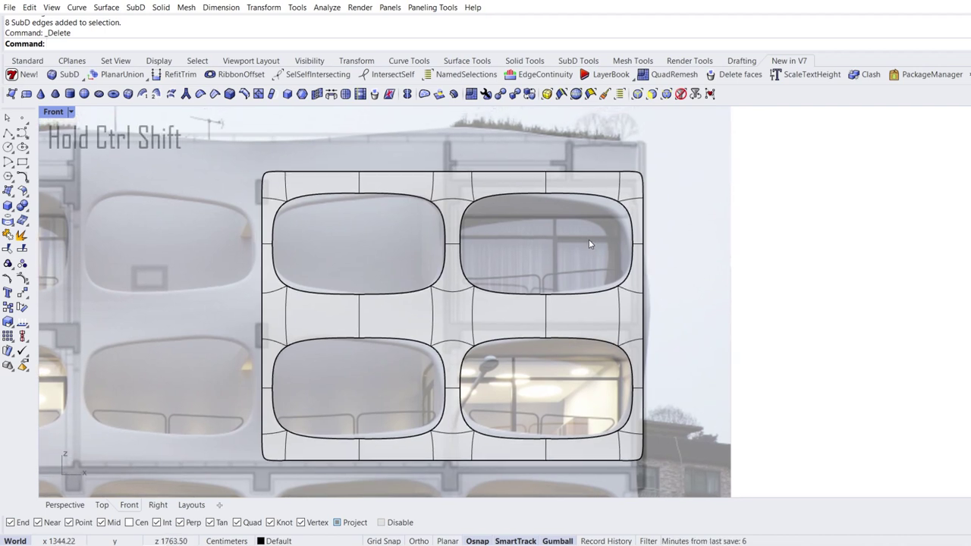
scroll(589, 237, up, 3)
ctrl+shift+drag(587, 230, 636, 198)
click(583, 311)
ctrl+shift+drag(593, 319, 635, 352)
drag(651, 315, 648, 309)
click(577, 308)
Reshape the upper left window opening by raising its lower left vertex and lowering its upper left and top middle vertices to the picture
right_drag(209, 316, 317, 309)
ctrl+shift+drag(244, 320, 211, 348)
drag(230, 302, 230, 291)
click(237, 265)
ctrl+shift+drag(220, 243, 242, 190)
drag(230, 173, 230, 188)
ctrl+shift+drag(325, 209, 352, 180)
drag(340, 157, 342, 165)
Reshape the lower left window opening by raising its bottom vertices and pulling its upper right corner vertex inward to the picture
scroll(397, 368, up, 2)
right_drag(397, 369, 378, 189)
ctrl+shift+drag(419, 398, 449, 439)
drag(464, 395, 459, 383)
click(384, 305)
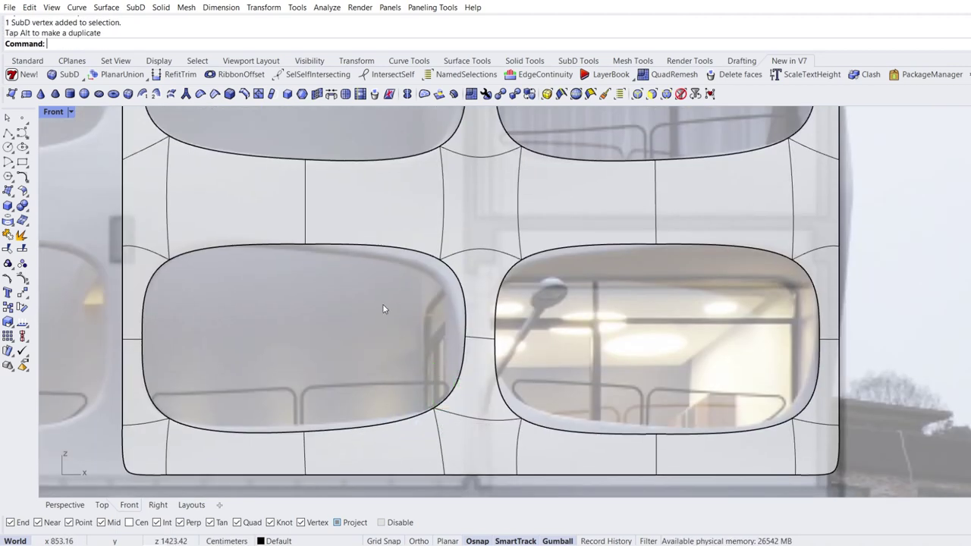
ctrl+shift+drag(418, 282, 459, 241)
drag(465, 235, 453, 245)
ctrl+shift+drag(326, 409, 287, 452)
drag(303, 398, 302, 392)
Adjust the corner, top middle and bottom middle vertices of the lower right window opening to fit the facade picture
ctrl+shift+drag(514, 362, 544, 442)
drag(545, 394, 551, 382)
ctrl+shift+drag(726, 382, 819, 444)
drag(820, 394, 806, 390)
click(587, 309)
ctrl+shift+drag(552, 282, 510, 246)
drag(545, 233, 541, 239)
ctrl+shift+drag(635, 275, 655, 211)
ctrl+shift+drag(674, 409, 616, 448)
drag(651, 396, 651, 392)
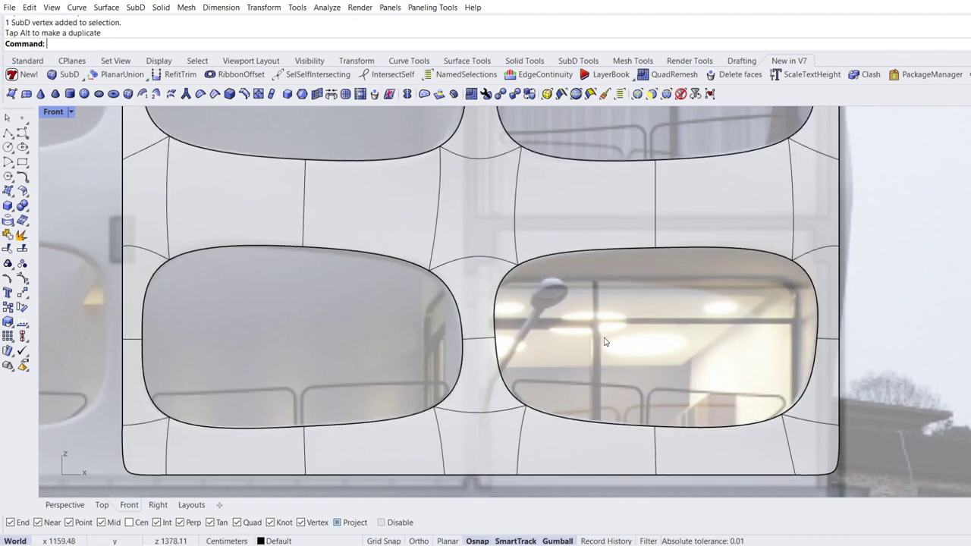
Select the SubD's four corner faces and its central face, and move them back to the column line of the plan in Top view
scroll(548, 346, down, 3)
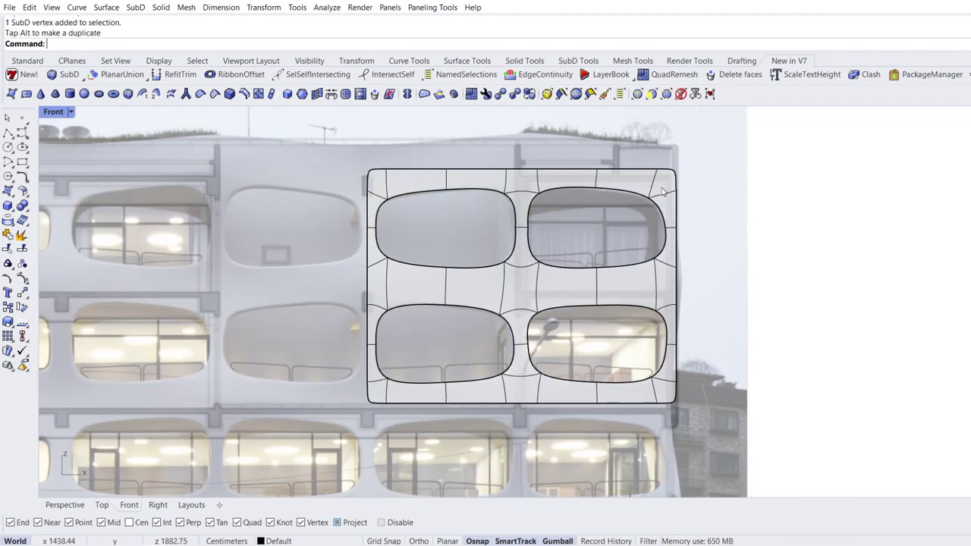
ctrl+shift+click(661, 188)
ctrl+shift+click(663, 391)
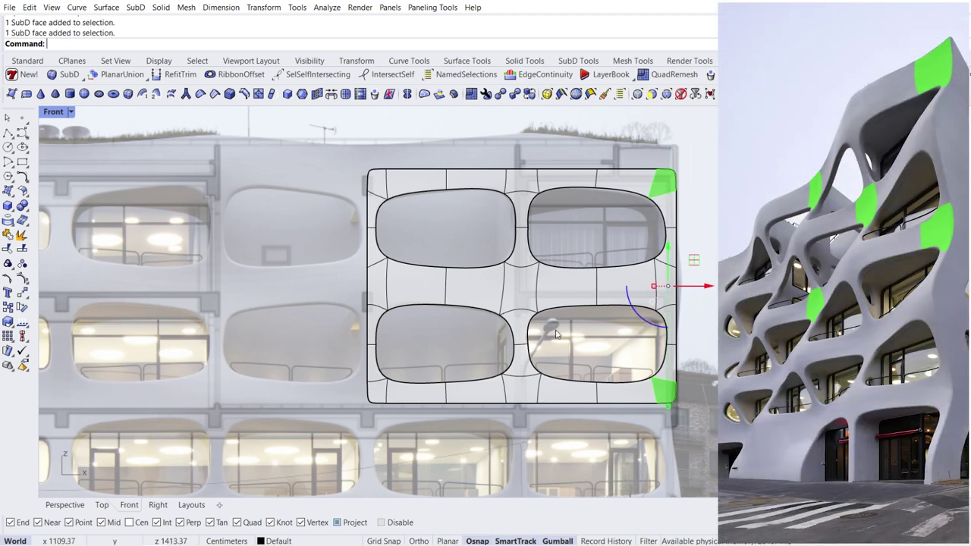
ctrl+shift+click(528, 292)
ctrl+shift+click(380, 390)
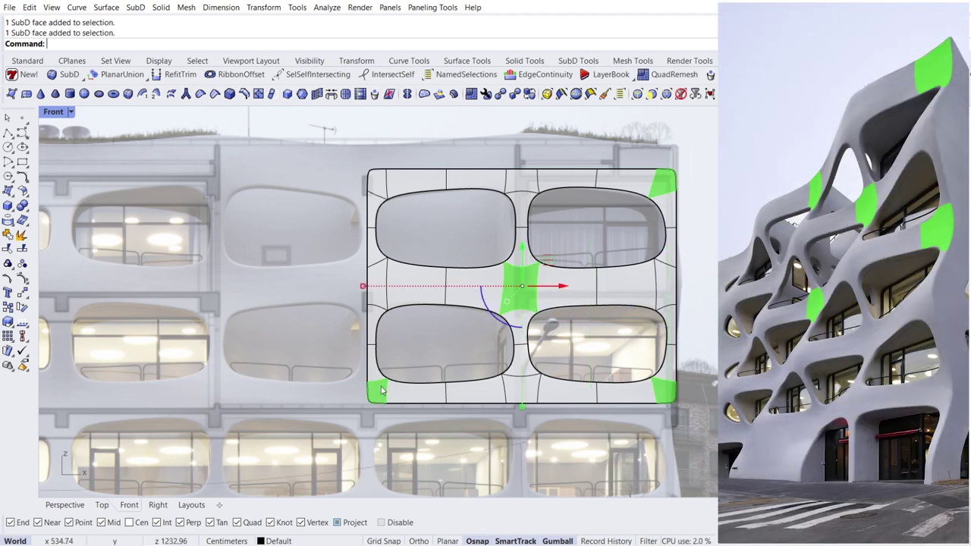
ctrl+shift+click(375, 184)
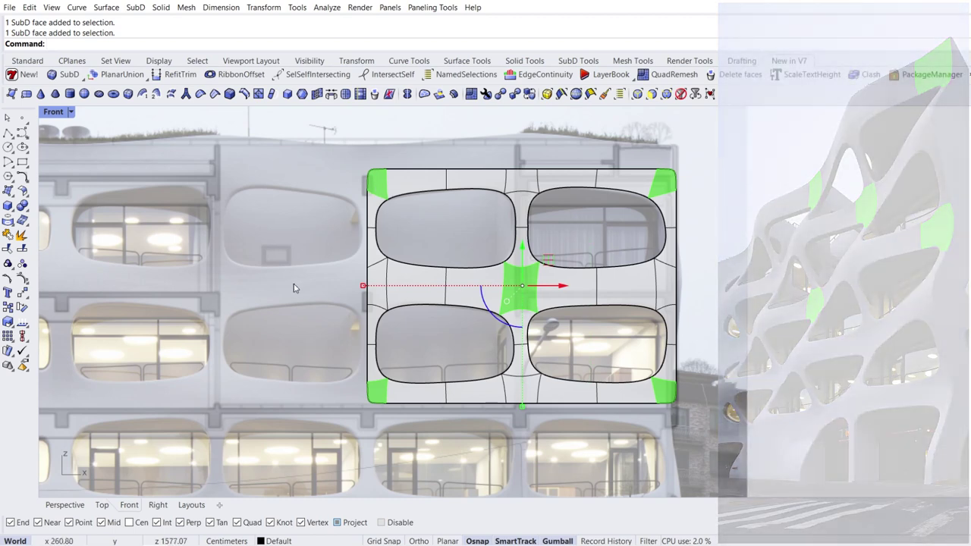
click(102, 505)
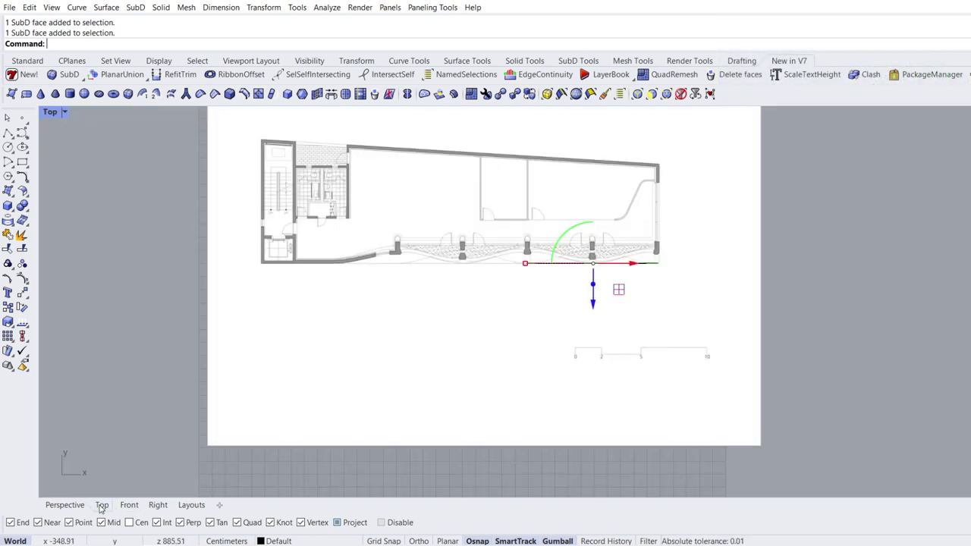
scroll(599, 240, up, 5)
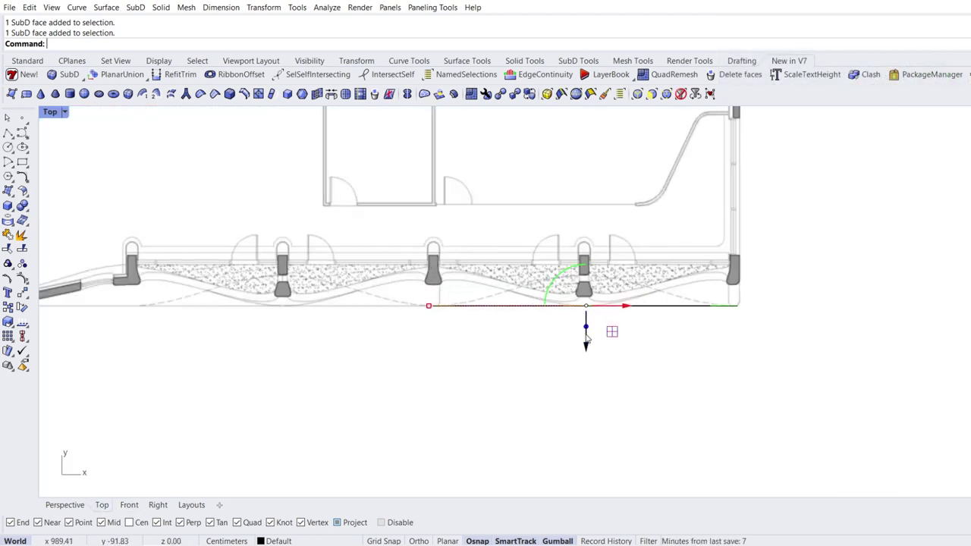
drag(585, 348, 577, 312)
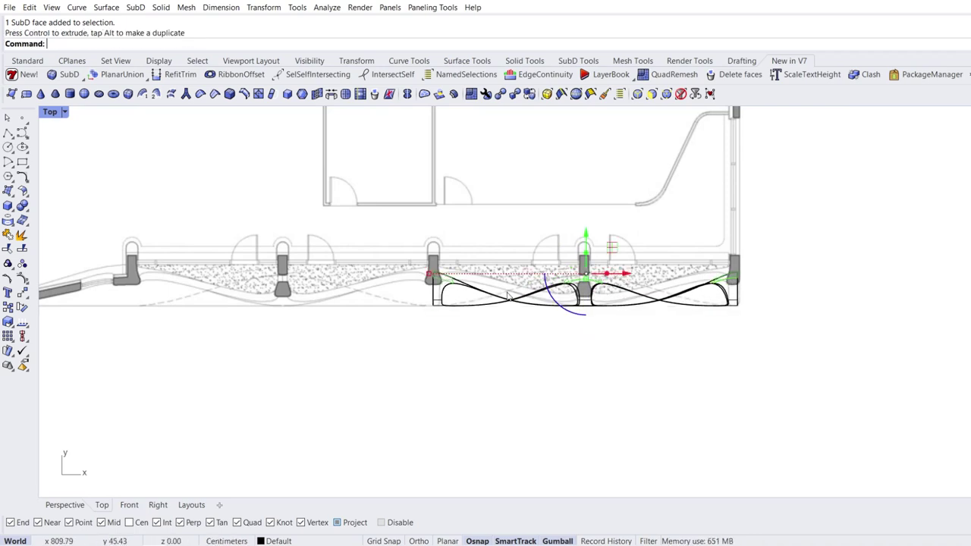
Set the Top view to Shaded display and pull the five faces slightly forward so they meet the columns in plan
click(66, 112)
click(95, 169)
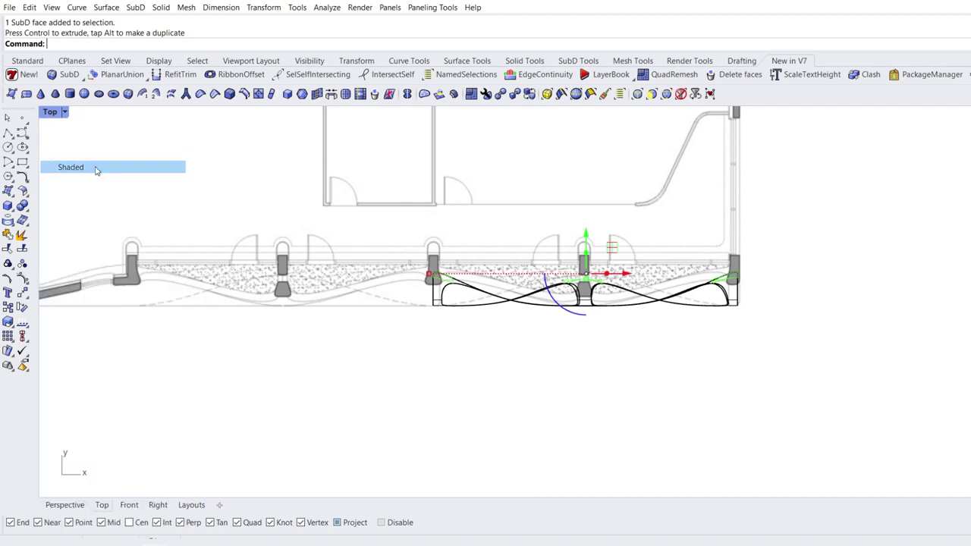
scroll(575, 289, up, 6)
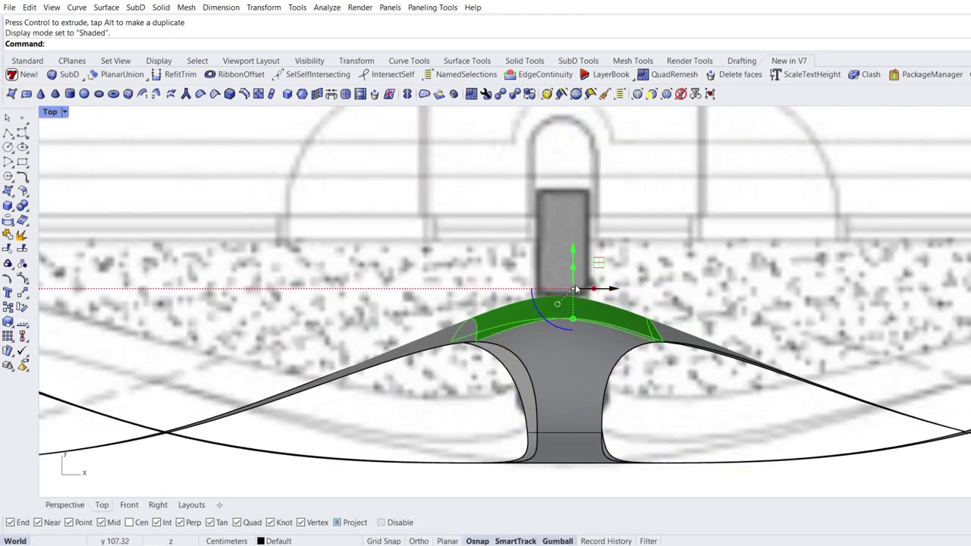
mouse_move(572, 255)
mouse_down()
mouse_move(565, 247)
mouse_move(568, 267)
mouse_up()
scroll(468, 258, down, 3)
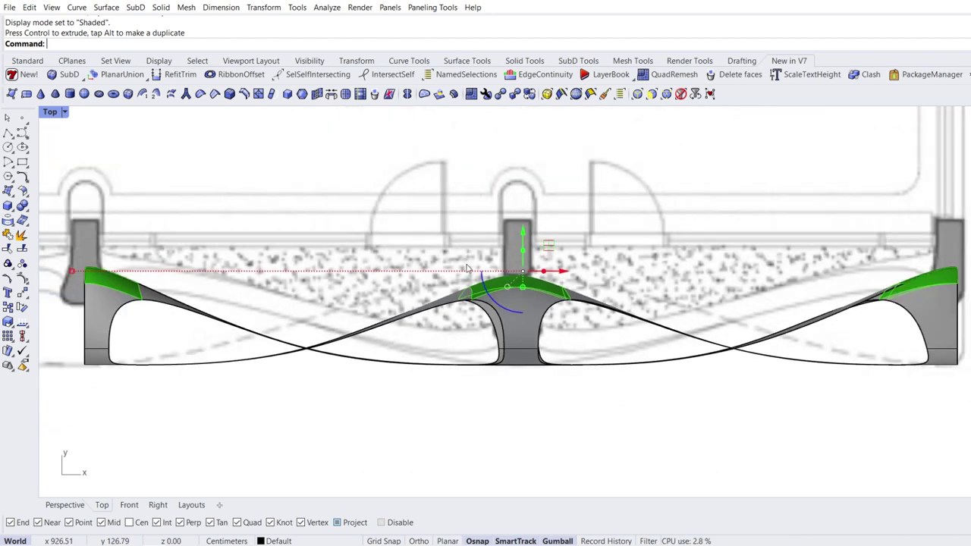
click(549, 419)
In Top view, move the mid-span edges of both window bays back toward the building to follow the plan's curves
ctrl+shift+drag(648, 411, 733, 267)
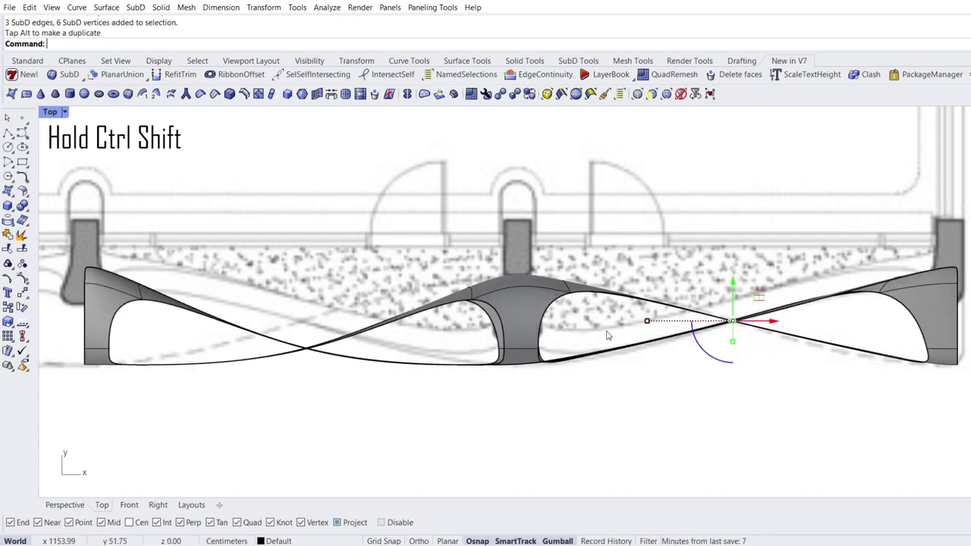
key(Escape)
ctrl+shift+drag(233, 418, 306, 292)
drag(307, 278, 306, 286)
key(Escape)
Move the front window edges near the SubD's left and right ends slightly back to match the plan
ctrl+shift+drag(129, 408, 189, 362)
key(Escape)
ctrl+shift+drag(813, 416, 923, 367)
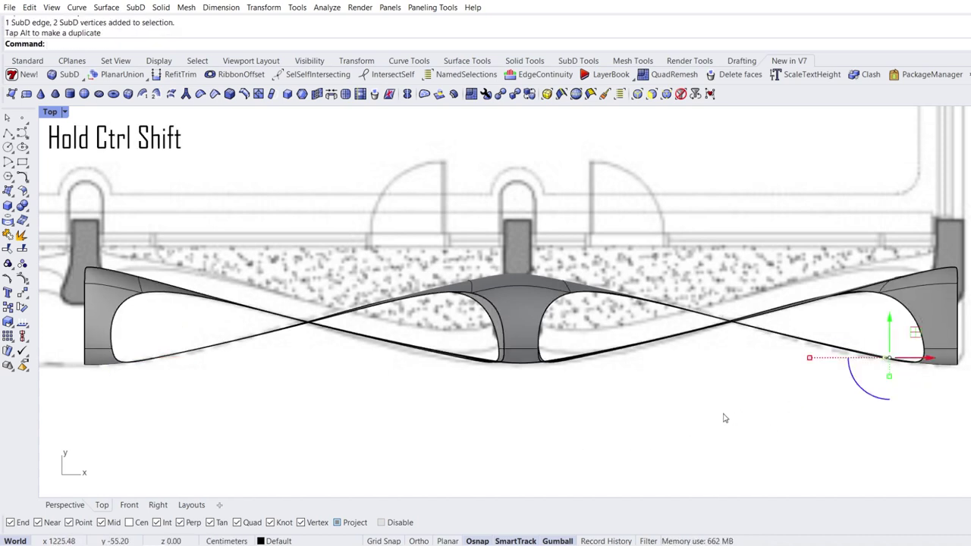
key(Escape)
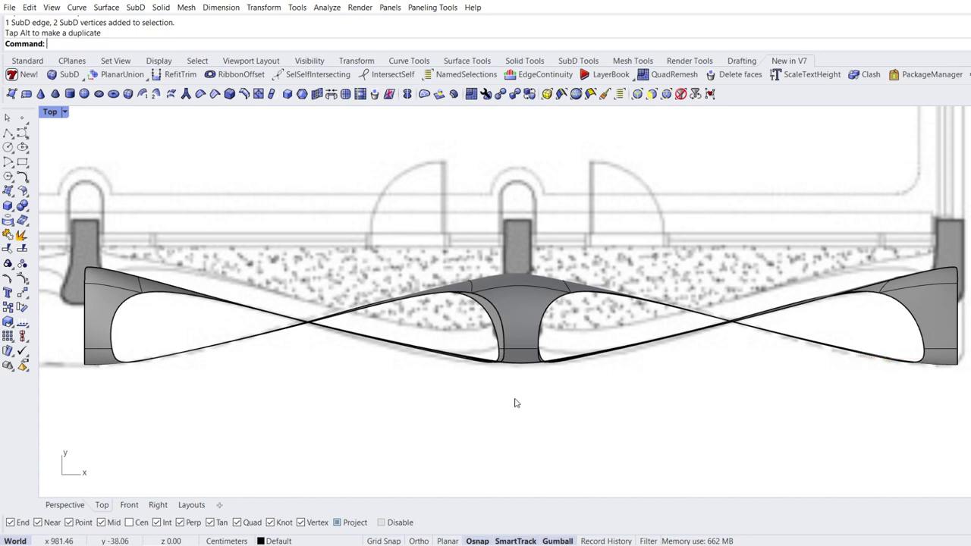
Shift the left window edge beside the central column slightly right in Top view
scroll(514, 403, down, 2)
ctrl+shift+click(494, 332)
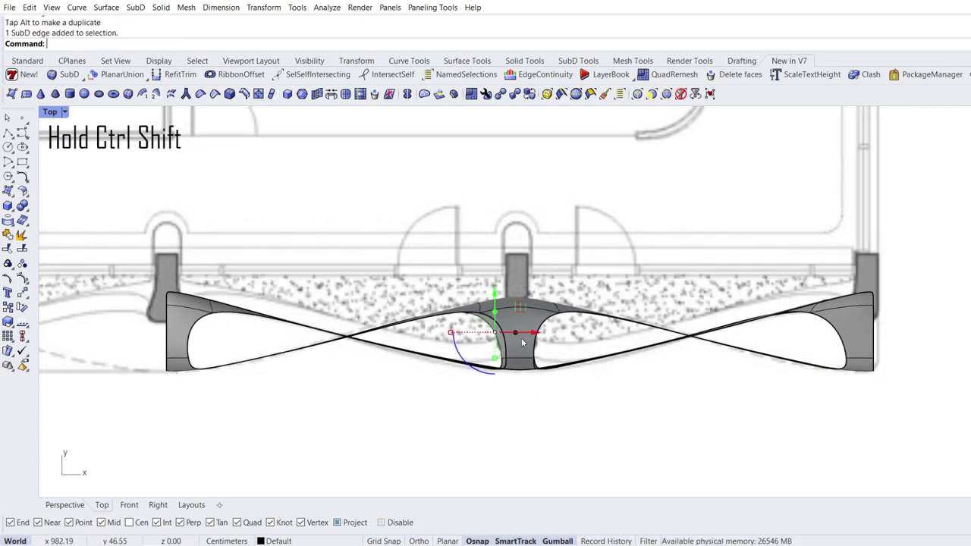
drag(533, 332, 534, 335)
click(415, 434)
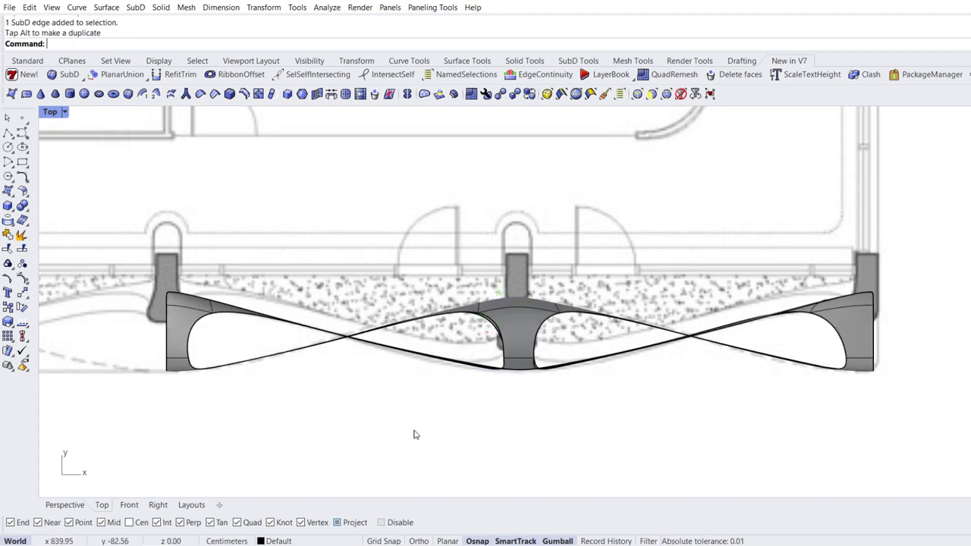
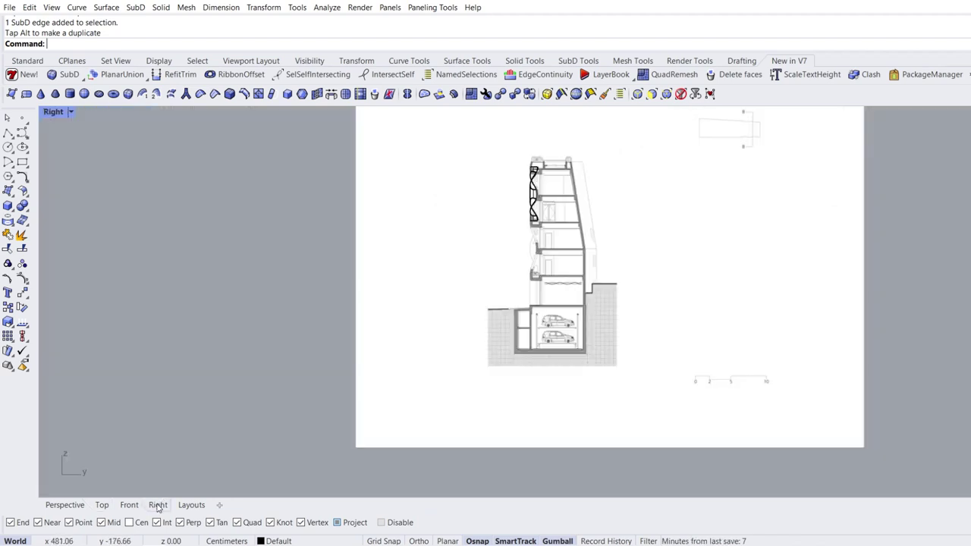
In Right view, move the mid-height edges of the lower-floor windows toward the building to follow the section
scroll(516, 211, up, 15)
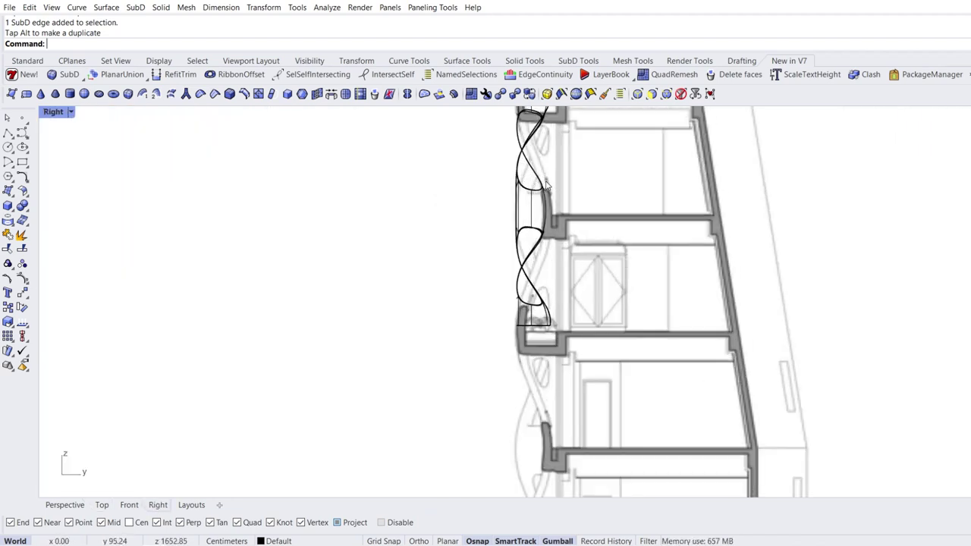
scroll(534, 289, up, 3)
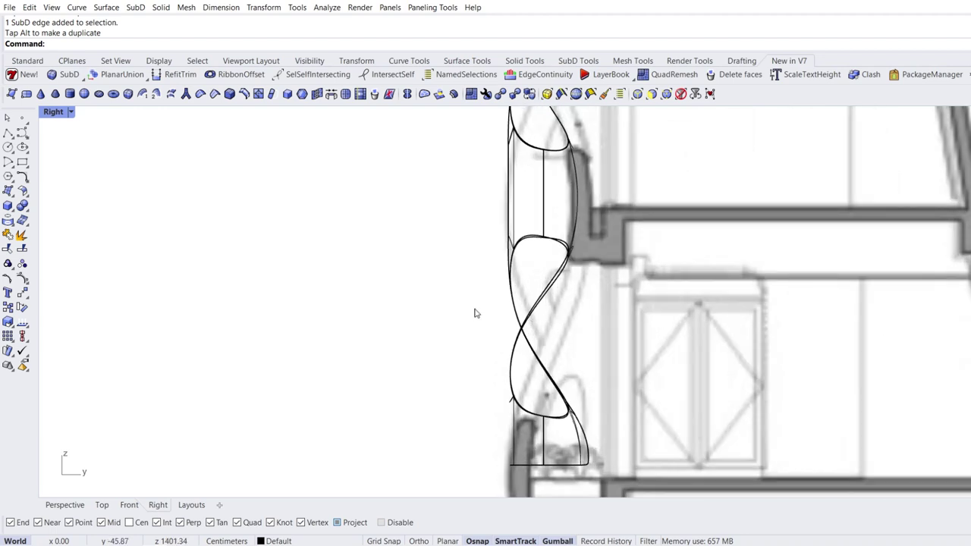
drag(469, 293, 582, 334)
click(593, 357)
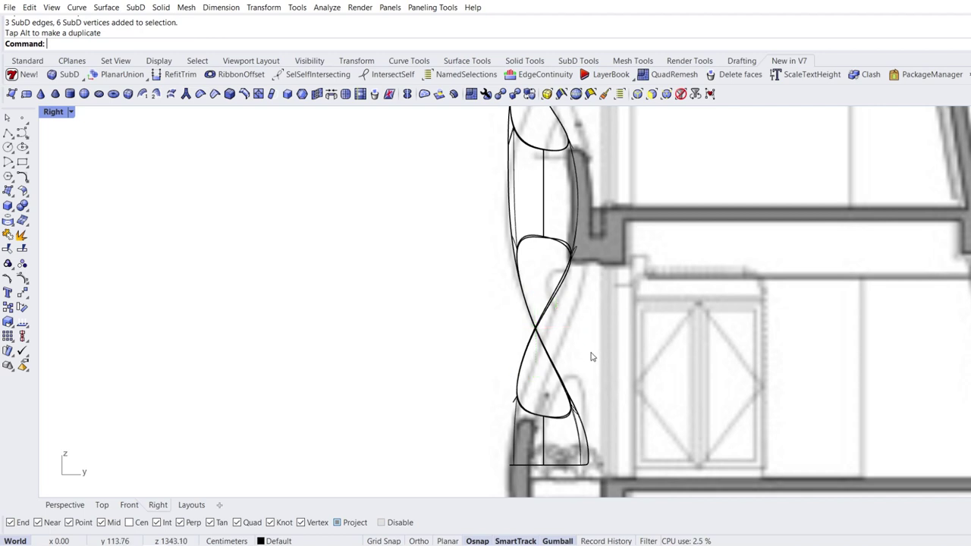
Select only the short edge between the two lower windows and move it further toward the building in Right view
click(518, 366)
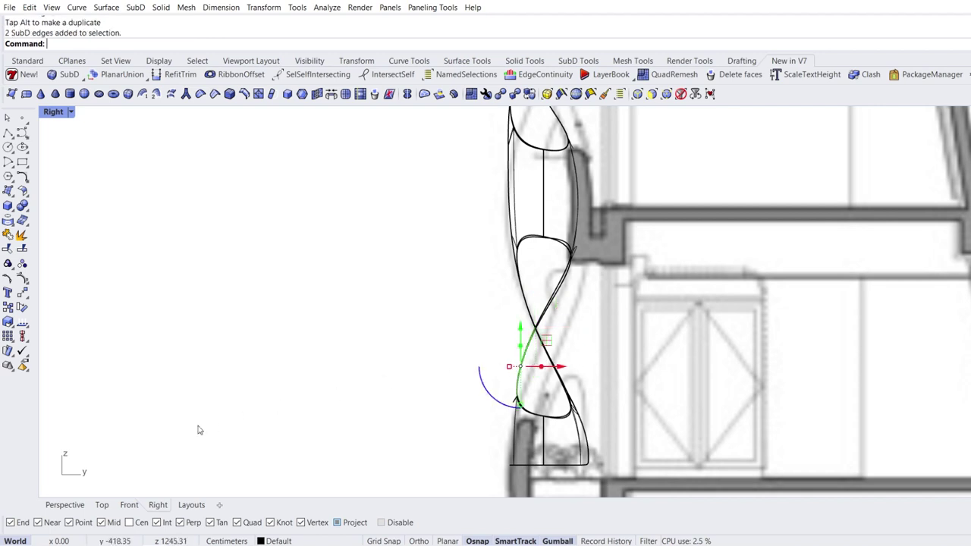
click(65, 505)
scroll(529, 259, up, 10)
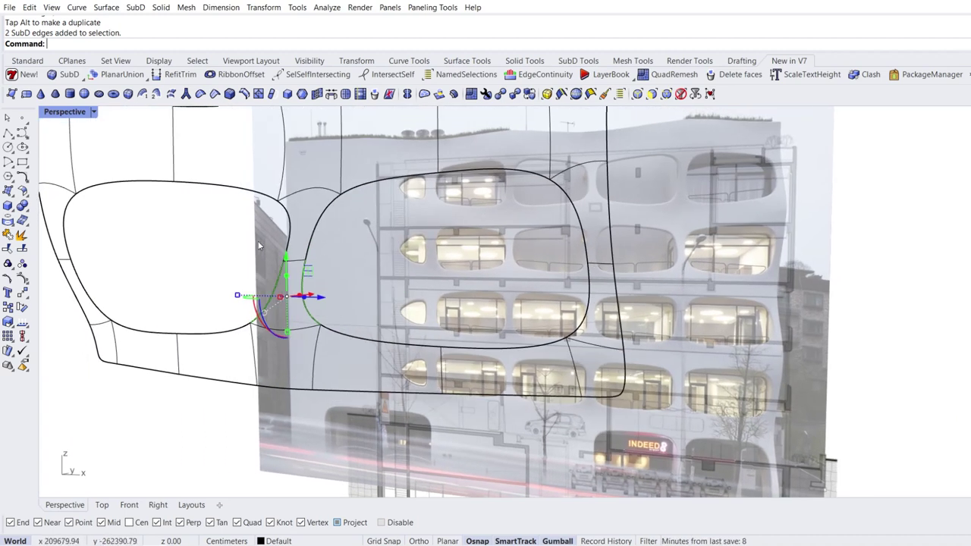
click(244, 239)
click(294, 262)
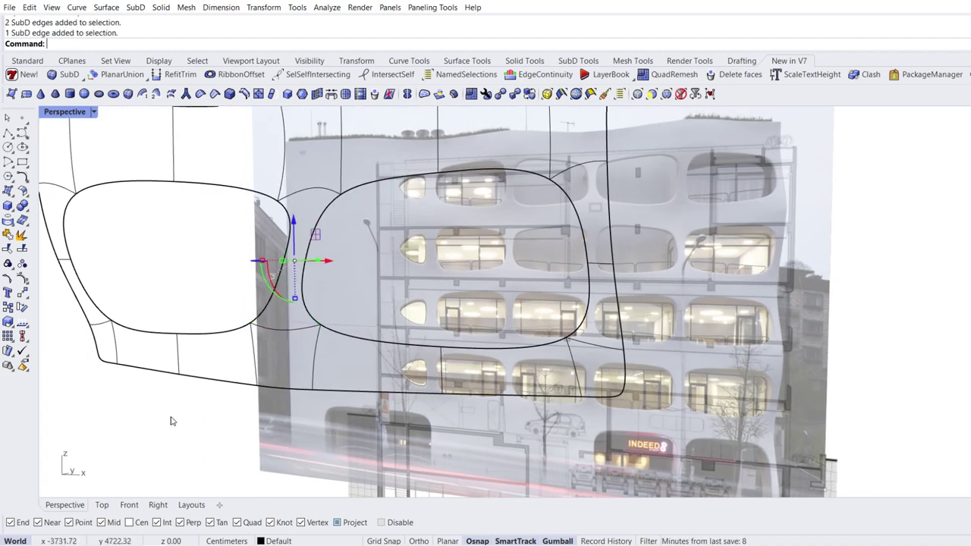
click(156, 505)
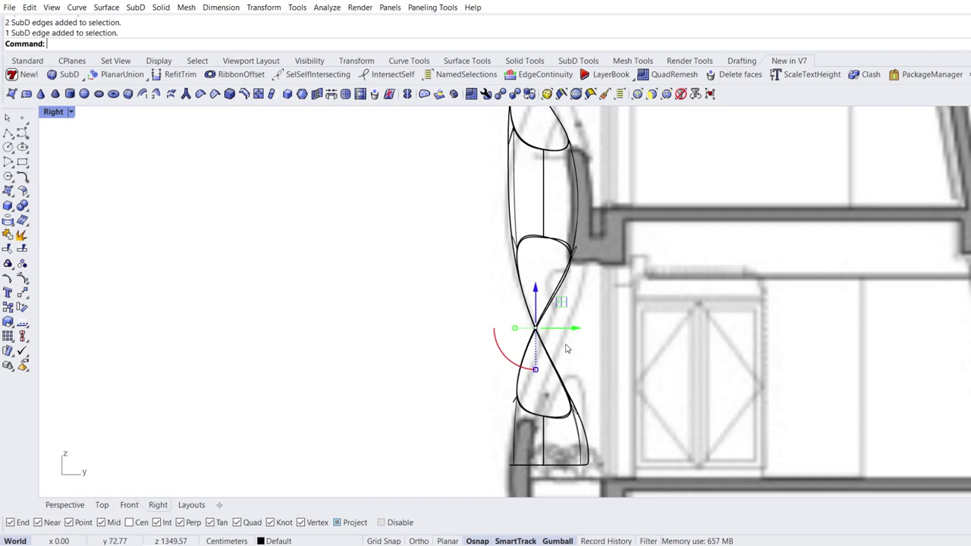
drag(576, 331, 598, 369)
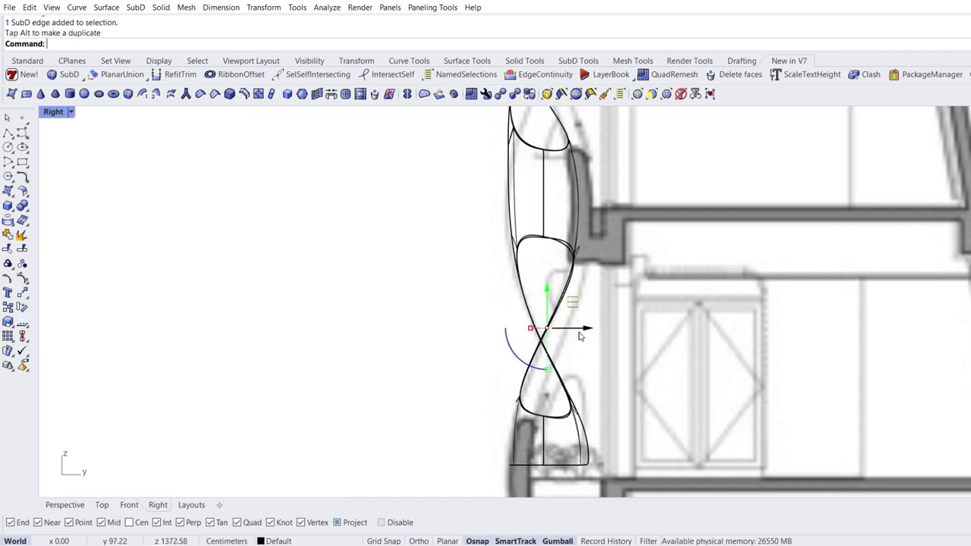
key(Escape)
Move the mid-height edges of the upper-floor windows toward the building to follow the section in Right view
right_drag(507, 171, 480, 343)
ctrl+shift+drag(457, 239, 553, 282)
click(571, 294)
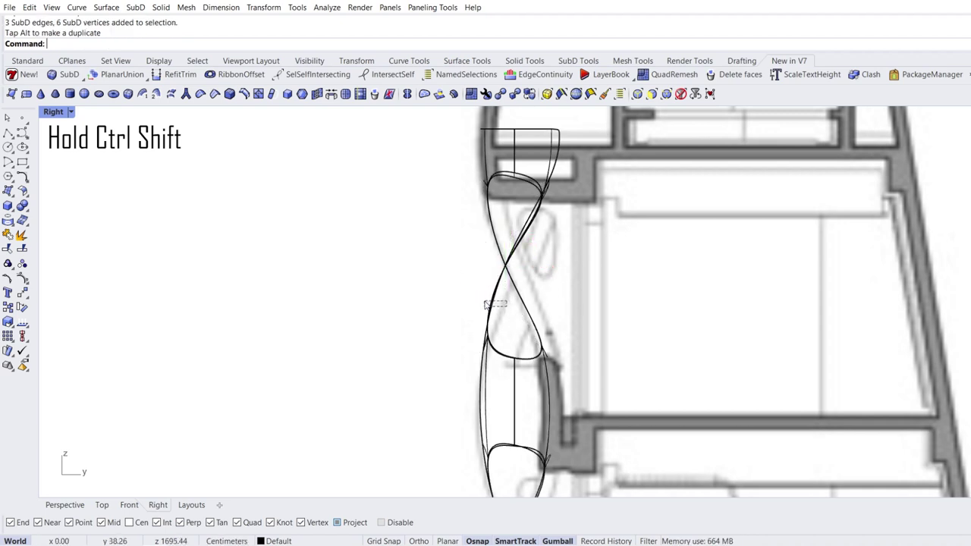
ctrl+shift+drag(485, 304, 523, 349)
click(65, 504)
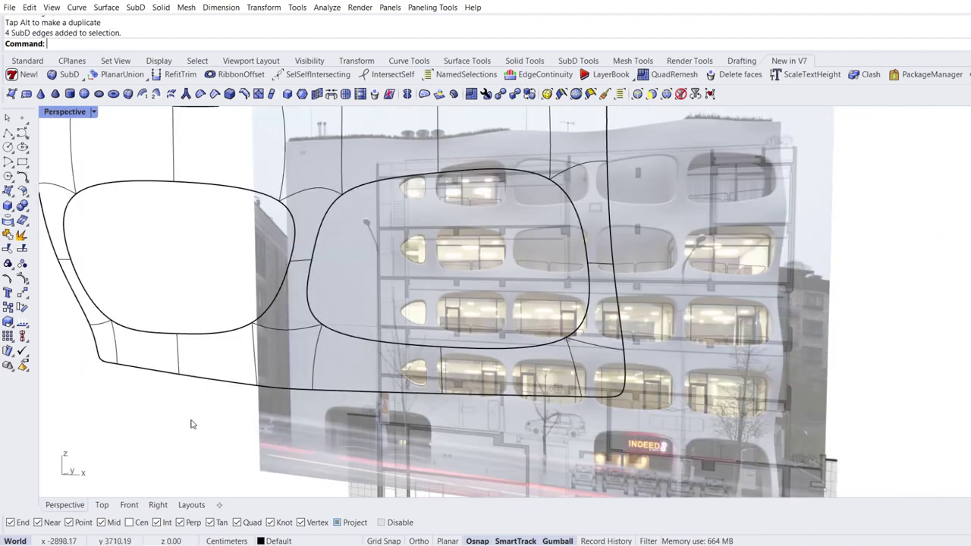
shift+right_drag(347, 257, 388, 378)
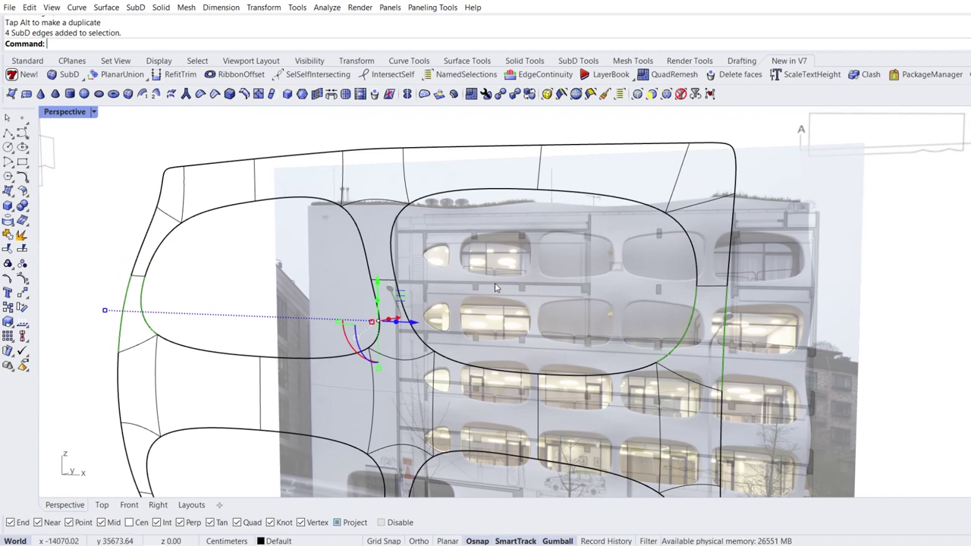
key(Escape)
Select only the short mid-height edges at the outer sides of the two upper windows and move them toward the building in Right view
ctrl+shift+click(713, 286)
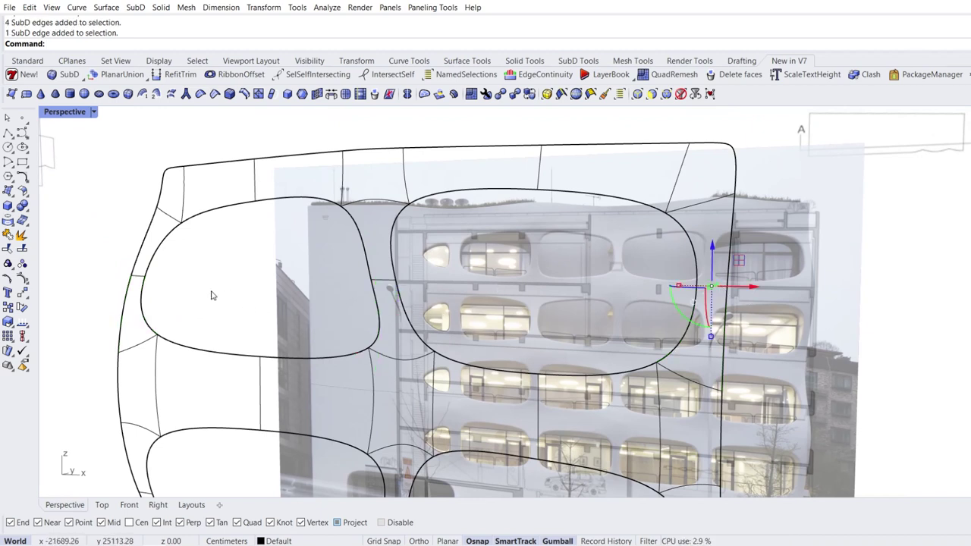
ctrl+shift+click(138, 280)
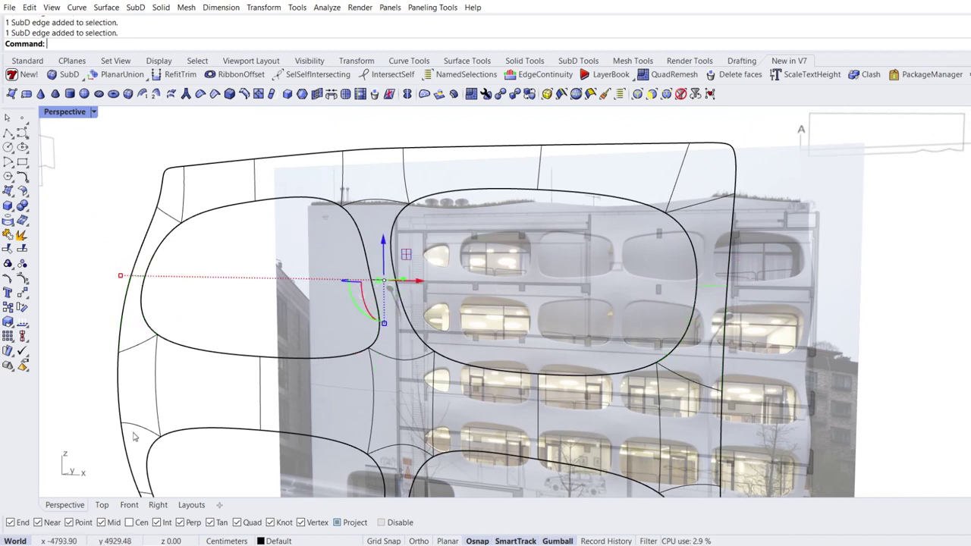
click(158, 504)
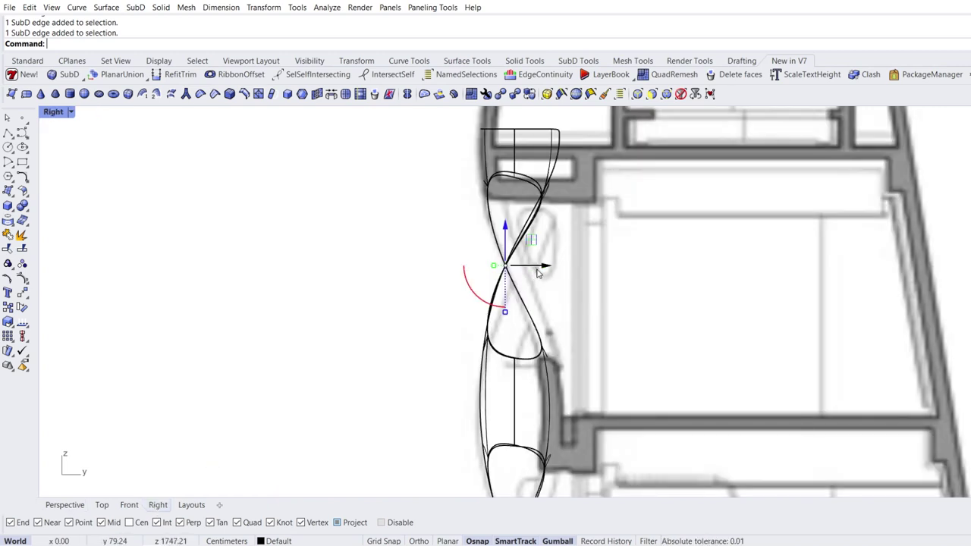
drag(544, 267, 561, 280)
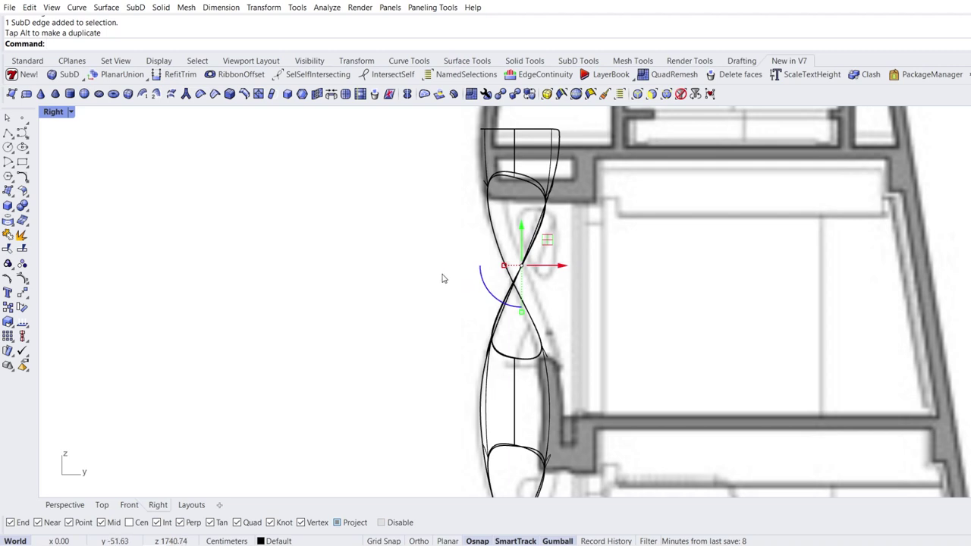
key(Escape)
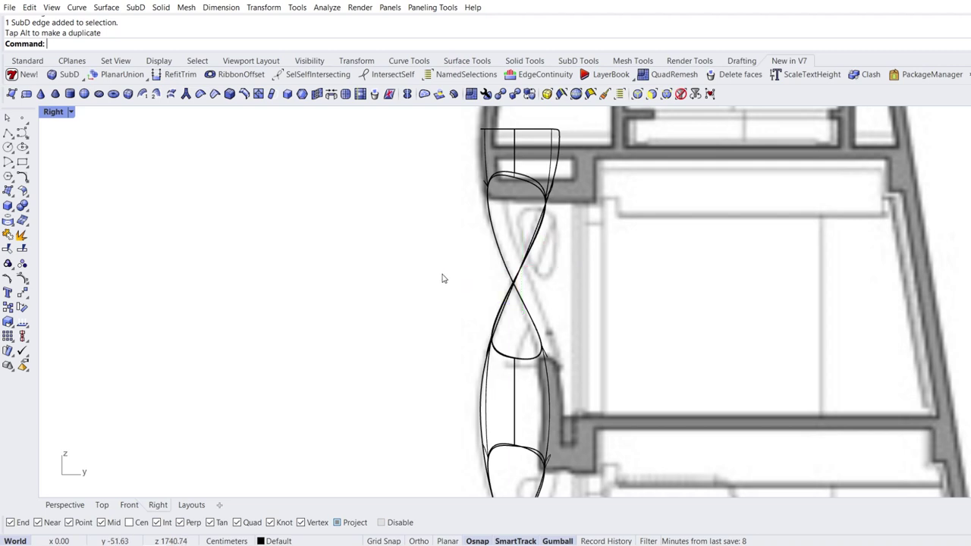
Show the whole four-window frame in the Perspective view with Shaded display mode
click(76, 505)
scroll(421, 280, down, 5)
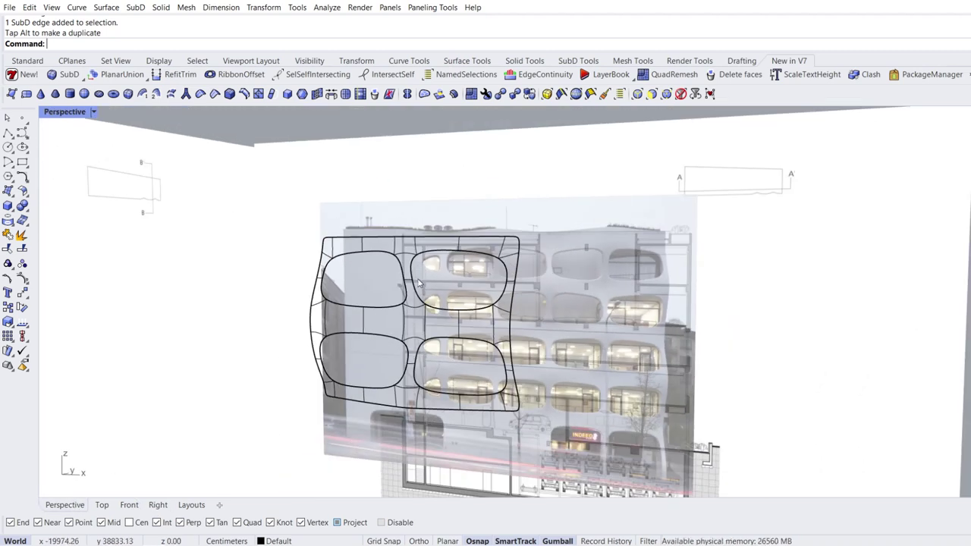
click(95, 114)
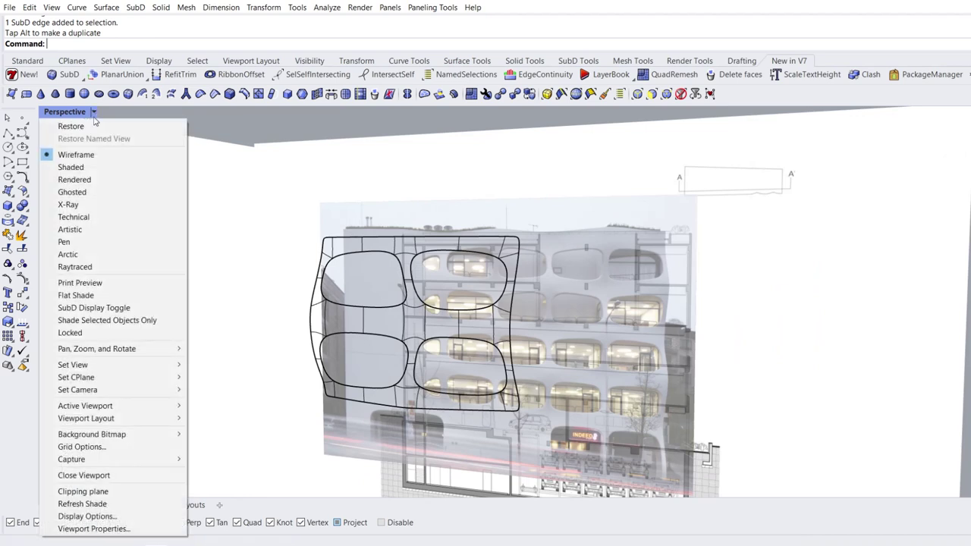
click(94, 167)
Select the inner edge loops of all four window openings and extrude them 3 cm toward the building
right_drag(285, 302, 270, 285)
ctrl+shift+click(267, 284)
ctrl+shift+double_click(265, 284)
ctrl+shift+double_click(411, 298)
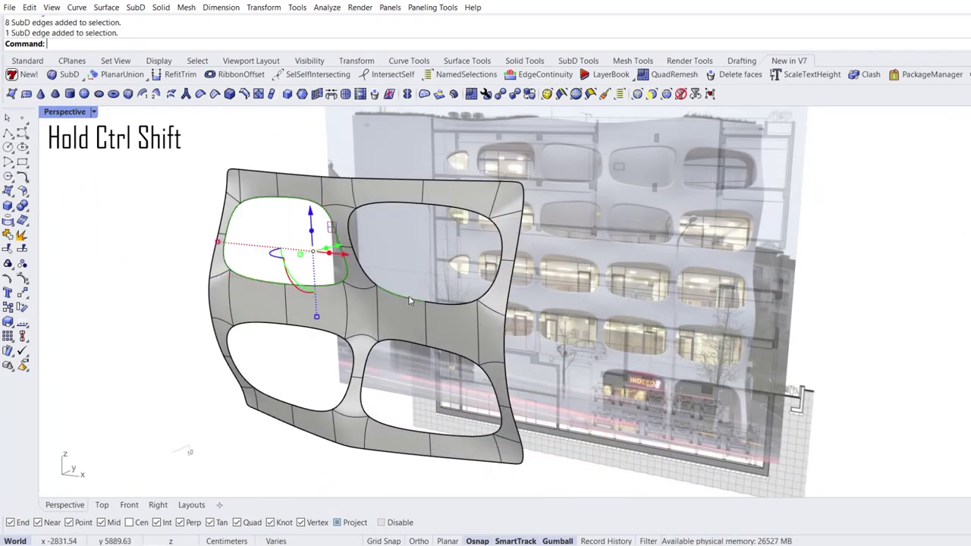
ctrl+shift+click(402, 342)
ctrl+shift+double_click(402, 341)
ctrl+shift+double_click(307, 327)
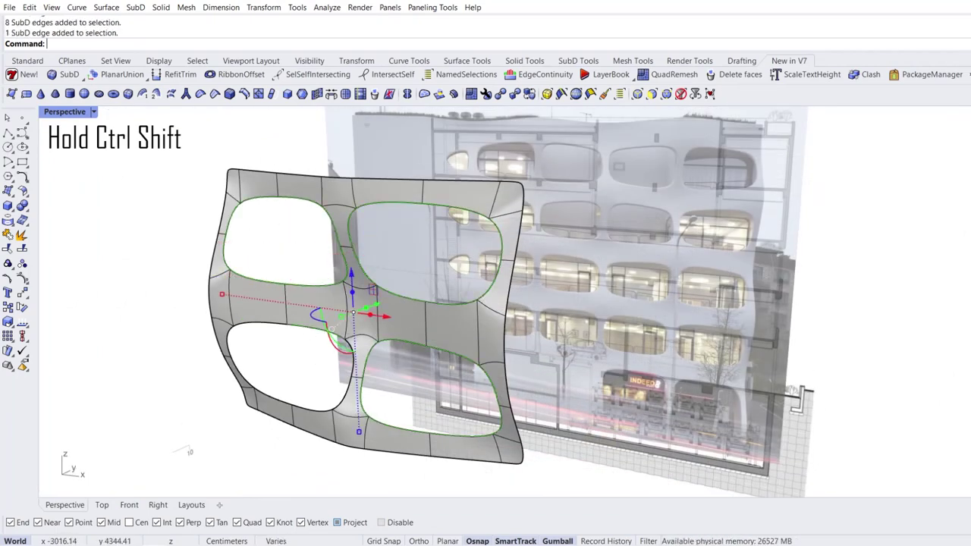
right_drag(319, 312, 322, 342)
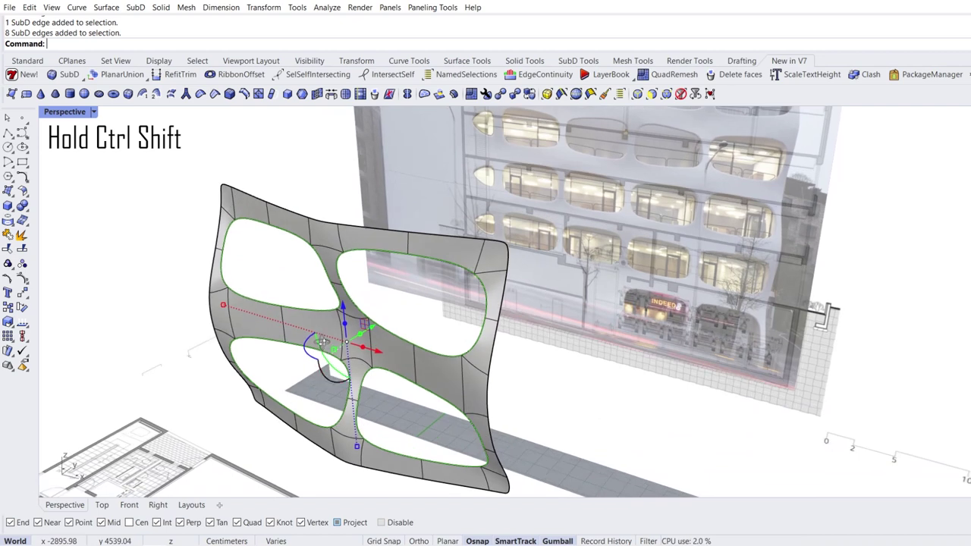
click(365, 335)
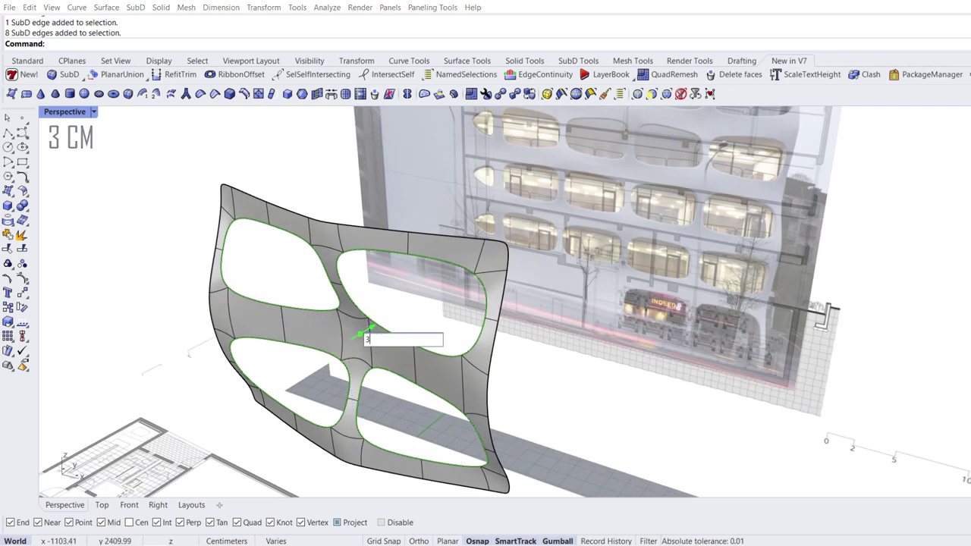
key(Return)
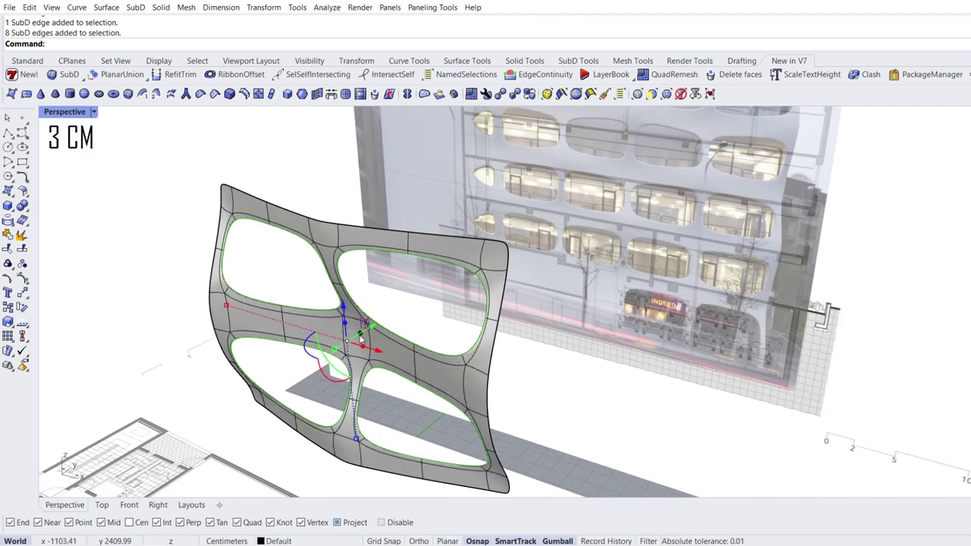
Extrude the four window edge loops another 19 cm and a further 3 cm toward the building
click(363, 339)
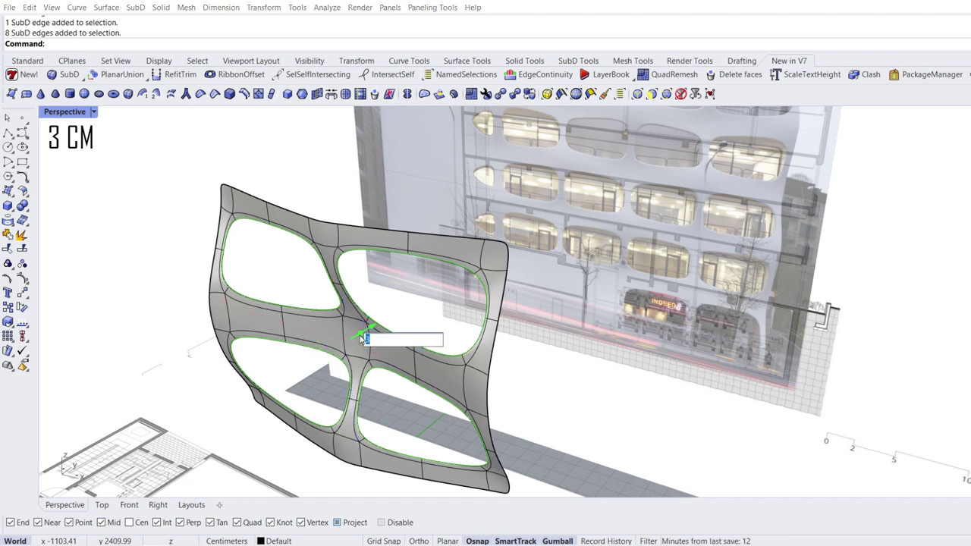
text(19)
key(Return)
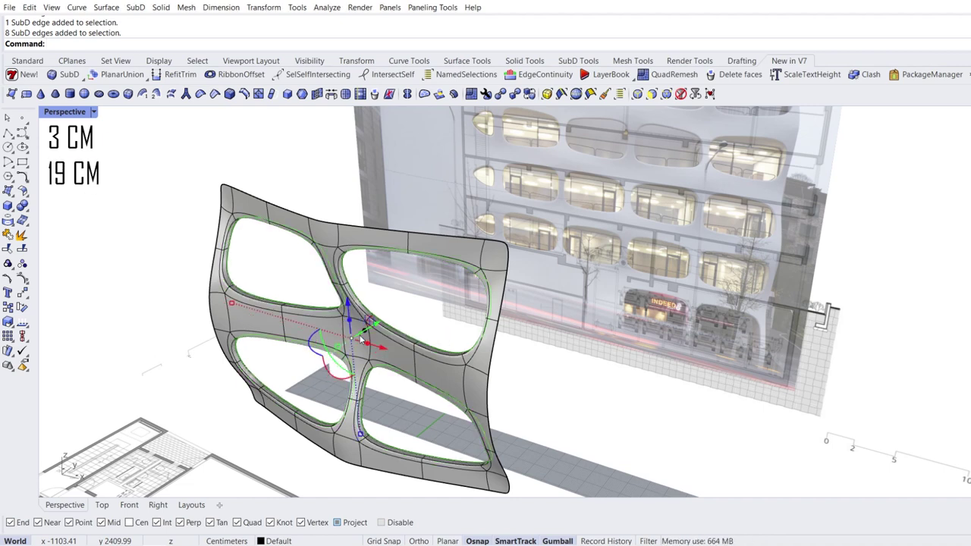
click(364, 334)
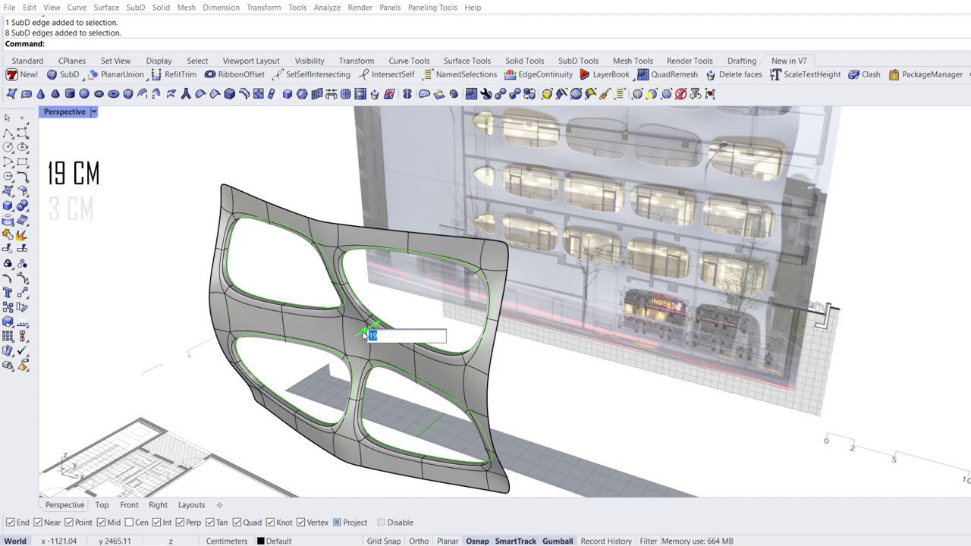
key(Return)
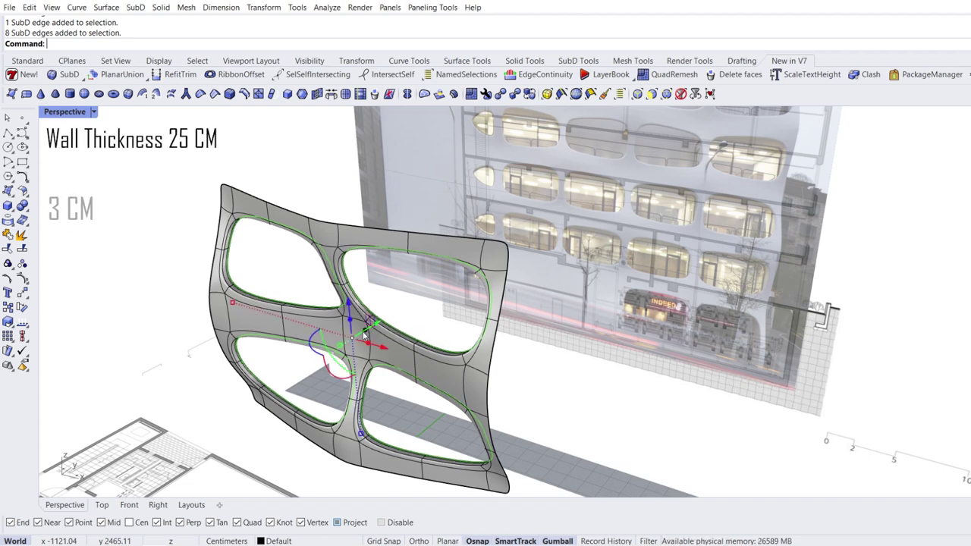
Extrude the four window edge loops another 60 cm, and add a long freehand extrusion deep into the building
click(364, 334)
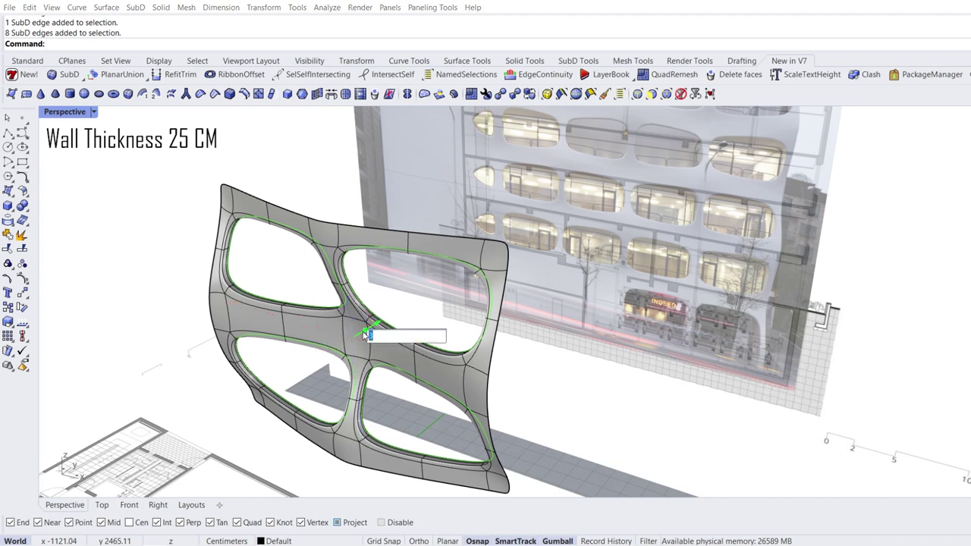
text(60)
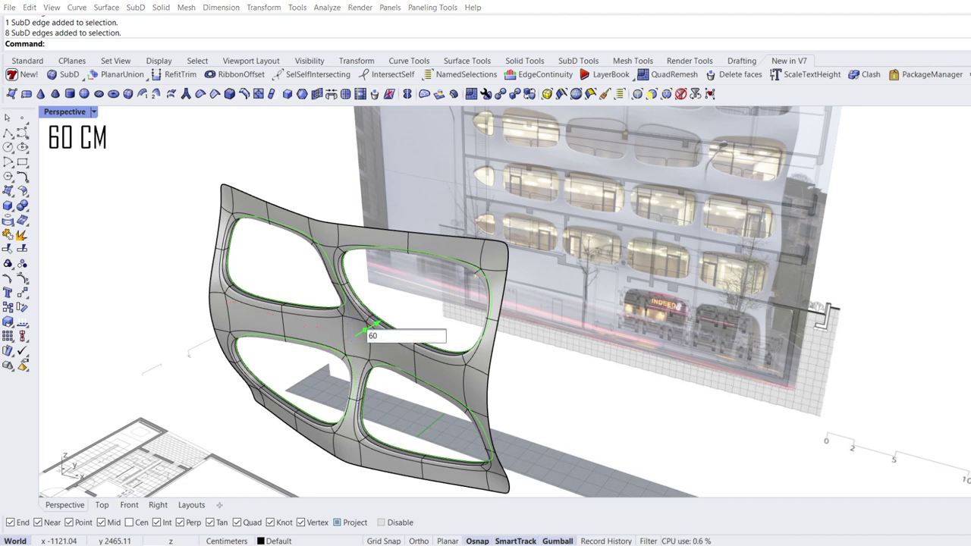
key(Return)
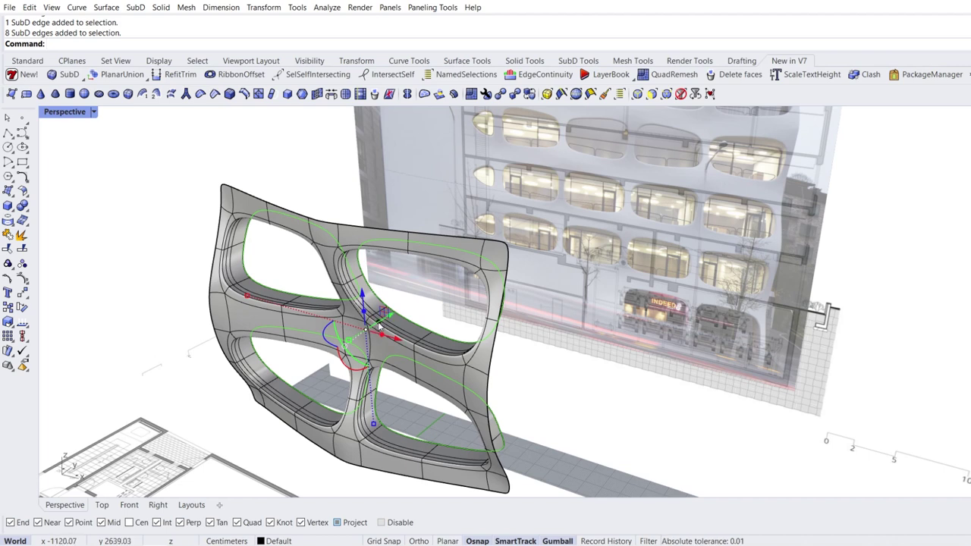
drag(379, 325, 440, 295)
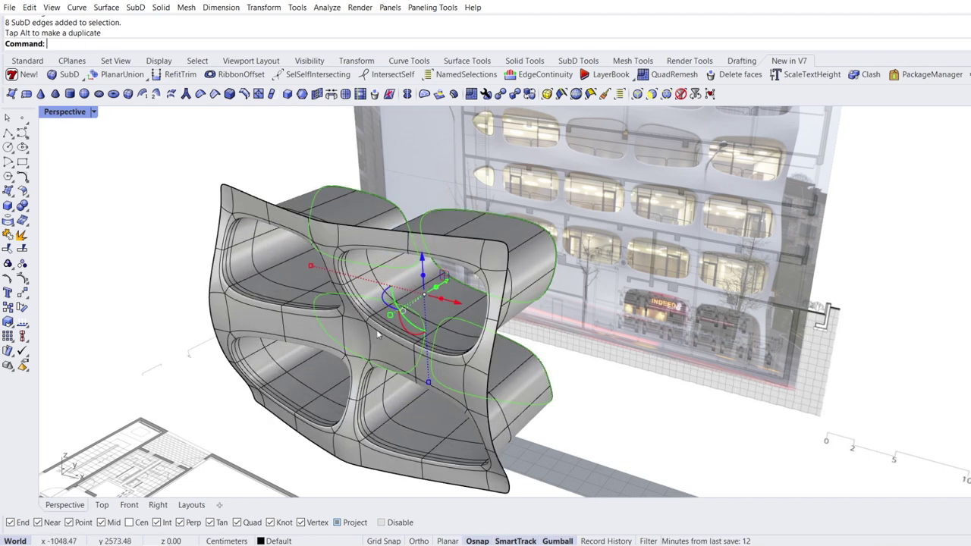
In Top view, flatten the rear window edges into one straight line along Y and move them closer to the facade with flat SubD display
click(103, 506)
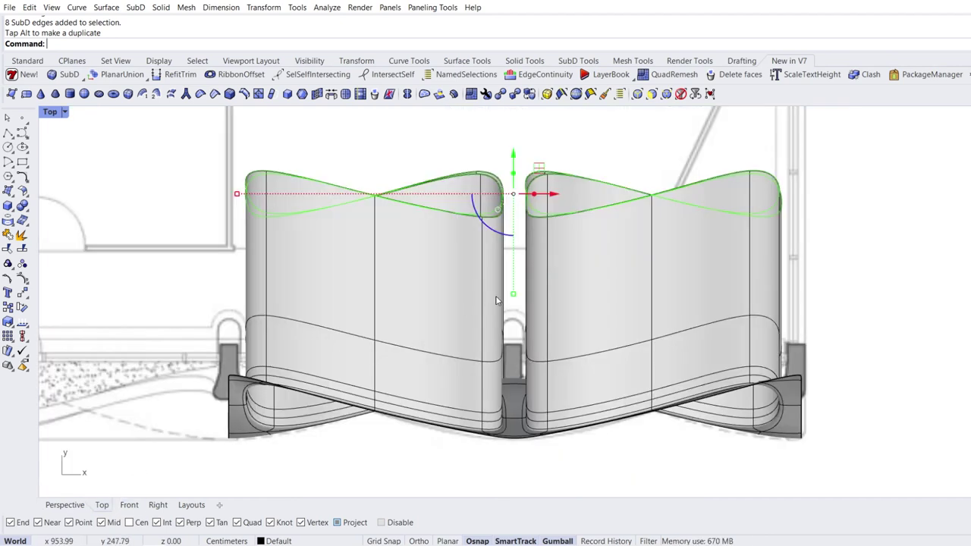
drag(513, 296, 512, 197)
drag(513, 153, 508, 279)
key(Tab)
key(Escape)
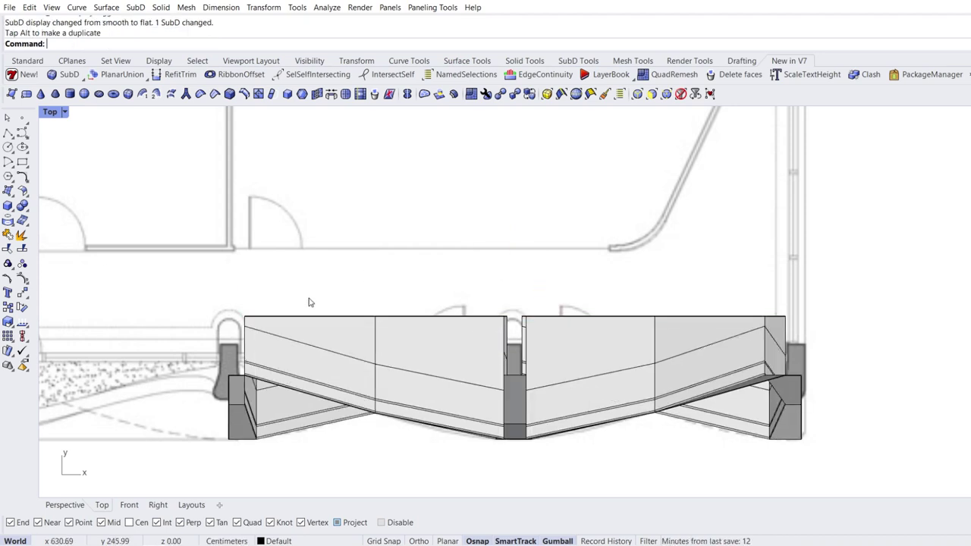
Return the SubD facade to smooth display in the Perspective view
click(68, 505)
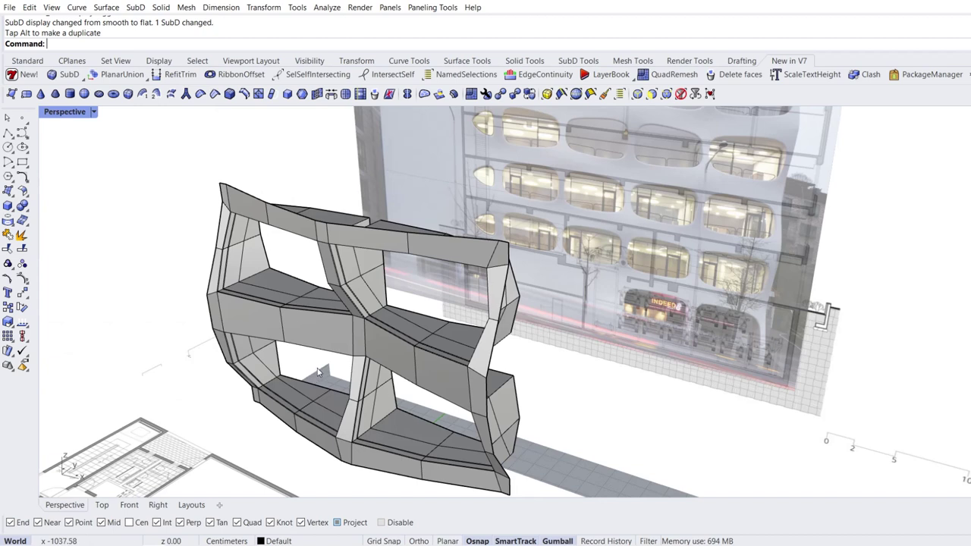
right_drag(319, 372, 345, 334)
key(Tab)
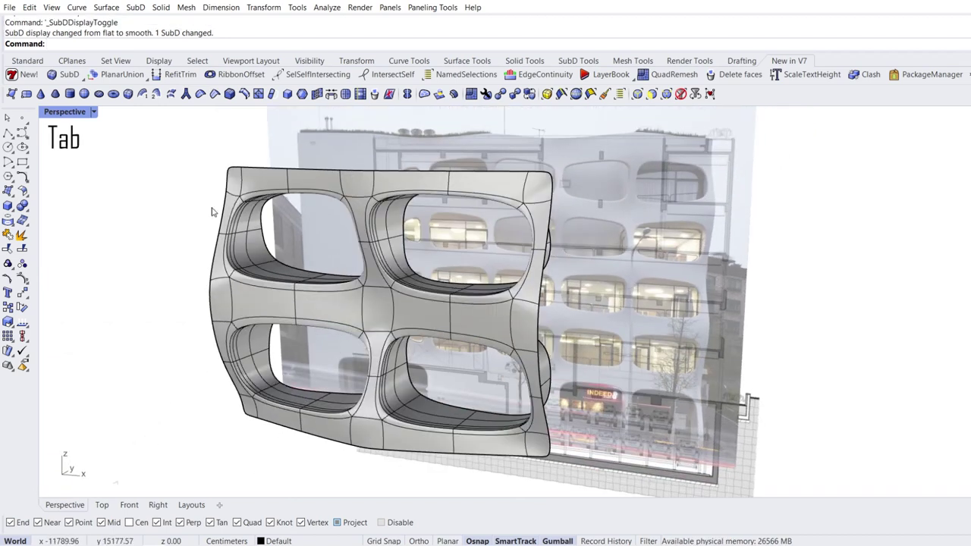
Preview the window reveals in Rendered display mode, and return the viewport to Shaded
click(94, 112)
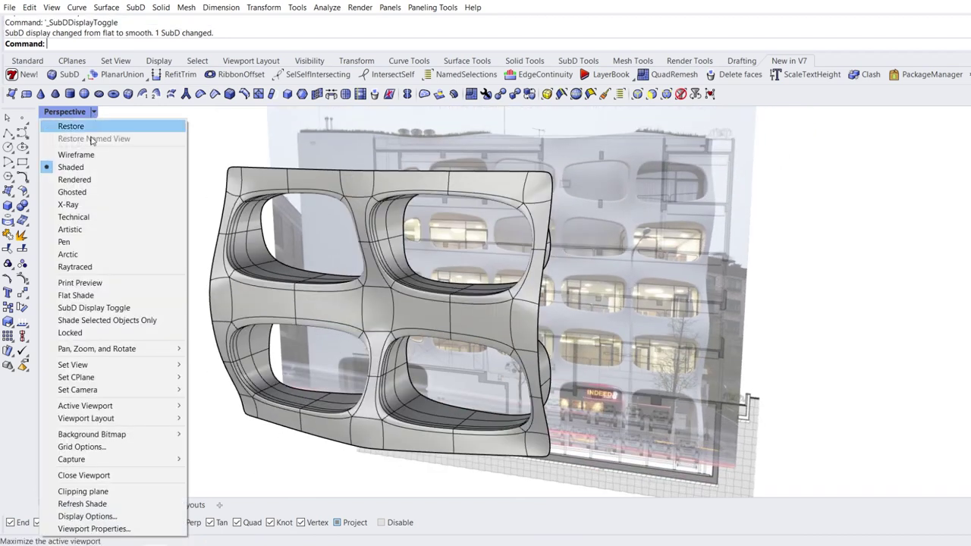
click(106, 185)
mouse_move(258, 271)
right_down()
mouse_move(198, 291)
mouse_move(261, 276)
mouse_move(264, 243)
mouse_move(243, 282)
right_up()
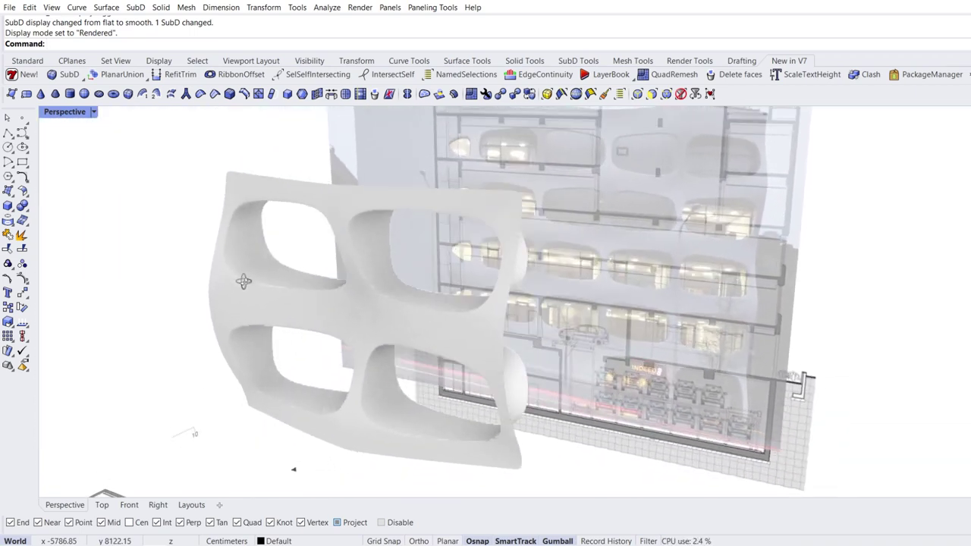
click(94, 112)
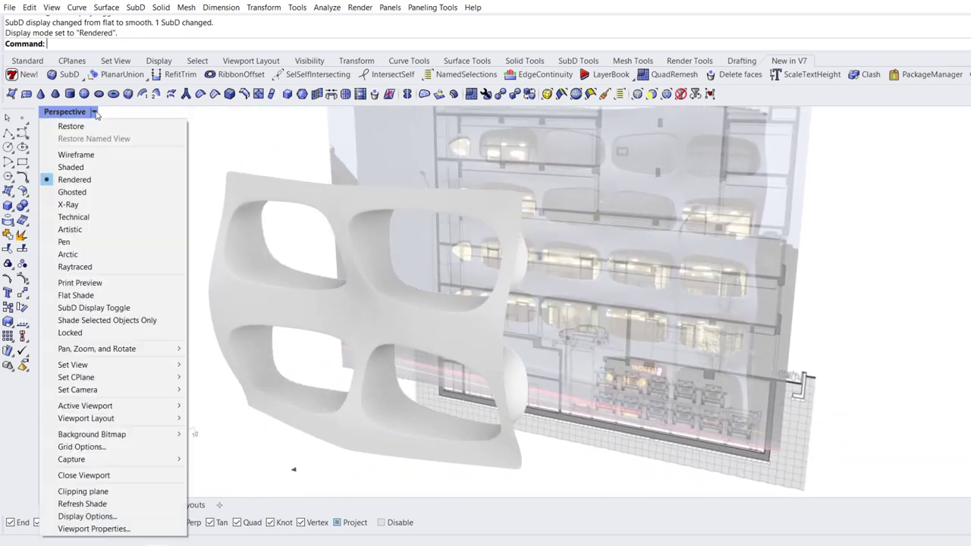
click(101, 170)
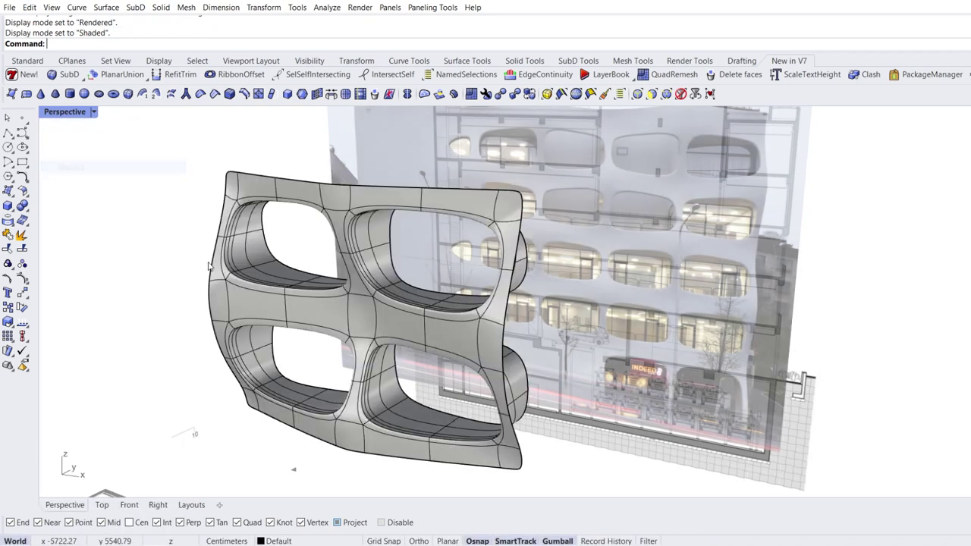
Select the two deep rows of SubD faces along the bottom reveals of both upper windows
right_drag(220, 254, 273, 319)
scroll(292, 331, up, 5)
scroll(295, 338, up, 2)
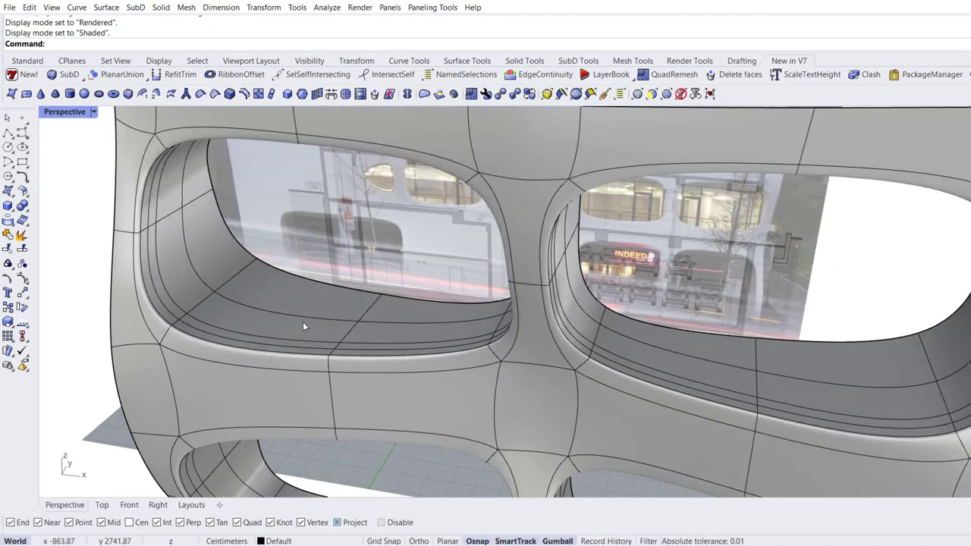
ctrl+shift+click(304, 319)
ctrl+shift+click(387, 334)
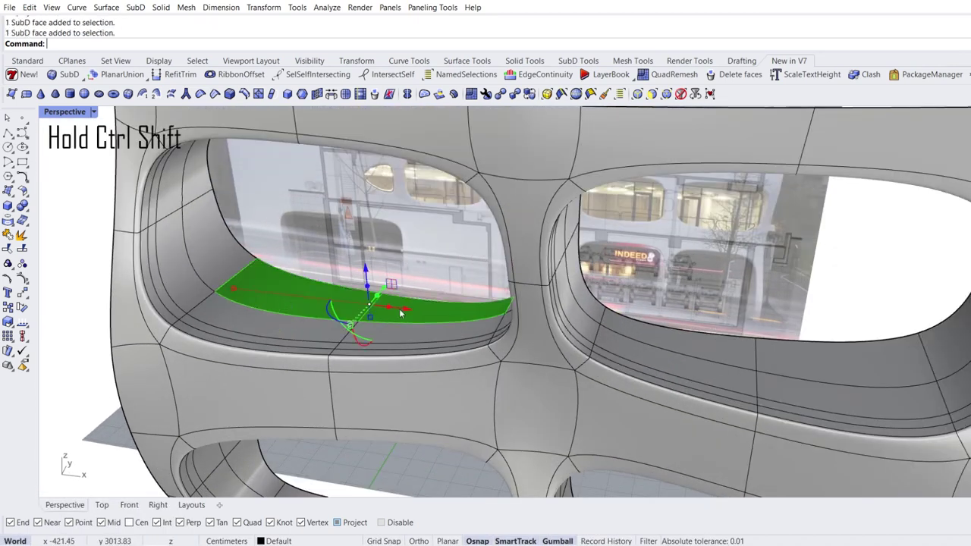
ctrl+shift+click(299, 332)
ctrl+shift+click(698, 339)
ctrl+shift+click(801, 350)
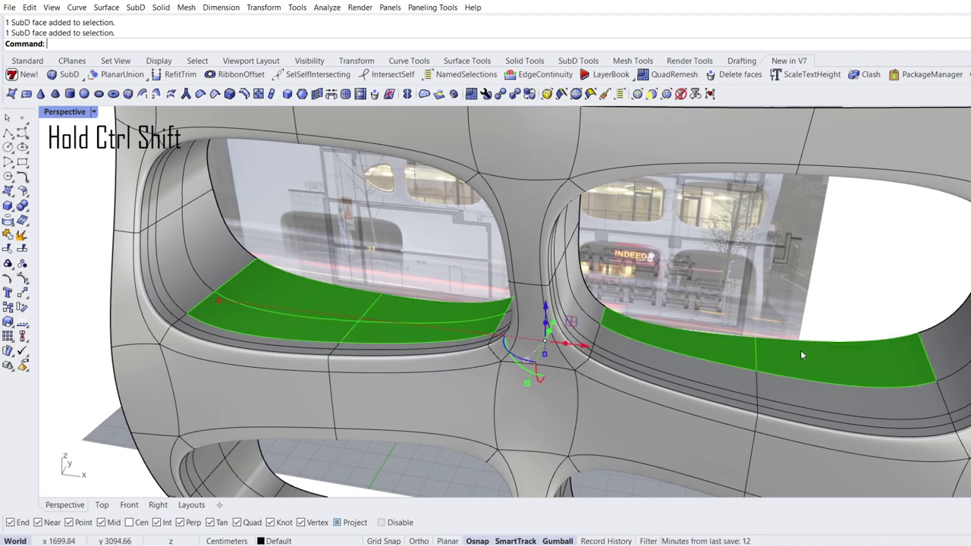
ctrl+shift+click(835, 399)
Add the two deep rows of bottom reveal faces in both lower windows to the SubD face selection
right_drag(547, 427, 491, 321)
ctrl+shift+click(397, 409)
ctrl+shift+click(300, 388)
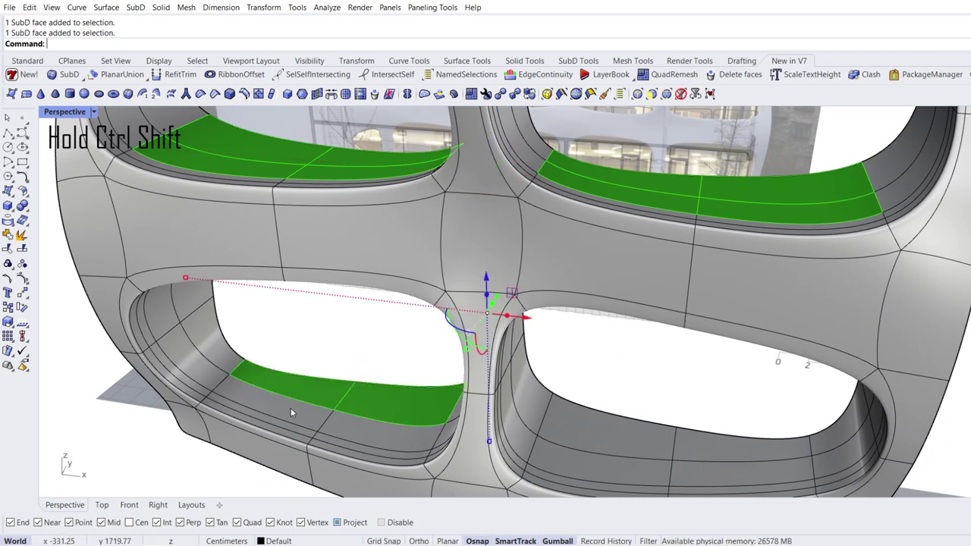
ctrl+shift+click(243, 393)
ctrl+shift+click(359, 429)
ctrl+shift+click(585, 468)
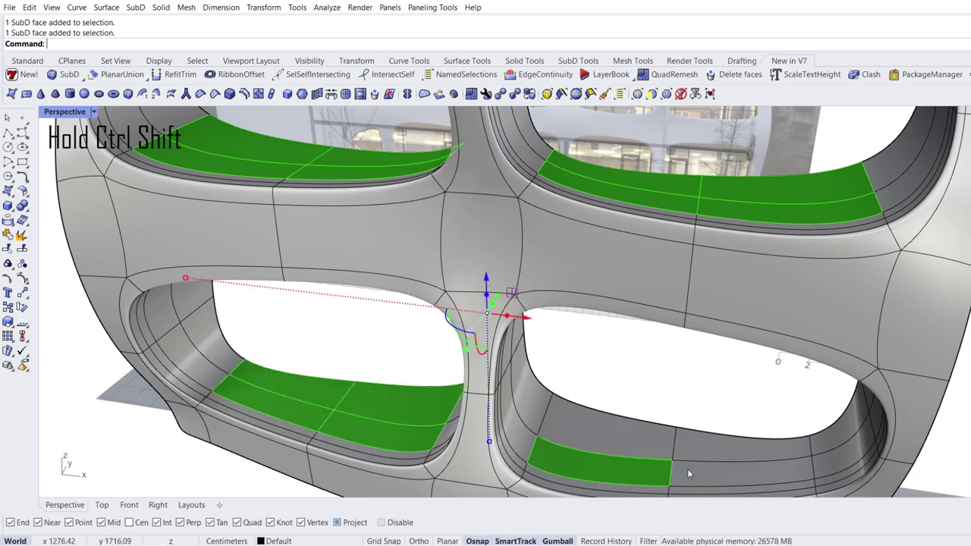
ctrl+shift+click(689, 469)
ctrl+shift+click(693, 447)
ctrl+shift+click(604, 431)
Extrude the selected bottom reveal faces of all four windows vertically by -3 cm and move them farther down to form recesses
right_drag(578, 429, 485, 329)
click(479, 282)
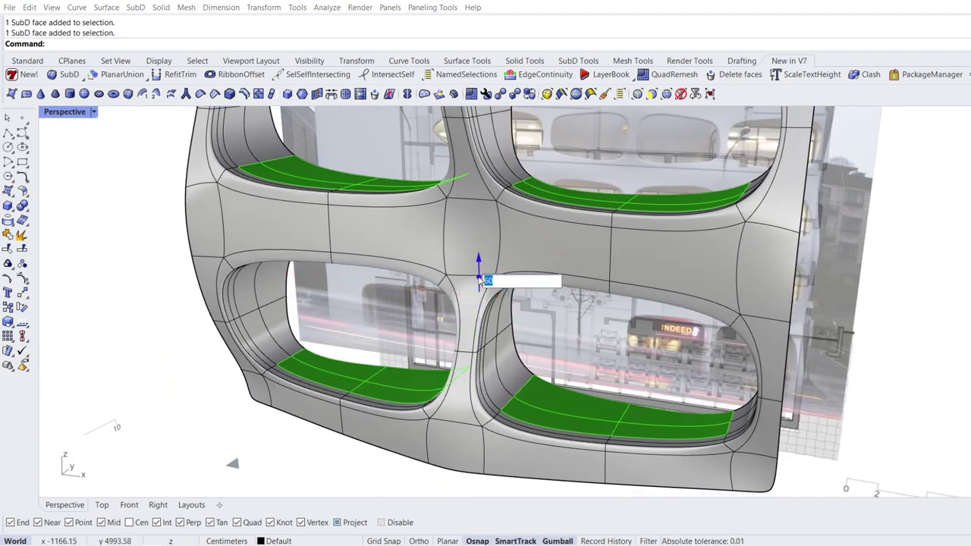
text(-3)
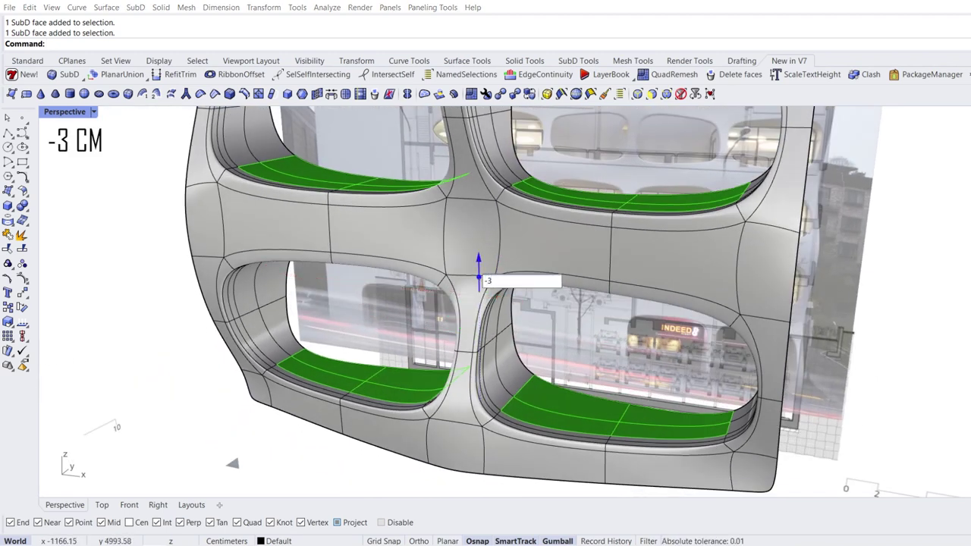
key(Return)
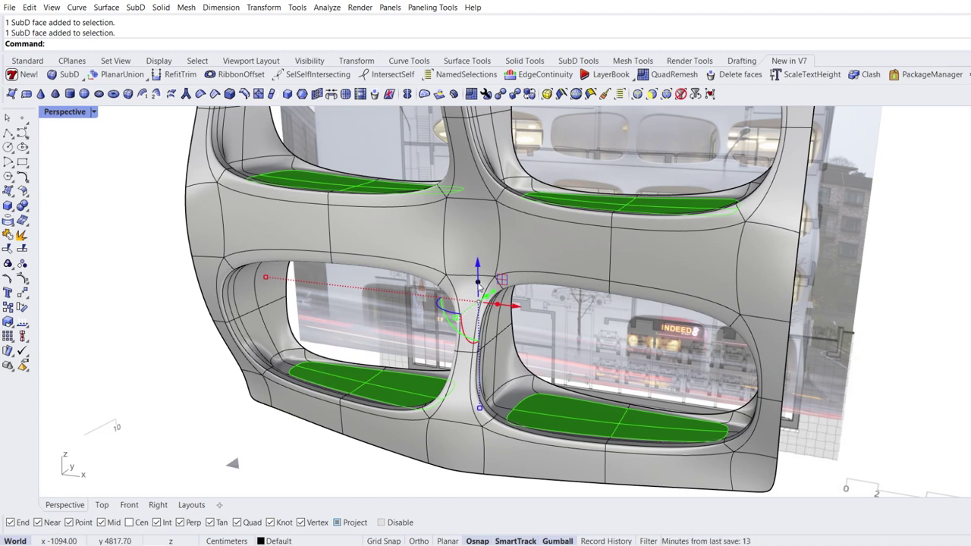
drag(480, 287, 479, 315)
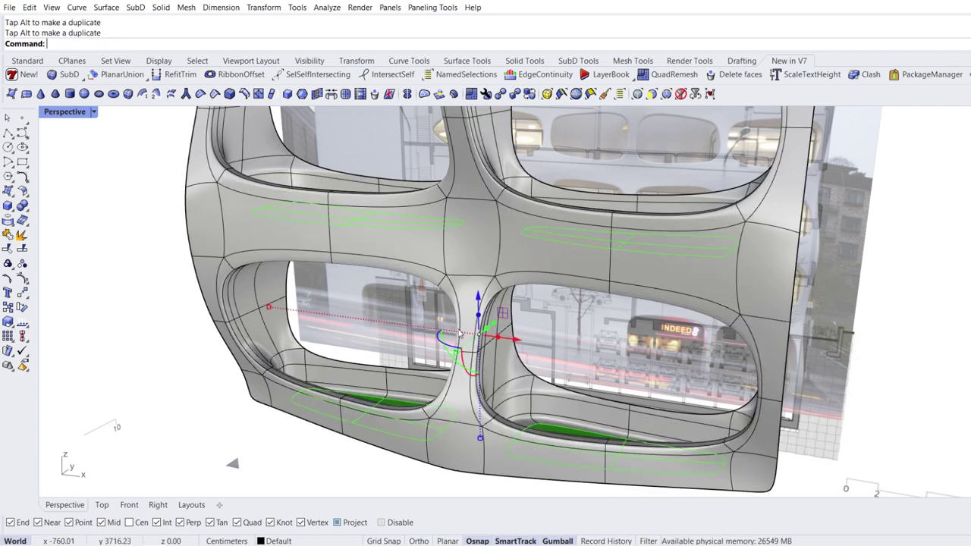
Delete the raised rear faces behind the recessed bottoms of all four windows, leaving the recess floors open to the back
scroll(372, 332, down, 3)
right_drag(379, 334, 397, 328)
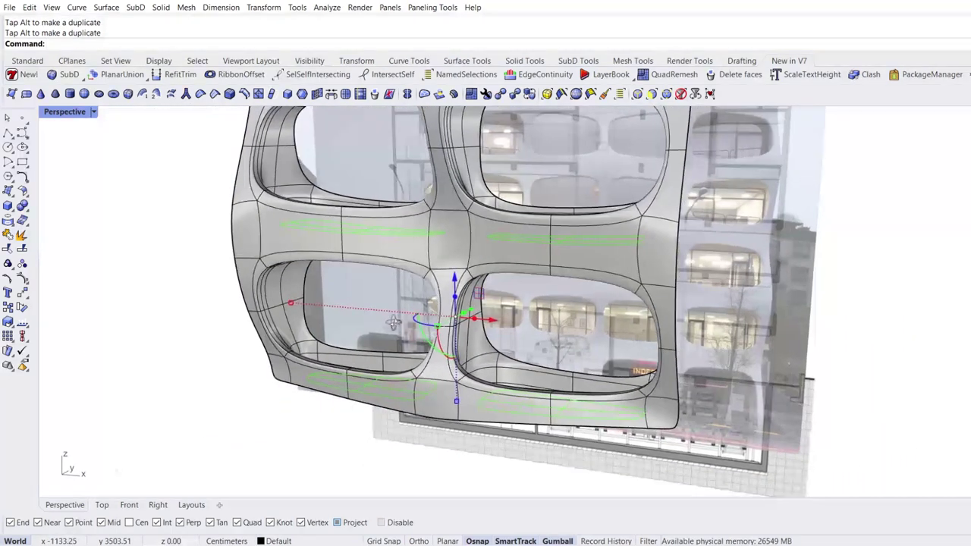
click(514, 309)
right_drag(398, 251, 378, 241)
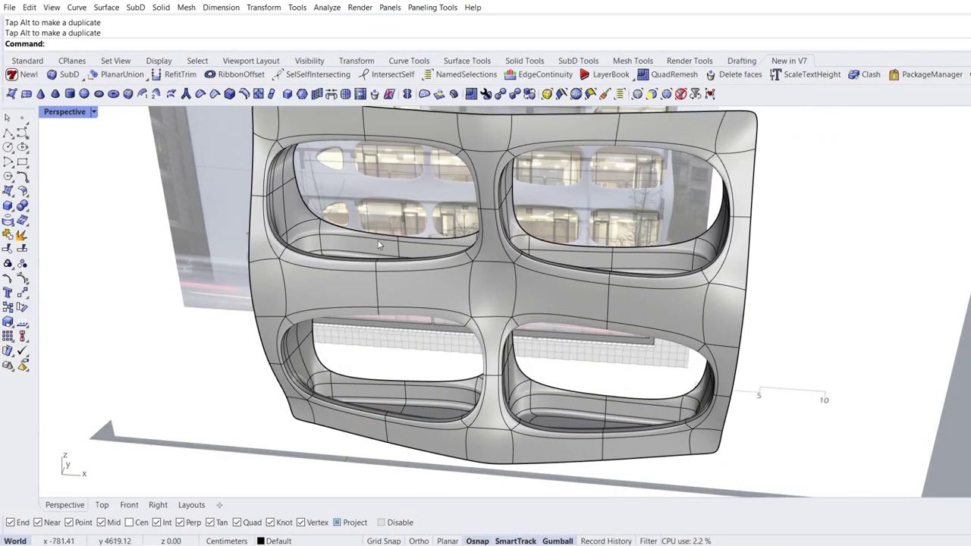
scroll(378, 240, up, 6)
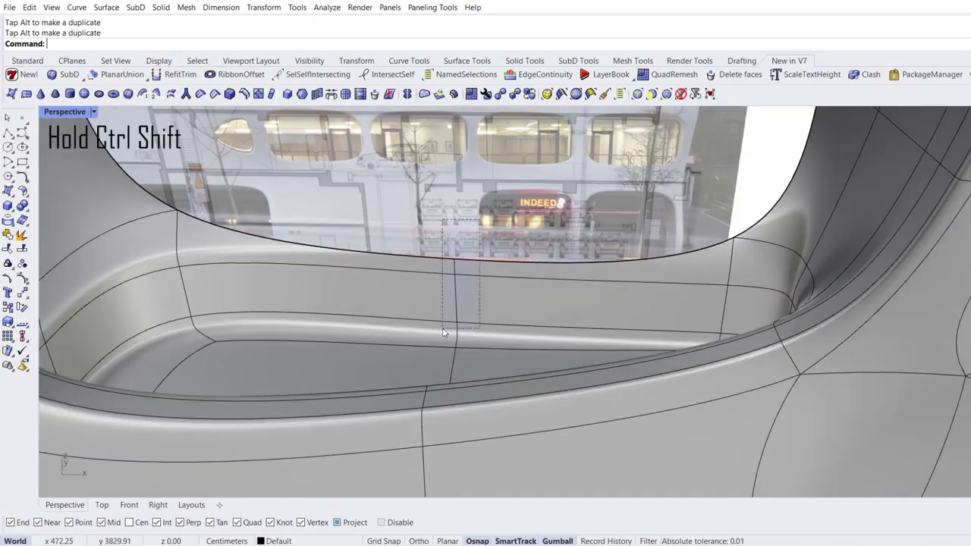
ctrl+shift+click(478, 304)
scroll(327, 297, down, 5)
scroll(657, 303, up, 5)
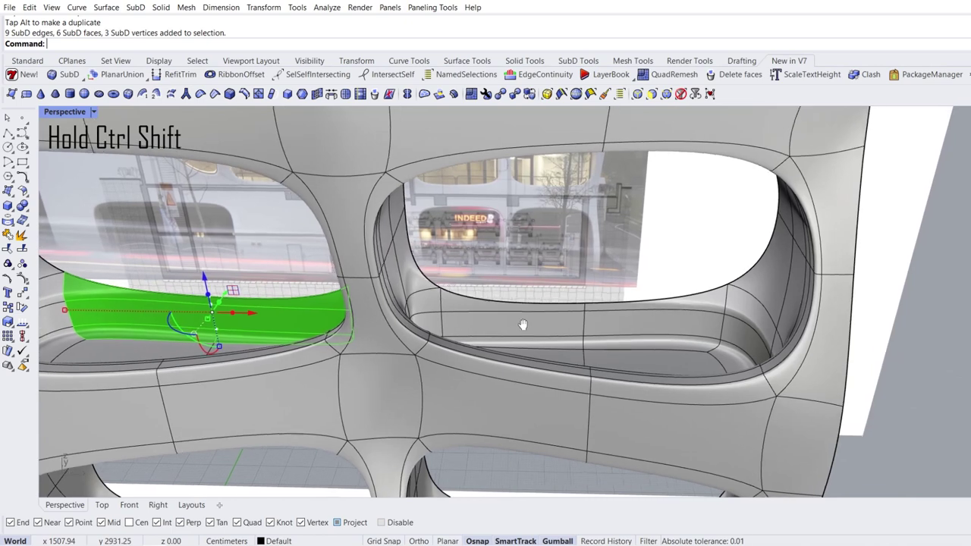
ctrl+shift+drag(578, 361, 534, 412)
scroll(569, 311, down, 4)
scroll(531, 303, up, 6)
scroll(582, 364, down, 5)
shift+right_drag(266, 362, 459, 334)
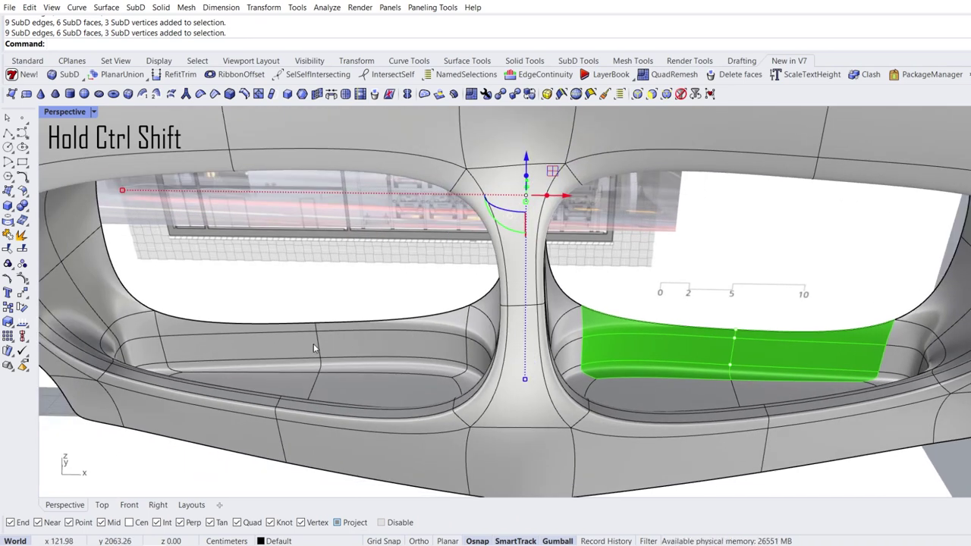
scroll(314, 347, up, 6)
ctrl+shift+drag(338, 276, 307, 322)
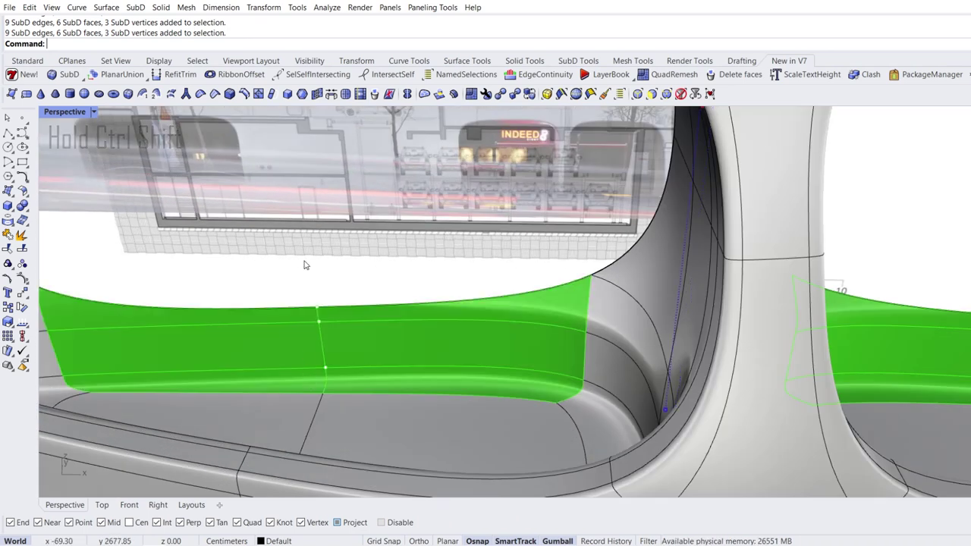
key(Delete)
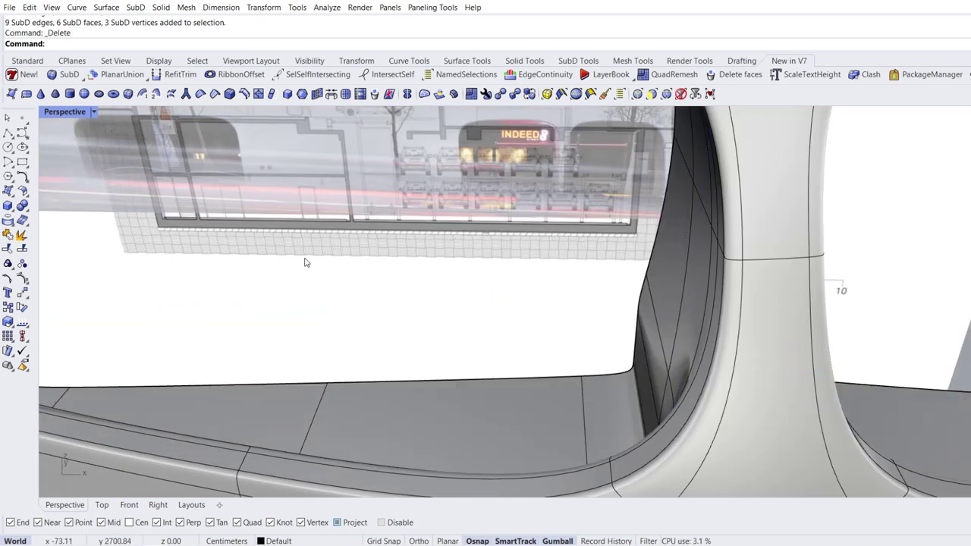
Switch the SubD to flat display and select all recess floor faces of both lower windows from behind
scroll(305, 263, down, 5)
right_drag(423, 288, 384, 286)
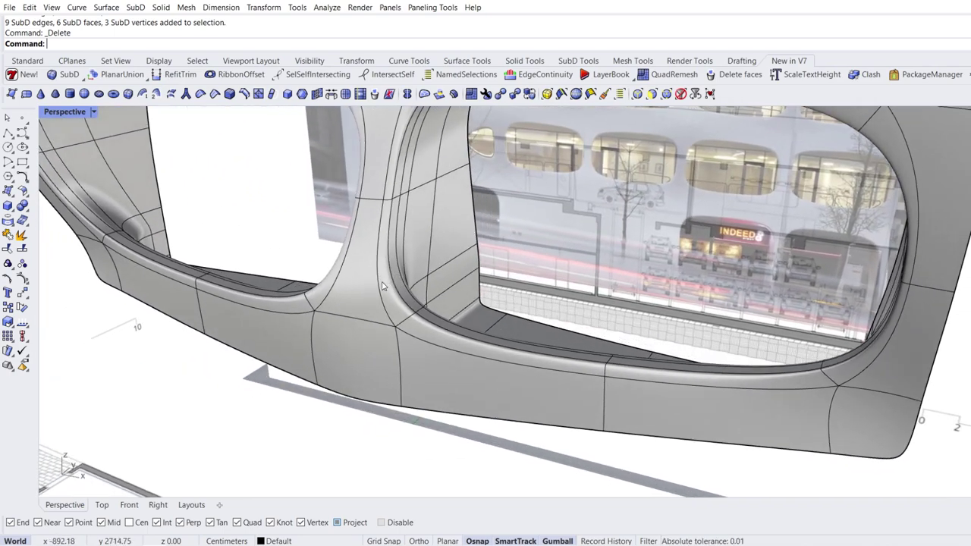
scroll(383, 286, down, 4)
shift+right_drag(345, 245, 221, 289)
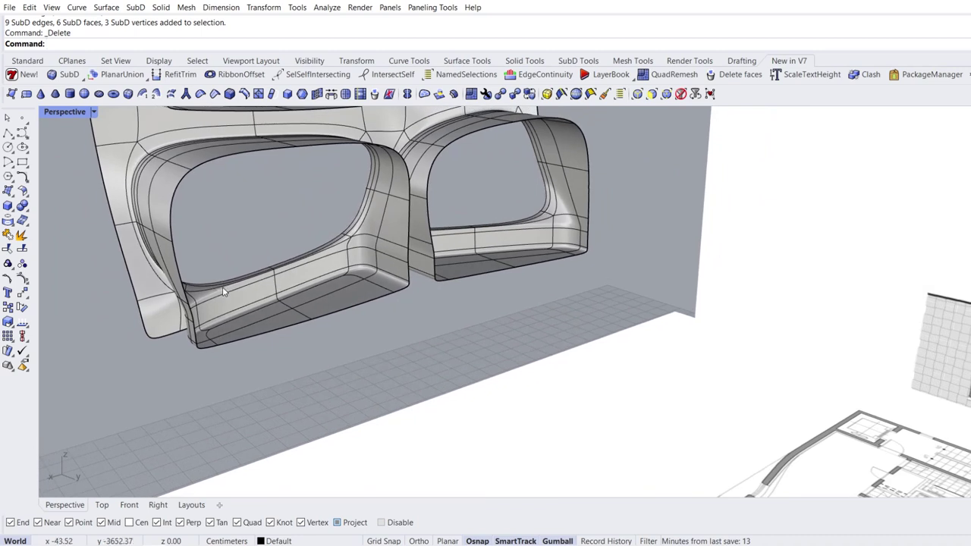
key(Tab)
scroll(345, 281, up, 6)
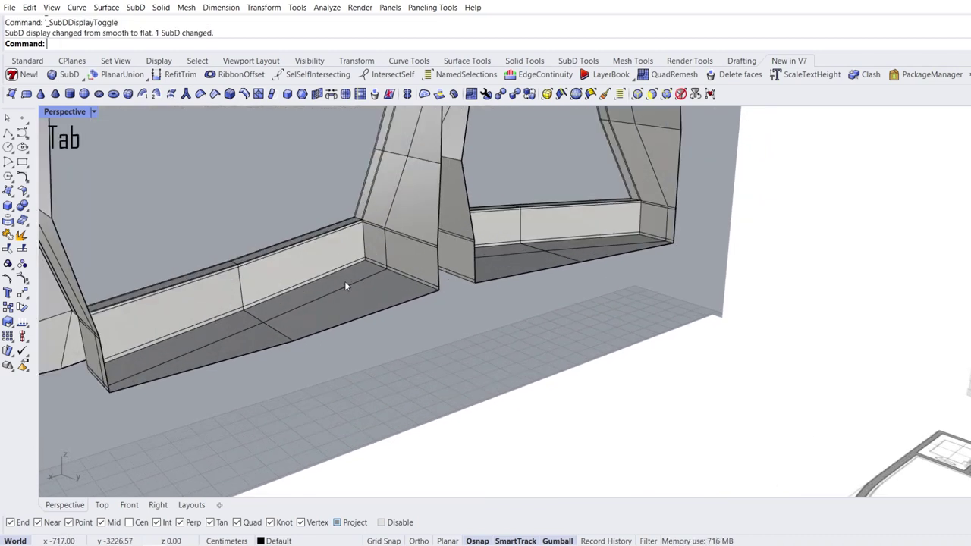
ctrl+shift+click(275, 281)
ctrl+shift+click(381, 253)
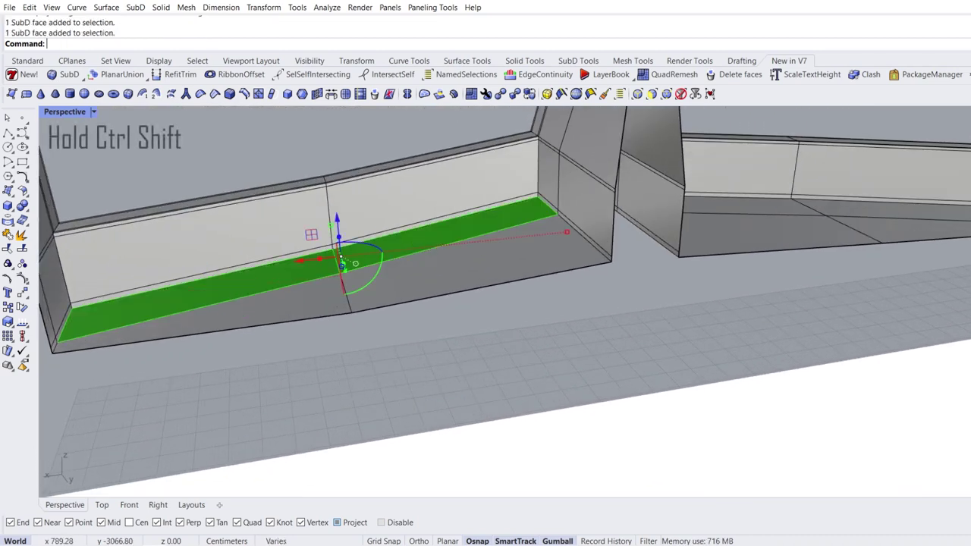
ctrl+shift+click(392, 283)
ctrl+shift+click(298, 304)
scroll(282, 322, down, 2)
right_drag(281, 322, 569, 292)
ctrl+shift+click(570, 292)
ctrl+shift+click(706, 295)
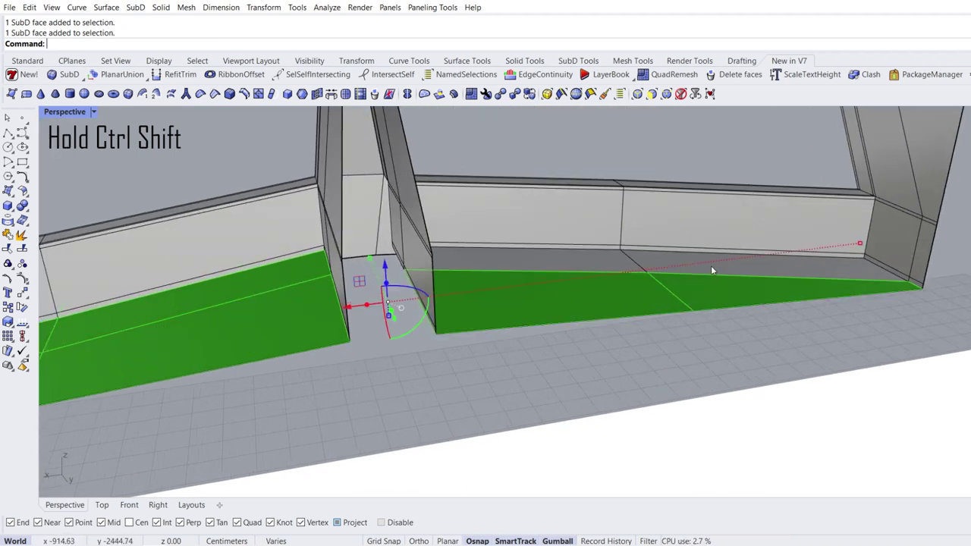
ctrl+shift+click(711, 265)
ctrl+shift+click(516, 260)
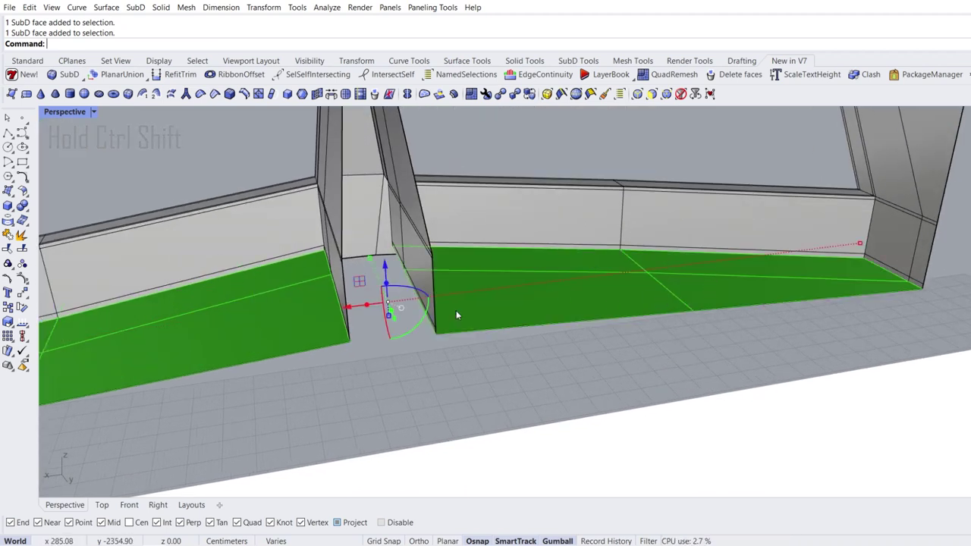
In Right view, flatten the selected lower window floor faces to one horizontal level and place them slightly above the section's slab
click(157, 505)
scroll(525, 405, up, 6)
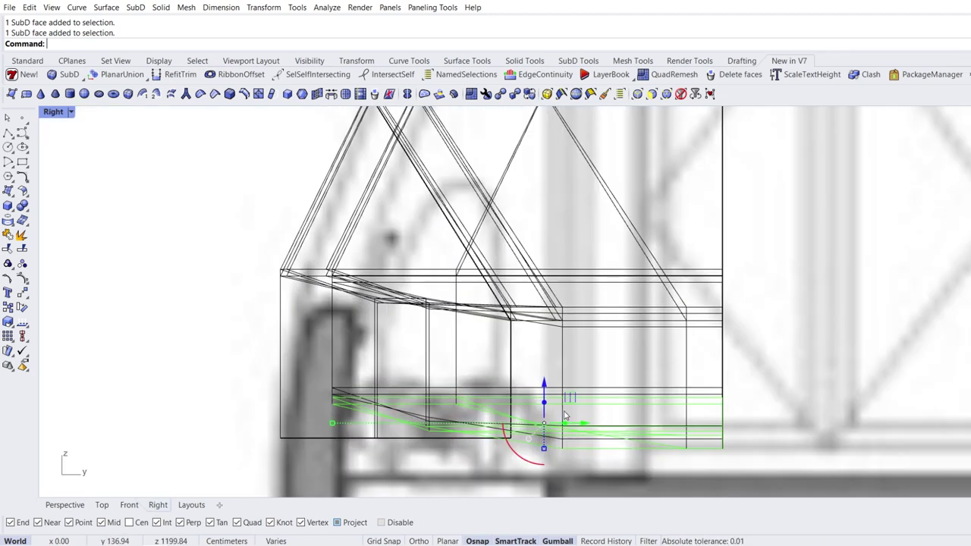
right_drag(566, 415, 573, 290)
drag(552, 258, 553, 324)
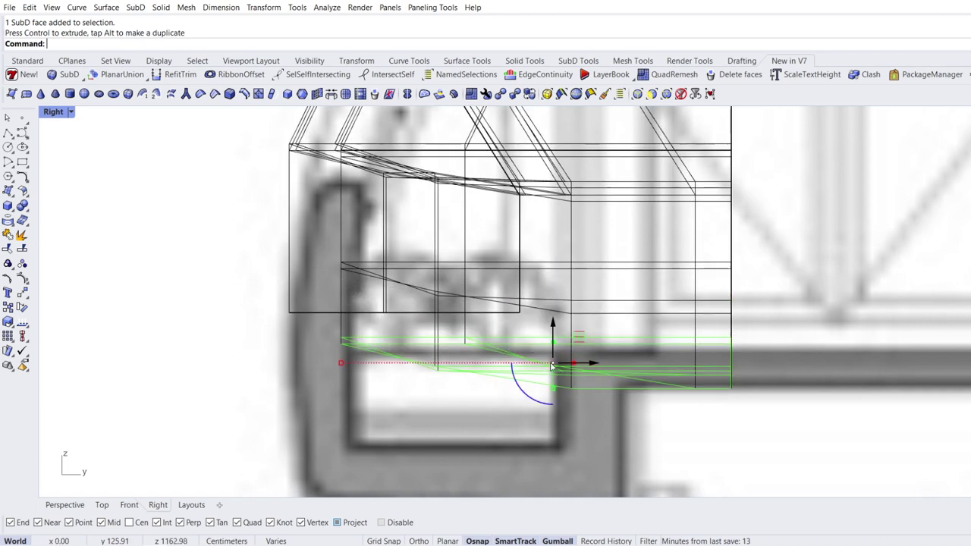
drag(553, 386, 551, 366)
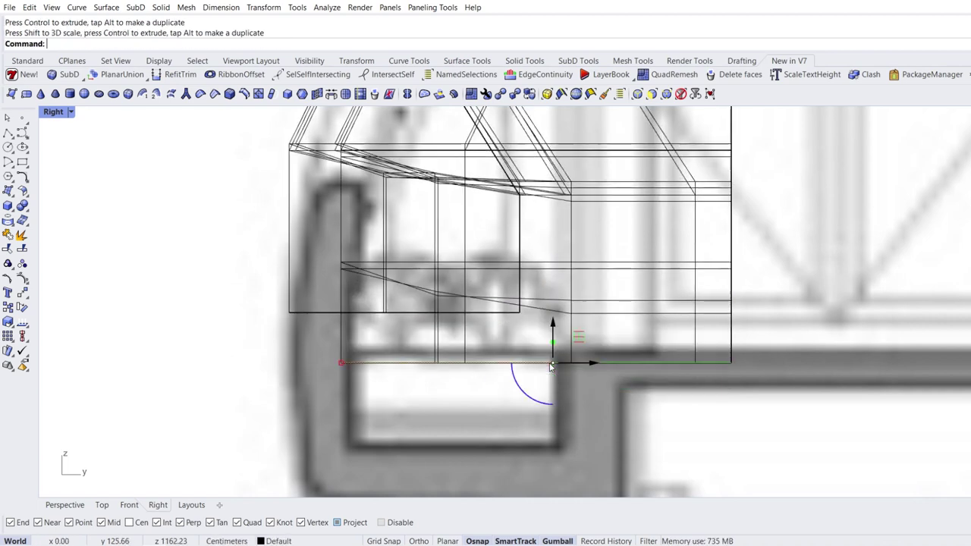
drag(552, 324, 553, 281)
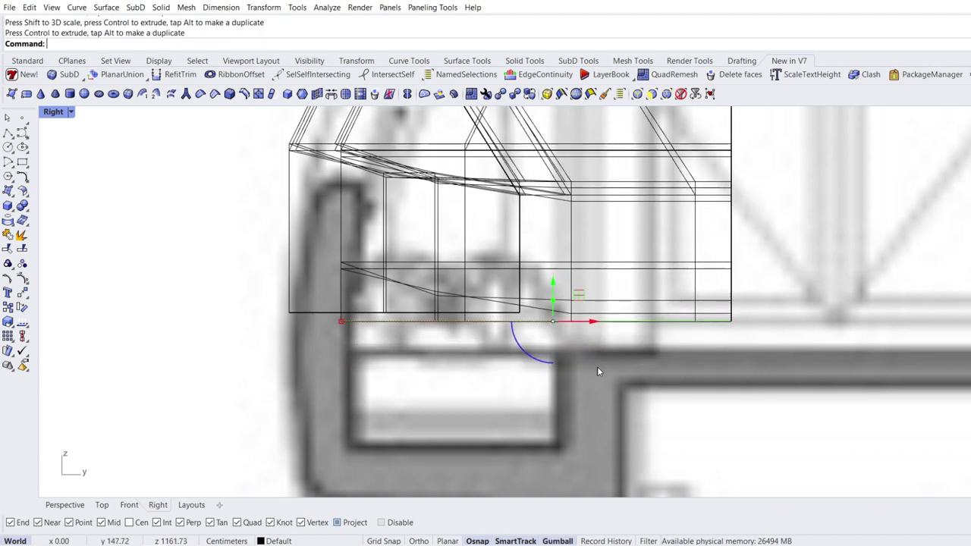
click(603, 371)
Flatten the edge loops above the lower window floors to one height, lower them to just above the floor, and check the smooth display
ctrl+shift+click(613, 302)
ctrl+shift+double_click(613, 301)
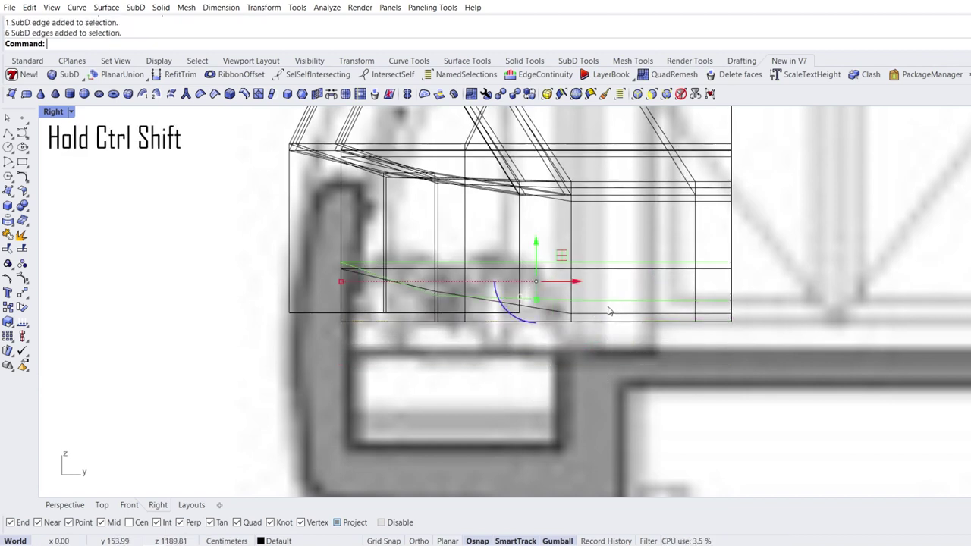
ctrl+shift+double_click(607, 316)
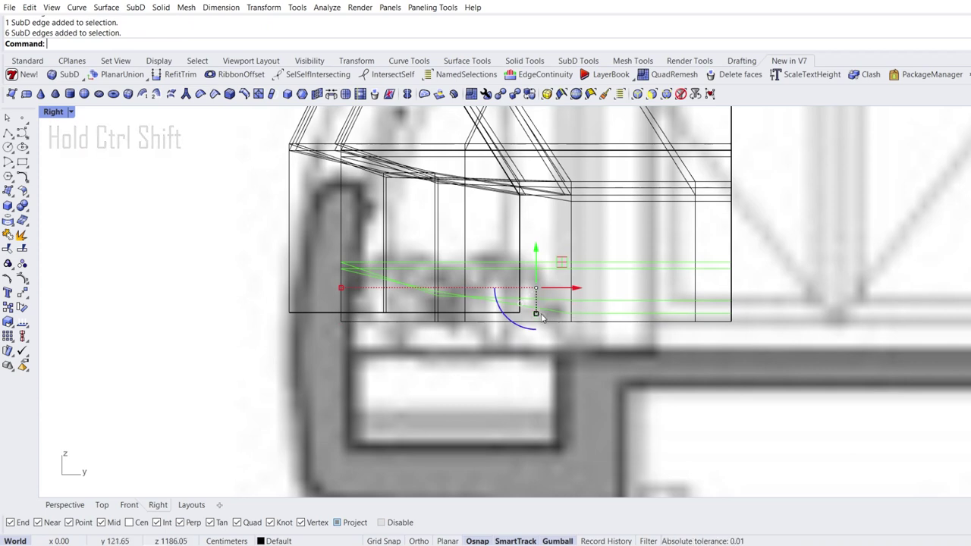
drag(536, 312, 536, 291)
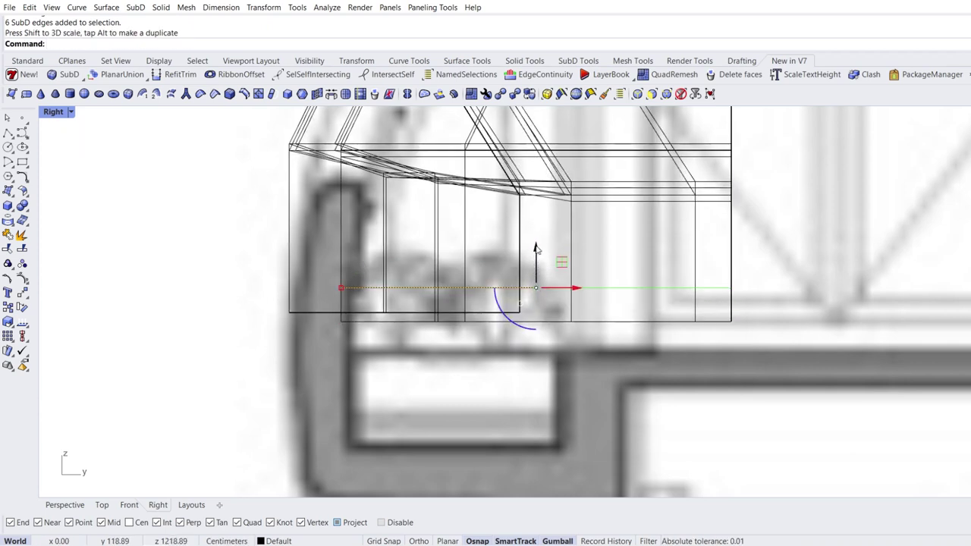
drag(536, 248, 537, 282)
key(Escape)
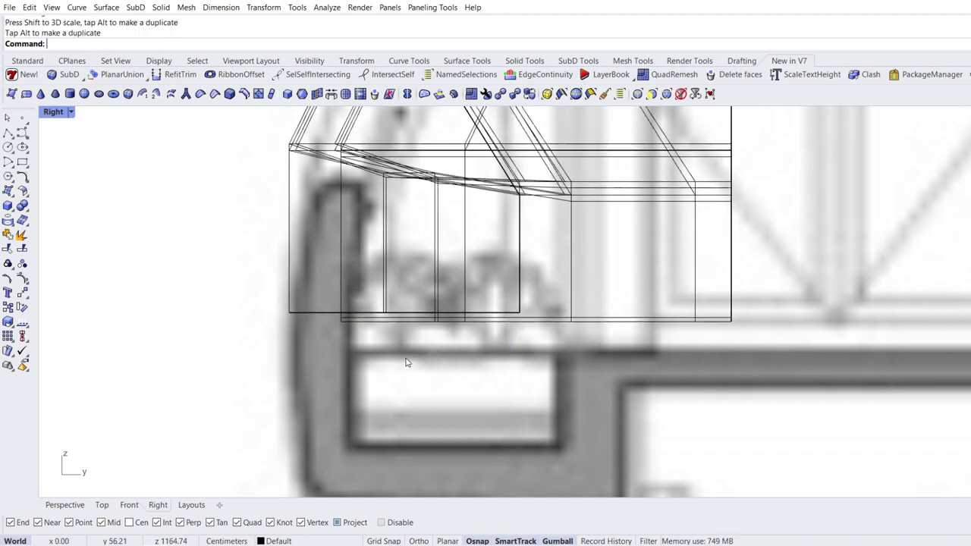
key(Tab)
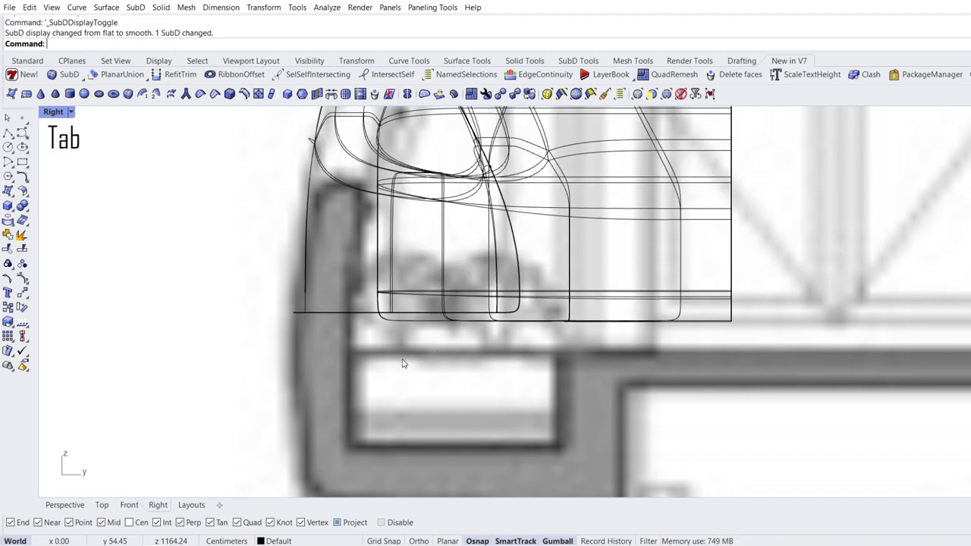
key(Tab)
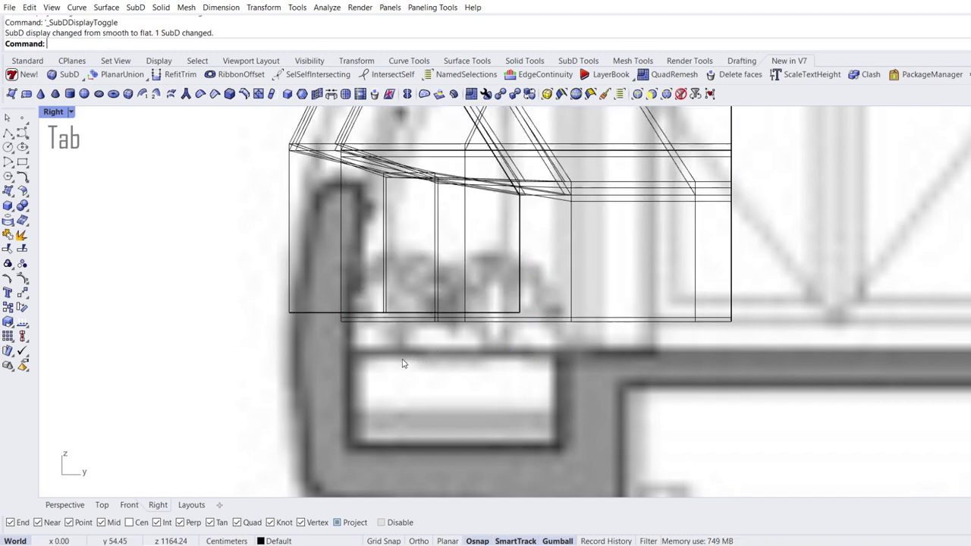
In the Perspective view, select all recess floor faces of both upper windows from behind
click(64, 505)
right_drag(323, 430, 407, 339)
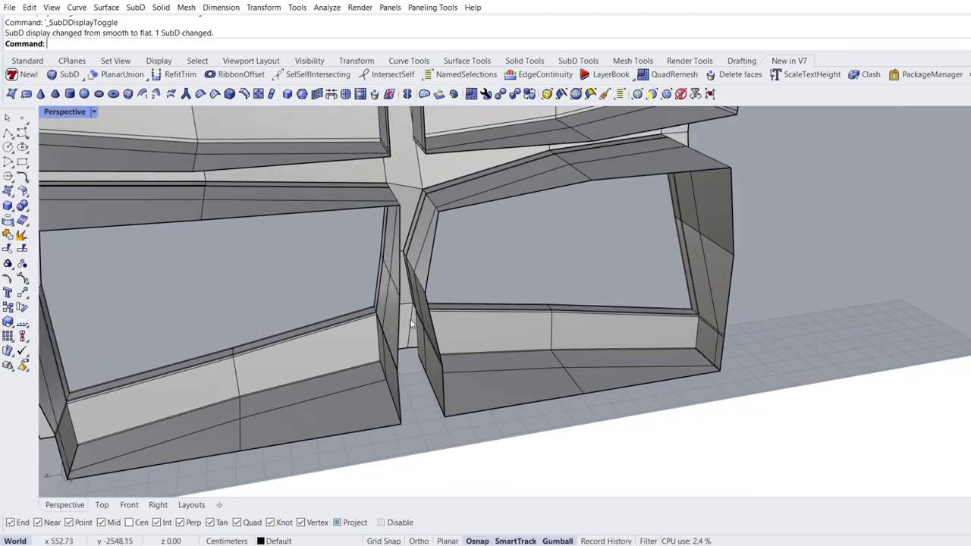
shift+right_drag(356, 235, 420, 347)
scroll(597, 248, up, 3)
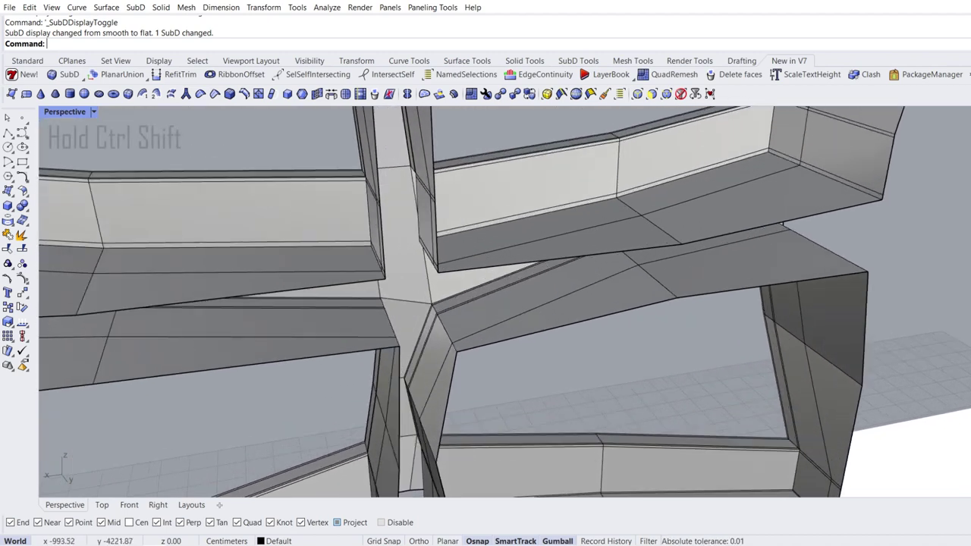
ctrl+shift+click(577, 228)
ctrl+shift+click(684, 190)
ctrl+shift+click(706, 209)
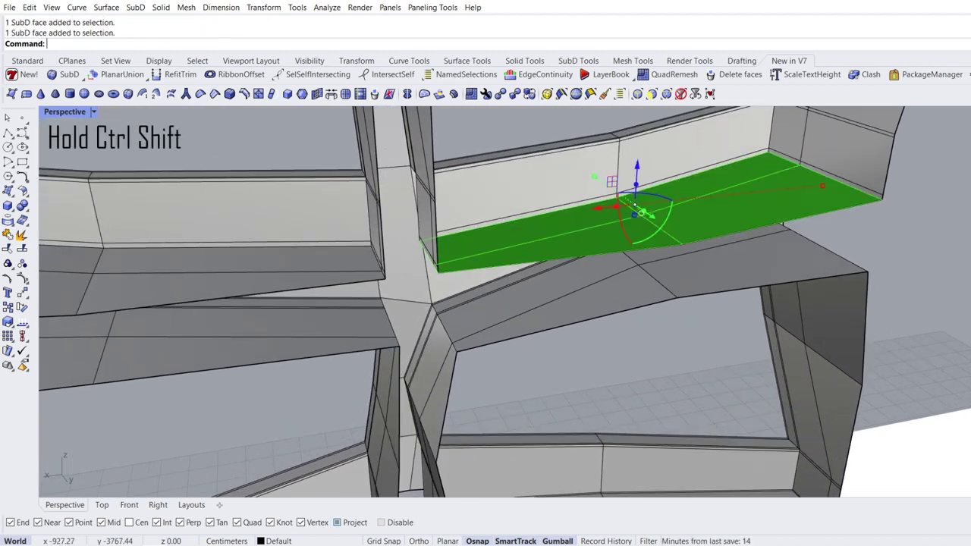
right_drag(303, 286, 278, 266)
ctrl+shift+click(275, 265)
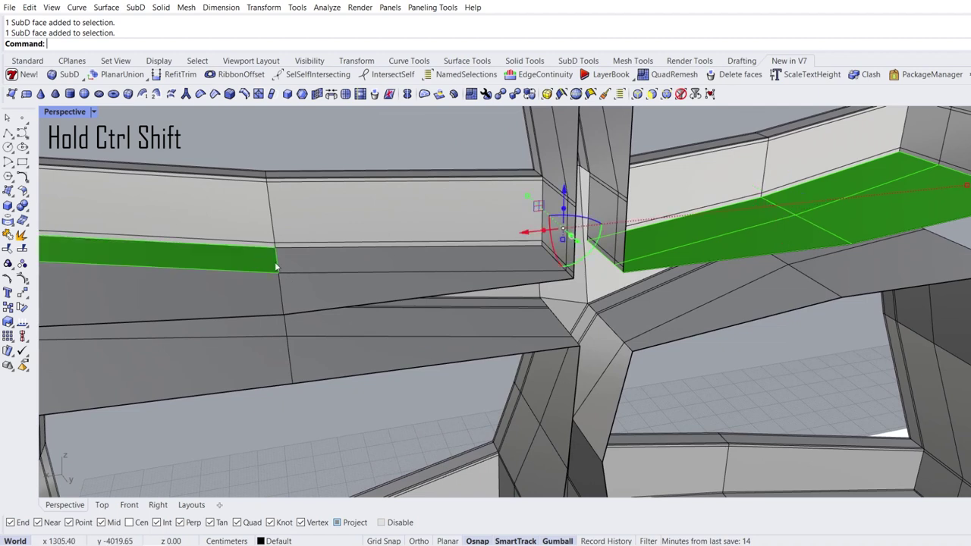
ctrl+shift+click(311, 264)
ctrl+shift+click(301, 292)
ctrl+shift+click(222, 296)
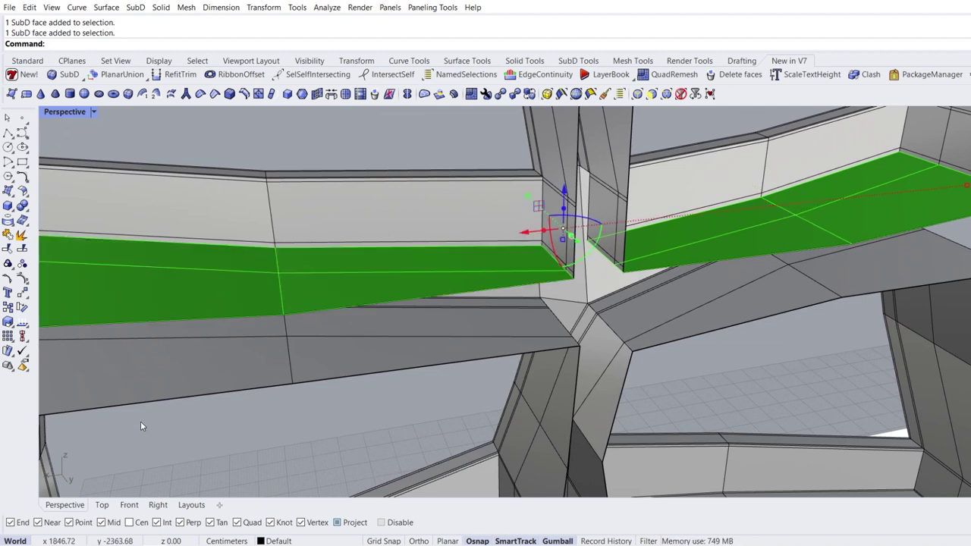
In the Right view, flatten the selected upper window floor faces to one horizontal level and lower them onto the section's slab top
click(158, 505)
scroll(427, 354, down, 5)
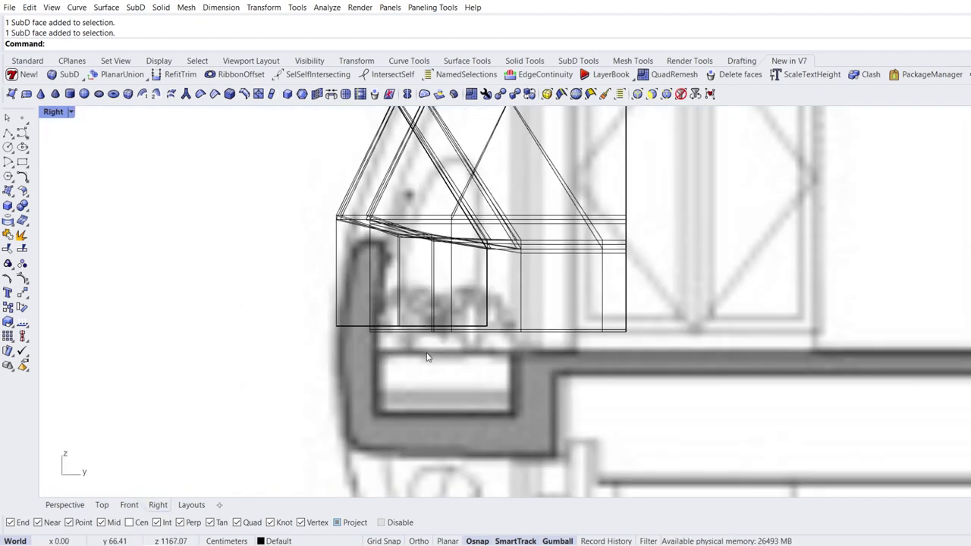
right_drag(462, 171, 470, 365)
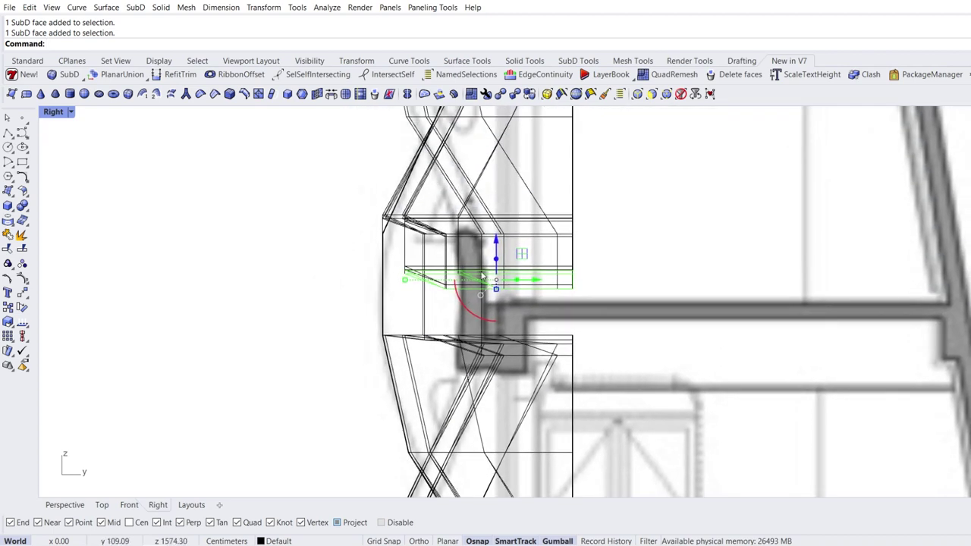
scroll(482, 261, up, 4)
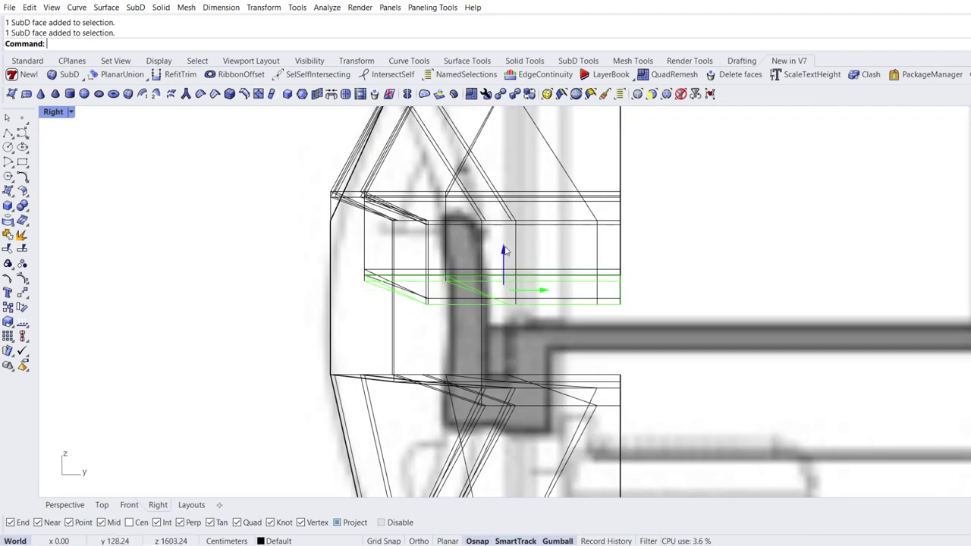
mouse_move(506, 251)
mouse_down()
mouse_move(504, 346)
mouse_move(503, 290)
mouse_up()
scroll(503, 331, up, 4)
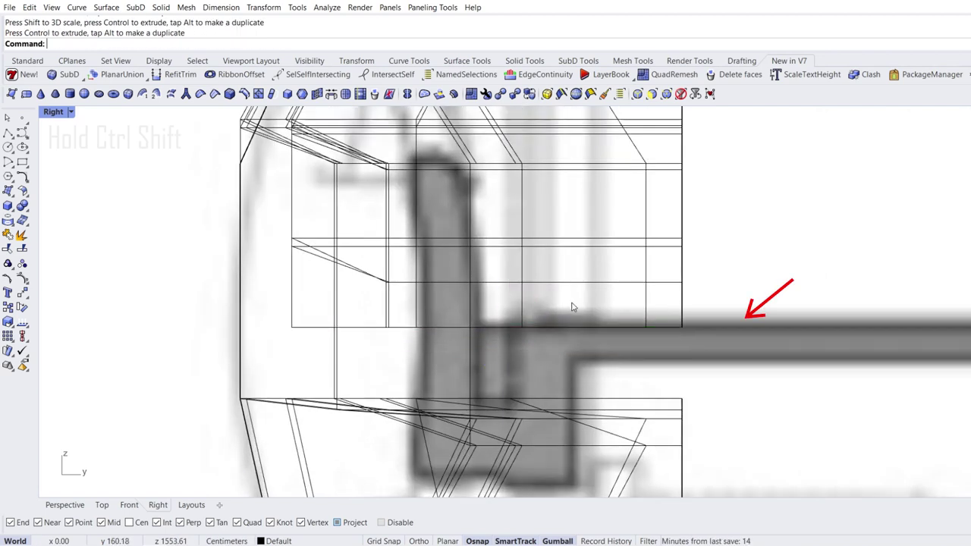
Flatten the edge loops above the upper window floors to one height and lower them to just above the floor
ctrl+shift+double_click(573, 282)
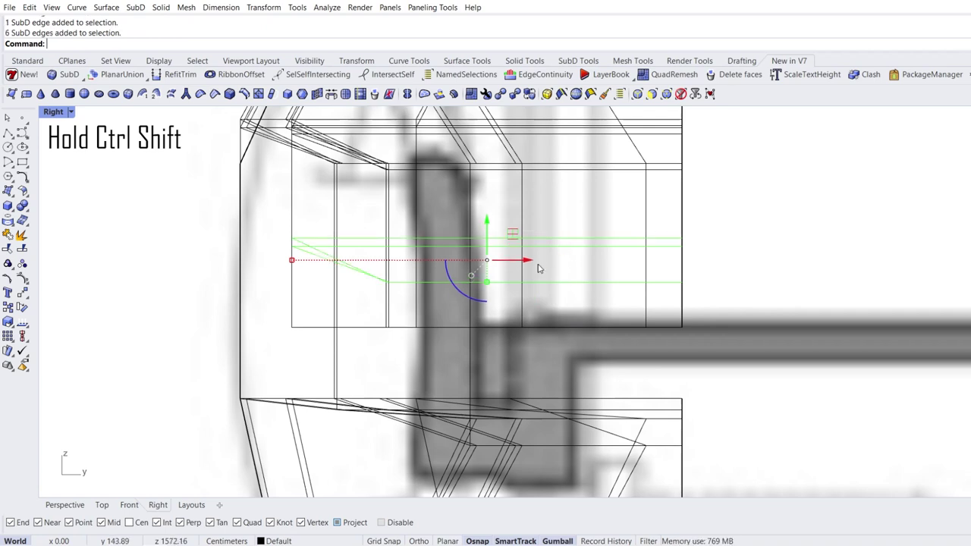
drag(489, 281, 487, 265)
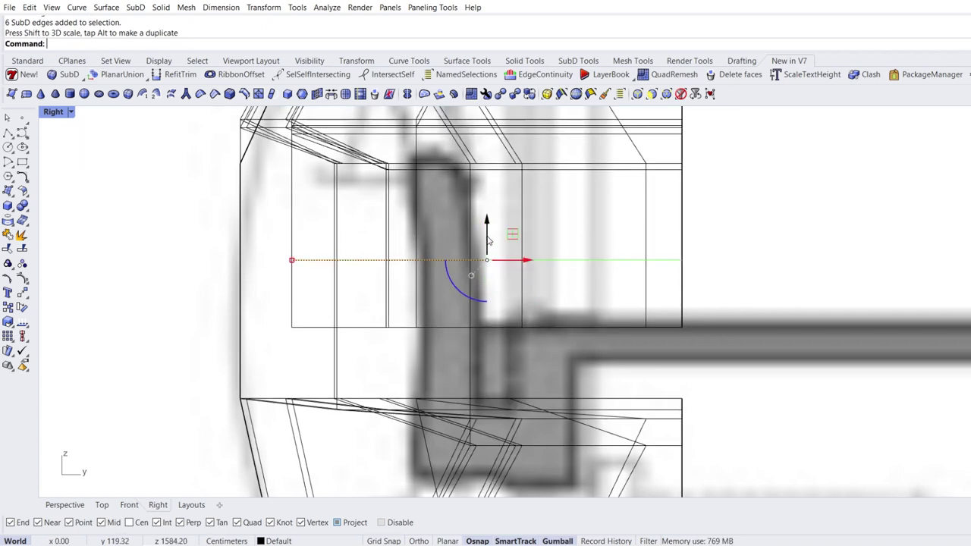
drag(486, 219, 485, 281)
click(710, 250)
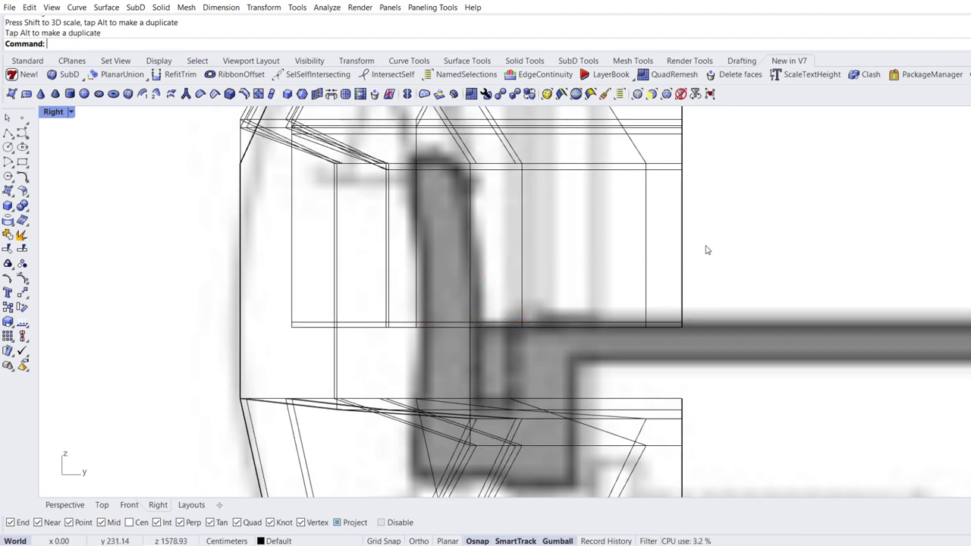
Select the lower windows' recess floors together with their adjacent edge loops and lower them onto the section's slab top
scroll(503, 233, down, 8)
right_drag(507, 383, 490, 198)
scroll(493, 333, down, 2)
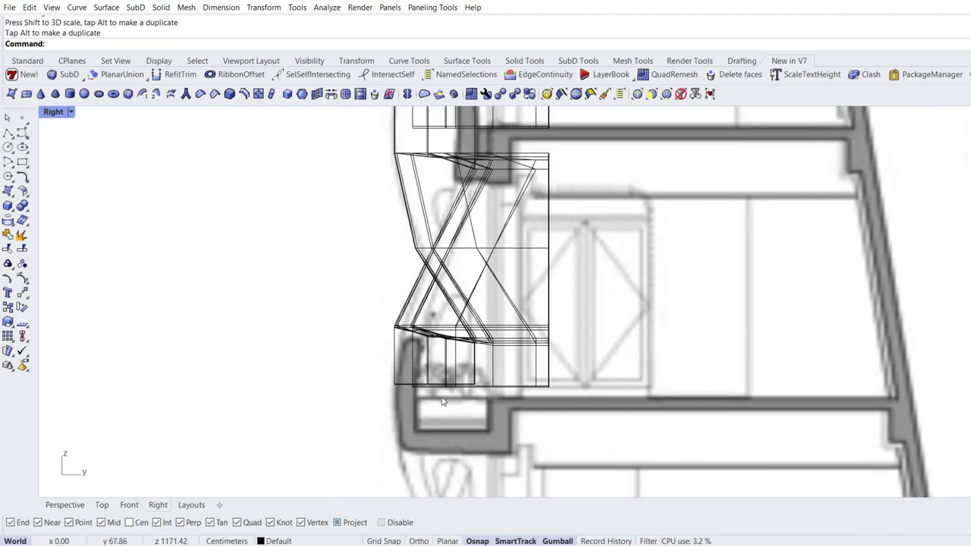
scroll(444, 399, up, 6)
drag(392, 400, 663, 378)
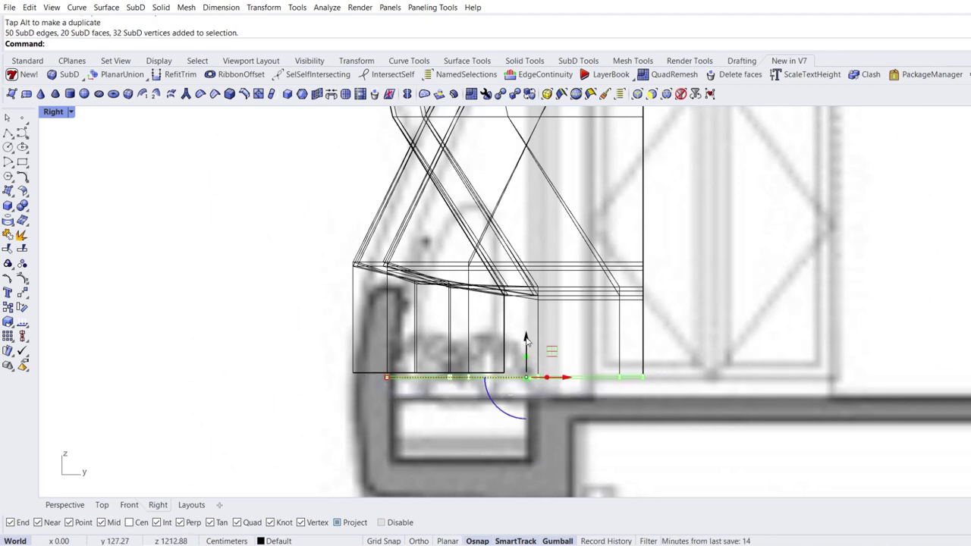
drag(526, 338, 526, 356)
click(614, 355)
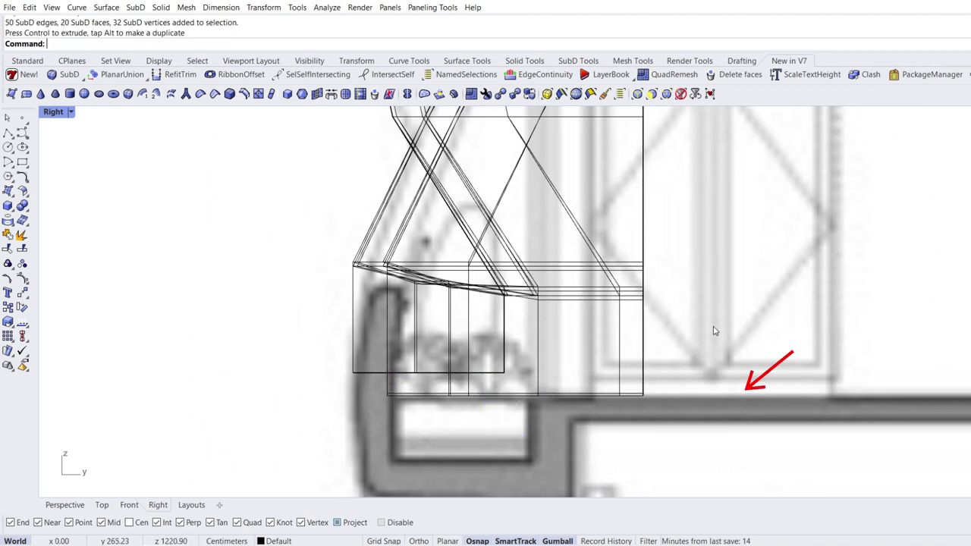
Return to the Perspective view of the facade's front and switch the SubD to smooth display
scroll(342, 333, down, 2)
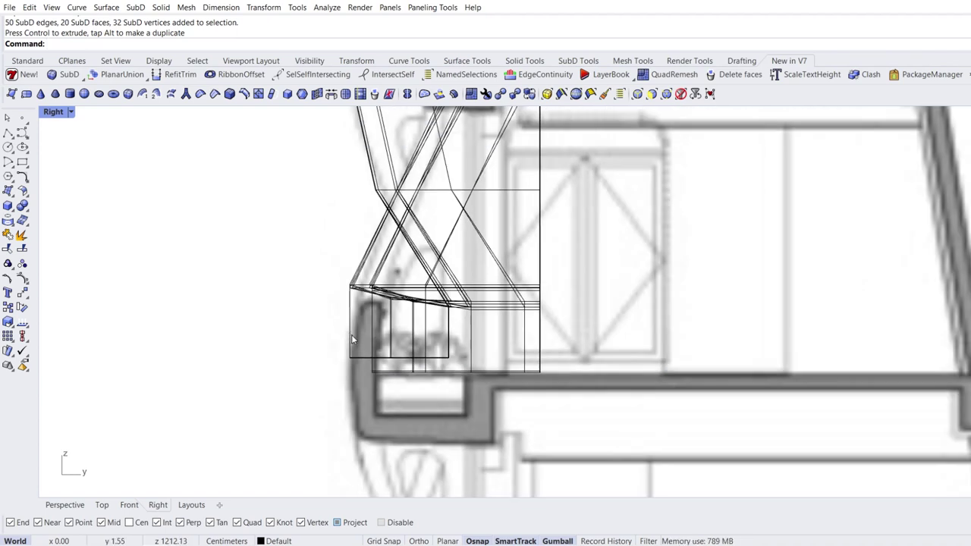
scroll(351, 335, down, 5)
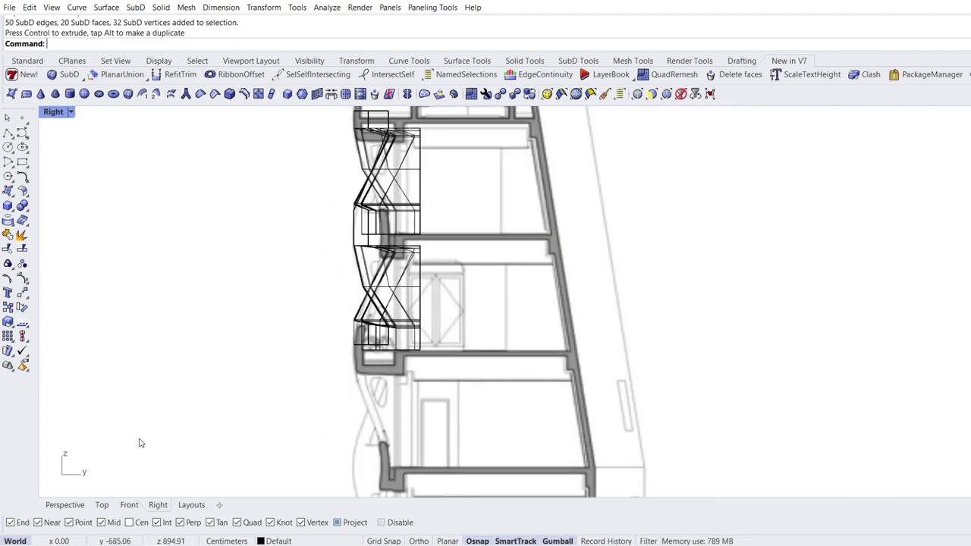
click(73, 506)
scroll(536, 340, down, 4)
right_drag(393, 314, 605, 285)
scroll(509, 285, down, 4)
mouse_move(510, 285)
right_down()
mouse_move(492, 276)
mouse_move(511, 280)
right_up()
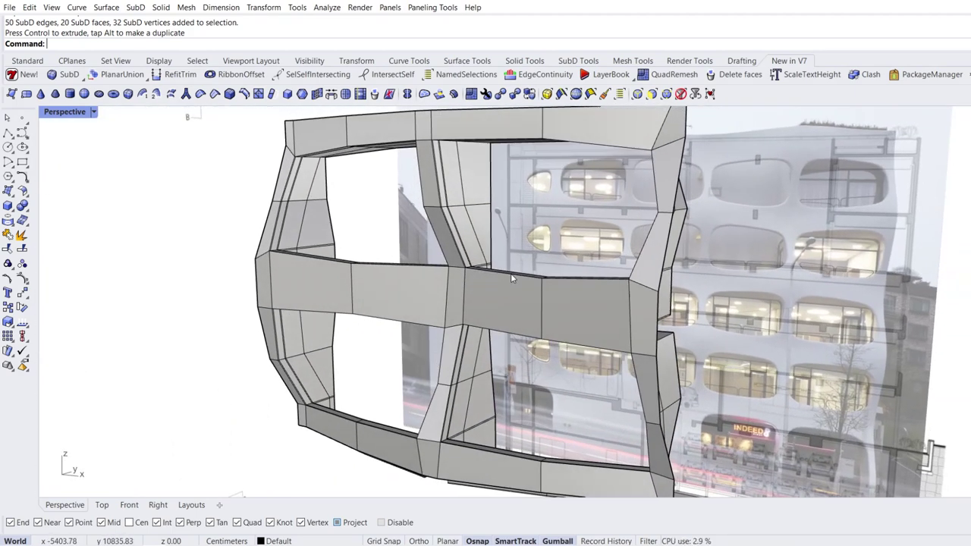
key(Tab)
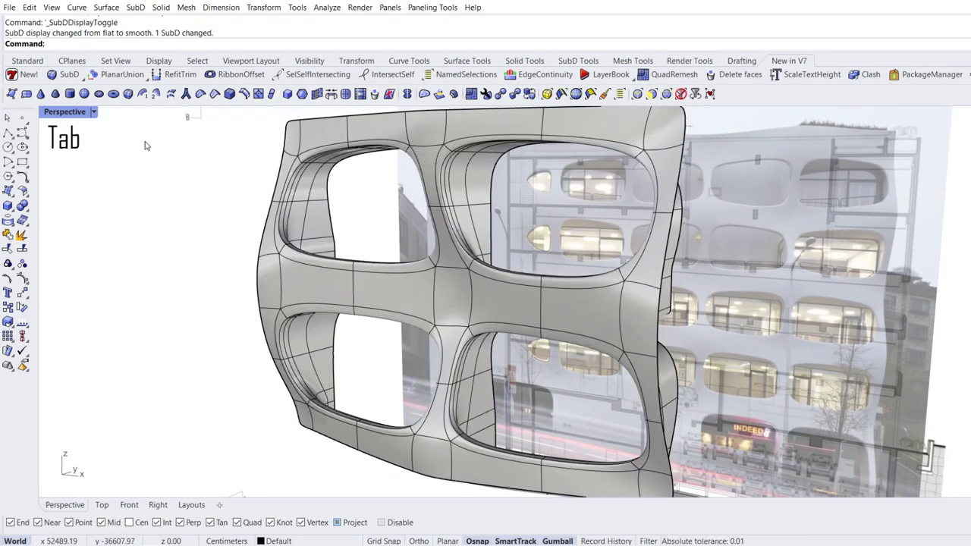
Preview the facade in Rendered display mode, and set the viewport back to Shaded
click(95, 114)
click(87, 181)
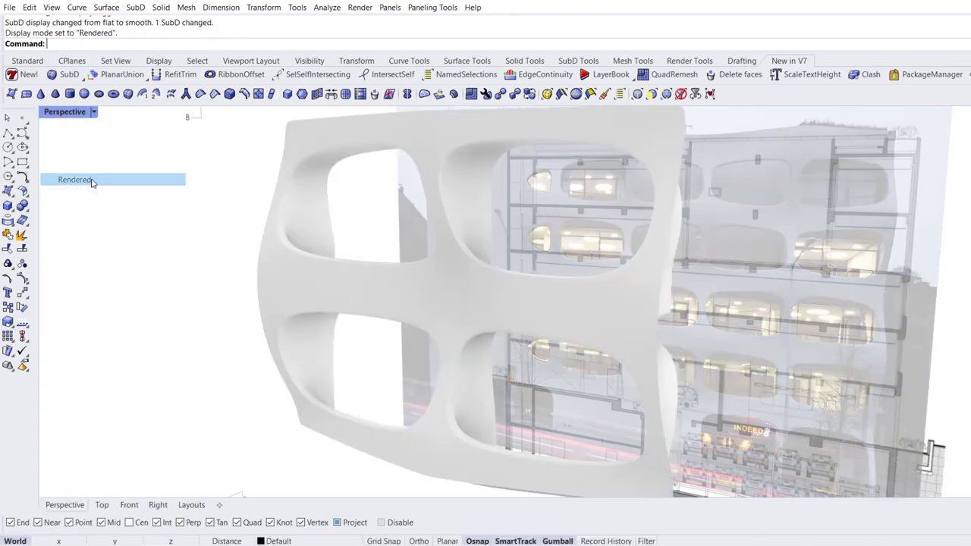
mouse_move(351, 286)
right_down()
mouse_move(364, 238)
mouse_move(319, 271)
mouse_move(412, 256)
mouse_move(341, 270)
right_up()
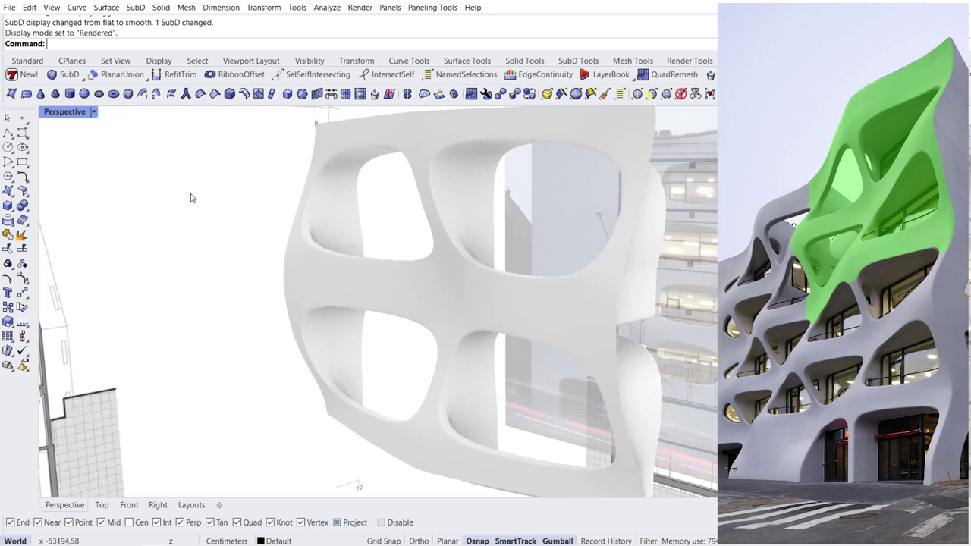
click(95, 113)
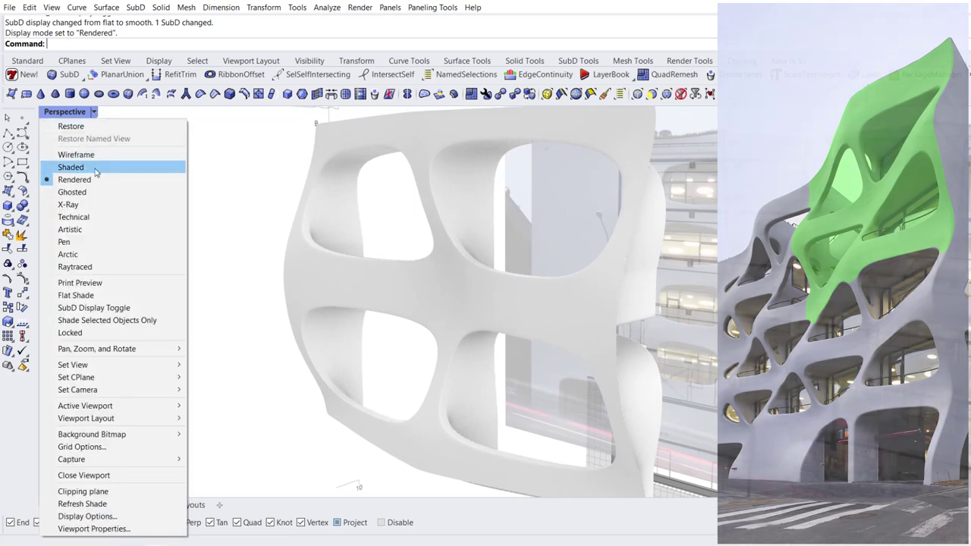
click(76, 168)
right_drag(230, 242, 281, 250)
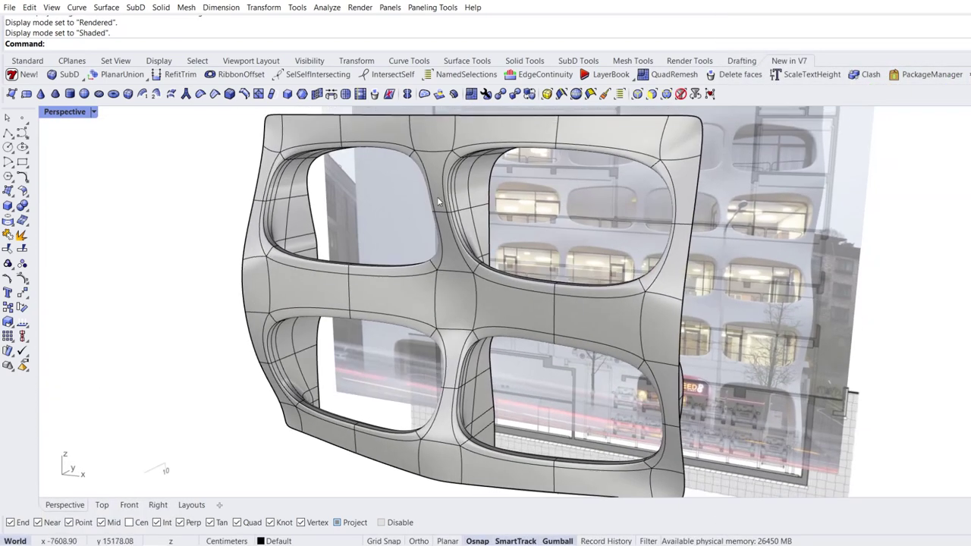
Select the middle reveal edges on both sides of the pier between the upper windows and move them slightly toward the back
scroll(438, 200, up, 4)
mouse_move(436, 194)
right_down()
mouse_move(416, 188)
mouse_move(478, 243)
mouse_move(454, 229)
mouse_move(553, 238)
right_up()
scroll(472, 236, up, 3)
ctrl+shift+click(488, 235)
ctrl+shift+click(570, 221)
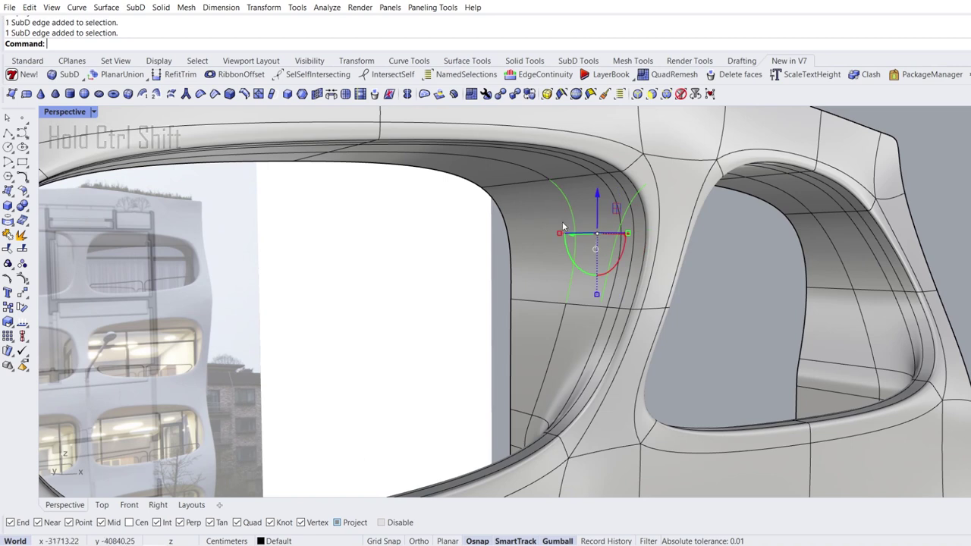
scroll(566, 228, up, 5)
right_drag(573, 242, 612, 236)
drag(597, 233, 579, 232)
click(338, 280)
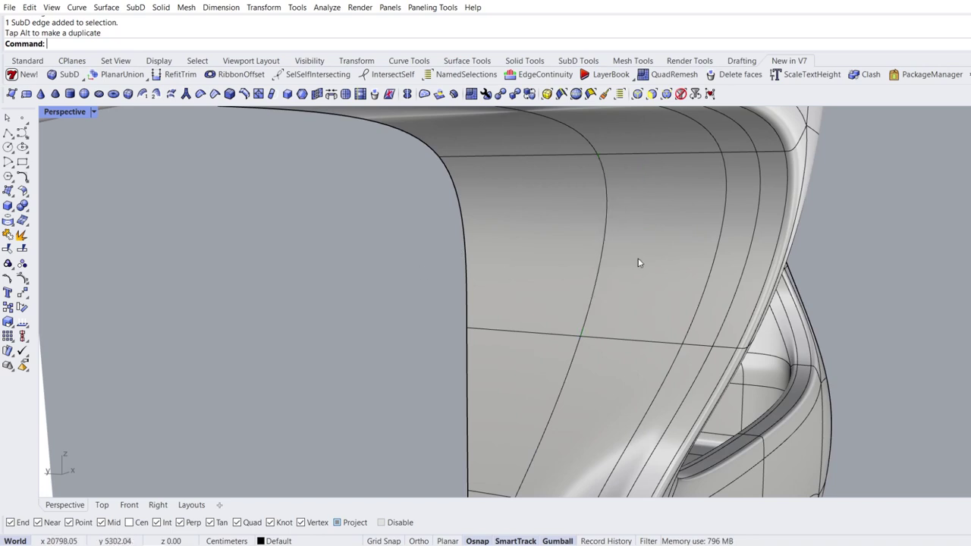
Select the next reveal edges toward the front on both sides of the same pier and move them slightly backward
ctrl+shift+click(722, 240)
right_drag(721, 240, 389, 238)
ctrl+shift+click(388, 238)
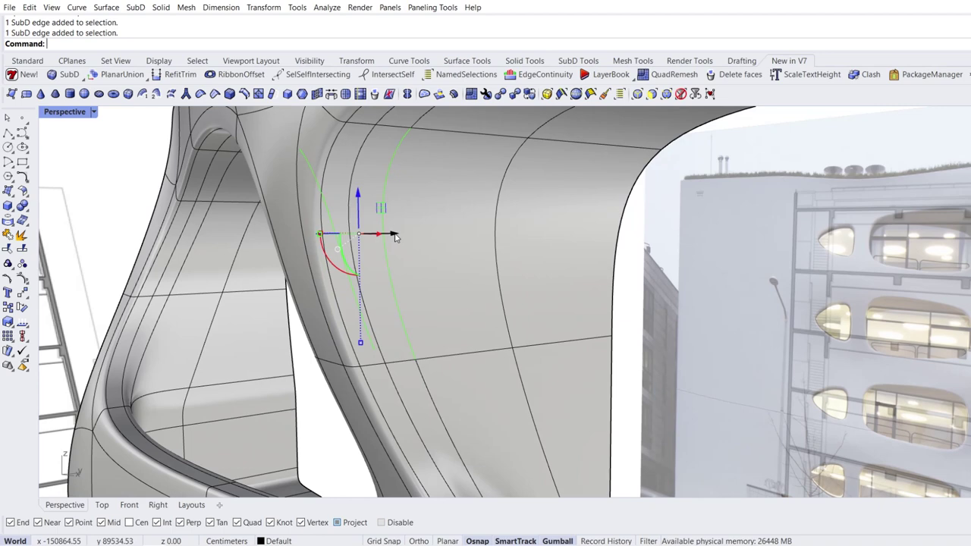
drag(394, 236, 413, 242)
click(726, 272)
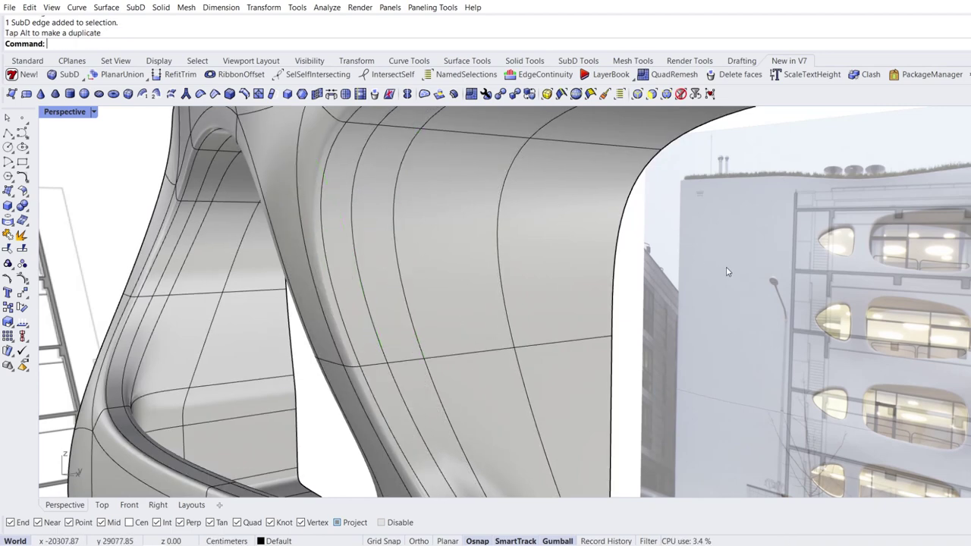
Bridge the two opposing reveal faces of the pier between the upper windows with 3 segments, joined and at 100% straightness
ctrl+shift+click(428, 246)
right_drag(428, 246, 605, 235)
ctrl+shift+click(626, 217)
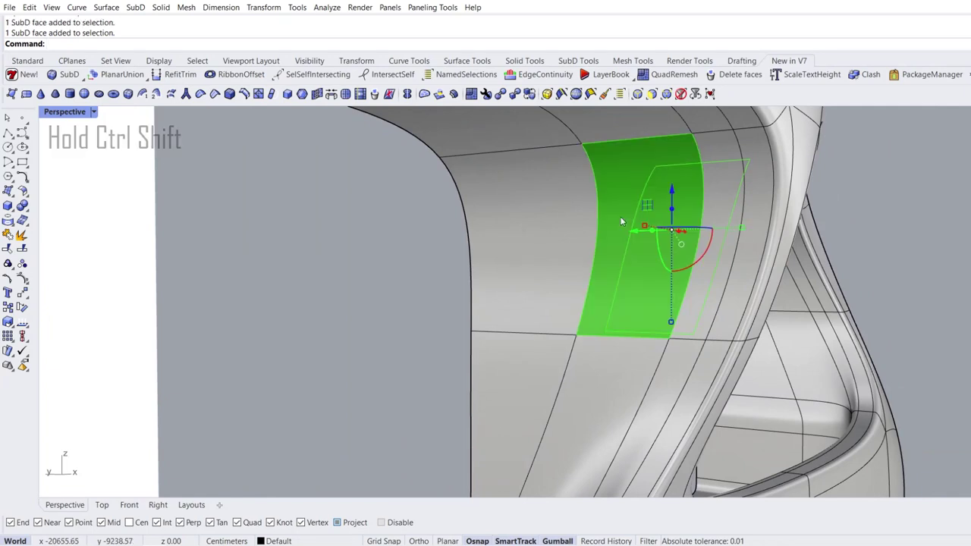
click(332, 94)
right_drag(589, 270, 480, 289)
click(729, 222)
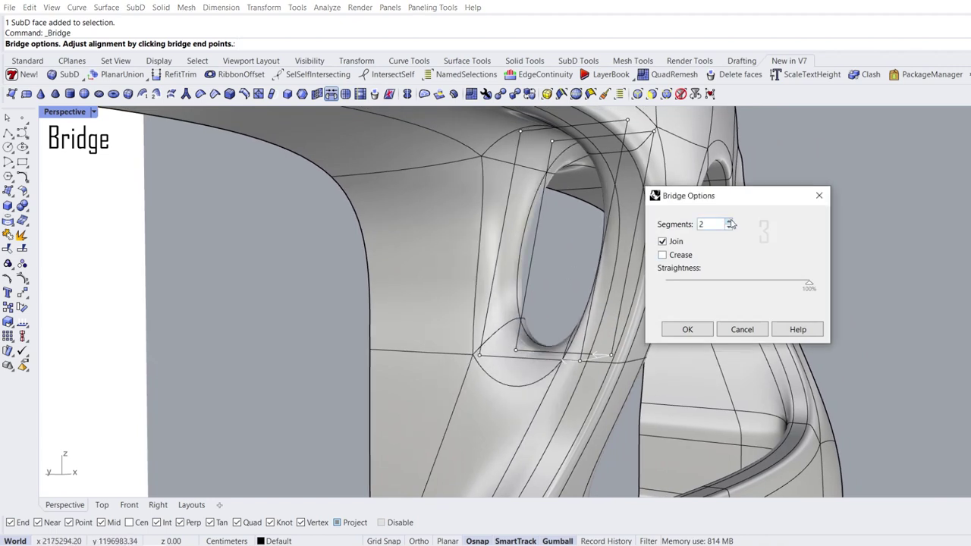
click(730, 222)
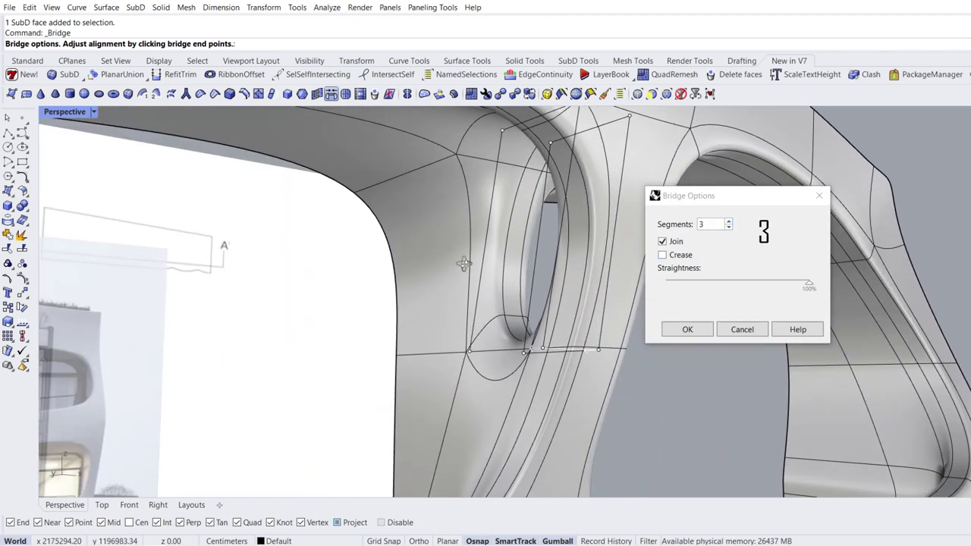
click(685, 330)
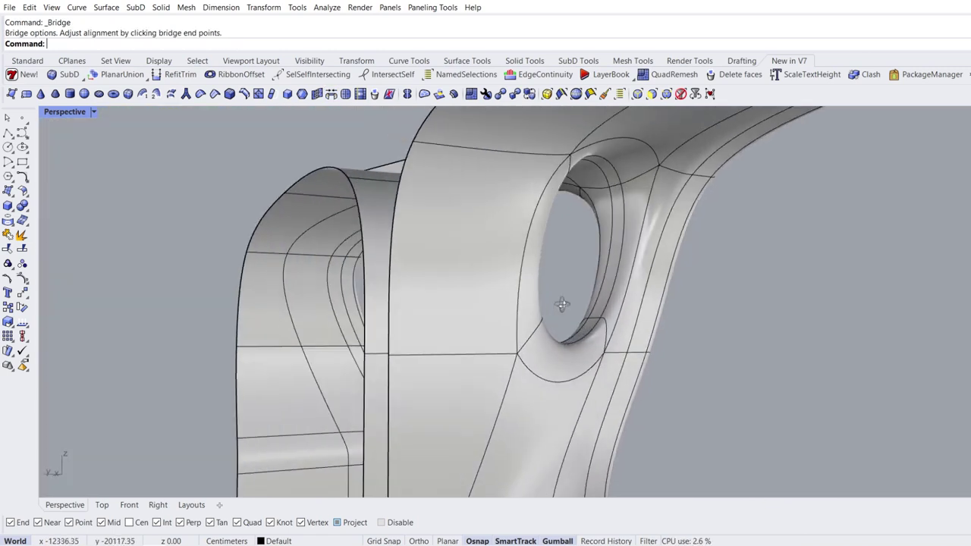
Switch the SubD to flat display and scale down the middle ring of faces inside the upper pier opening uniformly
scroll(562, 304, up, 1)
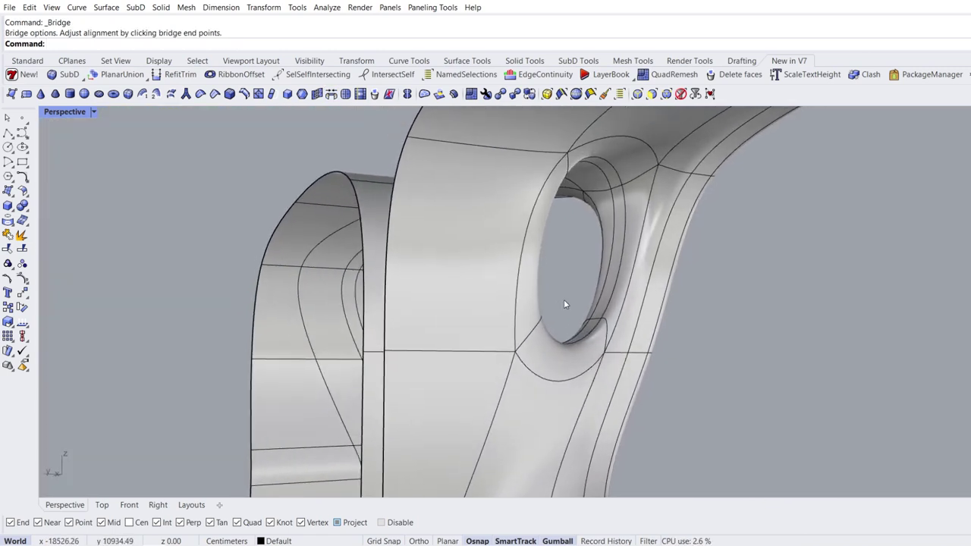
scroll(590, 293, up, 2)
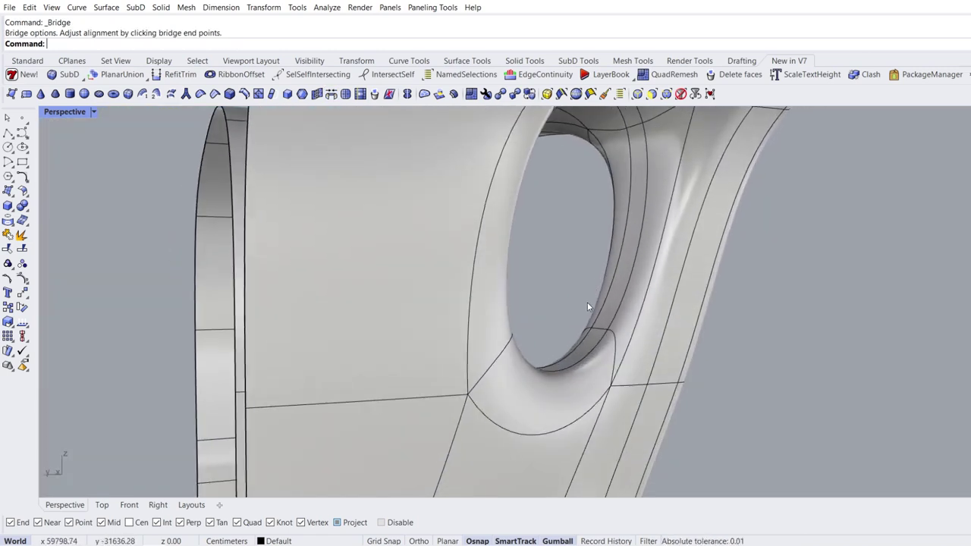
key(Tab)
shift+right_drag(614, 304, 578, 306)
scroll(599, 207, up, 4)
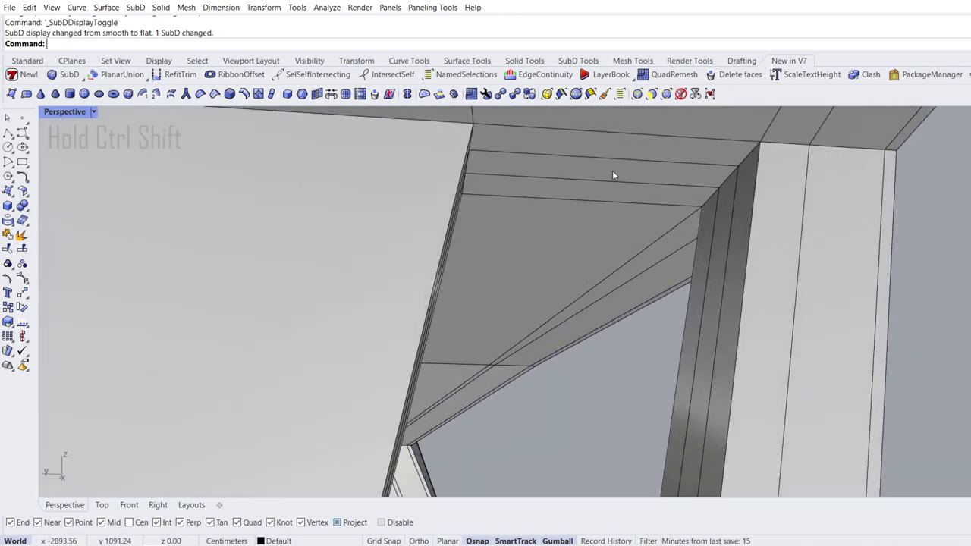
ctrl+shift+click(614, 175)
ctrl+shift+double_click(718, 245)
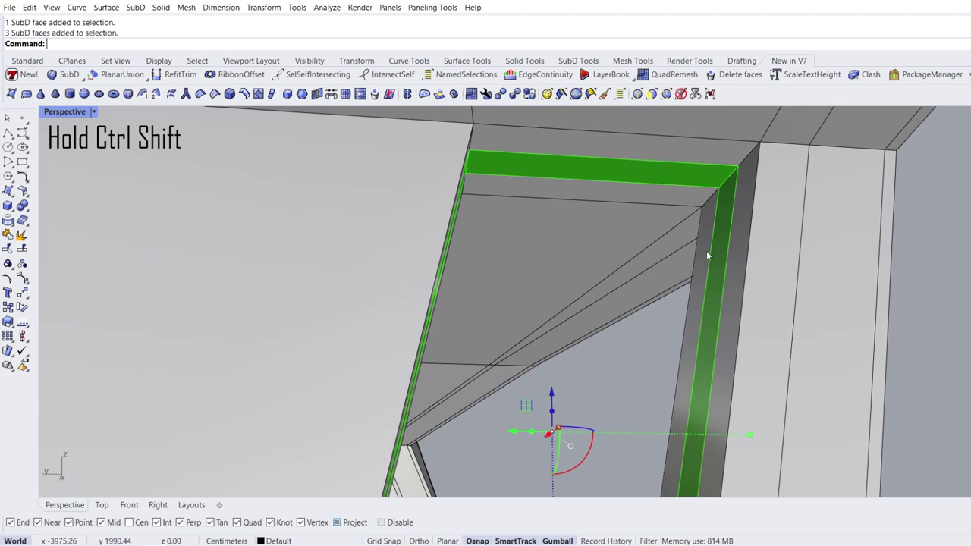
ctrl+shift+right_drag(706, 251, 605, 275)
shift+drag(657, 303, 644, 304)
right_drag(606, 296, 575, 292)
shift+drag(575, 291, 573, 300)
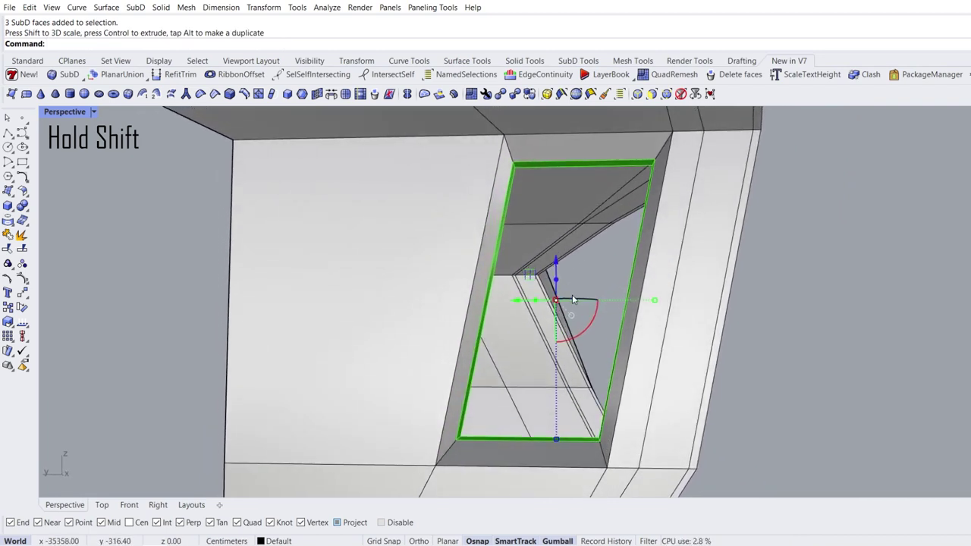
click(183, 317)
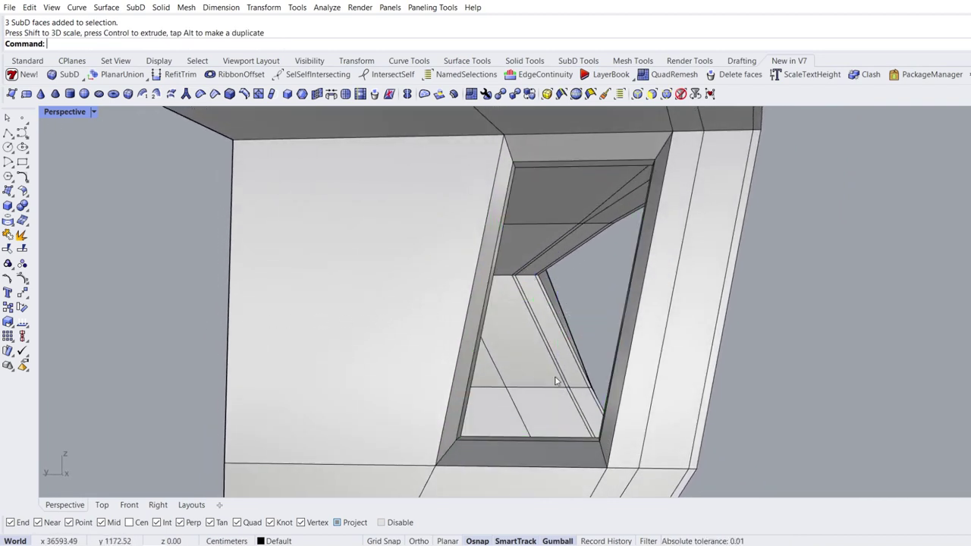
Narrow the bottom face of the upper opening's middle ring along its depth, and check the opening in smooth display
right_drag(556, 314, 572, 325)
scroll(543, 399, up, 4)
scroll(543, 402, down, 2)
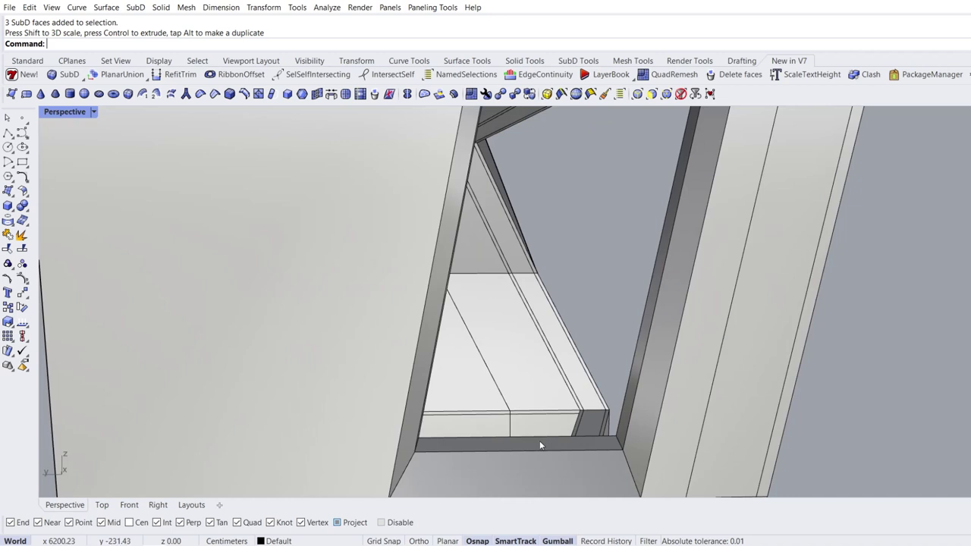
ctrl+shift+click(537, 448)
drag(622, 445, 599, 446)
right_drag(498, 434, 479, 406)
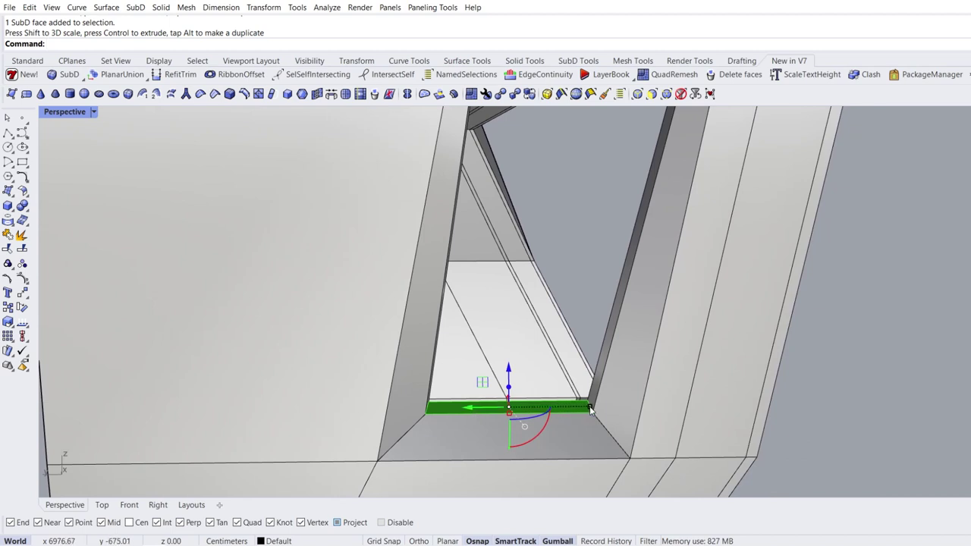
drag(591, 409, 484, 419)
right_drag(504, 387, 488, 354)
scroll(499, 348, down, 6)
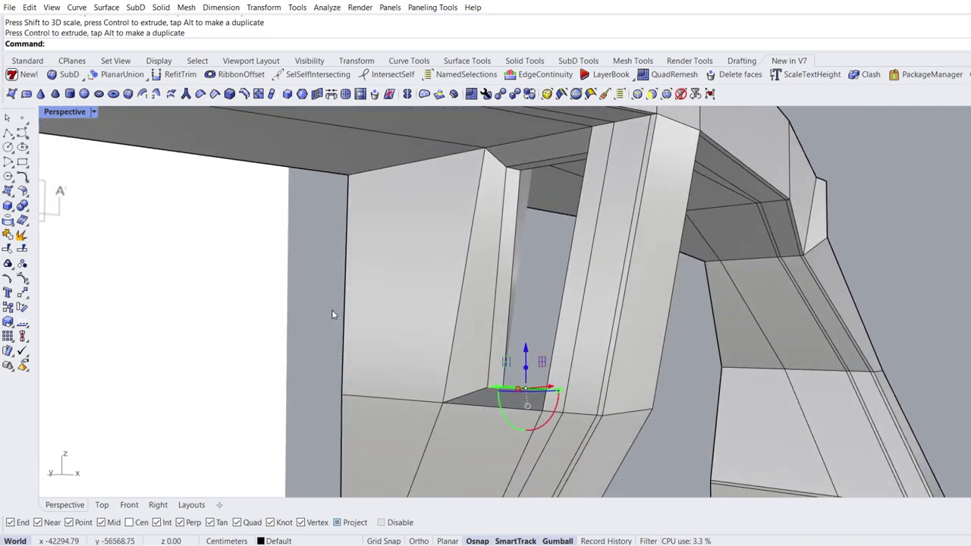
key(Tab)
right_drag(404, 304, 537, 282)
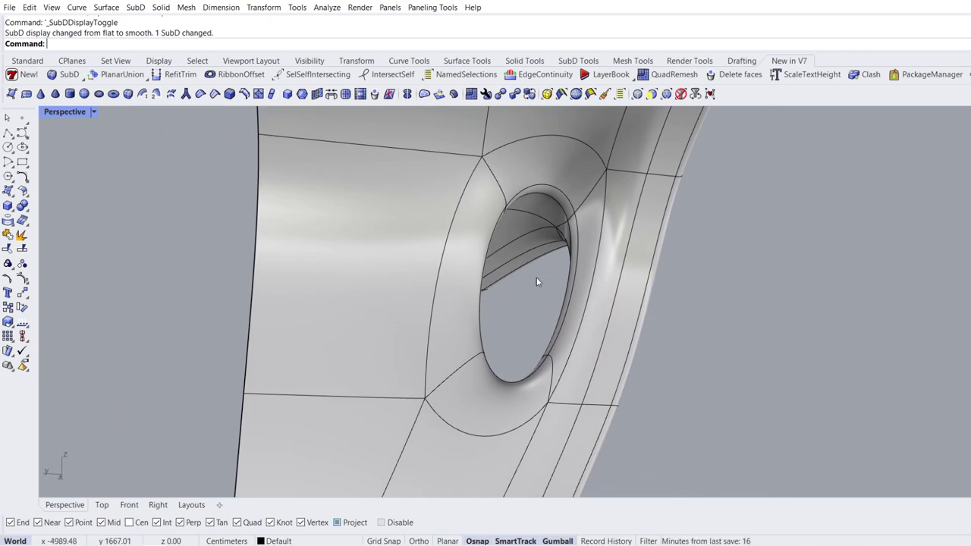
Return to flat display and move the top face of the upper opening's middle ring slightly down
key(Tab)
scroll(542, 181, up, 3)
ctrl+shift+click(543, 179)
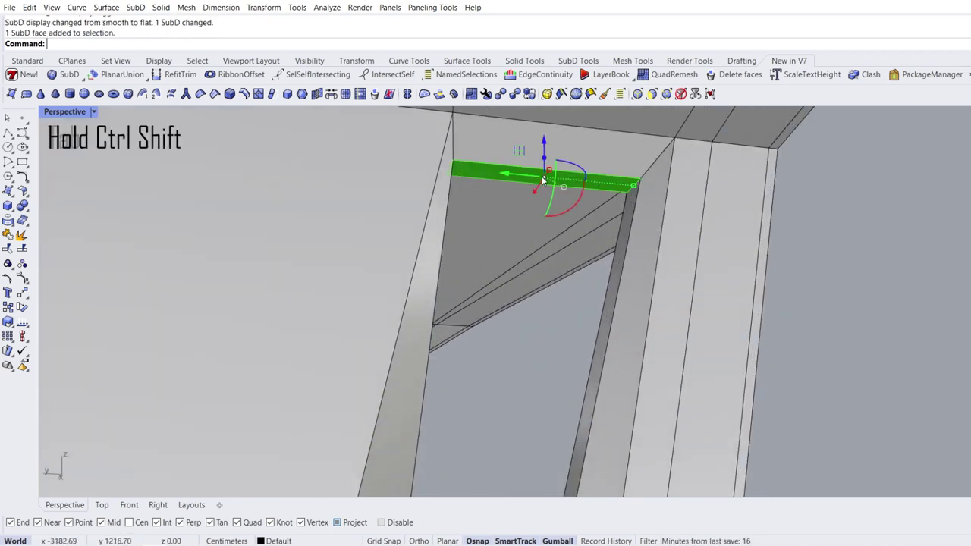
drag(543, 142, 543, 158)
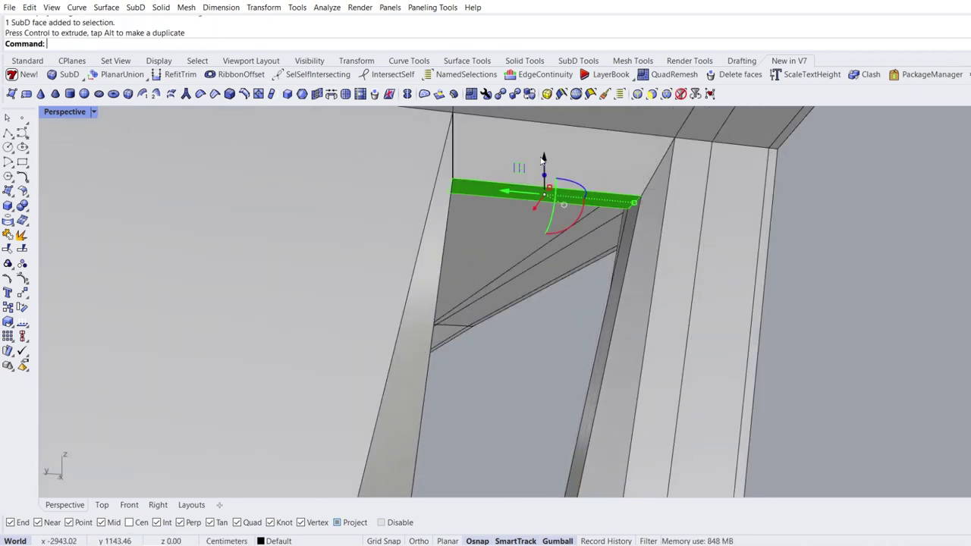
right_drag(599, 233, 561, 235)
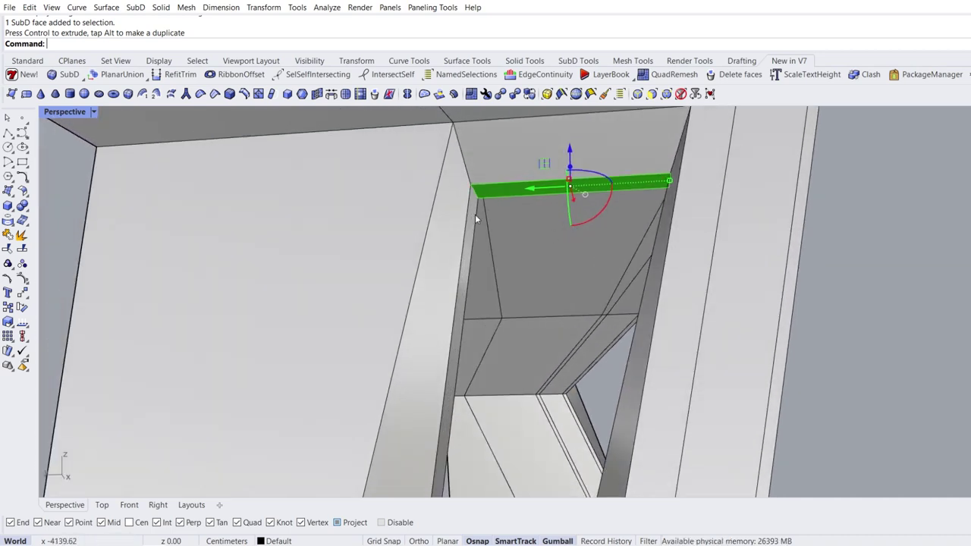
key(Escape)
Select the run of edges at the upper back corner of the upper pier opening and move it toward the back
right_drag(488, 204, 473, 205)
ctrl+shift+double_click(477, 178)
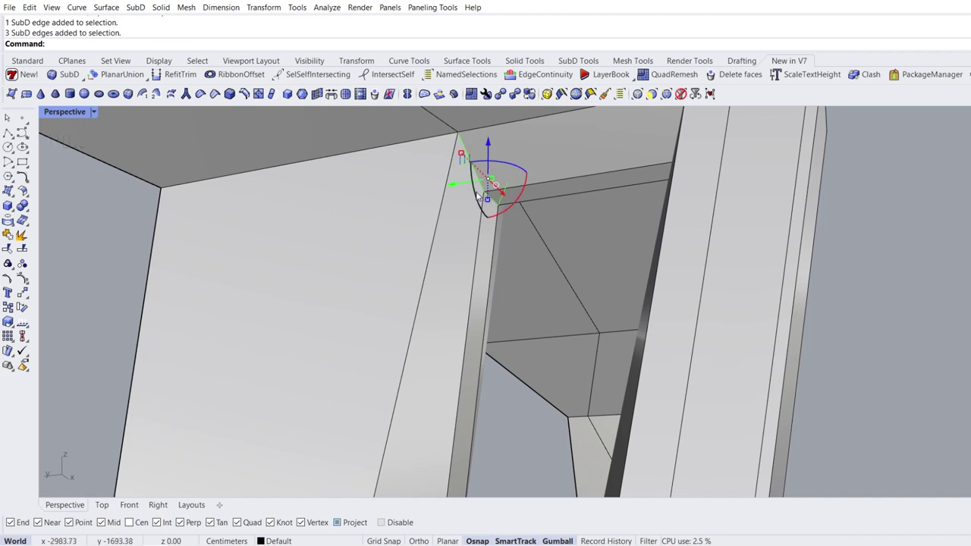
drag(446, 189, 149, 258)
right_drag(507, 286, 478, 324)
scroll(482, 296, down, 4)
scroll(479, 328, down, 5)
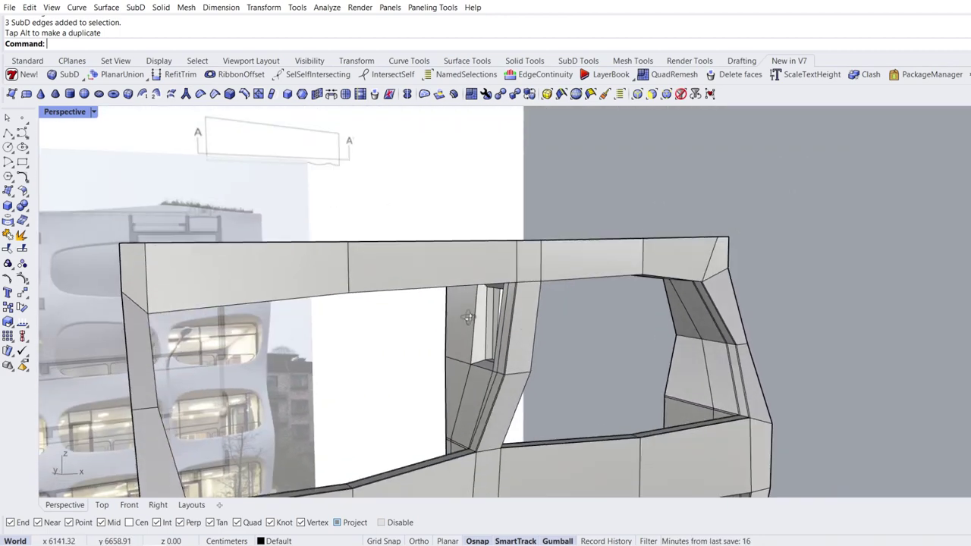
Bridge the two opposing reveal faces of the pier between the lower windows with 3 segments, joined and at 100% straightness
right_drag(489, 342, 472, 421)
scroll(501, 421, up, 5)
shift+right_drag(551, 425, 466, 303)
ctrl+shift+click(521, 350)
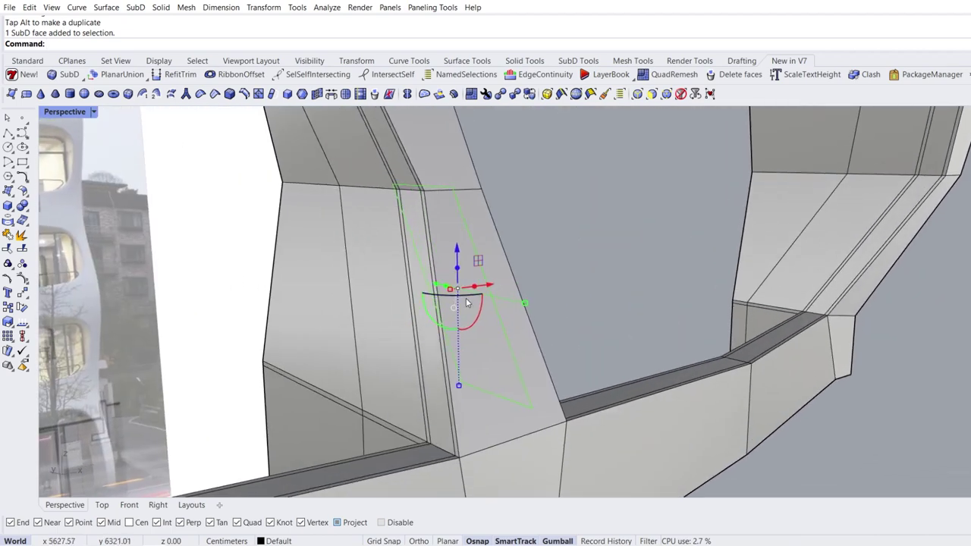
ctrl+shift+click(393, 303)
click(331, 94)
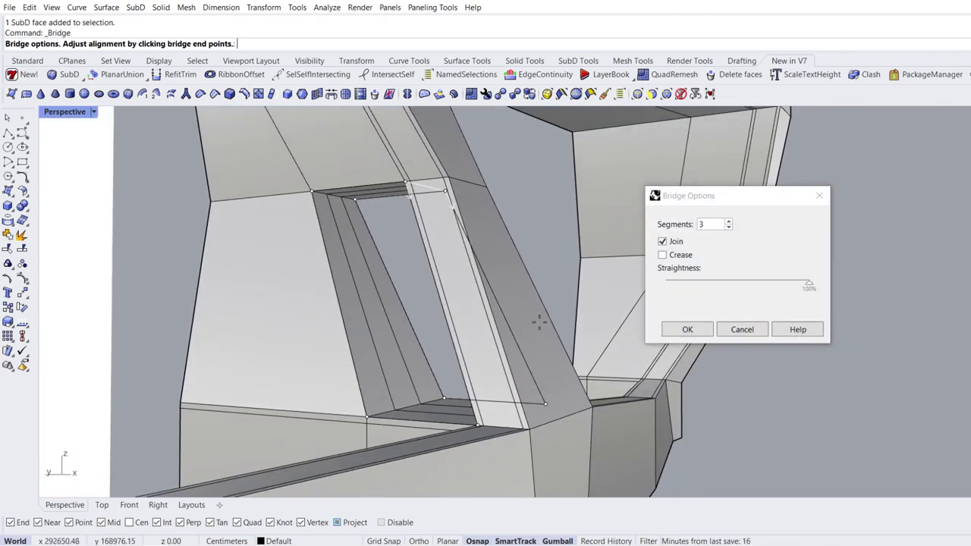
click(685, 329)
Select the middle ring of faces inside the lower pier opening and scale it slightly inward
scroll(424, 379, up, 4)
right_drag(500, 364, 436, 387)
ctrl+shift+click(415, 418)
ctrl+shift+double_click(464, 446)
right_drag(334, 406, 449, 314)
drag(665, 299, 640, 301)
click(719, 298)
Select the run of edges at the lower back corner of the lower pier opening and move it toward the back
right_drag(516, 345, 450, 373)
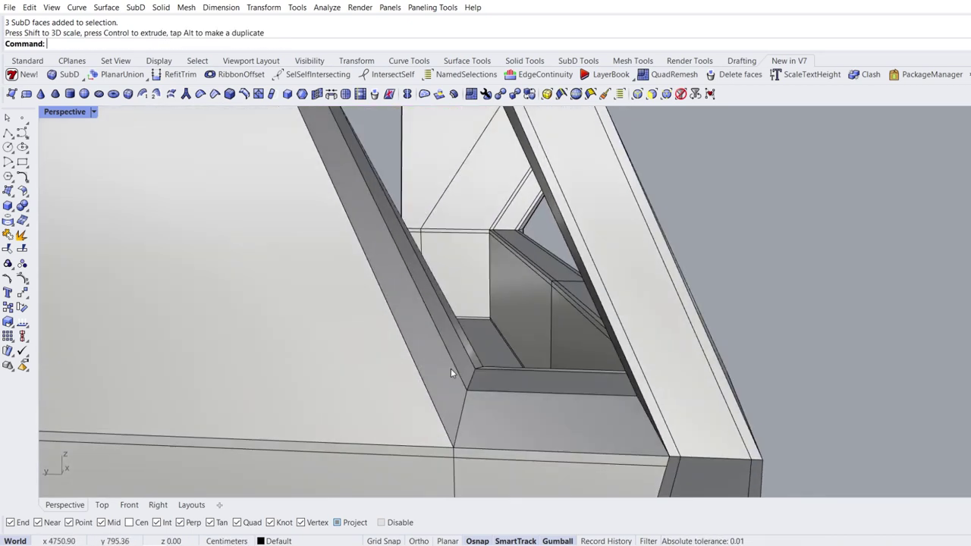
ctrl+shift+double_click(462, 410)
drag(438, 393, 397, 392)
click(744, 333)
Select the run of edges at the upper back corner of the lower pier opening and move it toward the front
right_drag(444, 352, 378, 308)
ctrl+shift+double_click(326, 140)
right_drag(328, 146, 332, 184)
drag(310, 192, 344, 200)
right_drag(424, 289, 493, 273)
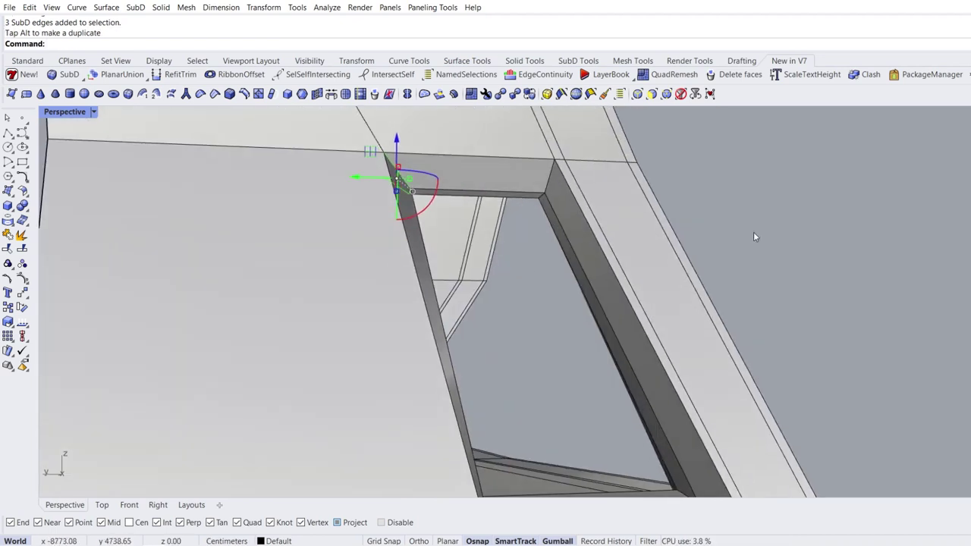
click(755, 237)
Select the single edge at the lower front corner of the lower pier opening and move it slightly toward the back
shift+right_drag(622, 399, 609, 312)
ctrl+shift+click(649, 402)
drag(616, 408, 602, 411)
click(747, 327)
Switch the SubD back to smooth display and examine the whole four-window facade module against the reference photo
shift+right_drag(548, 264, 386, 317)
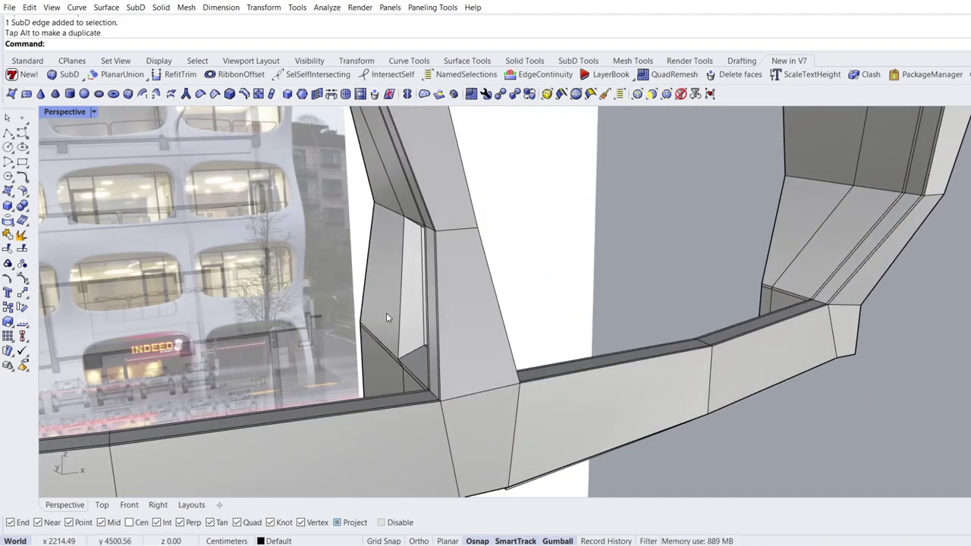
key(Tab)
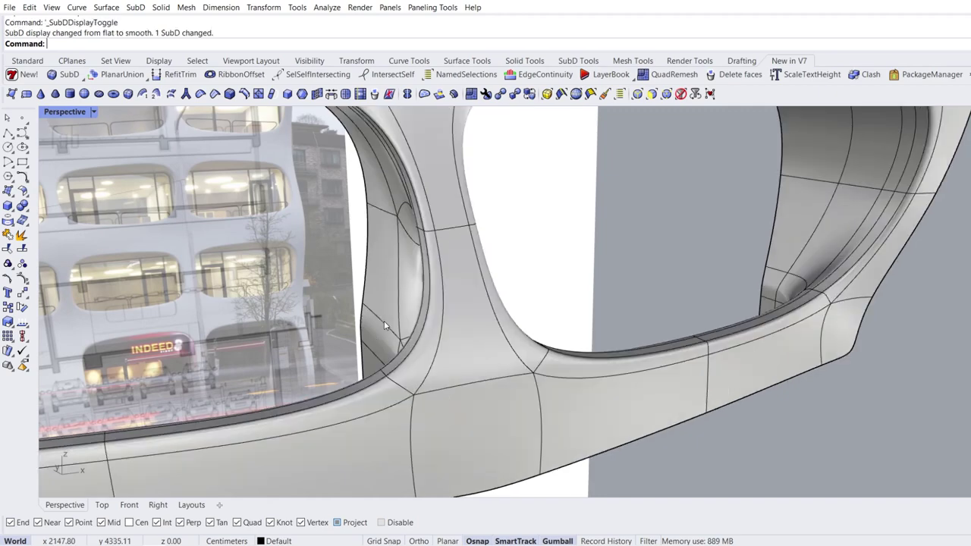
right_drag(384, 321, 357, 305)
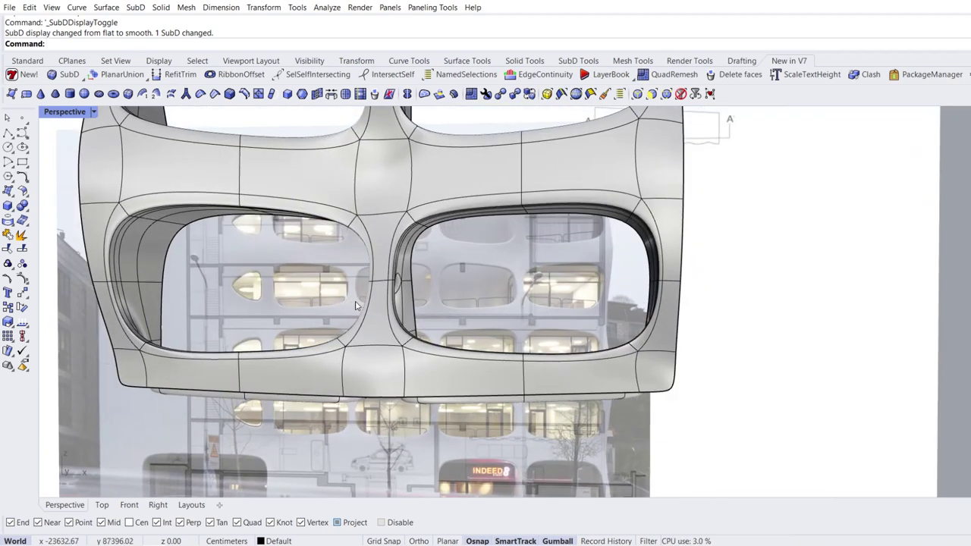
scroll(356, 305, down, 6)
shift+right_drag(271, 267, 310, 292)
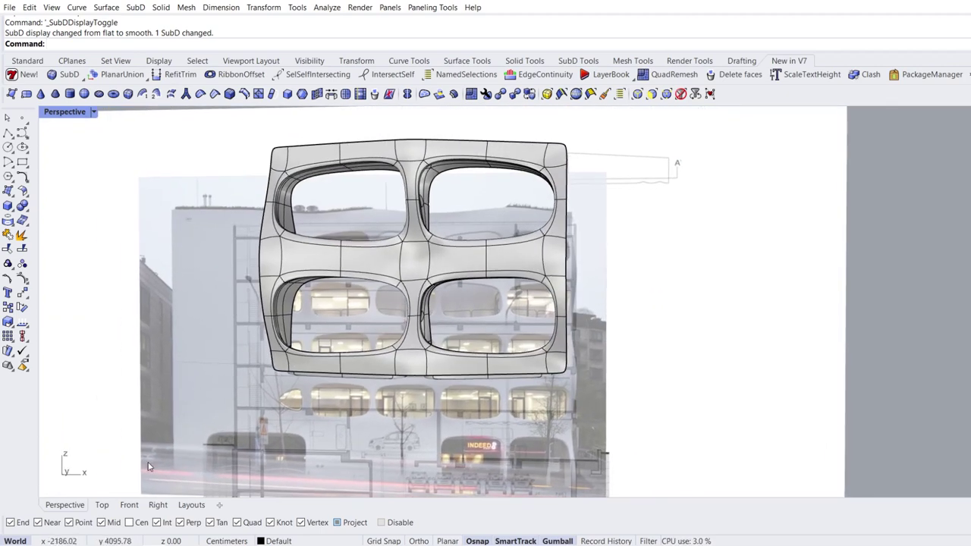
In the Front view, select the whole facade SubD and start mirroring it with a copy kept
click(129, 504)
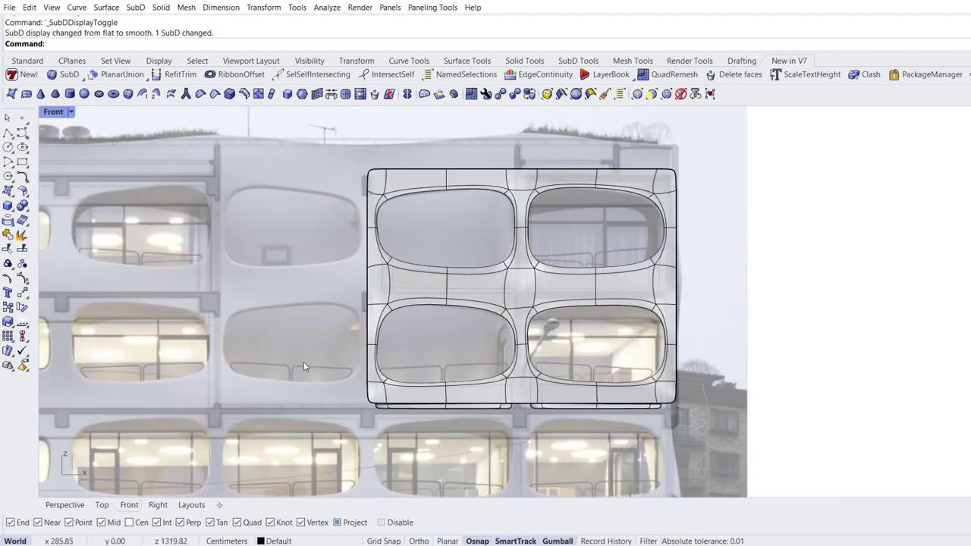
click(368, 291)
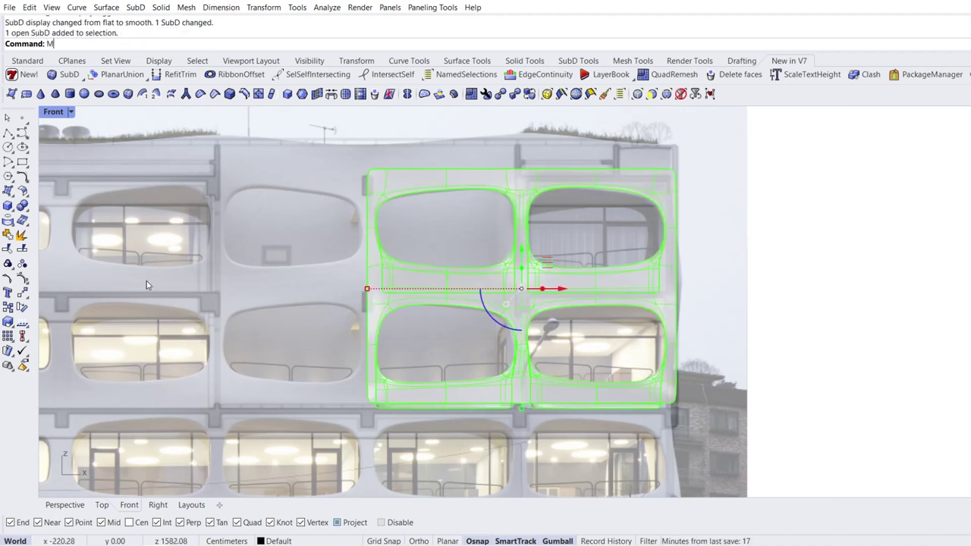
key(Return)
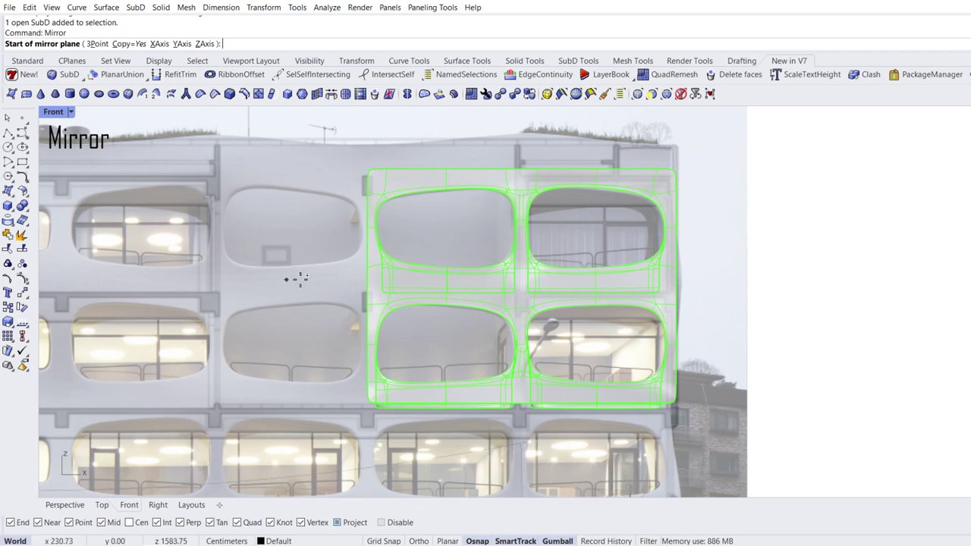
Mirror the façade block across a vertical plane along its left edge, keeping the original as a copy
click(364, 269)
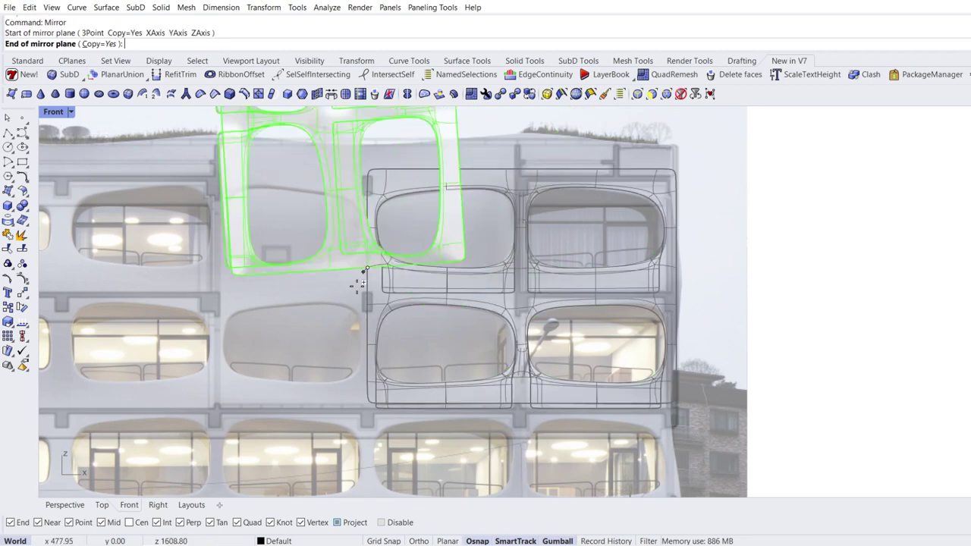
click(364, 428)
key(Escape)
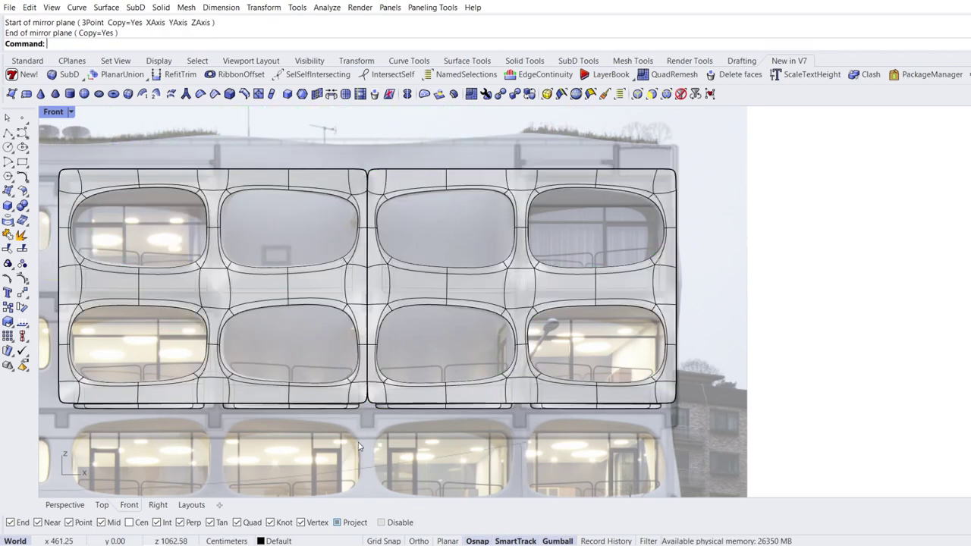
Join the original and mirrored façade blocks into one SubD with Smooth joined edges
click(330, 285)
shift+click(415, 288)
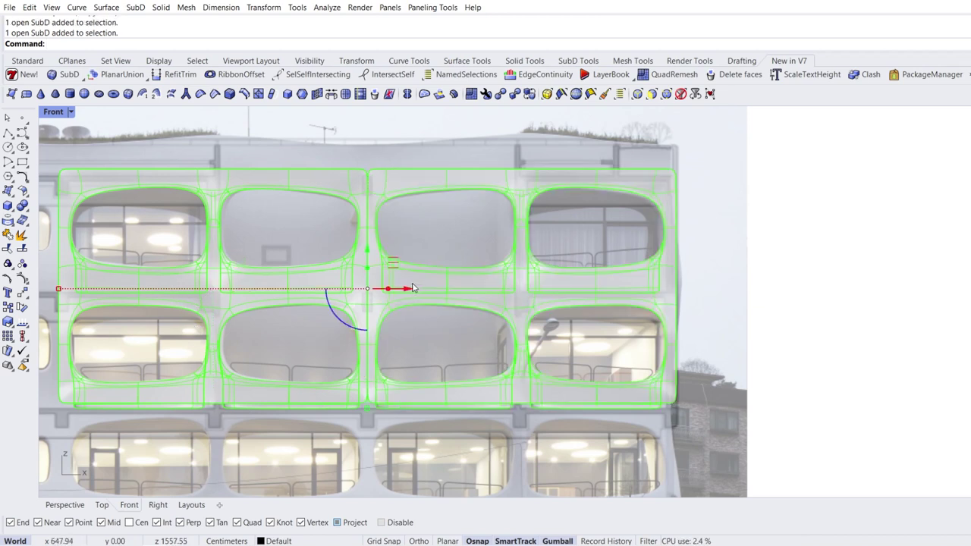
click(6, 236)
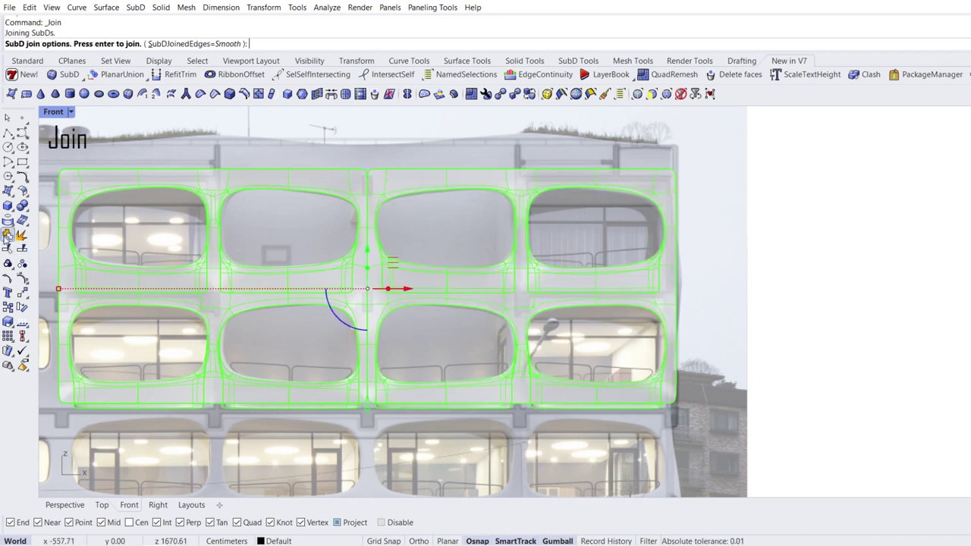
key(Return)
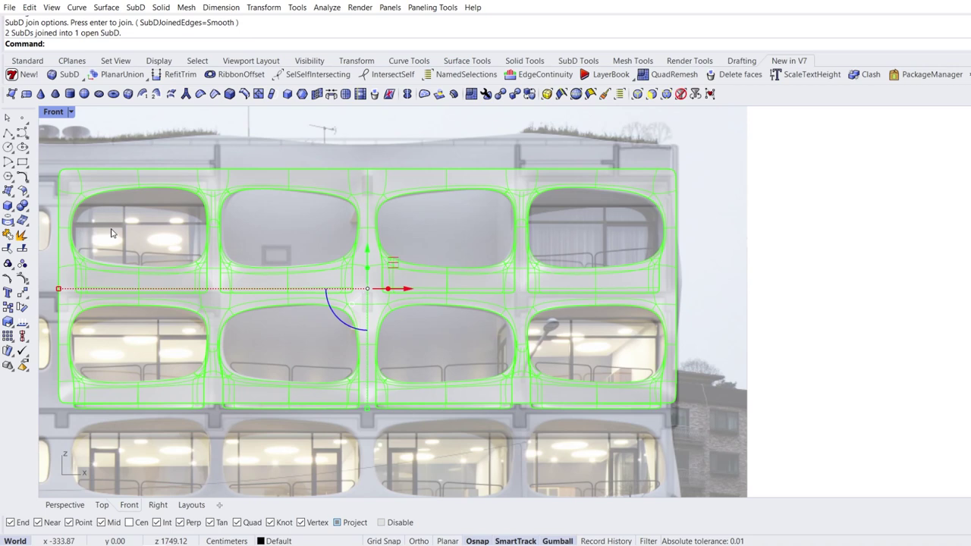
key(Escape)
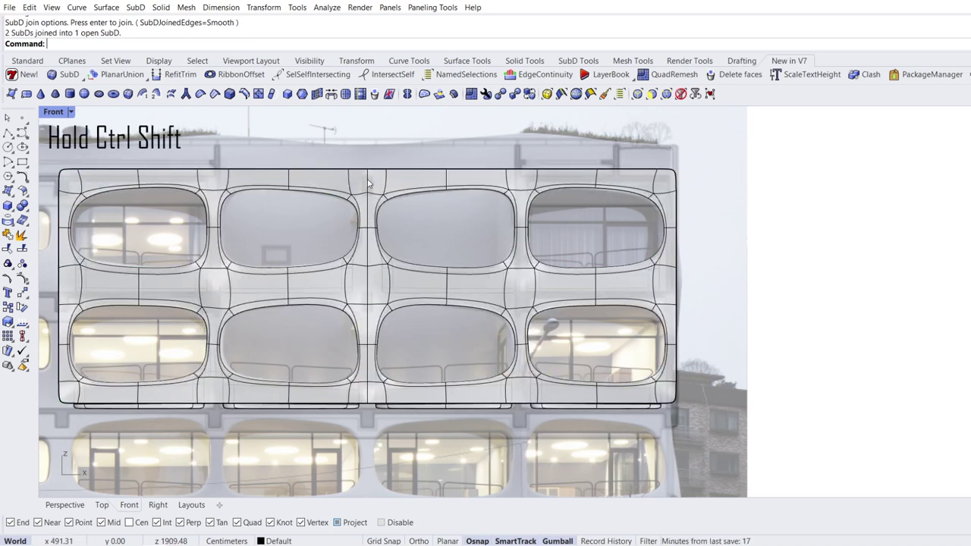
Delete the vertical edge loop along the seam in the middle of the joined façade
ctrl+shift+double_click(367, 221)
key(Delete)
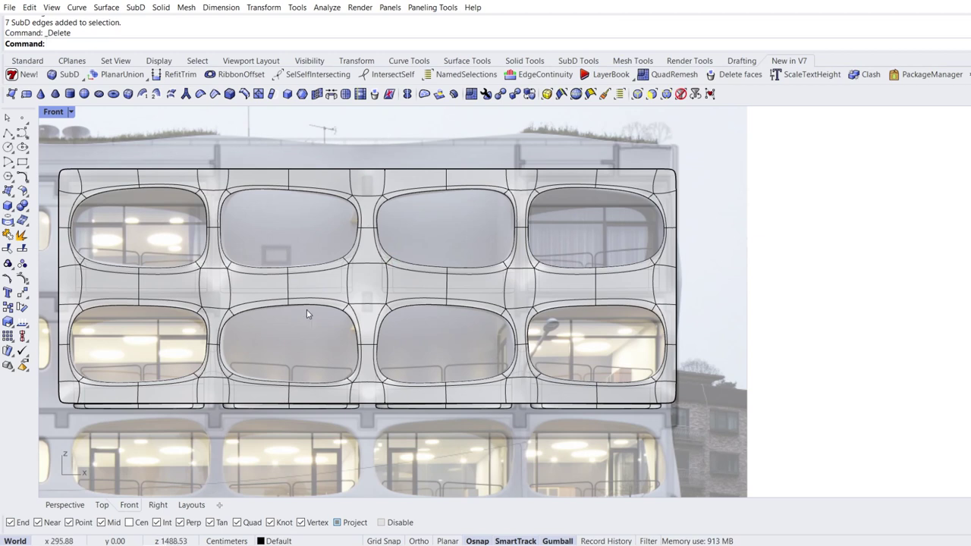
right_drag(307, 313, 392, 284)
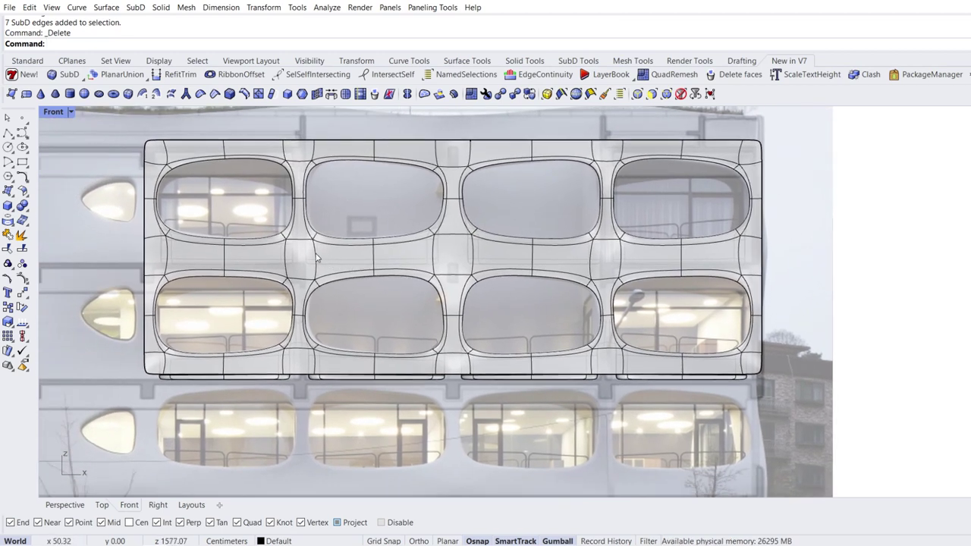
Bridge the two opposite inner faces of the upper storey's central fin in the Perspective view, using 2 segments, to cut an opening
click(70, 505)
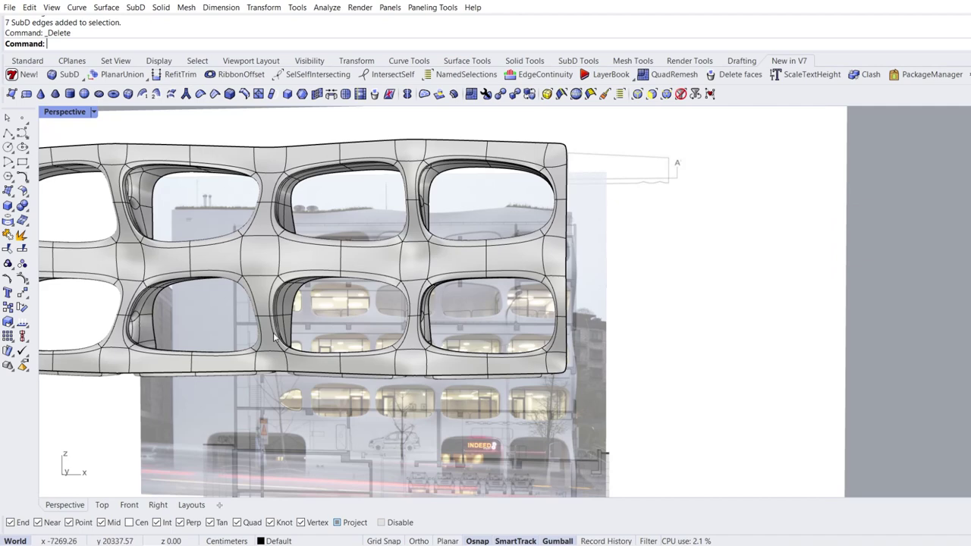
shift+right_drag(249, 282, 282, 315)
right_drag(320, 282, 283, 281)
scroll(353, 277, up, 3)
right_drag(381, 263, 379, 269)
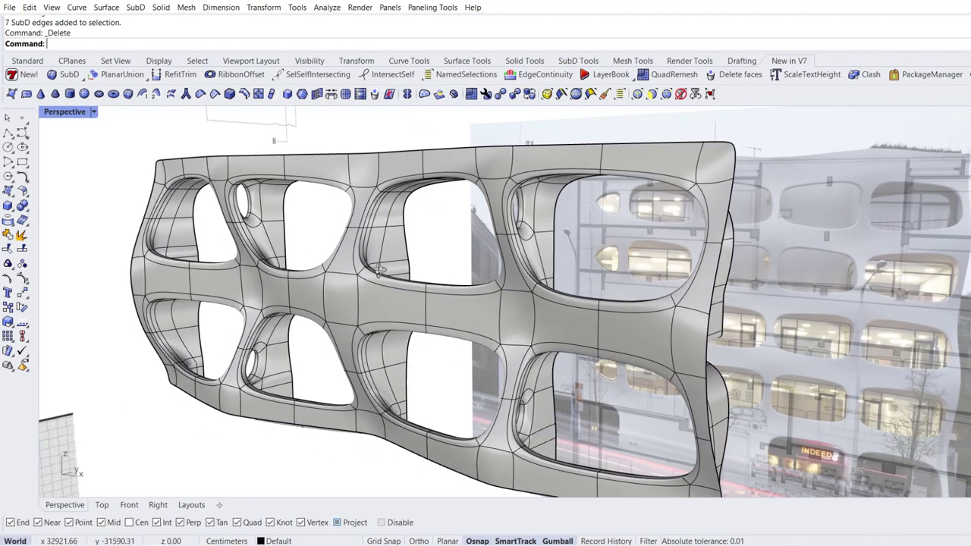
key(Return)
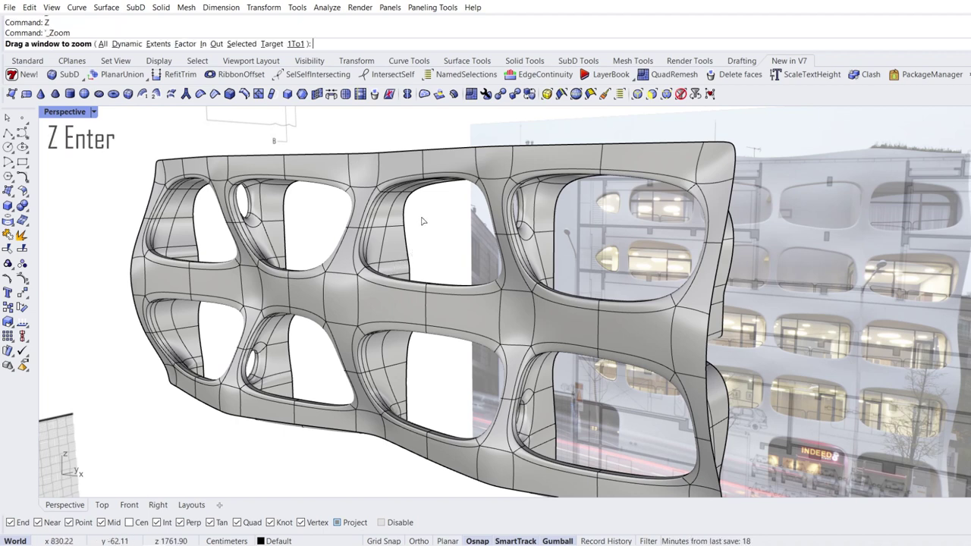
drag(352, 277, 330, 285)
mouse_move(453, 264)
right_down()
mouse_move(431, 267)
mouse_move(442, 265)
right_up()
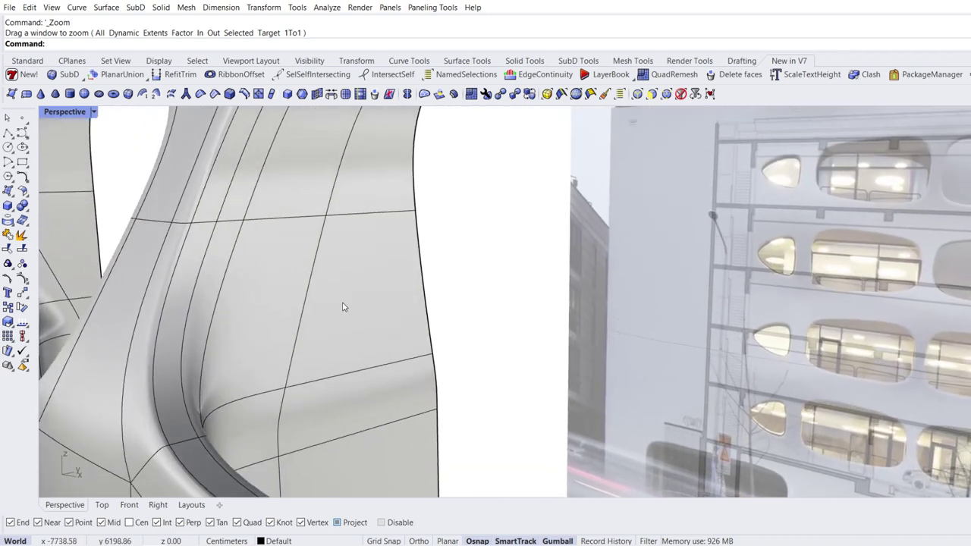
ctrl+shift+click(266, 315)
right_drag(269, 315, 385, 310)
mouse_move(538, 292)
shift+right_down()
mouse_move(449, 282)
mouse_move(535, 290)
shift+right_up()
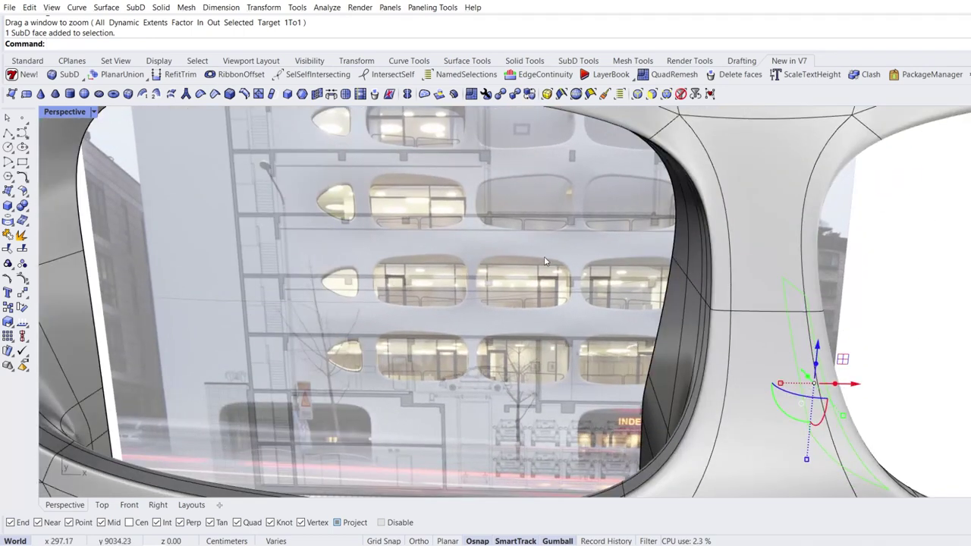
text(z)
key(Return)
drag(876, 223, 588, 425)
right_drag(590, 402, 659, 379)
ctrl+shift+click(822, 372)
shift+right_drag(822, 373, 730, 303)
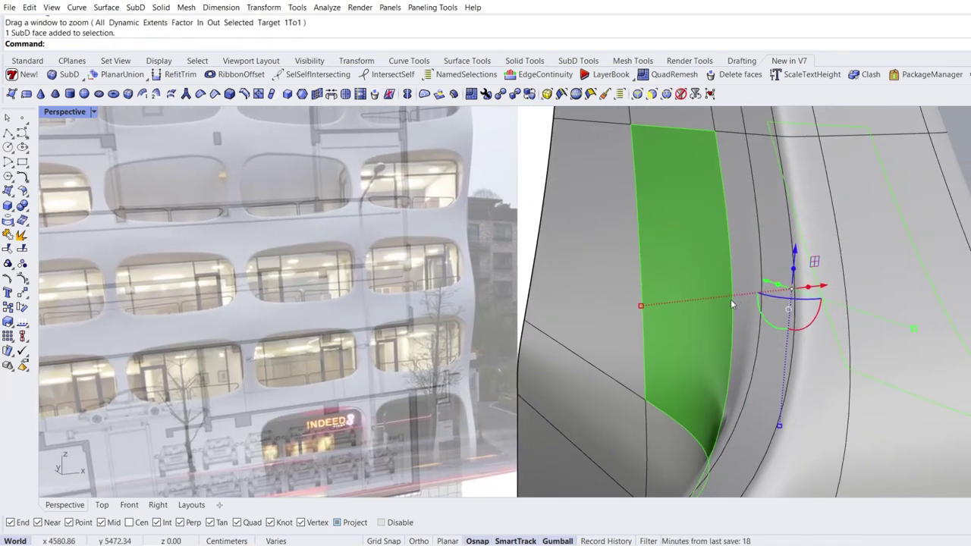
click(330, 97)
drag(719, 198, 418, 175)
double_click(406, 203)
text(2)
key(Return)
Show the SubD flat and reshape the upper fin opening by scaling its middle face loop and shifting its edge loop
right_drag(514, 295, 542, 306)
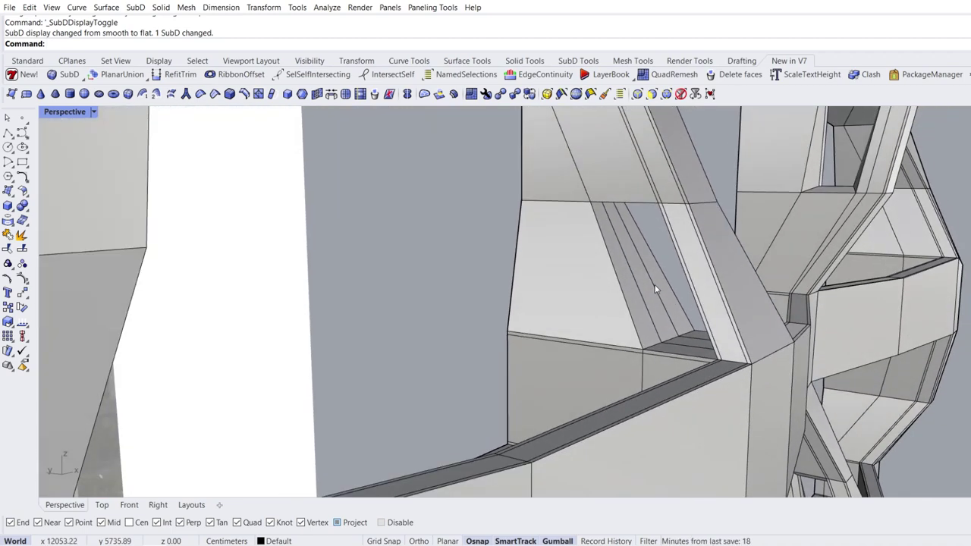
ctrl+shift+click(624, 289)
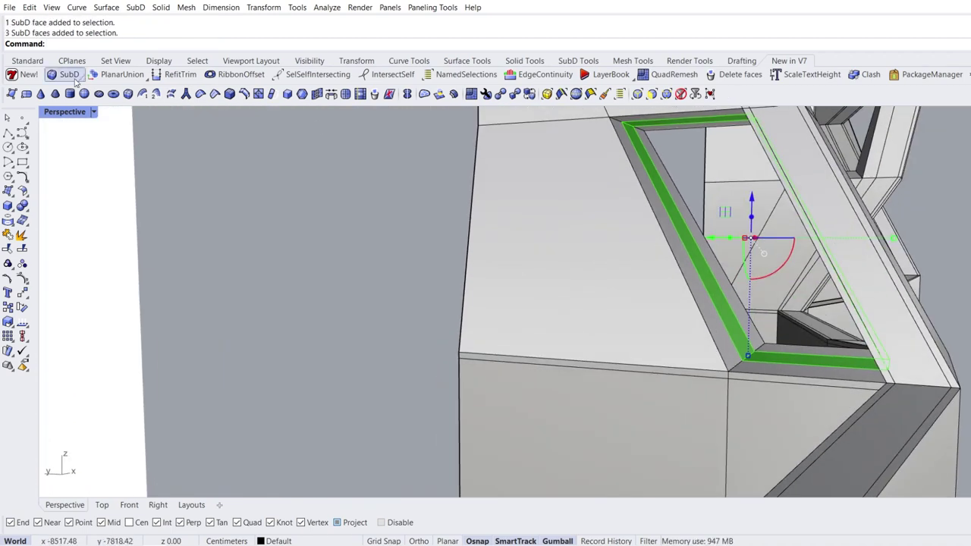
click(27, 61)
click(215, 74)
right_drag(596, 292, 687, 312)
shift+drag(708, 301, 674, 304)
right_drag(675, 304, 660, 305)
shift+drag(674, 304, 666, 304)
right_drag(574, 337, 556, 311)
key(Escape)
Bridge the two opposite upper faces of the lower storey's central fin to cut an opening through it
ctrl+shift+click(498, 450)
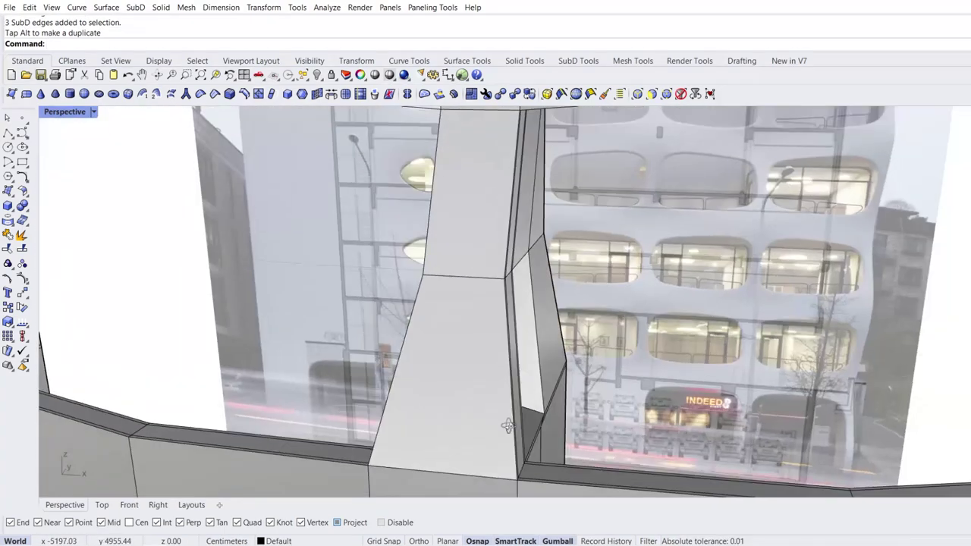
scroll(473, 444, down, 6)
right_drag(507, 426, 446, 327)
scroll(448, 364, up, 5)
ctrl+shift+click(447, 363)
ctrl+shift+click(446, 326)
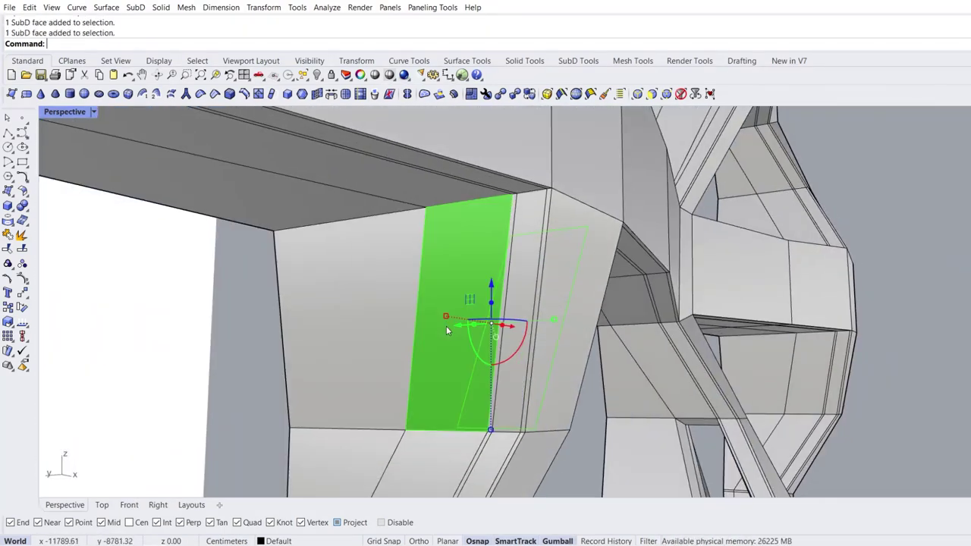
key(Tab)
click(332, 94)
drag(478, 178, 675, 230)
click(637, 361)
Reshape the lower fin opening by scaling its middle face loop and moving its edge loop along the fin's depth
right_drag(380, 358, 400, 359)
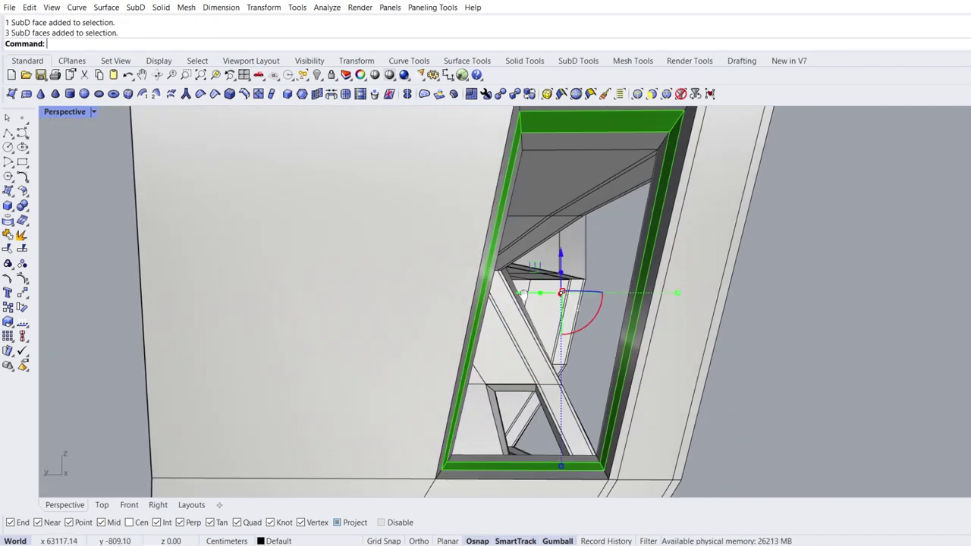
drag(560, 287, 657, 288)
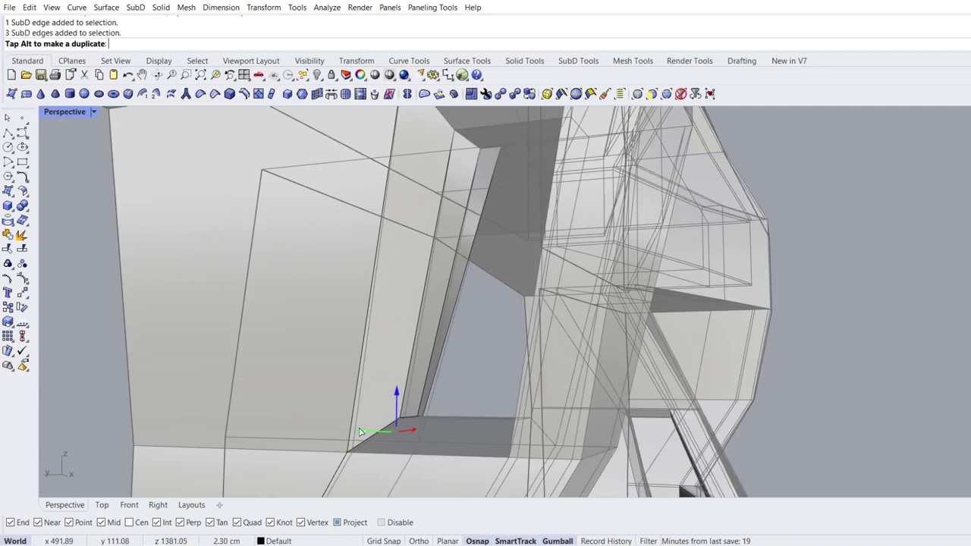
drag(361, 432, 361, 401)
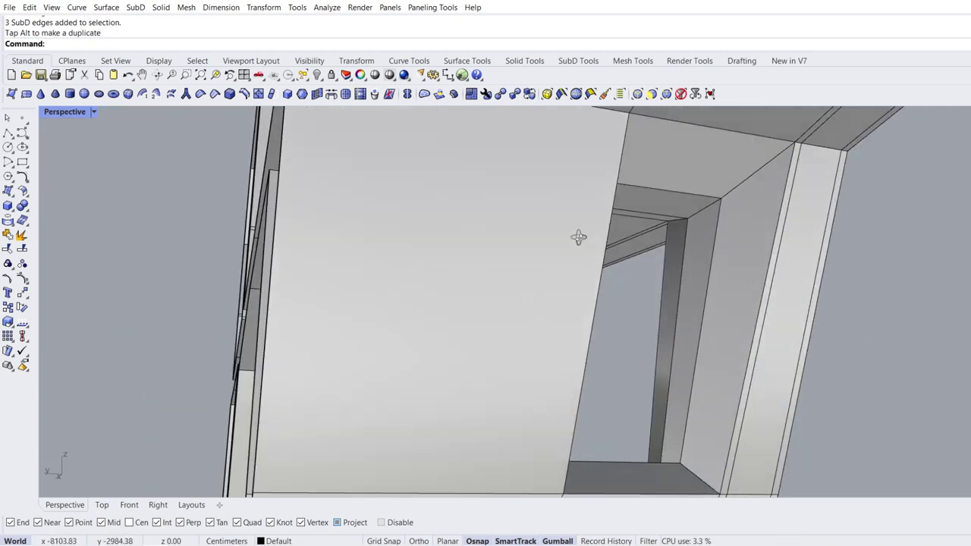
click(657, 336)
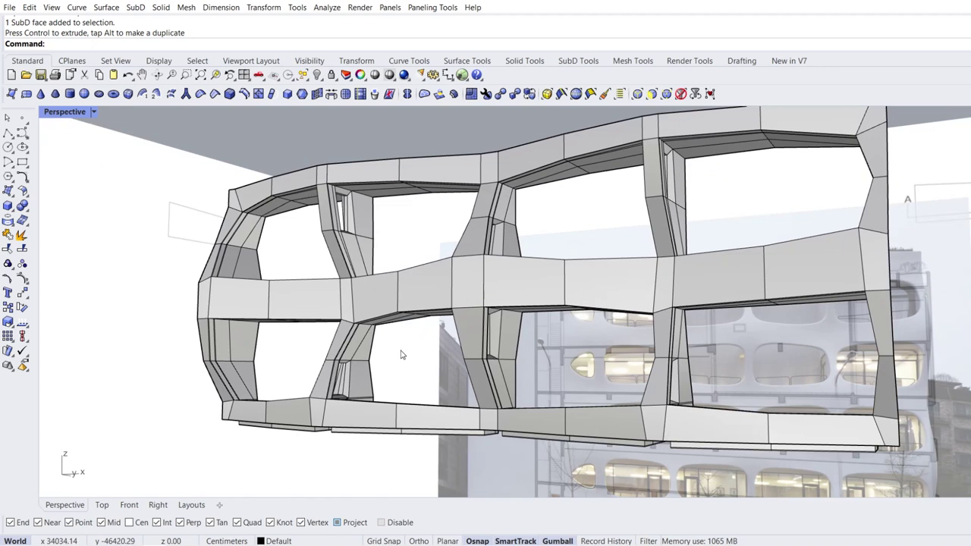
Return the SubD to smooth display, set the Perspective view to Rendered and inspect the façade
key(Tab)
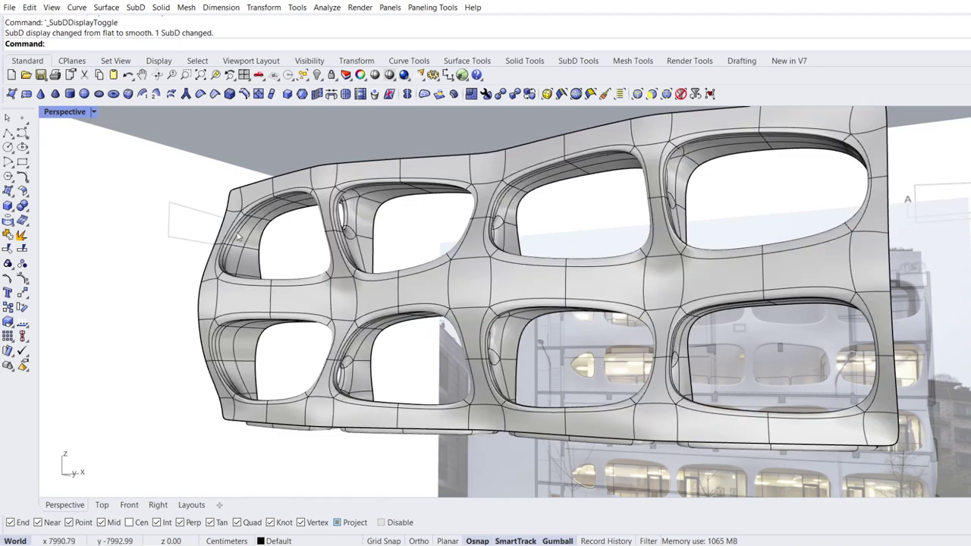
click(93, 112)
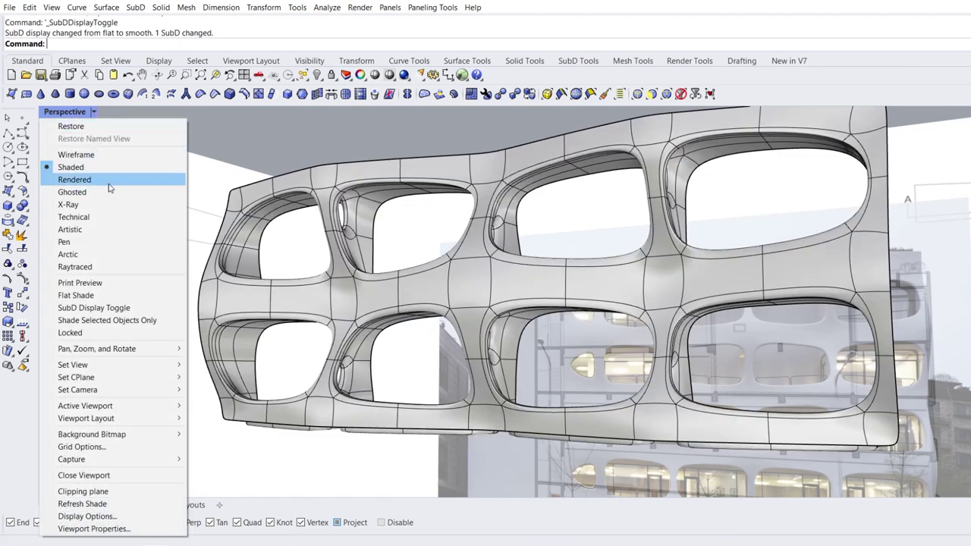
click(74, 179)
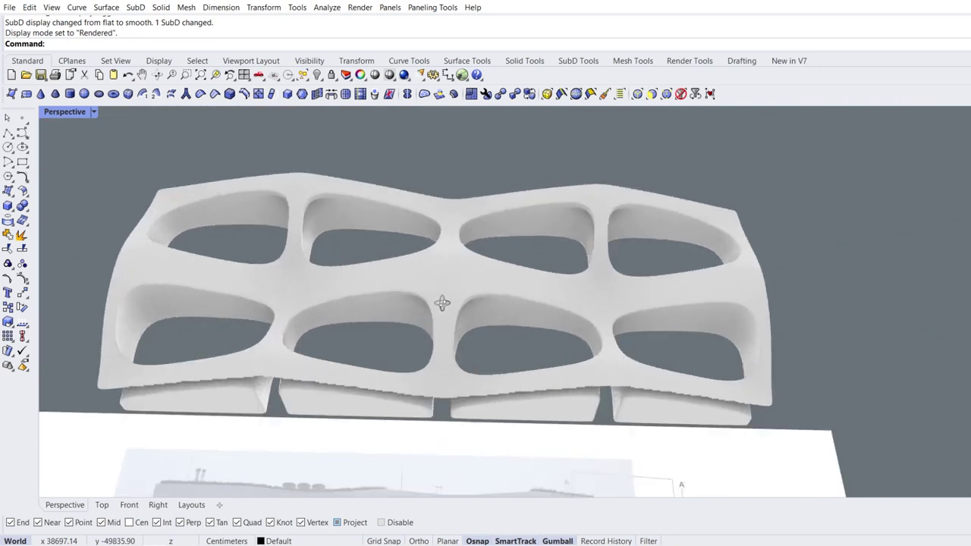
right_drag(442, 304, 380, 345)
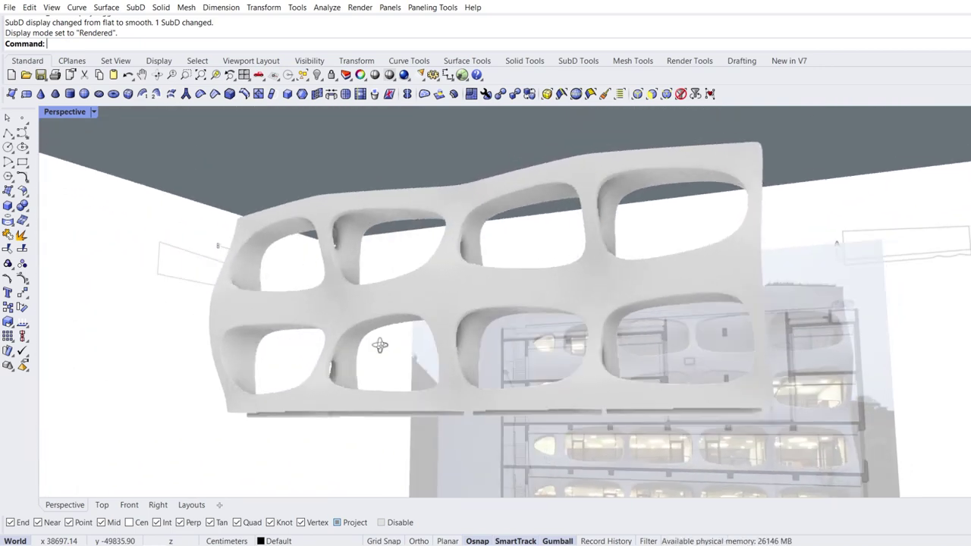
Show the façade SubD flat in the Front view and copy it downward from its top right corner to its bottom right corner
click(129, 505)
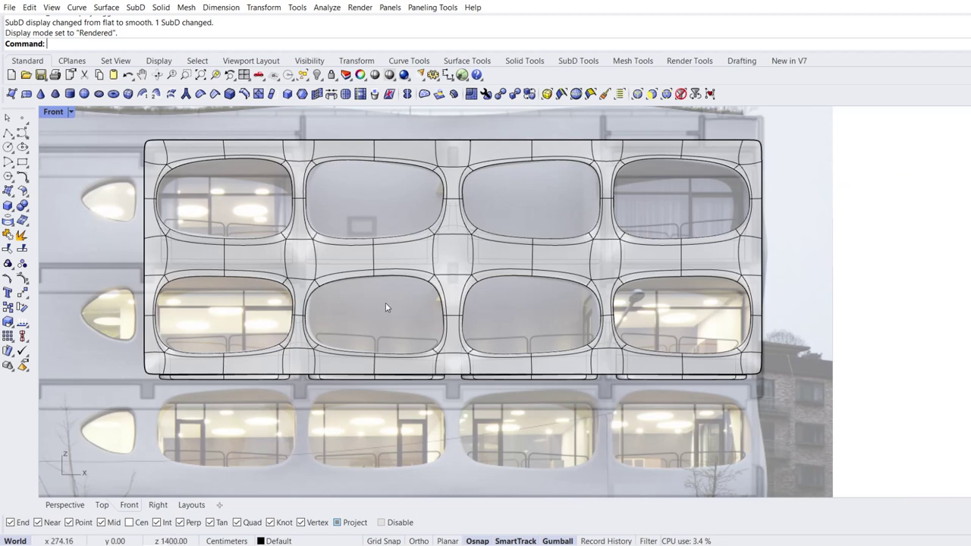
click(388, 264)
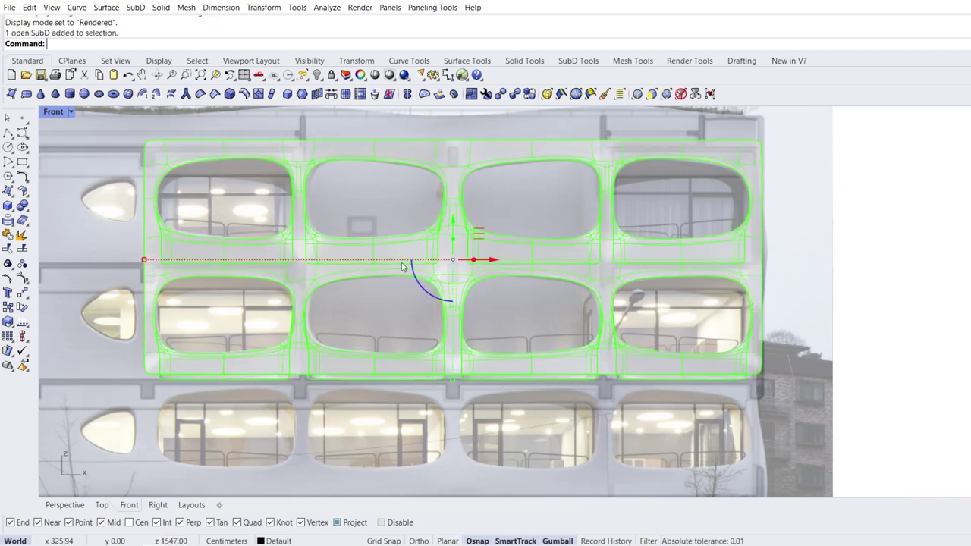
key(Tab)
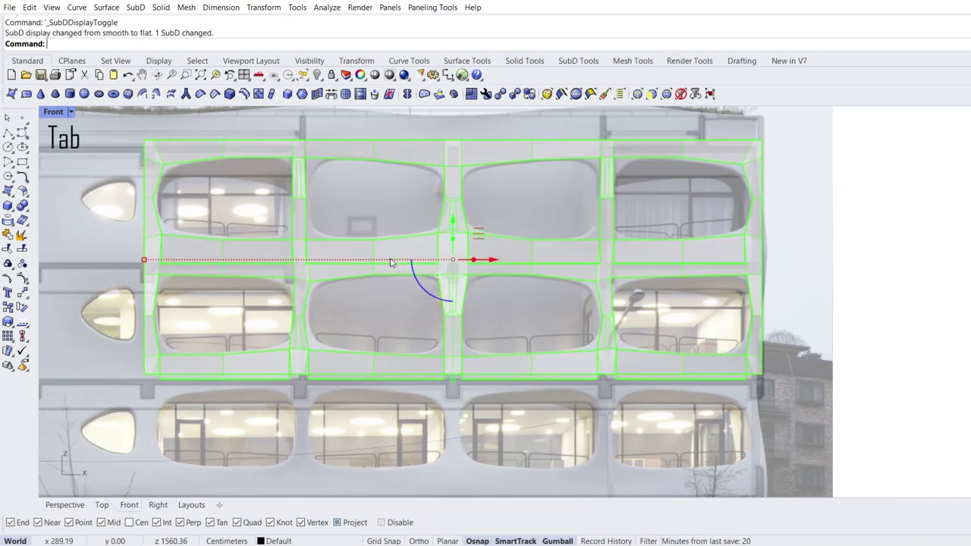
click(8, 308)
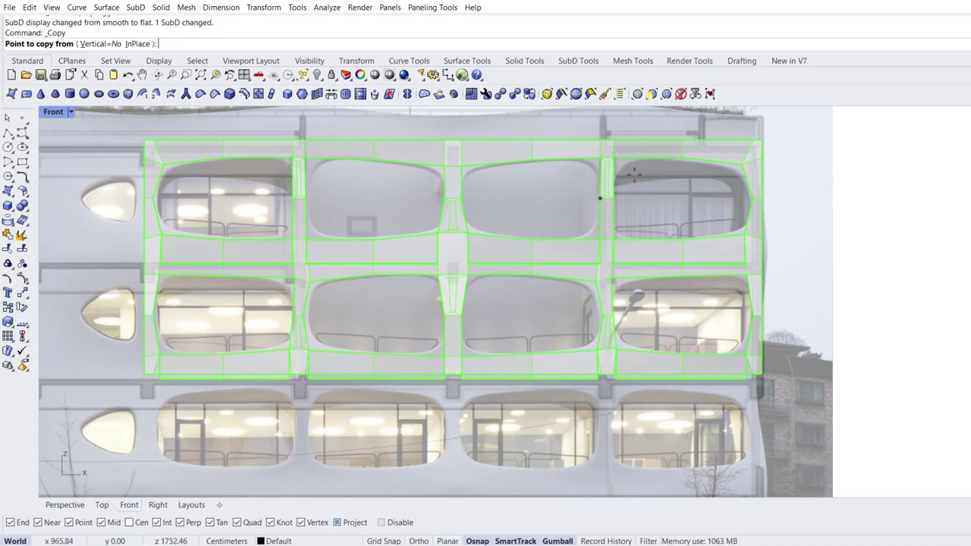
click(762, 141)
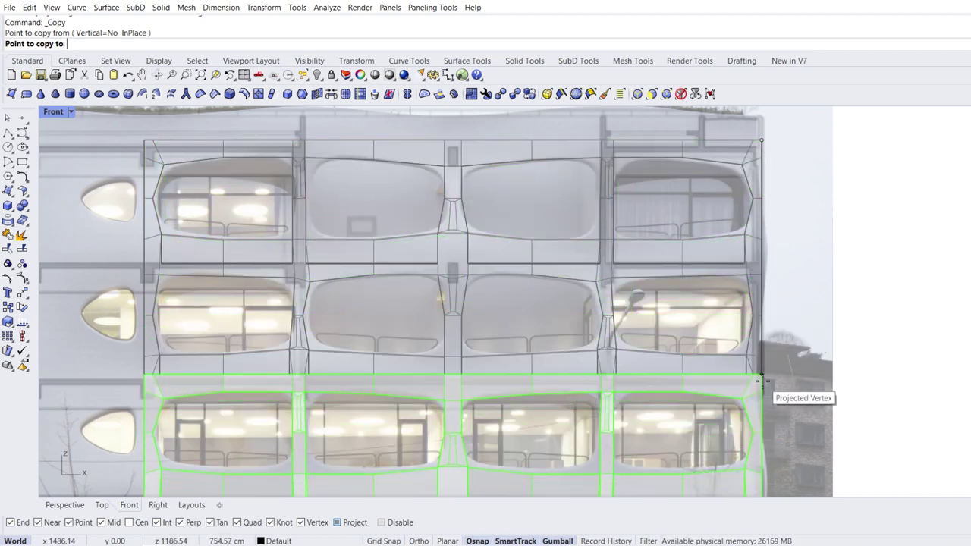
click(763, 383)
key(Return)
click(792, 340)
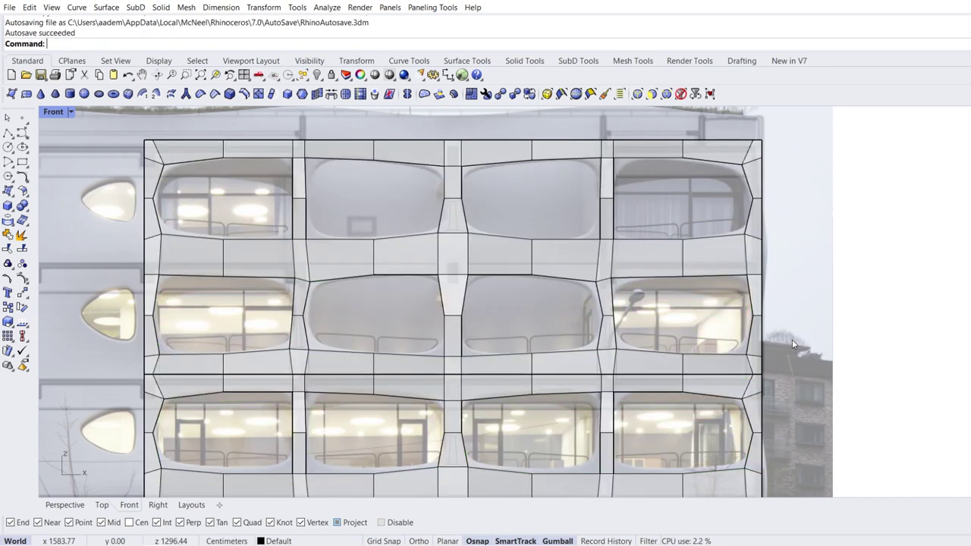
Set both stacked façade blocks to smooth display and join them into one SubD with Smooth joined edges
click(481, 375)
shift+click(478, 394)
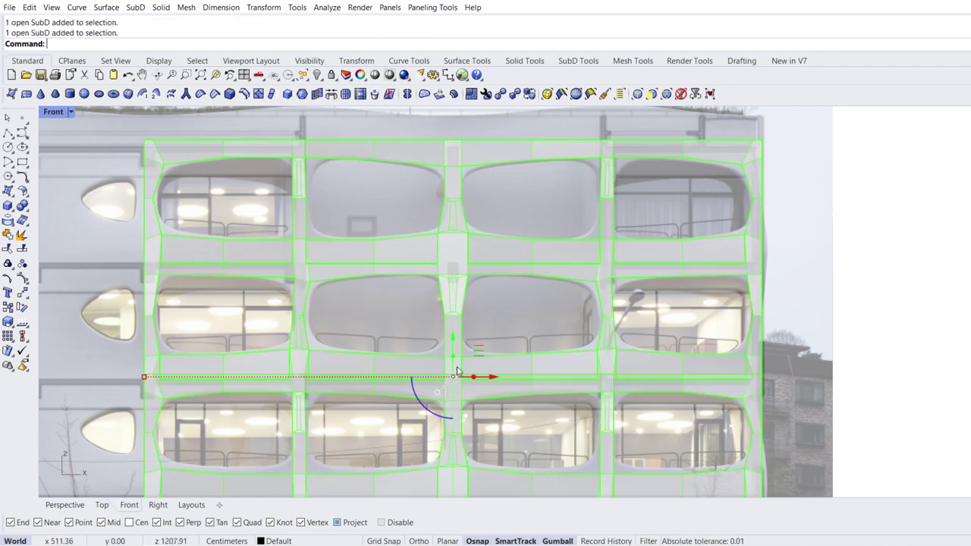
key(Tab)
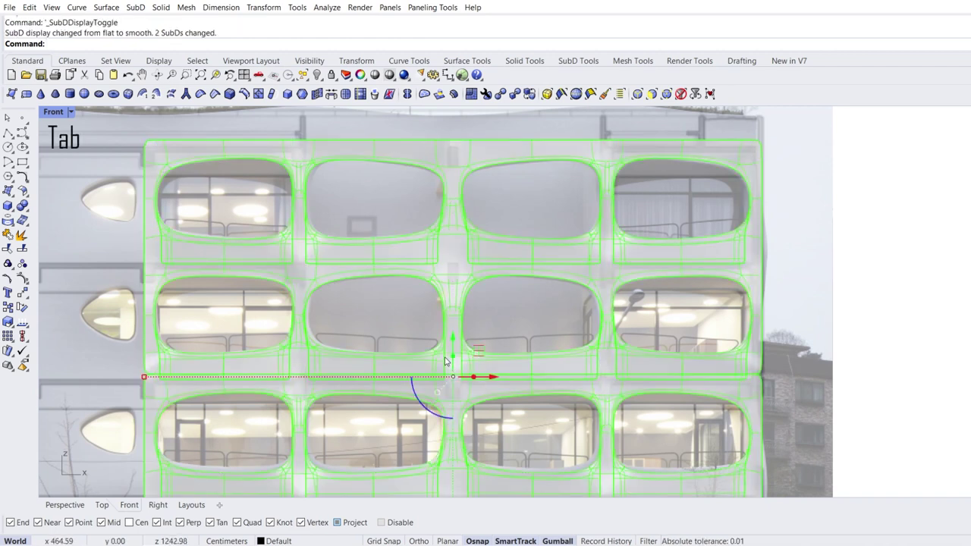
click(9, 235)
key(Return)
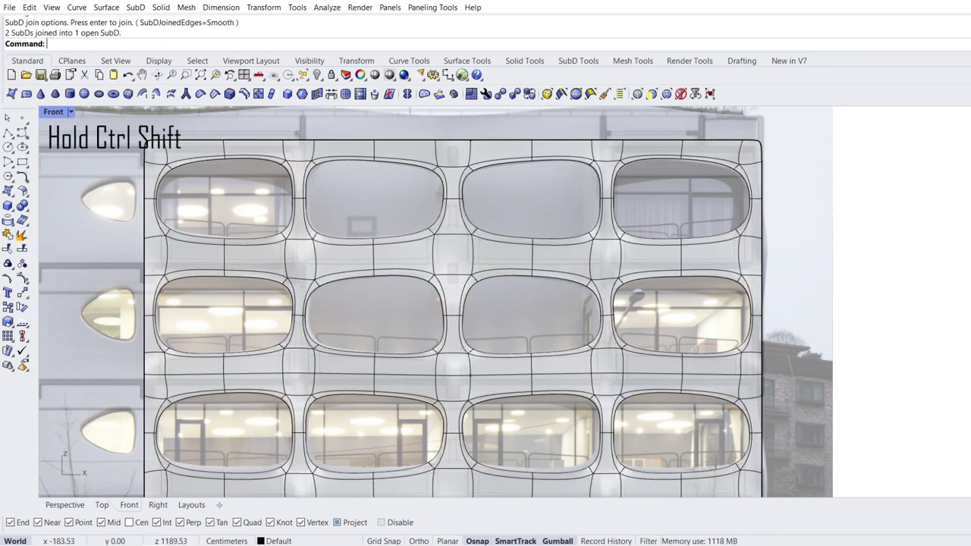
Delete the horizontal edge loop at the seam between the two joined façade blocks
ctrl+shift+double_click(243, 379)
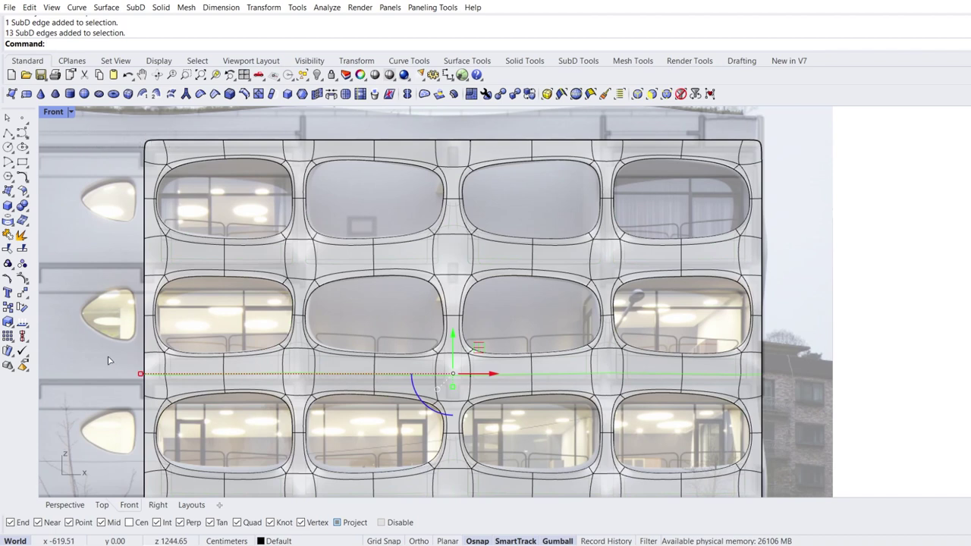
key(Delete)
right_drag(346, 402, 358, 233)
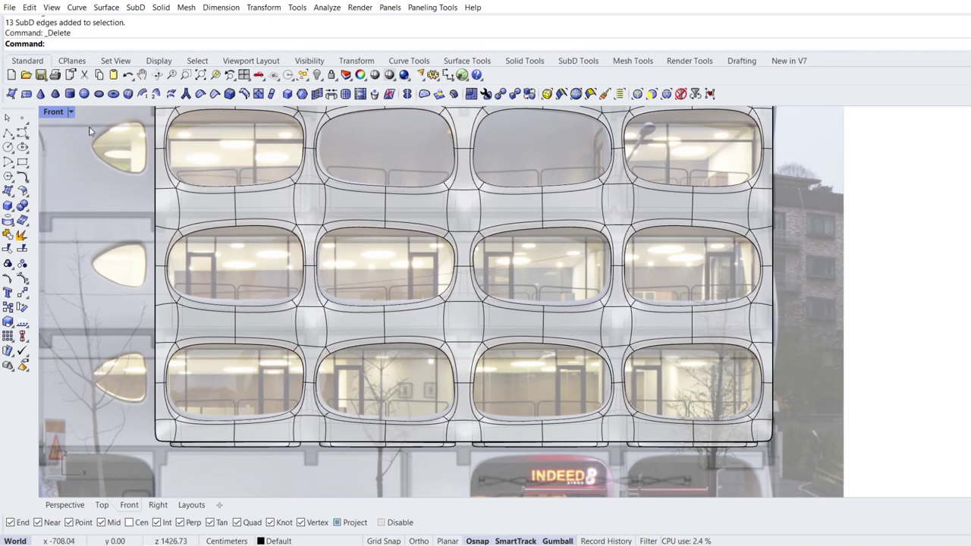
Show the Front view in Wireframe and move the two lower storeys slightly upward to match the window openings in the photo
click(72, 113)
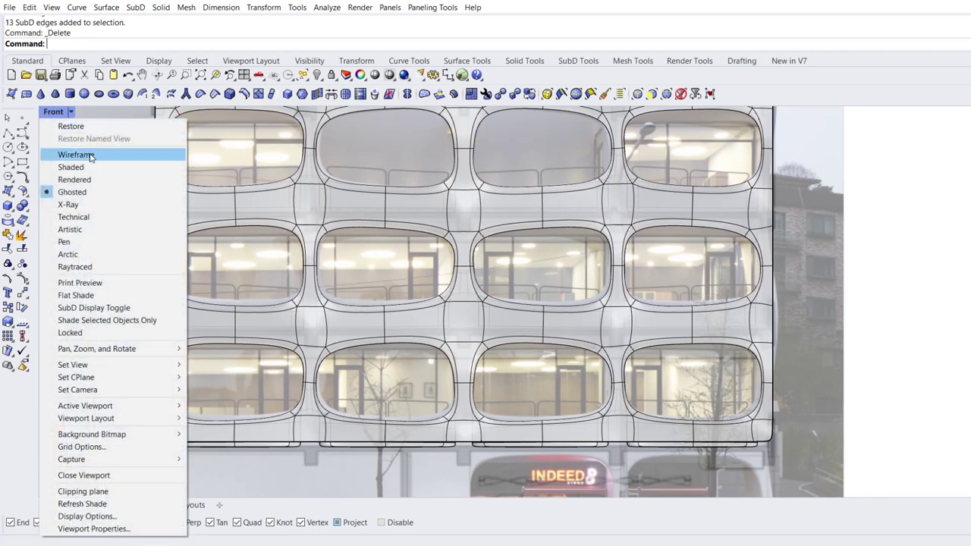
click(90, 156)
ctrl+shift+drag(114, 477, 853, 217)
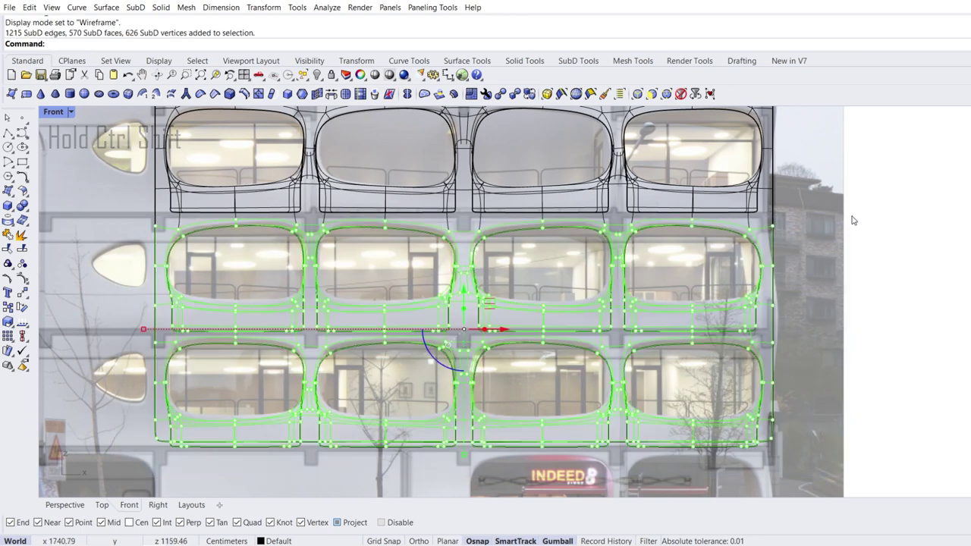
scroll(457, 309, up, 5)
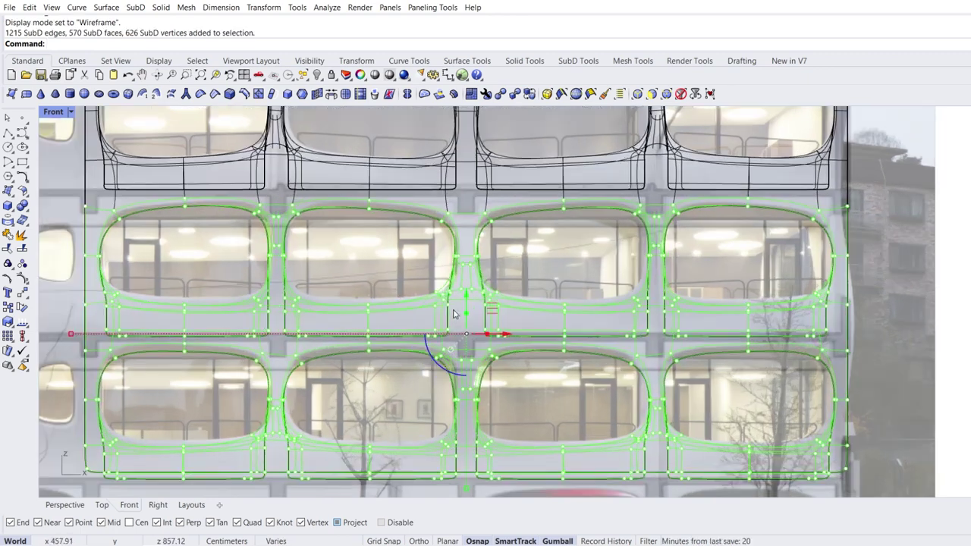
mouse_move(476, 328)
mouse_down()
mouse_move(469, 318)
mouse_move(478, 317)
mouse_up()
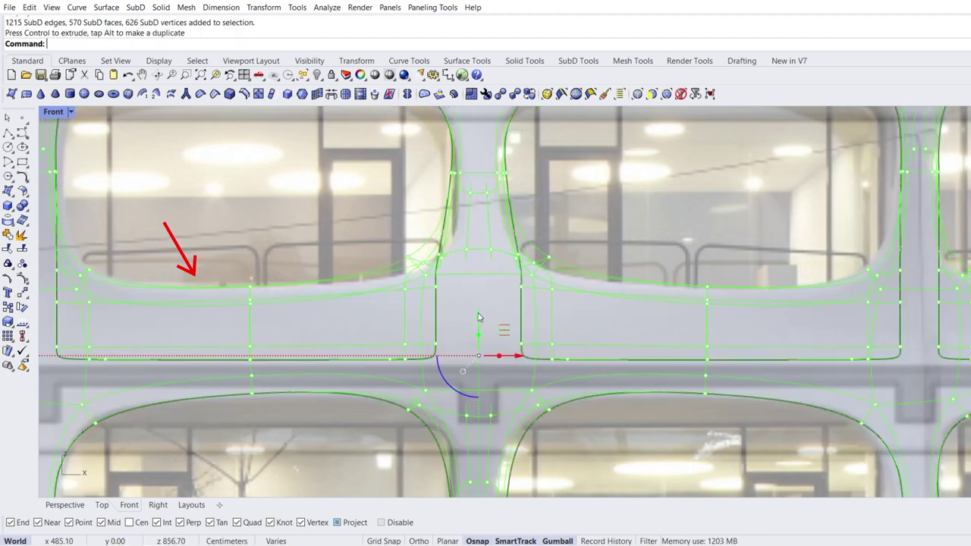
key(Escape)
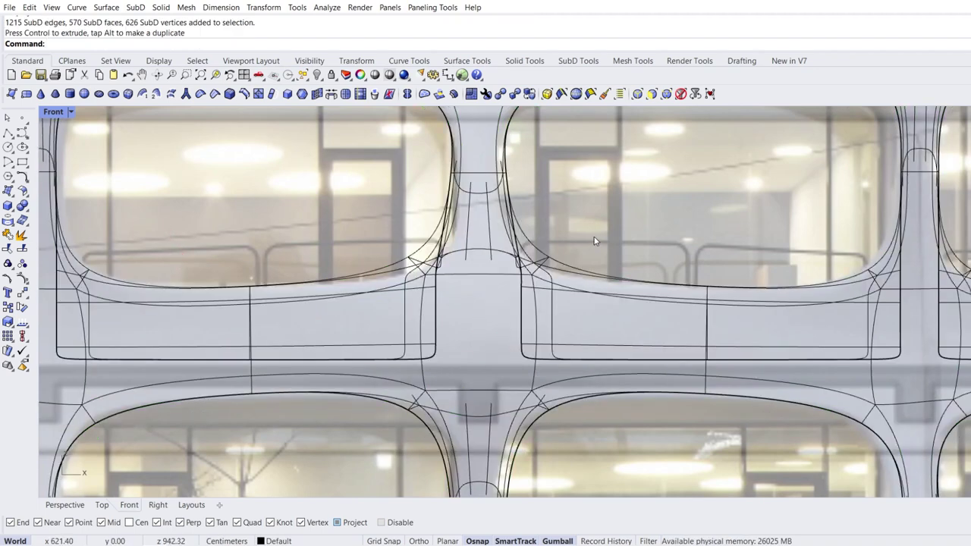
Set the Front view to Shaded and inspect the full four-storey façade in the Perspective view
scroll(594, 242, down, 8)
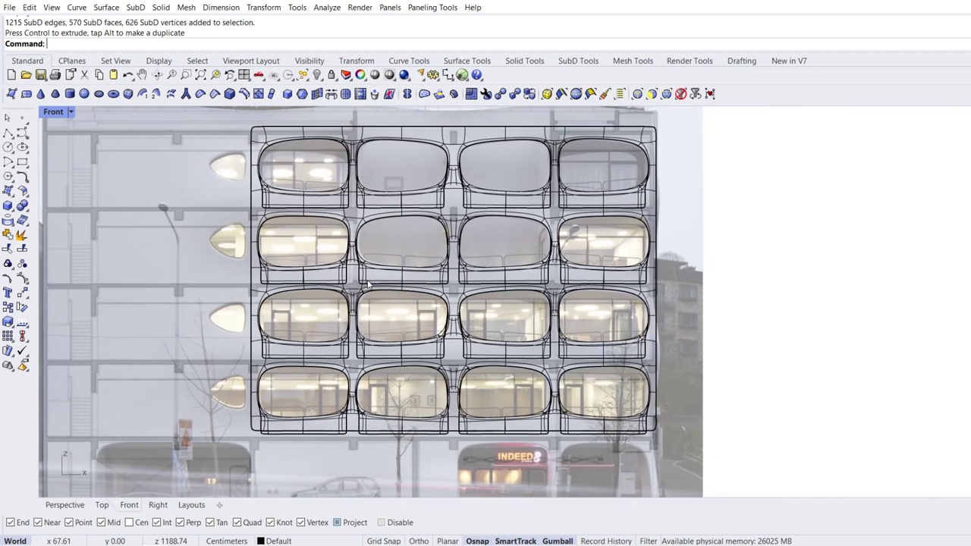
click(71, 112)
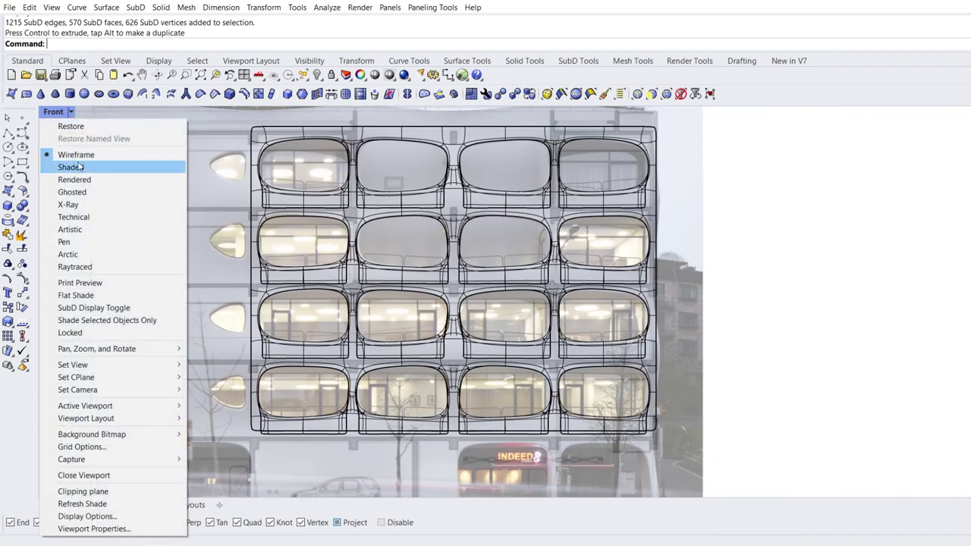
click(72, 167)
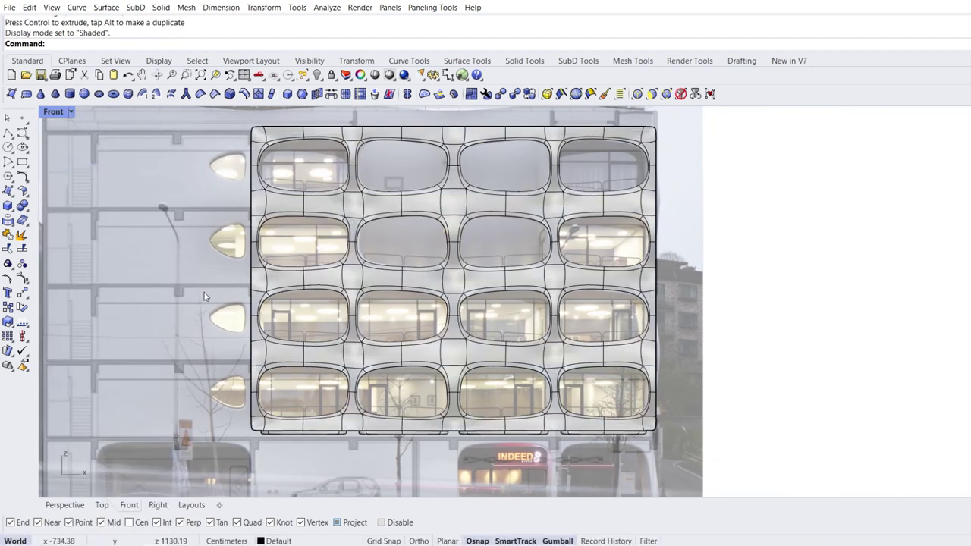
click(63, 506)
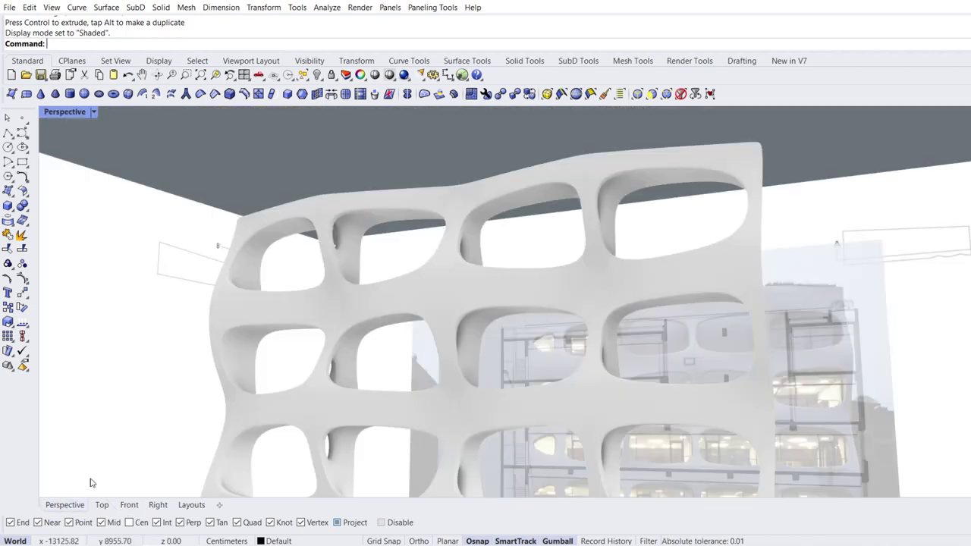
scroll(389, 359, down, 3)
right_drag(391, 353, 400, 310)
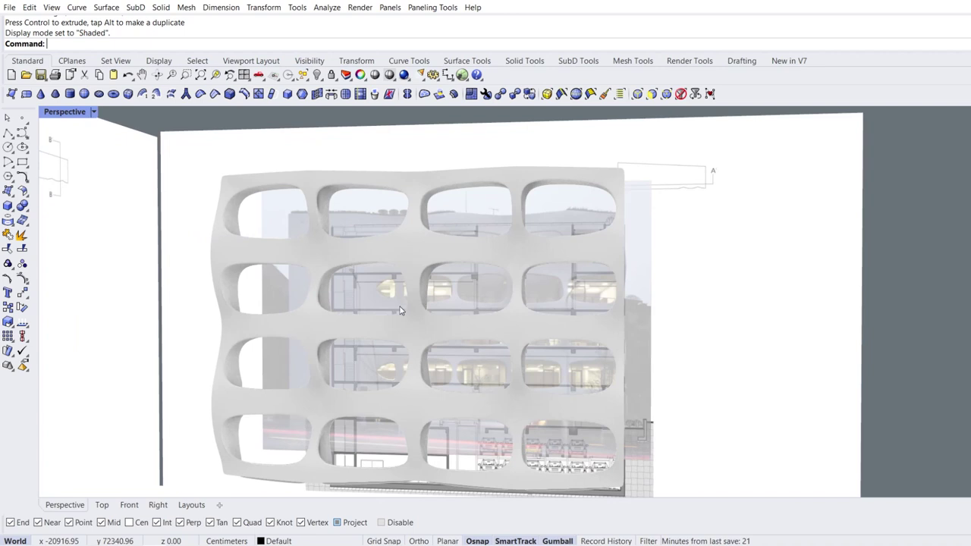
Extrude the façade's full-height left end edges outward in successive segments, following the wall and window positions in the Top view plan
click(123, 505)
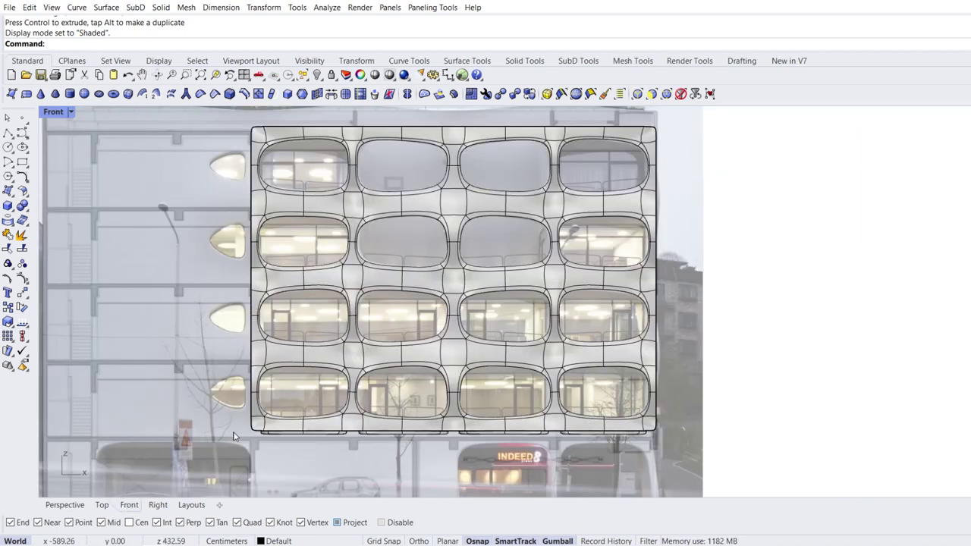
scroll(234, 437, up, 2)
ctrl+shift+click(267, 423)
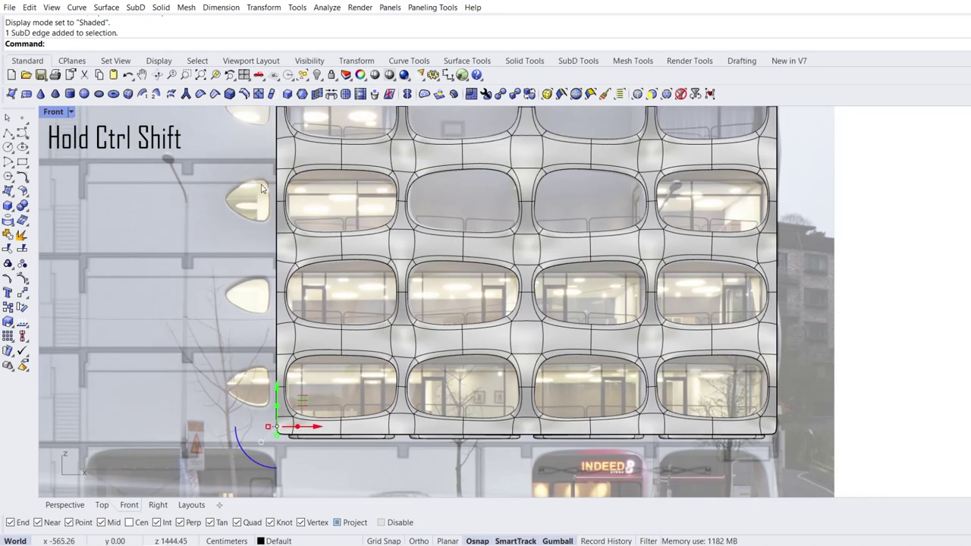
right_drag(262, 186, 265, 324)
scroll(286, 200, up, 6)
ctrl+shift+click(271, 218)
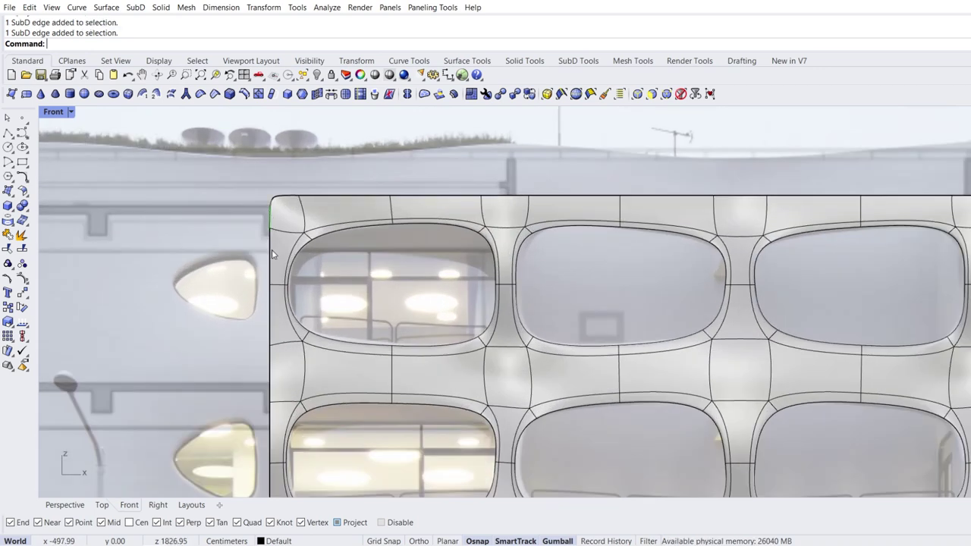
ctrl+shift+double_click(272, 256)
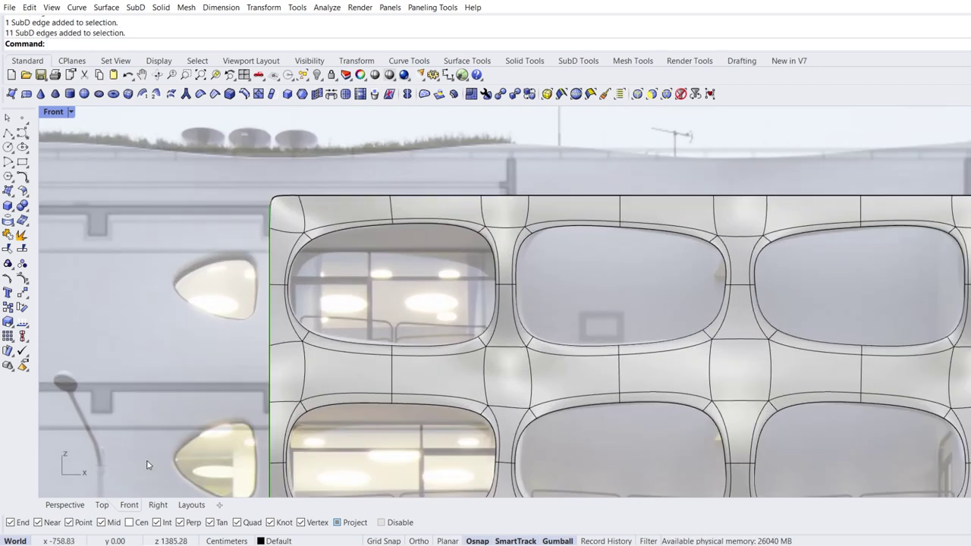
click(102, 504)
right_drag(188, 346, 570, 298)
scroll(554, 295, down, 4)
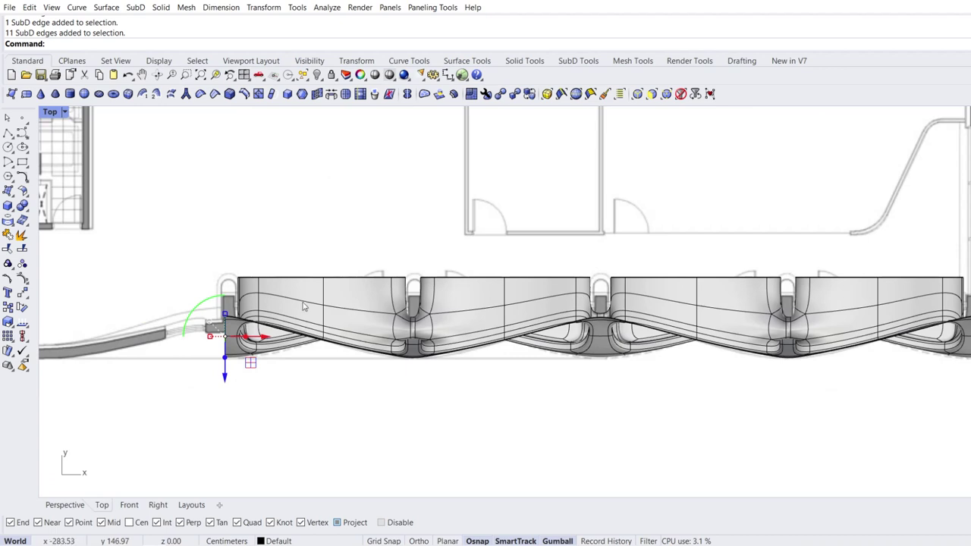
right_drag(291, 308, 447, 295)
scroll(331, 329, up, 2)
scroll(331, 337, up, 2)
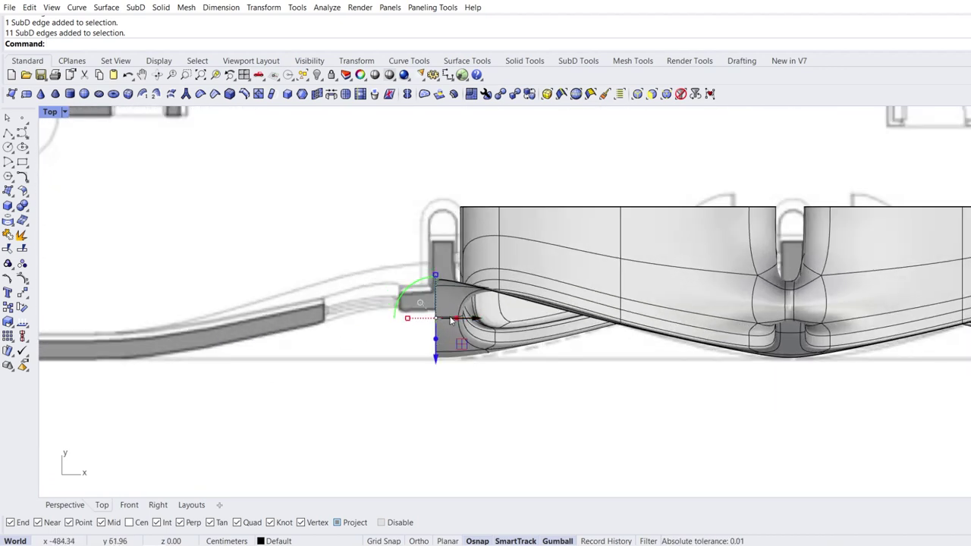
drag(456, 320, 344, 324)
right_drag(314, 304, 421, 300)
drag(466, 319, 281, 334)
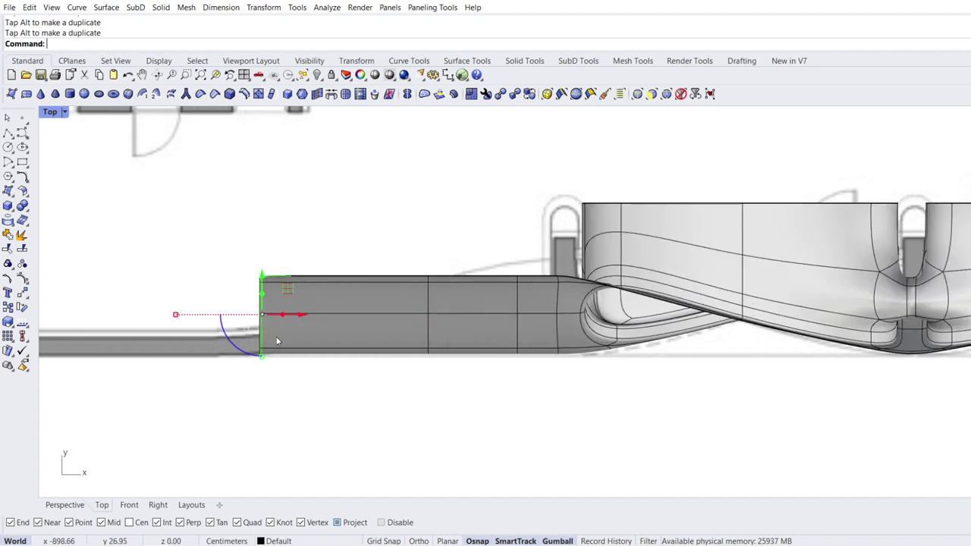
Show the Top view in Wireframe with the SubD flat and align the extruded end edges by Top to their front corner vertex
right_drag(291, 367, 325, 342)
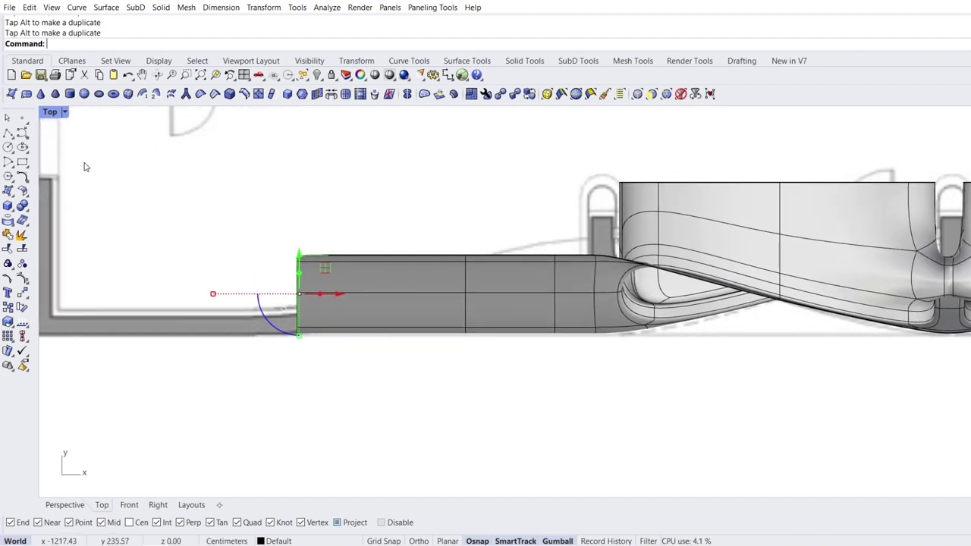
click(64, 113)
click(77, 155)
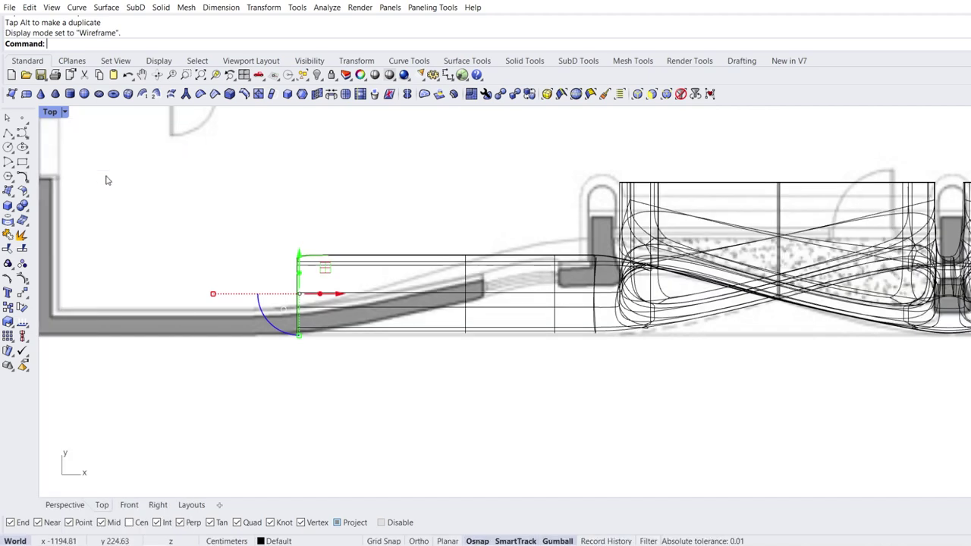
key(Tab)
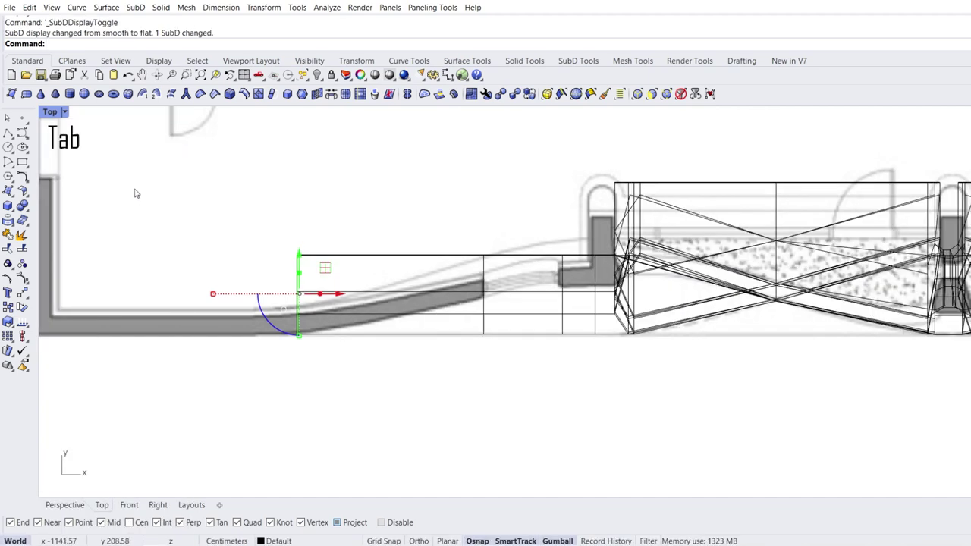
click(23, 336)
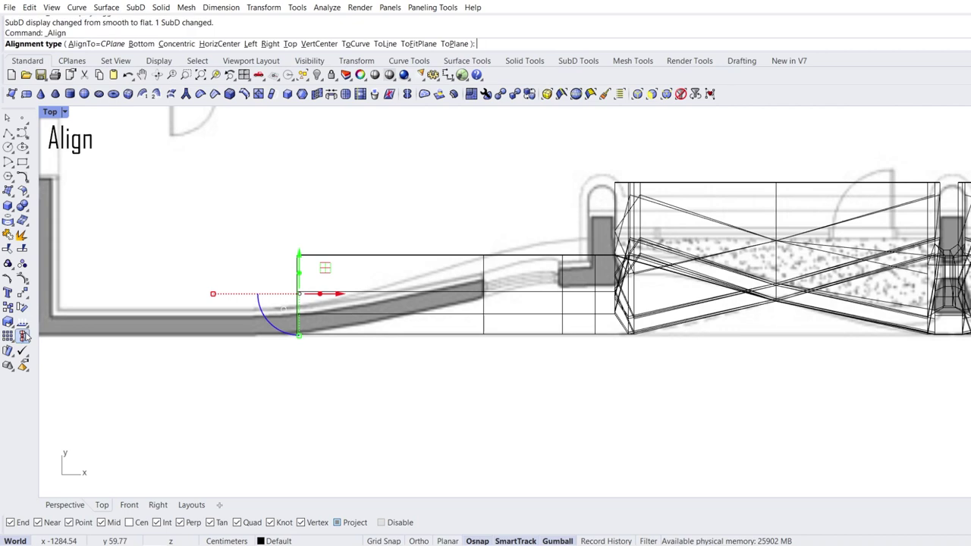
click(290, 43)
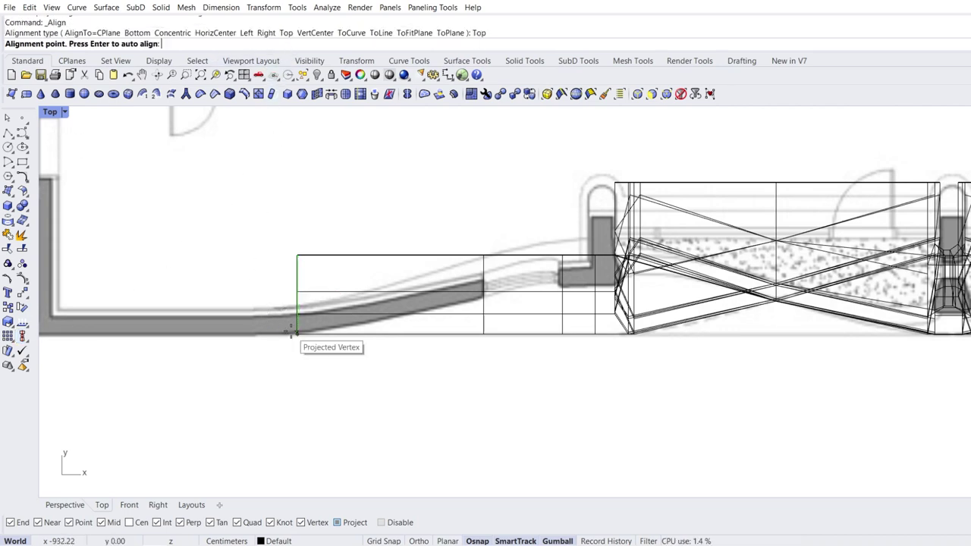
click(296, 334)
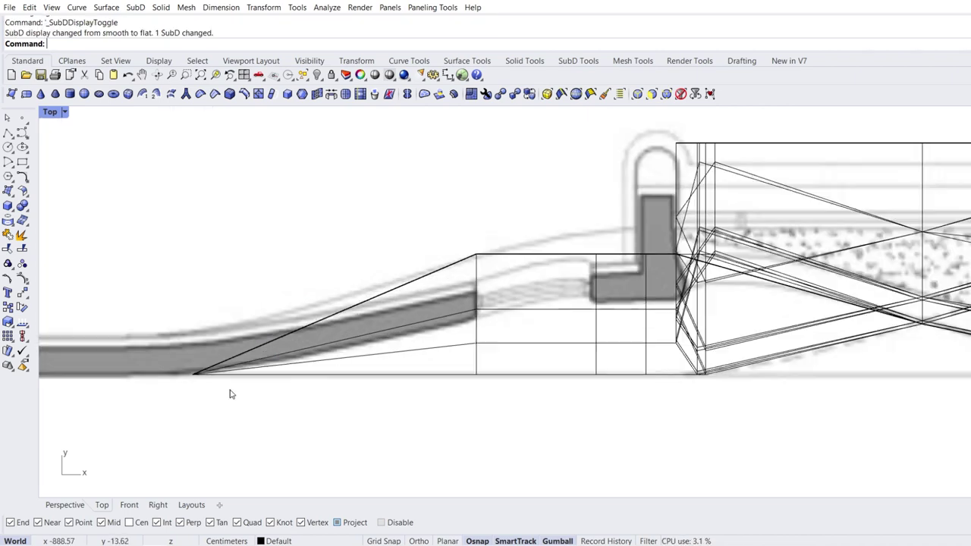
Extrude the collapsed end edges in the Front view in segments past the stair wall to the building's left edge
right_drag(231, 390, 536, 371)
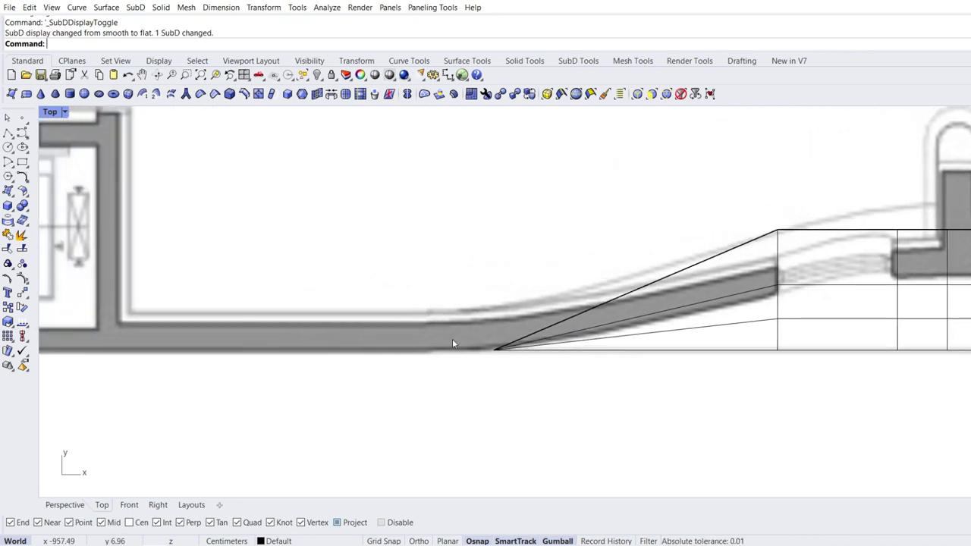
ctrl+shift+drag(460, 314, 513, 387)
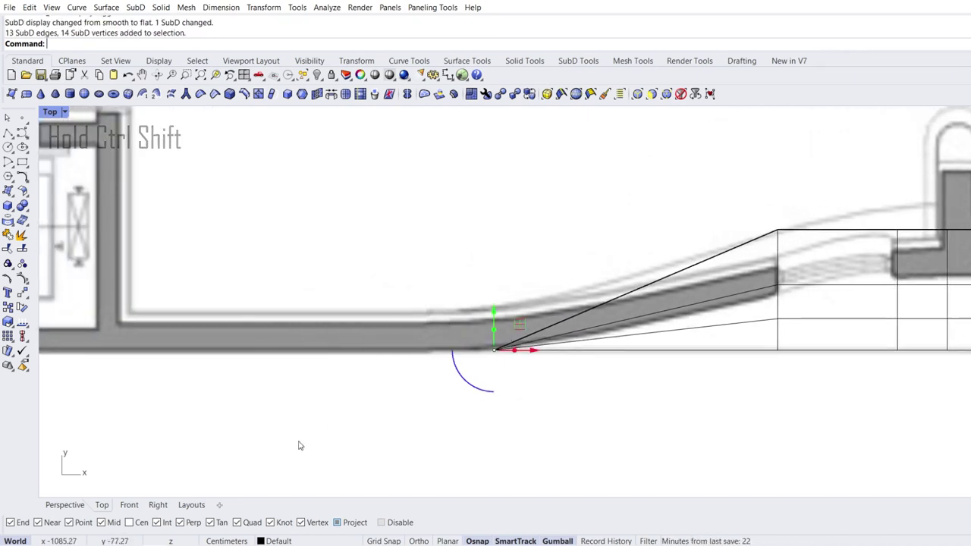
click(130, 505)
scroll(344, 398, down, 5)
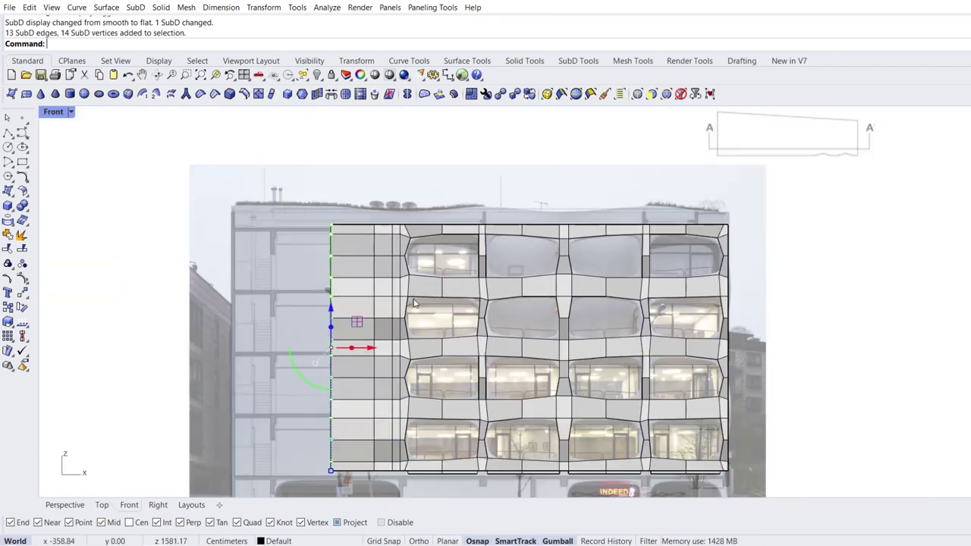
scroll(427, 264, up, 2)
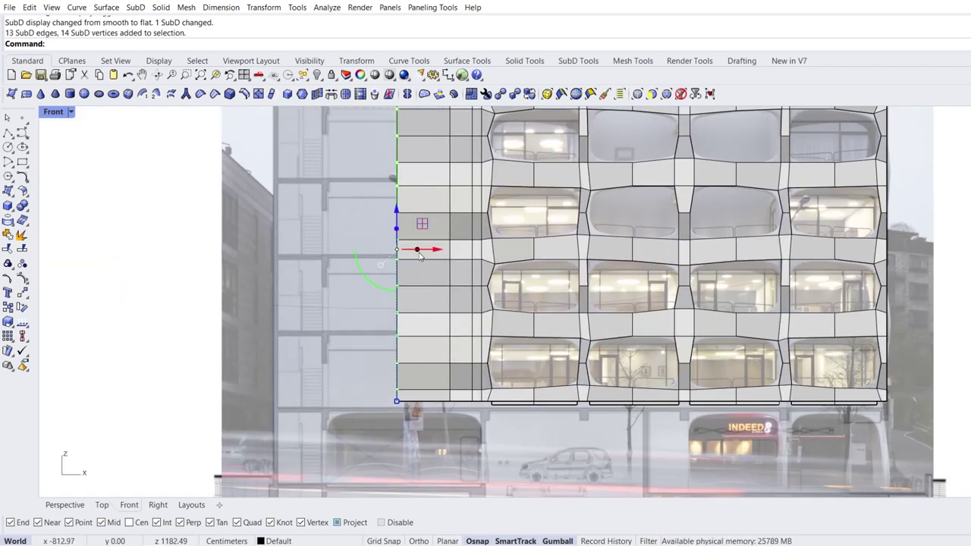
drag(419, 253, 295, 262)
click(172, 268)
Show the Front view in Wireframe and shift the two vertical edge loops beside the stairs right onto the wall in the reference
right_drag(459, 382, 363, 284)
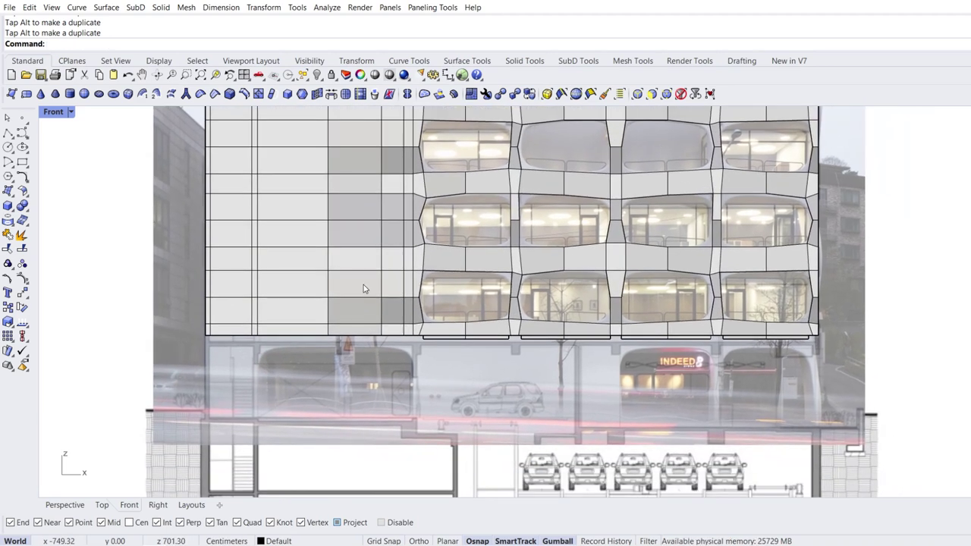
click(72, 112)
click(76, 156)
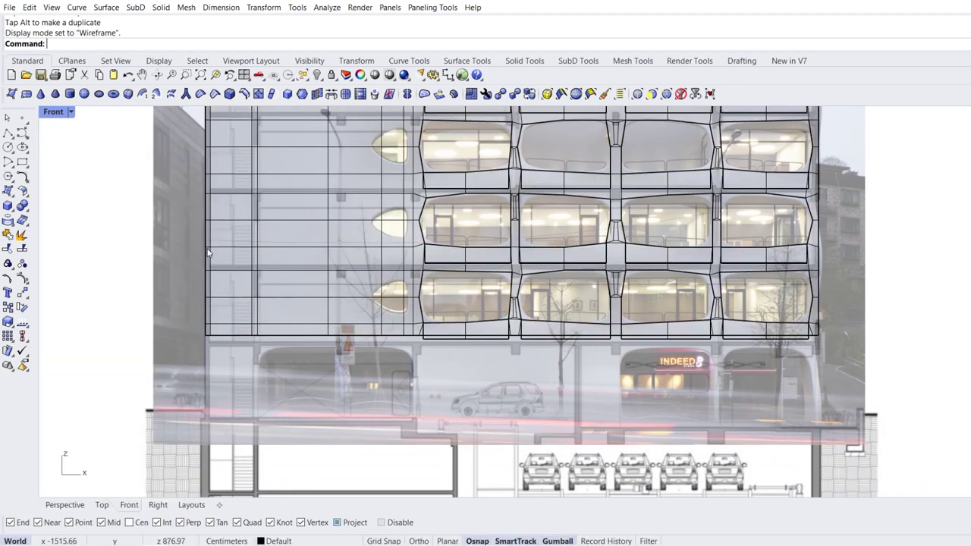
mouse_move(368, 281)
right_down()
mouse_move(391, 326)
mouse_move(393, 360)
right_up()
right_drag(301, 212, 326, 259)
scroll(298, 173, up, 2)
double_click(306, 191)
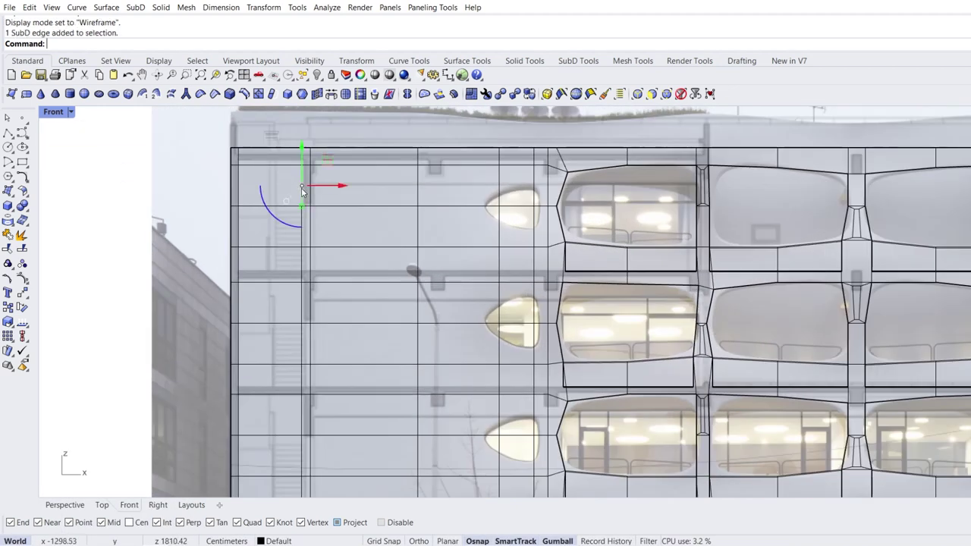
scroll(317, 378, up, 3)
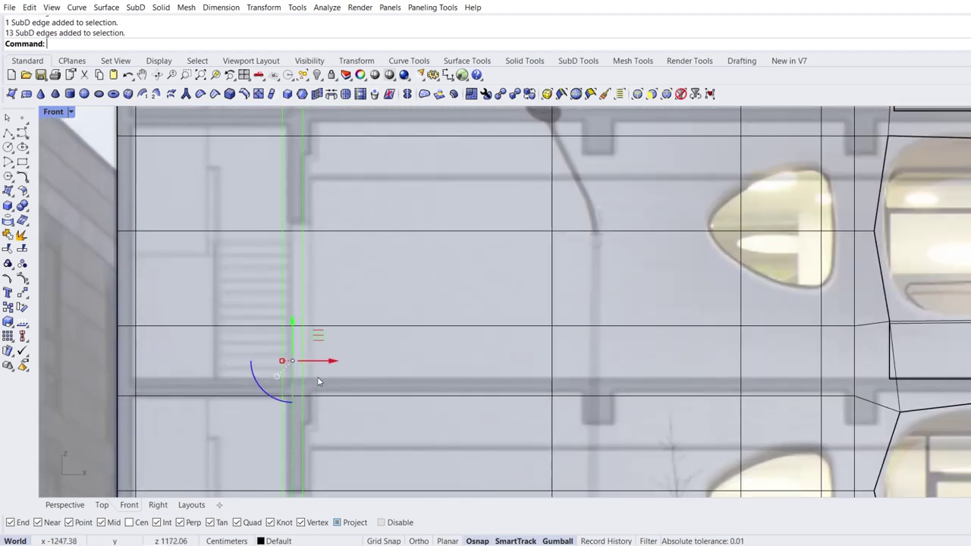
drag(333, 359, 338, 361)
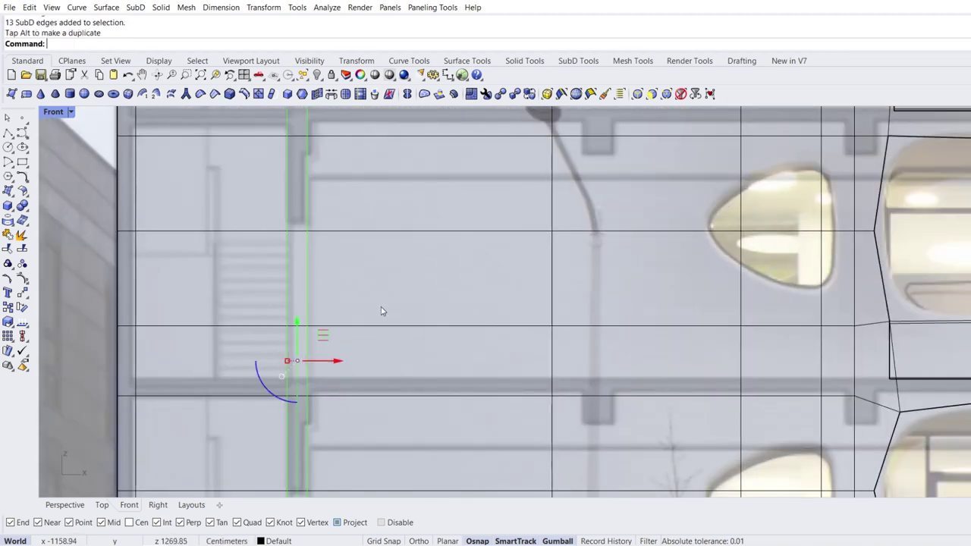
click(394, 281)
scroll(372, 255, down, 3)
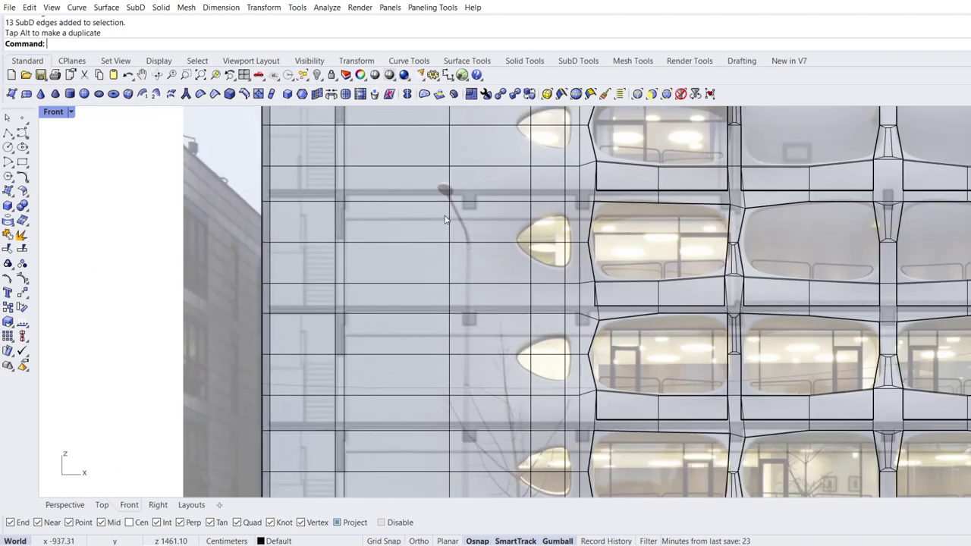
Show the Front view in Ghosted and select the two stacked SubD faces over the small window on each of the four storeys
right_drag(445, 216, 423, 221)
click(72, 112)
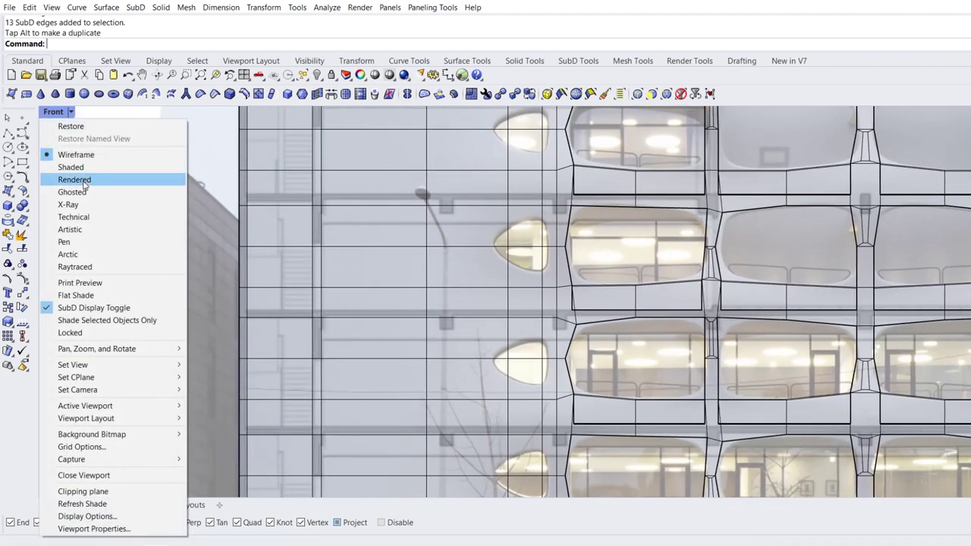
click(99, 196)
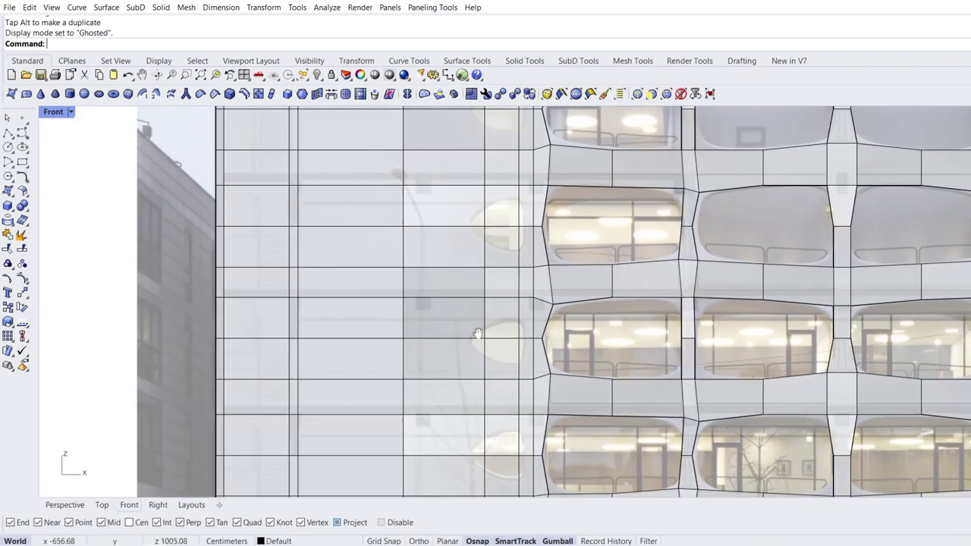
scroll(433, 256, up, 3)
ctrl+shift+click(452, 392)
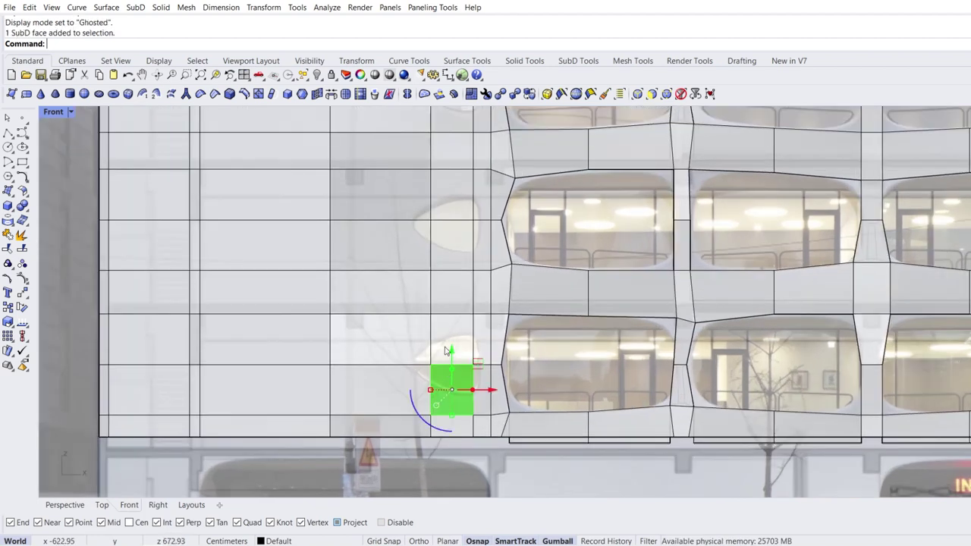
ctrl+shift+click(446, 350)
right_drag(446, 242, 449, 338)
ctrl+shift+click(448, 339)
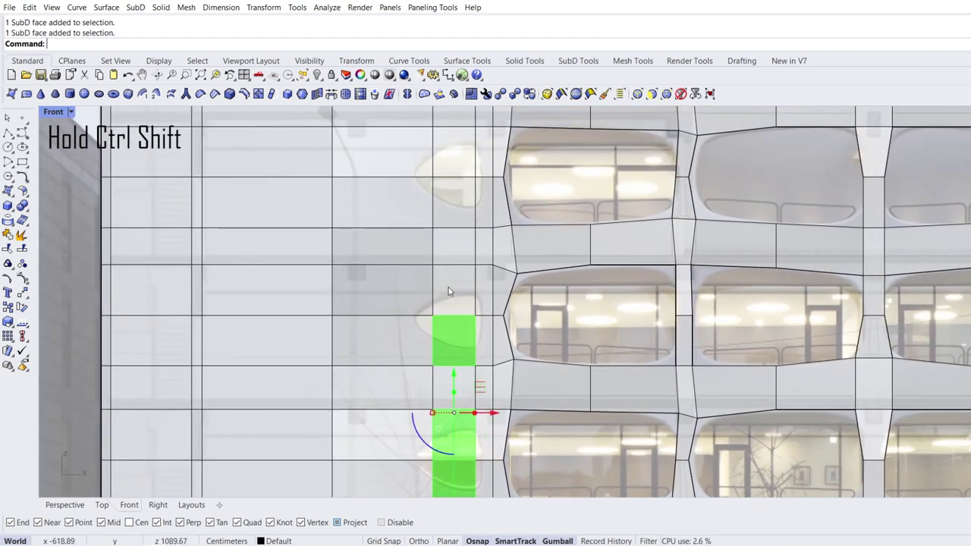
ctrl+shift+click(451, 292)
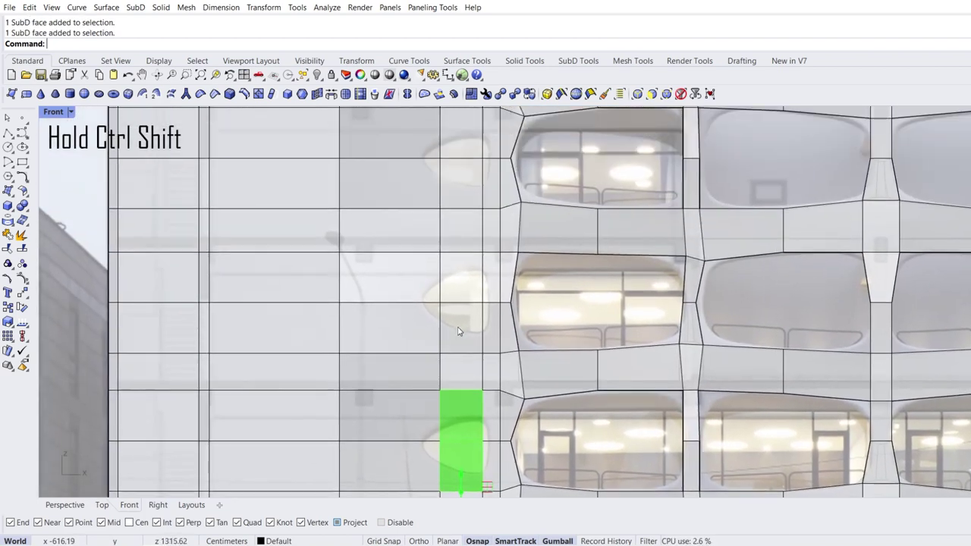
ctrl+shift+click(462, 331)
ctrl+shift+click(462, 281)
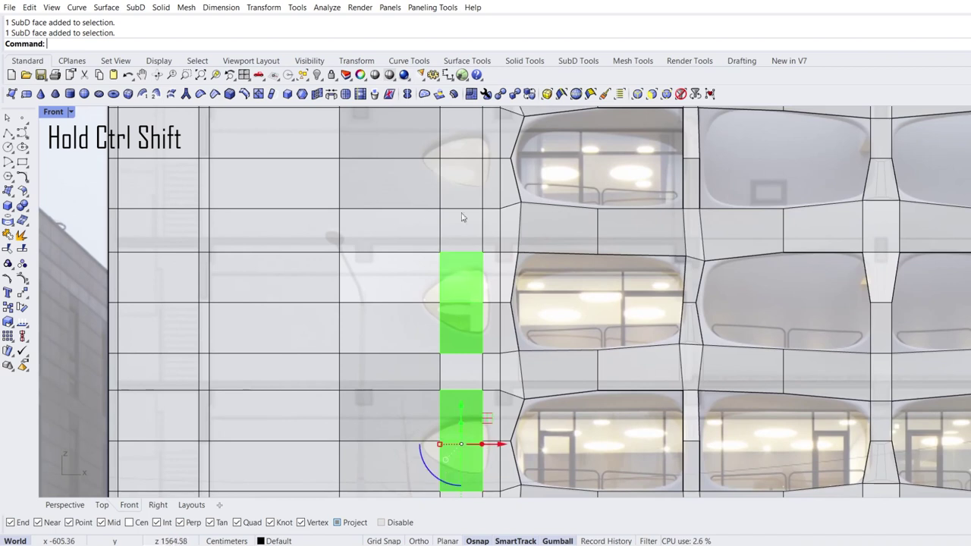
right_drag(461, 189, 475, 314)
ctrl+shift+click(473, 310)
ctrl+shift+click(476, 259)
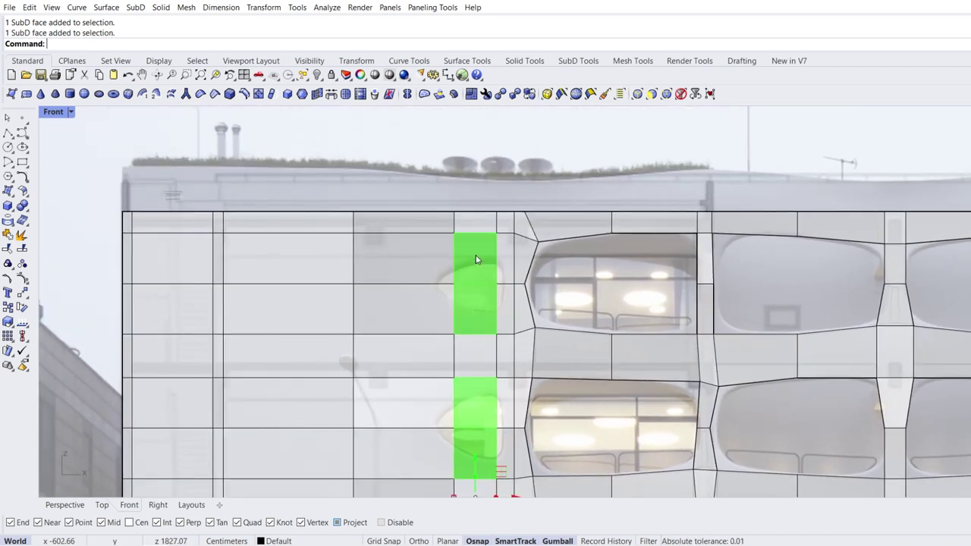
Show the SubD smooth, inset the selected faces by 0.10 in Group mode and delete the inner faces to open the small windows
key(Tab)
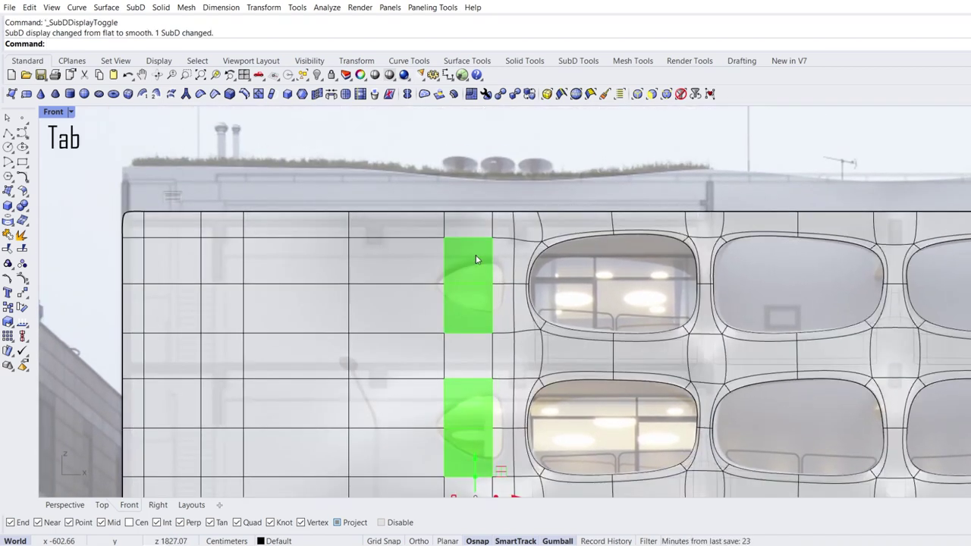
right_drag(473, 339, 468, 325)
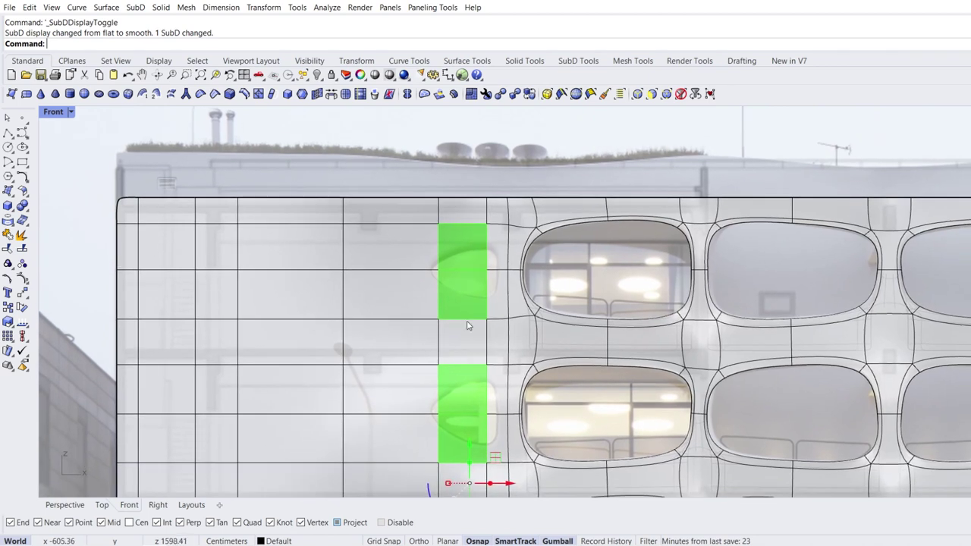
click(303, 94)
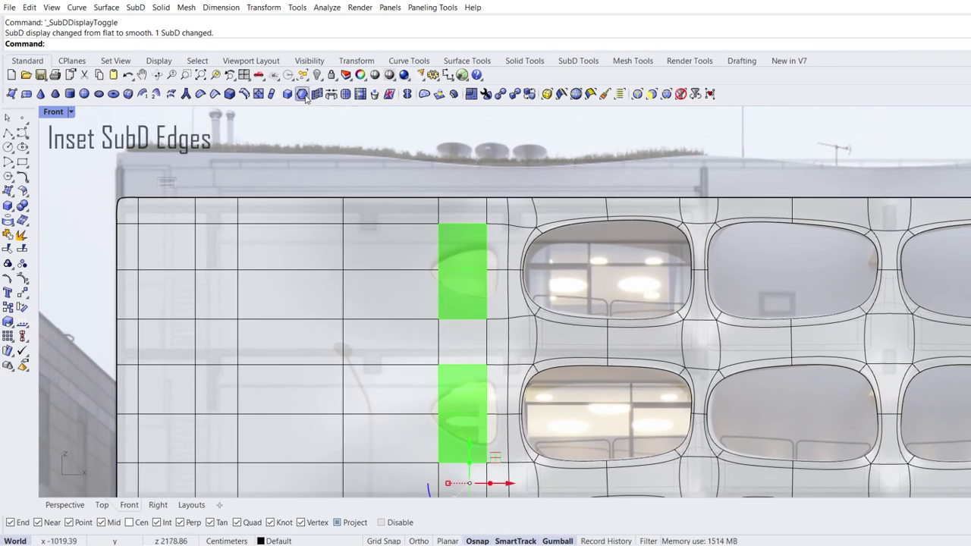
key(Return)
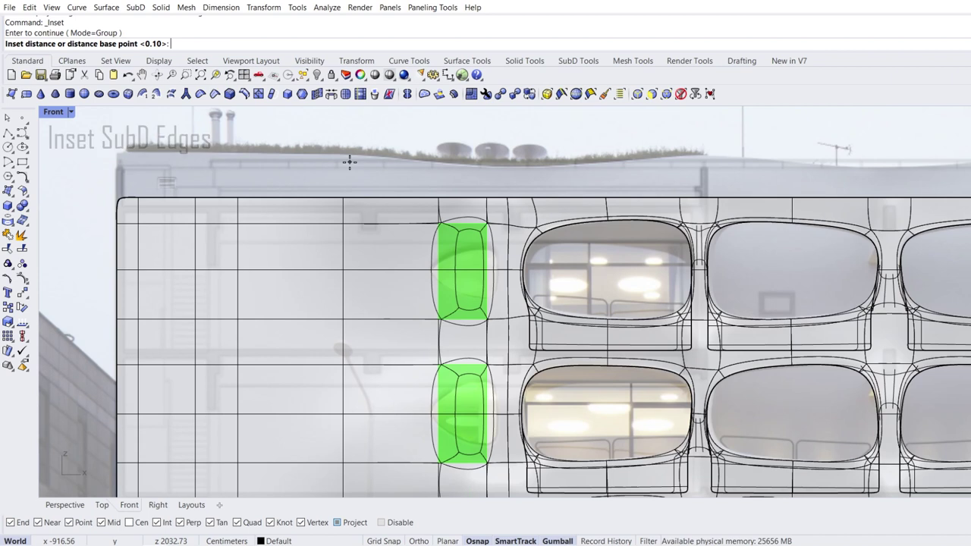
key(Return)
scroll(444, 324, down, 5)
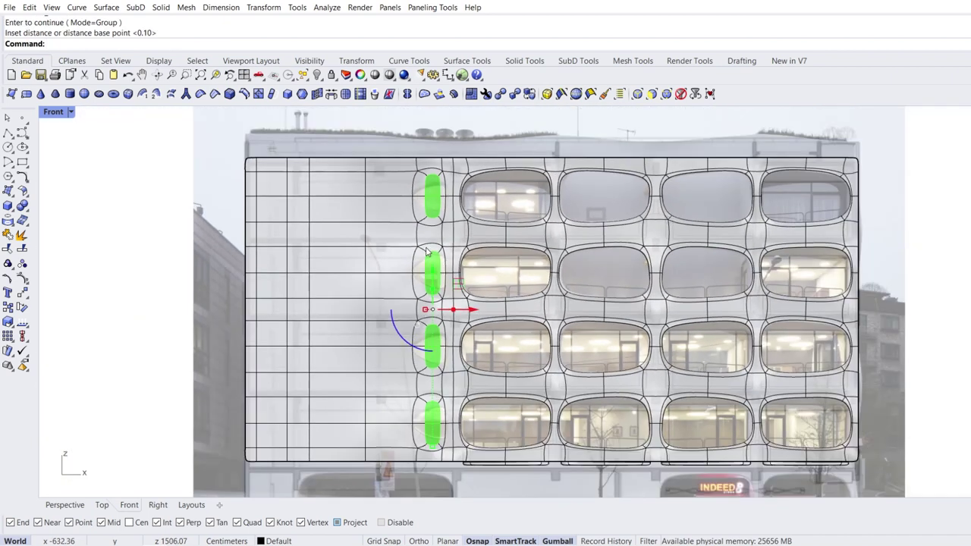
key(Delete)
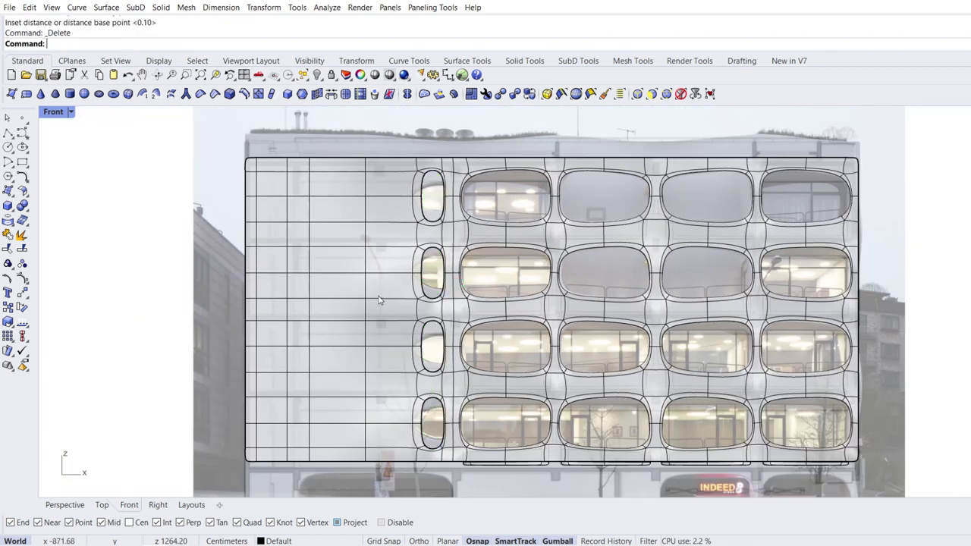
Pull the left middle vertex of the outer ring around the lowest small window further left, and check the cage in flat display
scroll(441, 446, up, 5)
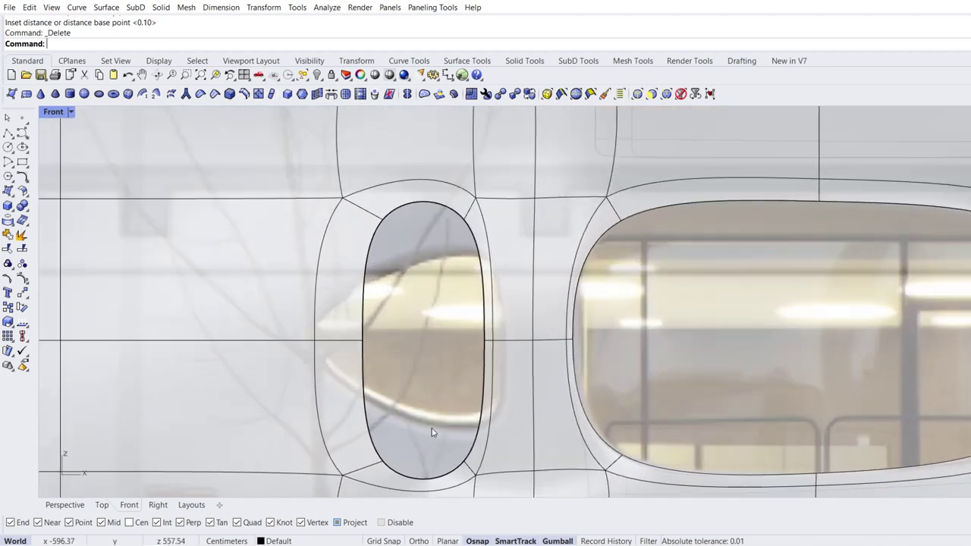
right_drag(436, 440, 479, 365)
scroll(462, 371, down, 2)
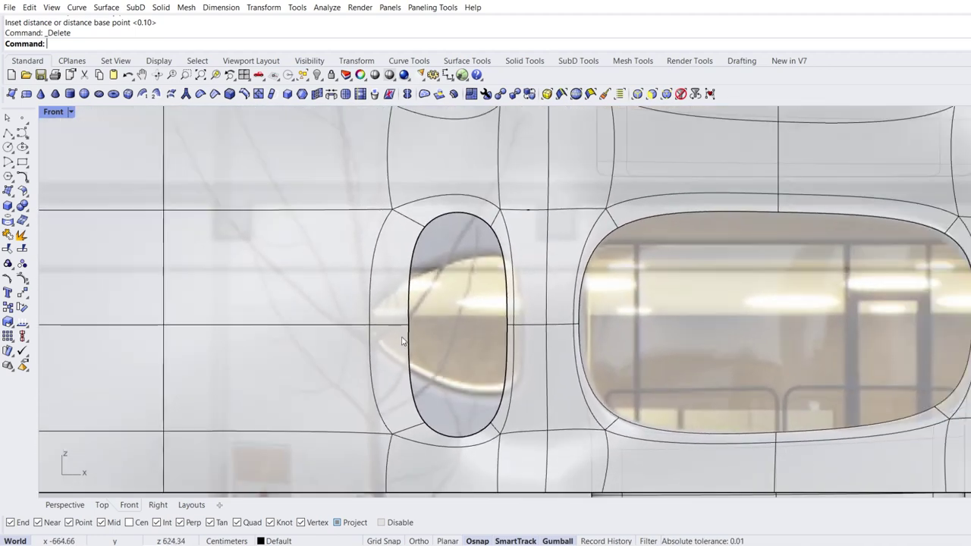
ctrl+shift+click(371, 325)
drag(408, 326, 347, 326)
click(453, 323)
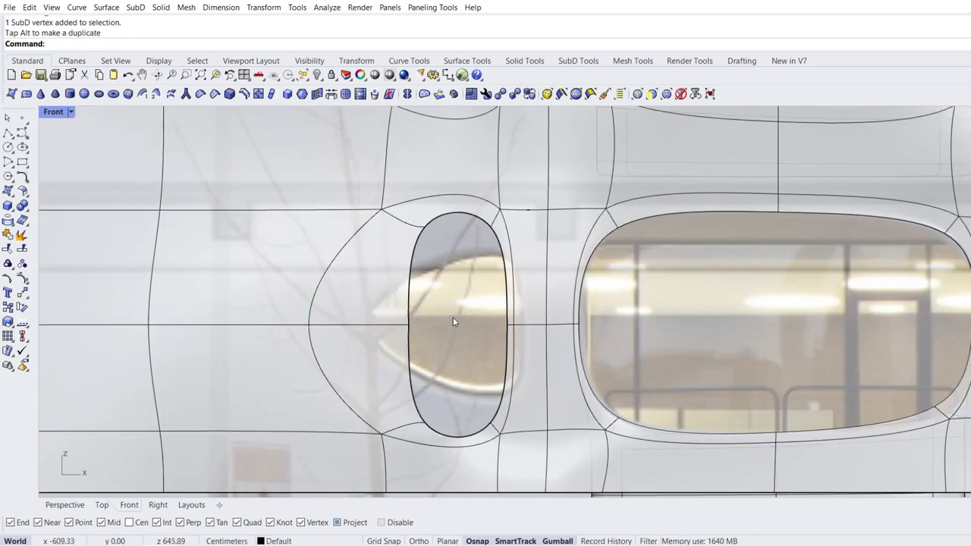
key(Tab)
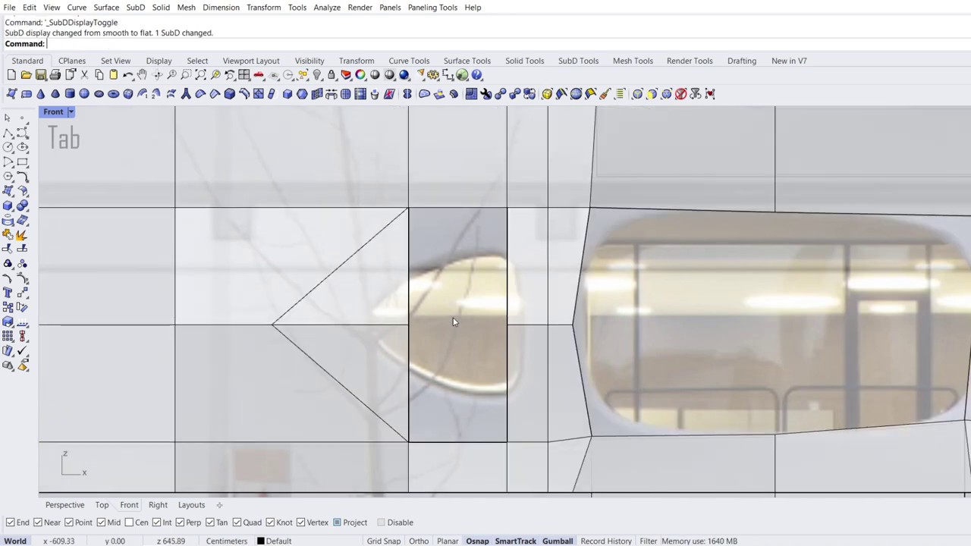
key(Tab)
Widen the lowest small window by moving its right ring and rim vertices right and its left rim vertex to the reference tip
click(514, 327)
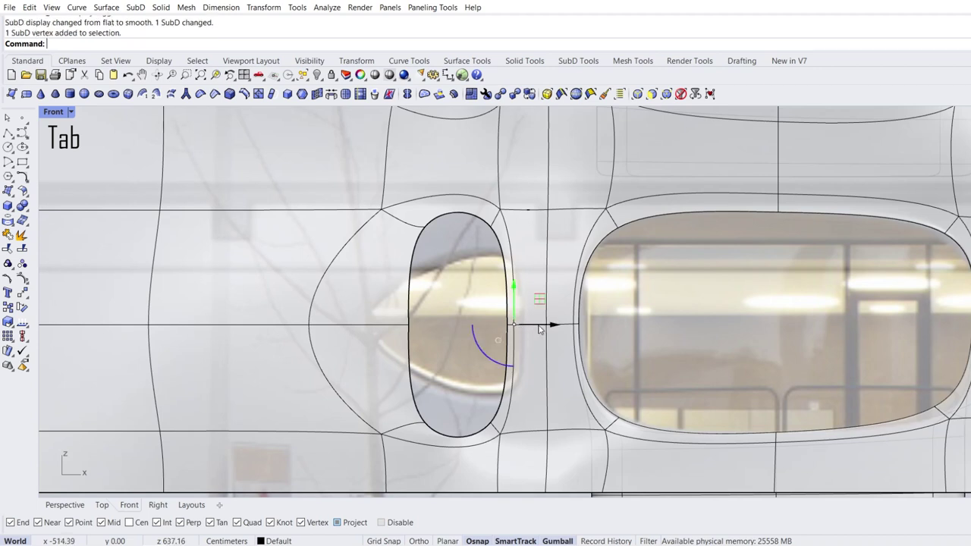
mouse_move(547, 334)
mouse_down()
mouse_move(563, 332)
mouse_move(546, 331)
mouse_up()
click(510, 328)
click(445, 322)
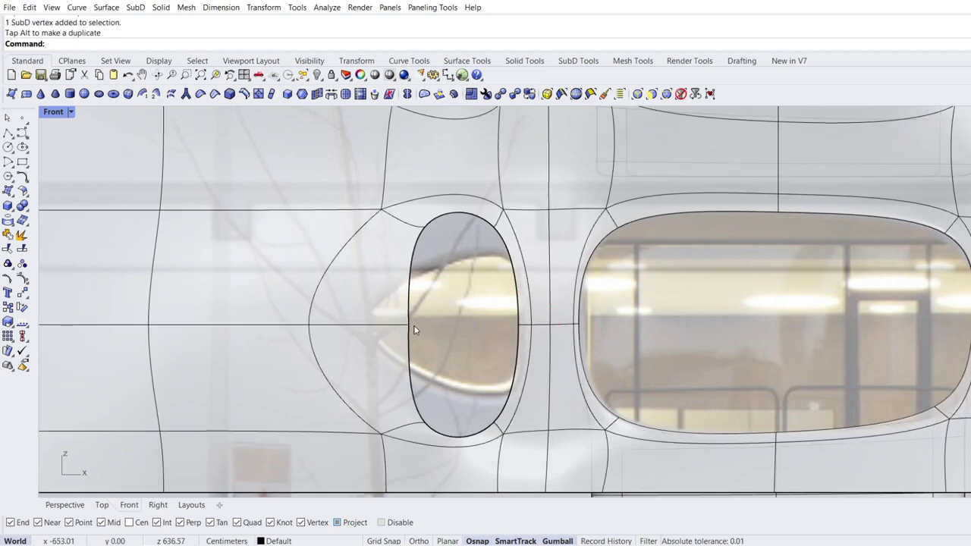
click(409, 326)
drag(447, 326, 397, 327)
key(Escape)
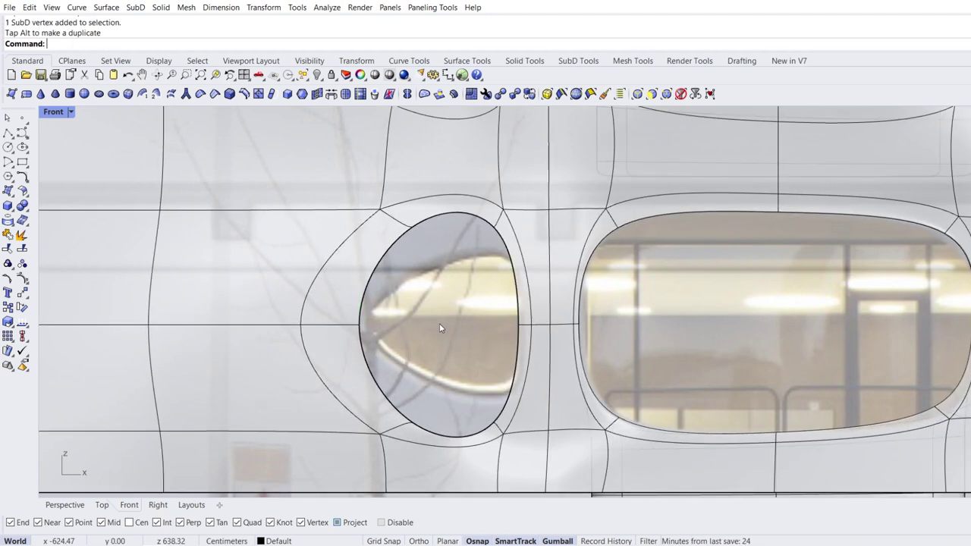
Scale the lowest small window's rim loop down vertically, then shift its two left edges right and narrow them to match the pointed tip
ctrl+shift+double_click(443, 437)
drag(427, 451, 429, 407)
key(Escape)
ctrl+shift+click(373, 294)
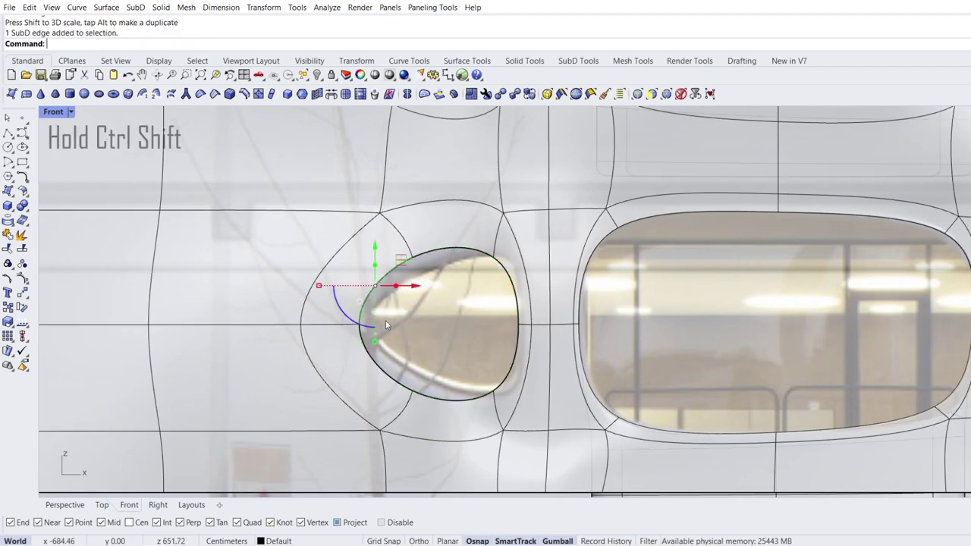
ctrl+shift+click(364, 343)
drag(417, 329, 424, 367)
drag(383, 415, 386, 390)
key(Escape)
Shift the lowest small window's two right corner vertices right, and move the outer ring's right middle vertex right in flat display
ctrl+shift+click(494, 264)
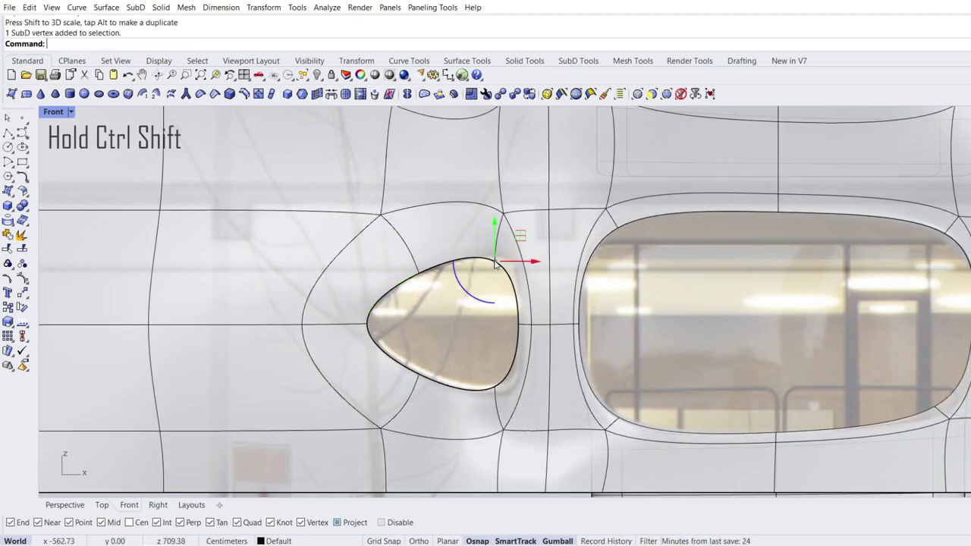
ctrl+shift+click(496, 387)
drag(537, 328, 540, 329)
key(Tab)
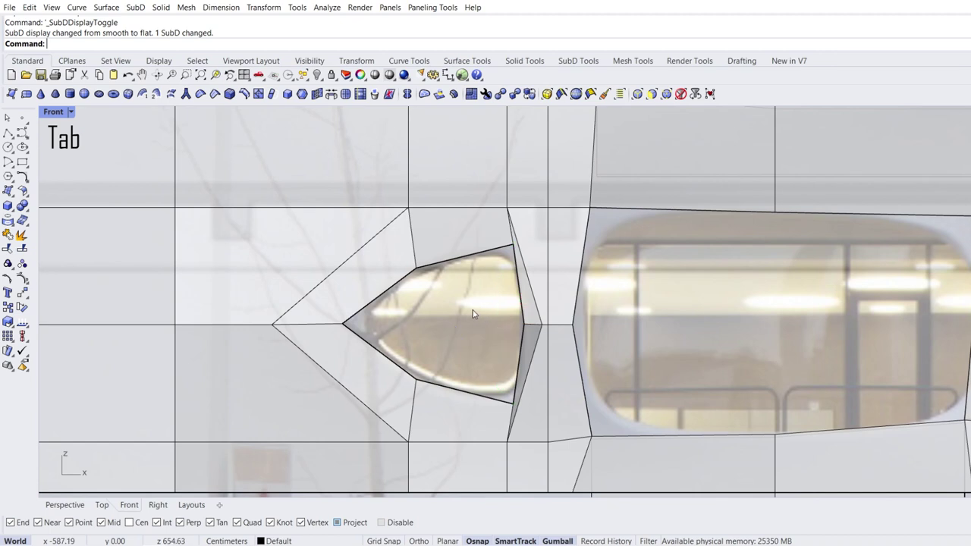
ctrl+shift+click(538, 327)
scroll(540, 327, up, 3)
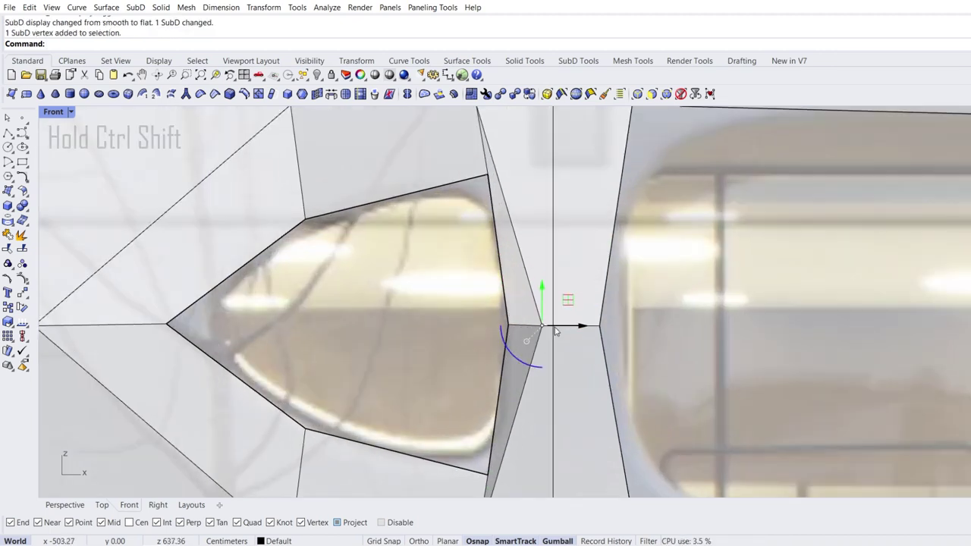
drag(583, 328, 588, 329)
click(469, 309)
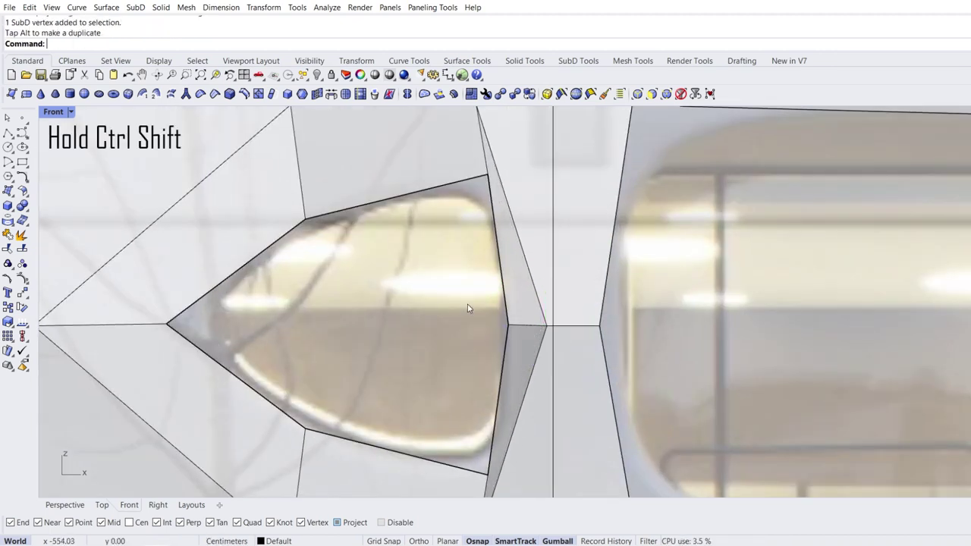
Move the rim's right middle vertex right and its two right corner vertices left to fit the reference, and return to smooth display
ctrl+shift+drag(514, 345, 563, 332)
click(455, 258)
ctrl+shift+drag(478, 183, 478, 183)
scroll(476, 217, down, 2)
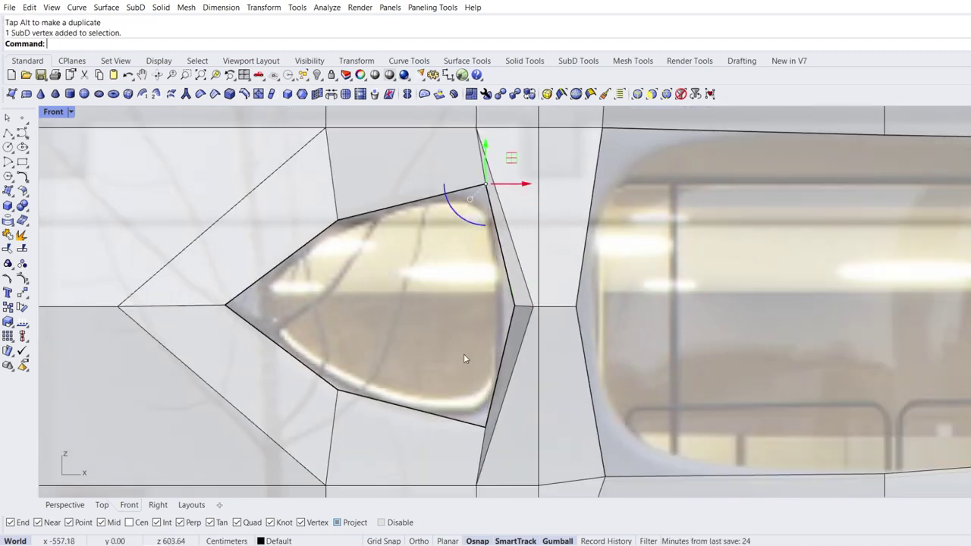
ctrl+shift+drag(487, 436, 486, 435)
click(442, 310)
key(Tab)
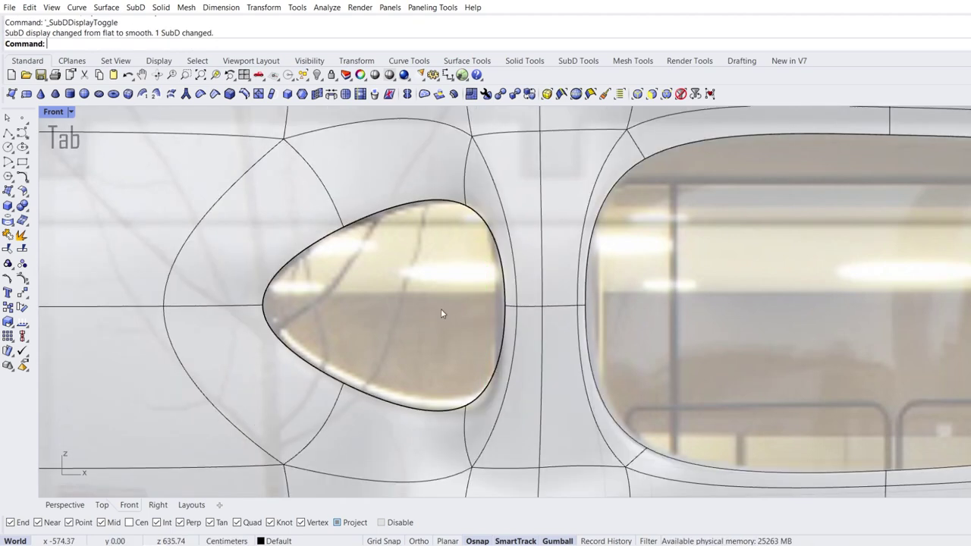
Pull the left middle vertices of the outer ring and rim of the second-lowest small window left past the reference tip
scroll(440, 309, down, 2)
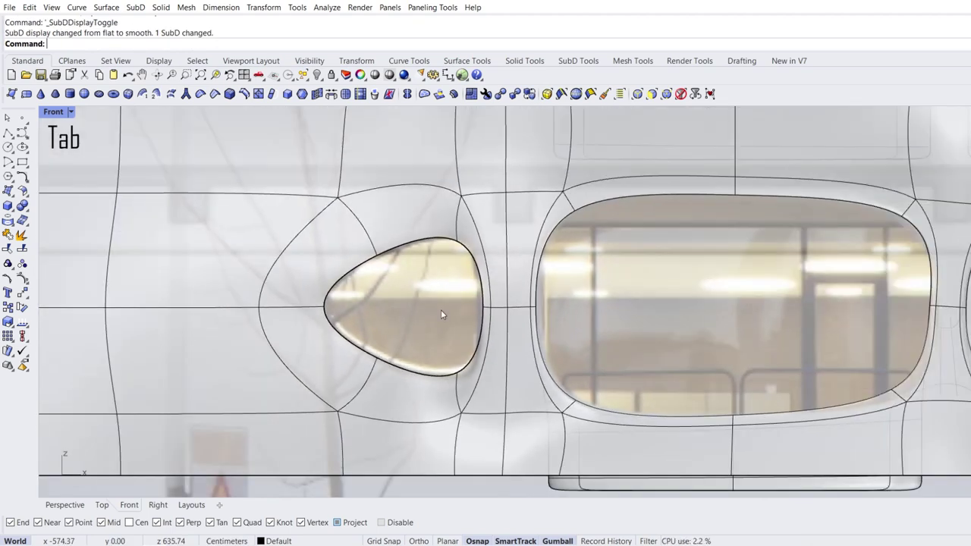
scroll(430, 318, down, 3)
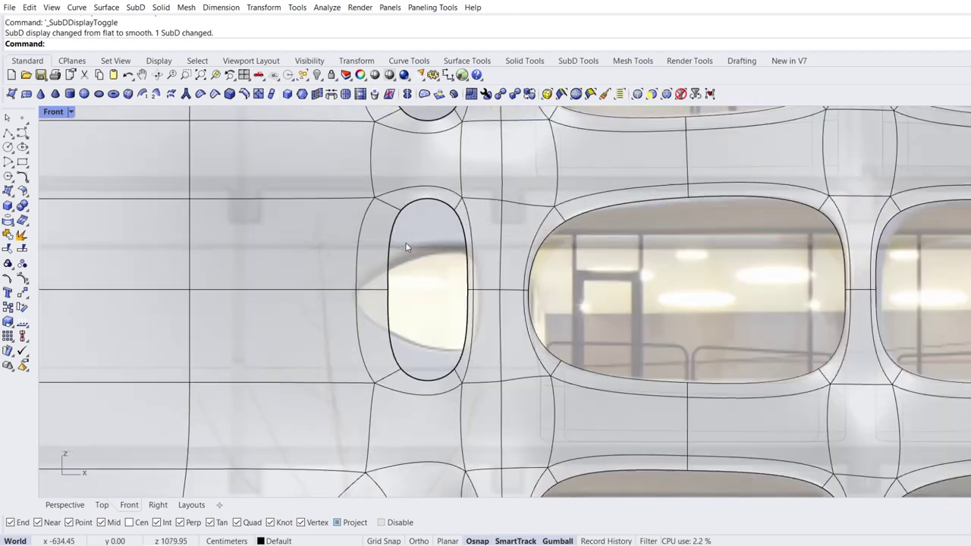
scroll(405, 242, up, 3)
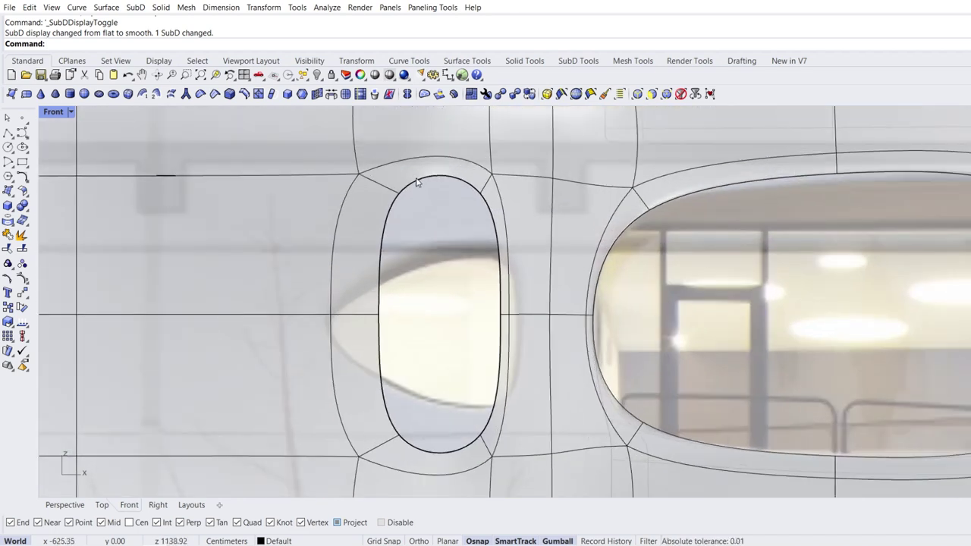
ctrl+shift+click(331, 314)
drag(371, 315, 136, 314)
key(Escape)
ctrl+shift+click(378, 315)
drag(419, 314, 298, 314)
key(Escape)
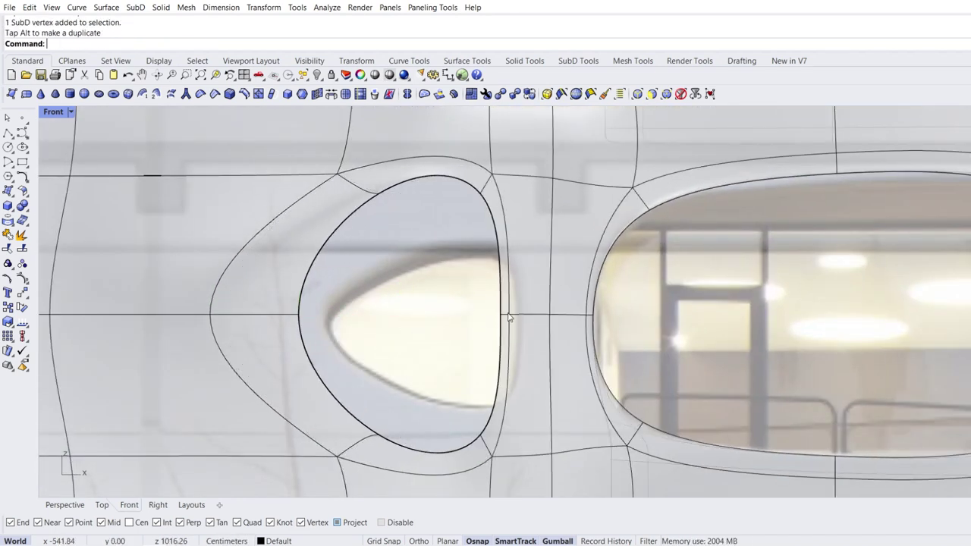
Move the second-lowest small window's right ring and rim vertices right, and scale its rim loop down vertically
ctrl+shift+click(509, 315)
mouse_move(549, 314)
mouse_down()
mouse_move(609, 314)
mouse_move(562, 314)
mouse_up()
key(Escape)
ctrl+shift+click(501, 315)
key(Escape)
ctrl+shift+double_click(304, 285)
drag(391, 471, 391, 434)
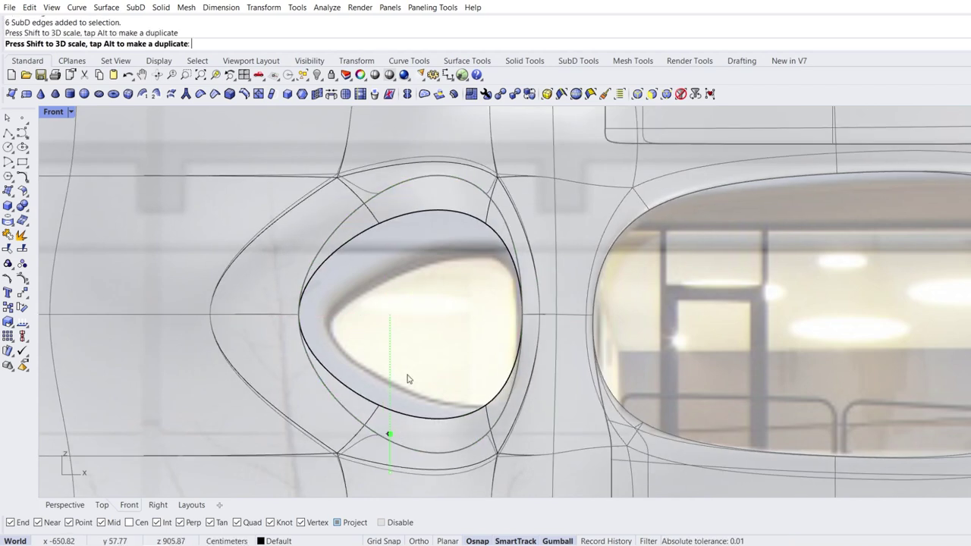
key(Escape)
Shift the second-lowest small window's two left rim edges right, narrow them vertically toward the tip, and adjust its right middle vertex
ctrl+shift+click(301, 297)
ctrl+shift+click(305, 339)
drag(364, 315, 387, 327)
drag(346, 451, 347, 412)
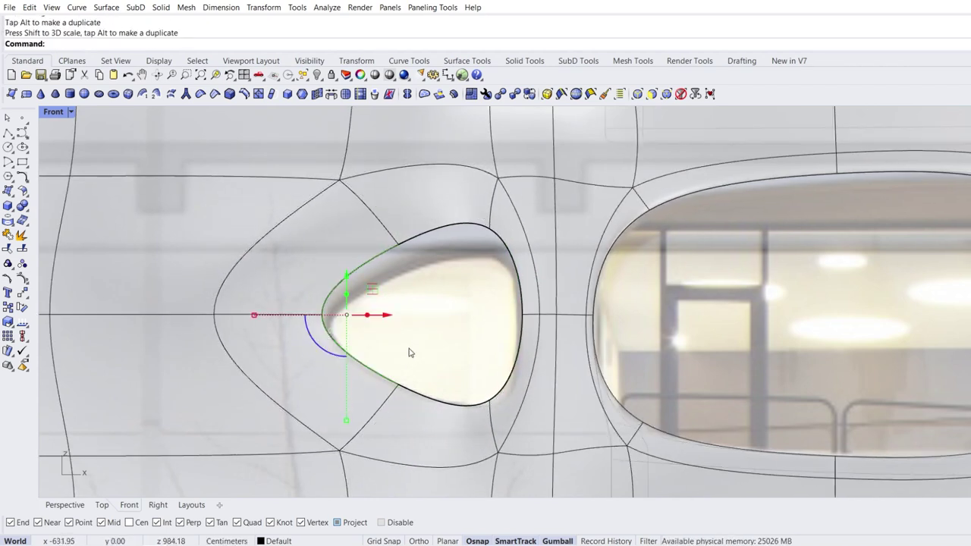
ctrl+shift+click(522, 314)
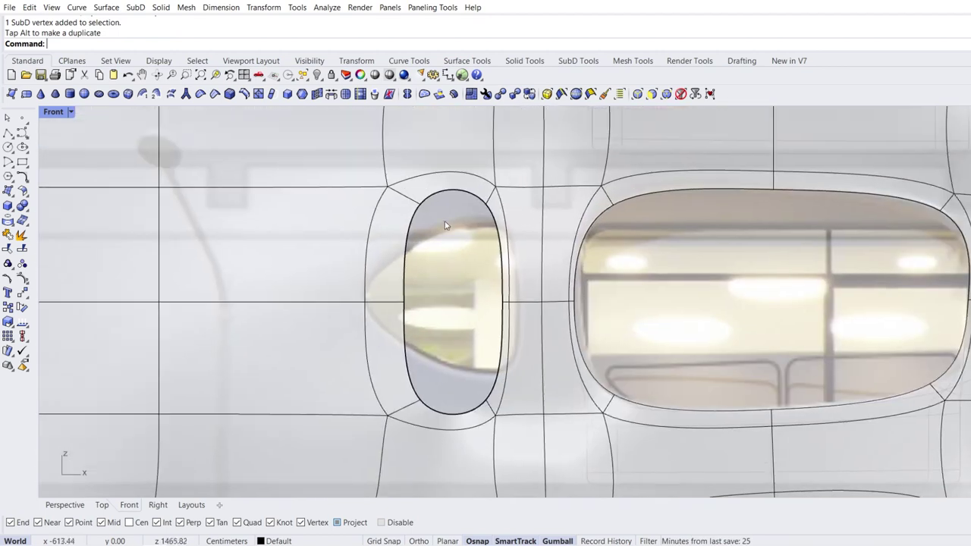
Scale the second-highest small window's rim loop down vertically, and move its right middle ring and rim vertices right
ctrl+shift+double_click(446, 416)
drag(446, 429, 446, 393)
key(Escape)
ctrl+shift+click(509, 302)
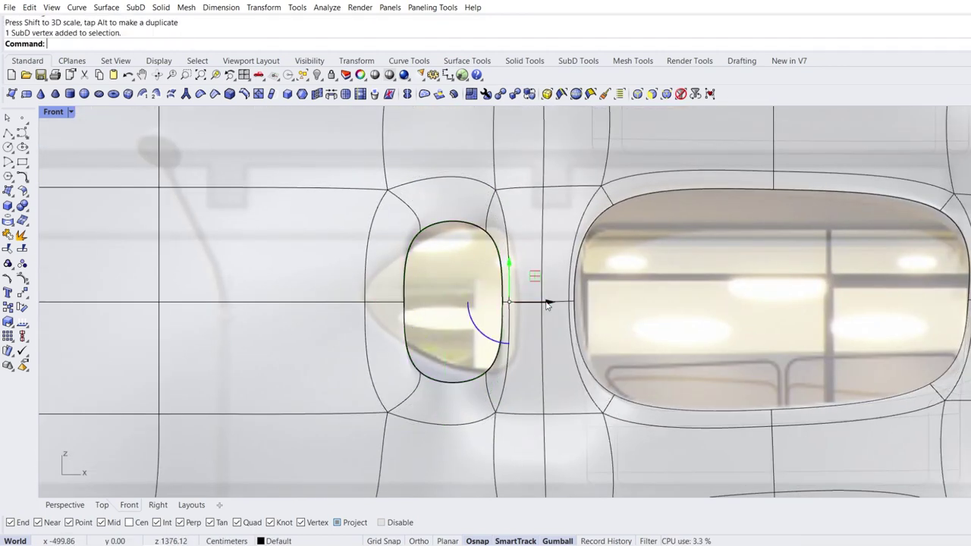
mouse_move(547, 302)
mouse_down()
mouse_move(571, 312)
mouse_move(560, 310)
mouse_up()
key(Escape)
ctrl+shift+click(503, 302)
Pull the second-highest small window's left middle ring and rim vertices left toward the reference tip
ctrl+shift+click(365, 302)
drag(405, 305, 328, 307)
ctrl+shift+click(405, 302)
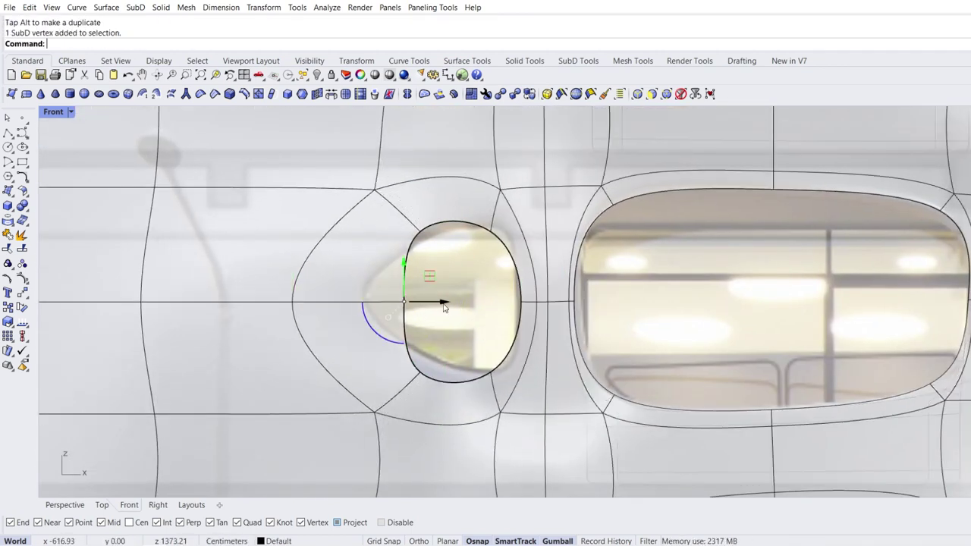
drag(445, 305, 402, 306)
key(Escape)
Narrow the second-highest small window's two left rim edges vertically, and adjust its right rim corners to the reference outline
ctrl+shift+click(377, 260)
ctrl+shift+click(377, 344)
drag(378, 384, 377, 364)
key(Escape)
ctrl+shift+drag(480, 341, 495, 374)
ctrl+shift+drag(472, 266, 502, 226)
drag(492, 368, 492, 373)
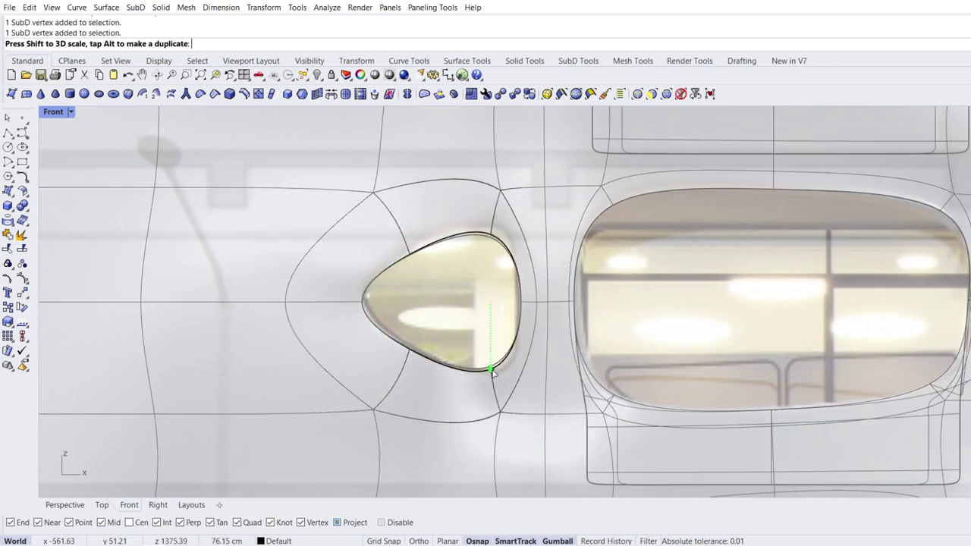
drag(528, 305, 537, 308)
In flat display, shift the second-highest small window's right rim corners and right middle ring and rim vertices left, and return to smooth display
key(Tab)
scroll(522, 291, up, 4)
ctrl+shift+click(507, 160)
ctrl+shift+click(507, 453)
key(Escape)
ctrl+shift+click(575, 307)
drag(616, 308, 567, 308)
key(Escape)
ctrl+shift+click(534, 307)
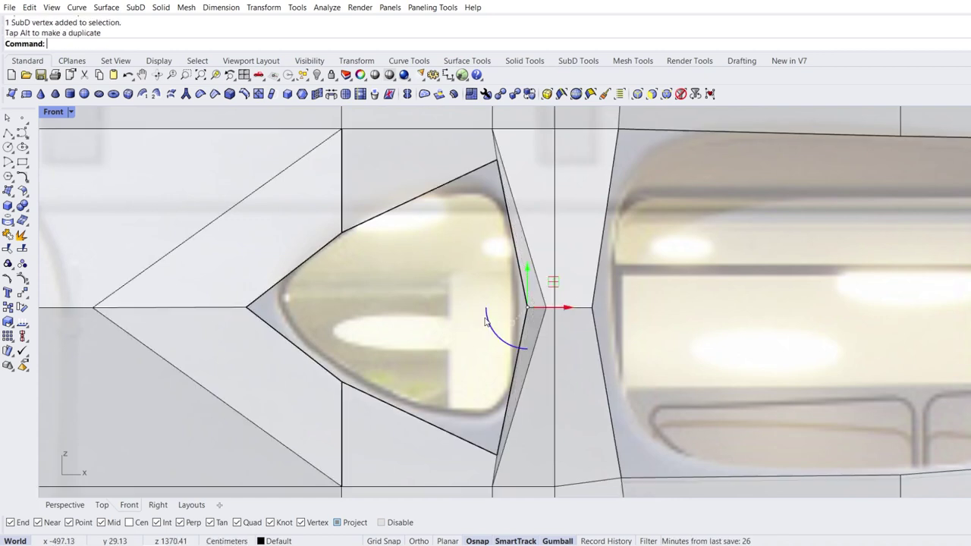
scroll(441, 331, down, 6)
right_drag(417, 122, 447, 345)
key(Tab)
Pull the top small window's left middle ring and rim vertices left past the reference tip
scroll(448, 347, up, 2)
ctrl+shift+click(390, 278)
drag(430, 278, 397, 278)
ctrl+shift+click(412, 277)
key(Escape)
Scale the top small window's rim loop down vertically, and move its right middle ring and rim vertices right in flat display
ctrl+shift+double_click(402, 365)
drag(420, 395, 420, 348)
key(Escape)
ctrl+shift+click(519, 279)
key(Tab)
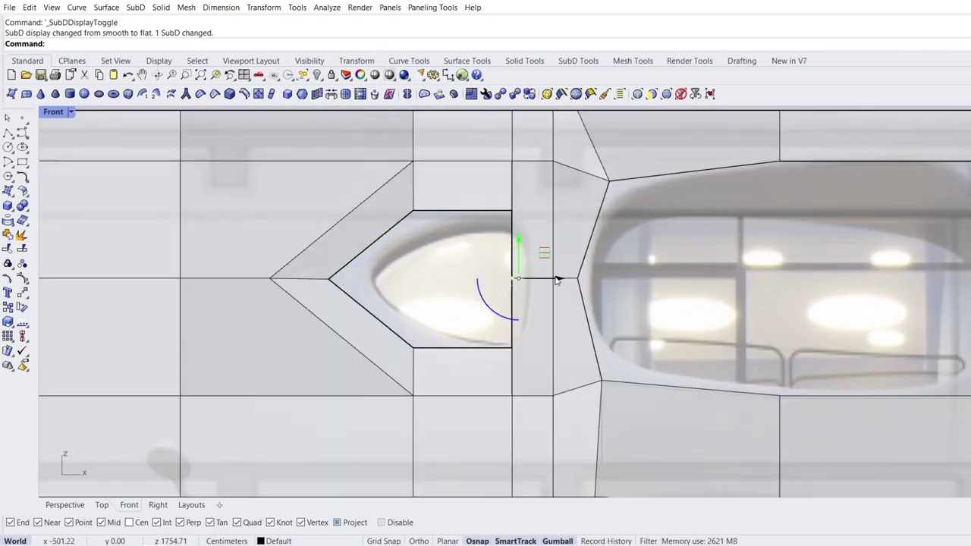
drag(555, 279, 580, 283)
ctrl+shift+click(512, 279)
Spread the top small window's two right rim corner vertices apart vertically, and return to smooth display
ctrl+shift+click(512, 211)
ctrl+shift+click(511, 348)
drag(513, 349, 514, 380)
key(Tab)
key(Escape)
Narrow the top small window's two left rim edges vertically, and move its left tip vertex right onto the reference
ctrl+shift+click(382, 320)
ctrl+shift+click(382, 238)
drag(374, 368, 374, 355)
key(Escape)
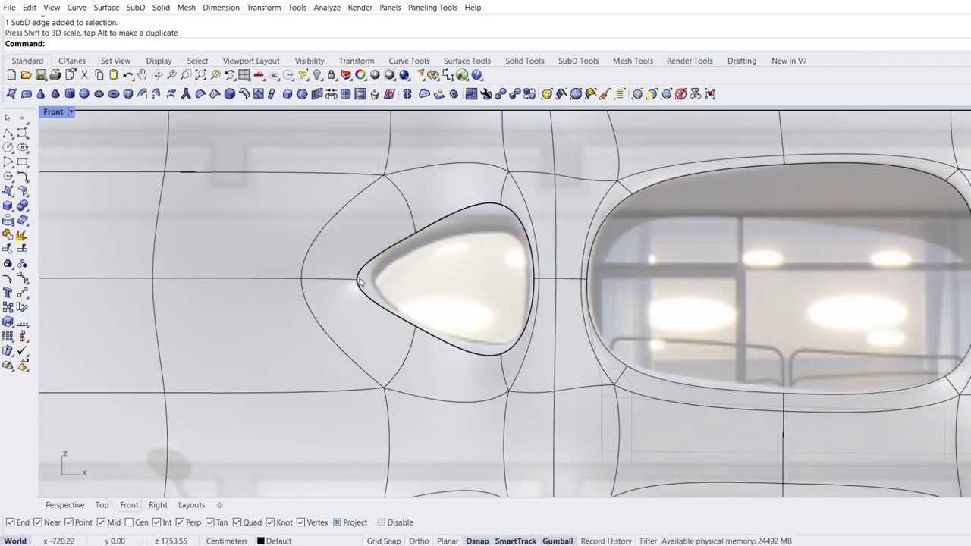
ctrl+shift+click(358, 279)
drag(397, 279, 420, 280)
key(Escape)
Narrow the top small window's upper and lower rim edges vertically, and nudge its right middle vertex slightly left
ctrl+shift+click(461, 348)
ctrl+shift+click(461, 210)
drag(462, 386, 453, 373)
key(Escape)
ctrl+shift+click(533, 279)
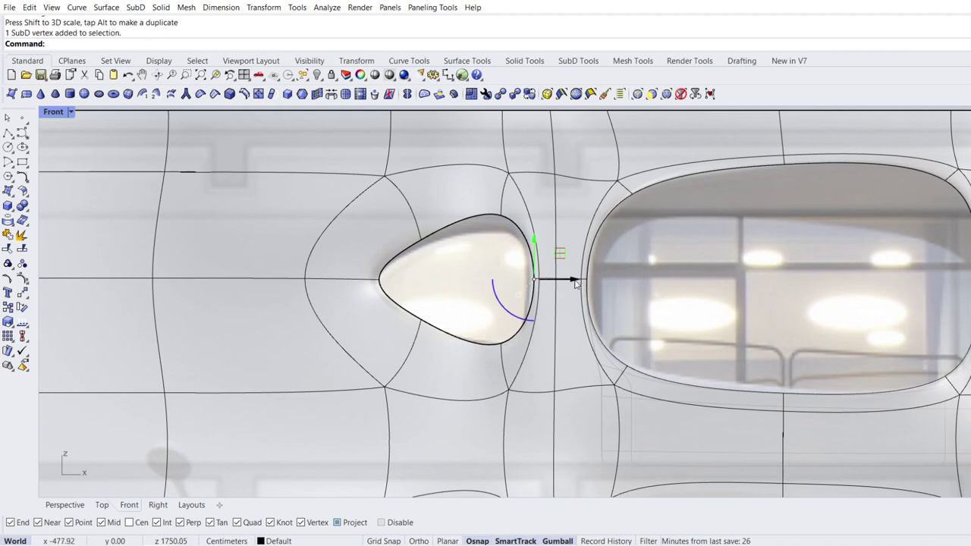
drag(576, 281, 569, 281)
Switch to the perspective view facing the small windows, and set its display mode to Shaded
scroll(449, 278, down, 10)
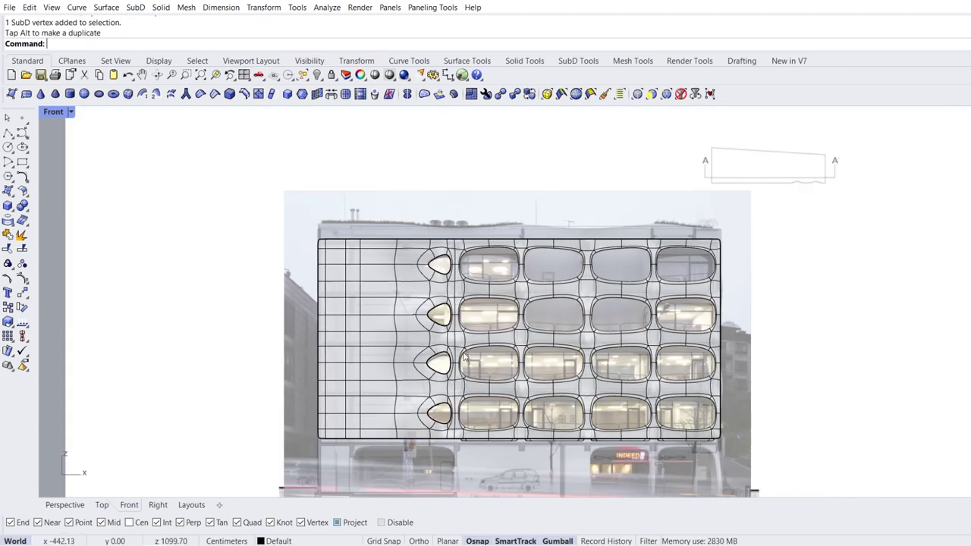
right_drag(464, 359, 451, 335)
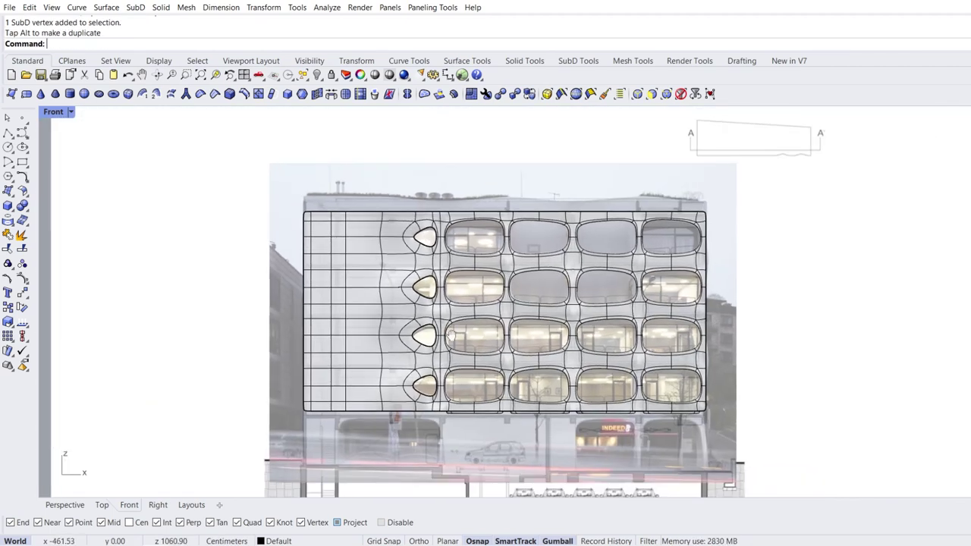
click(67, 507)
right_drag(220, 428, 245, 423)
scroll(244, 424, up, 5)
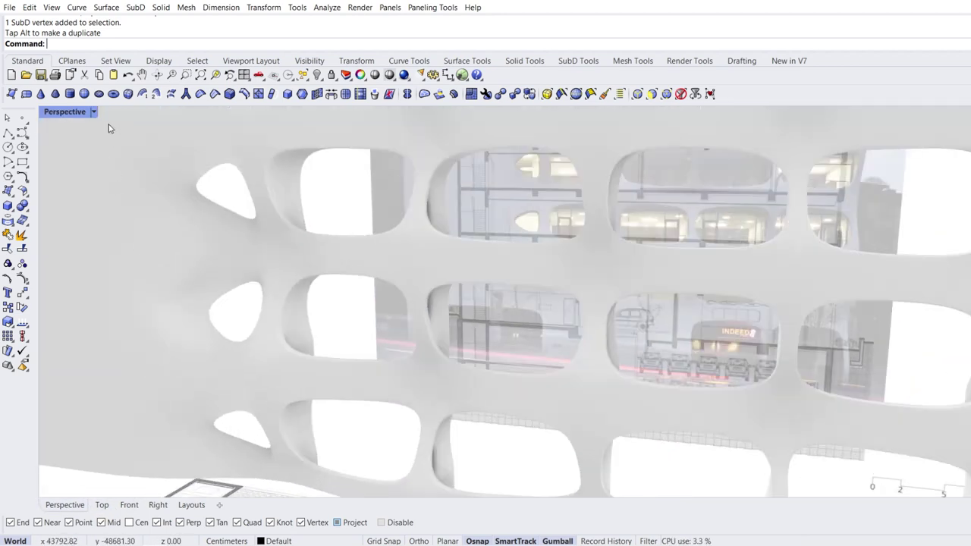
click(93, 111)
click(97, 168)
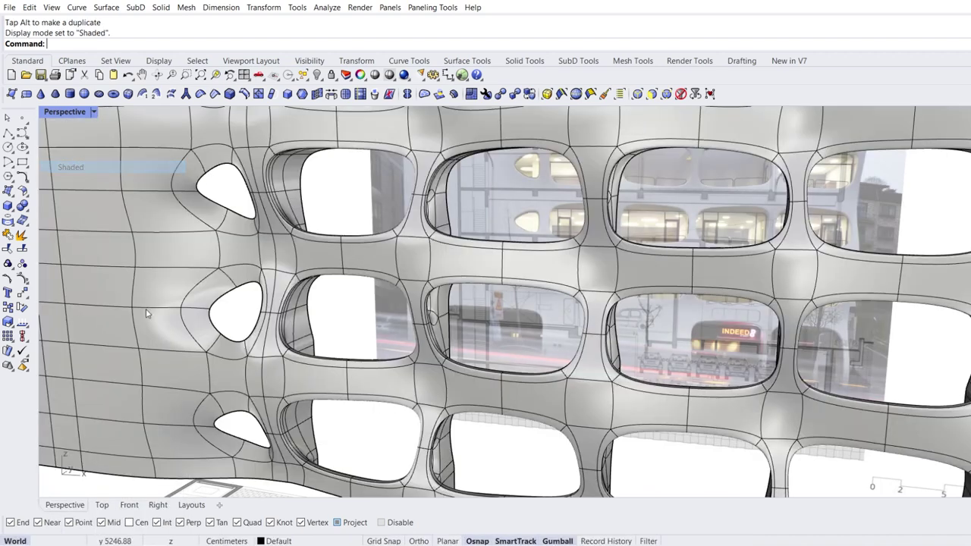
Select the complete rim edge loops of all four small windows together
ctrl+shift+click(233, 418)
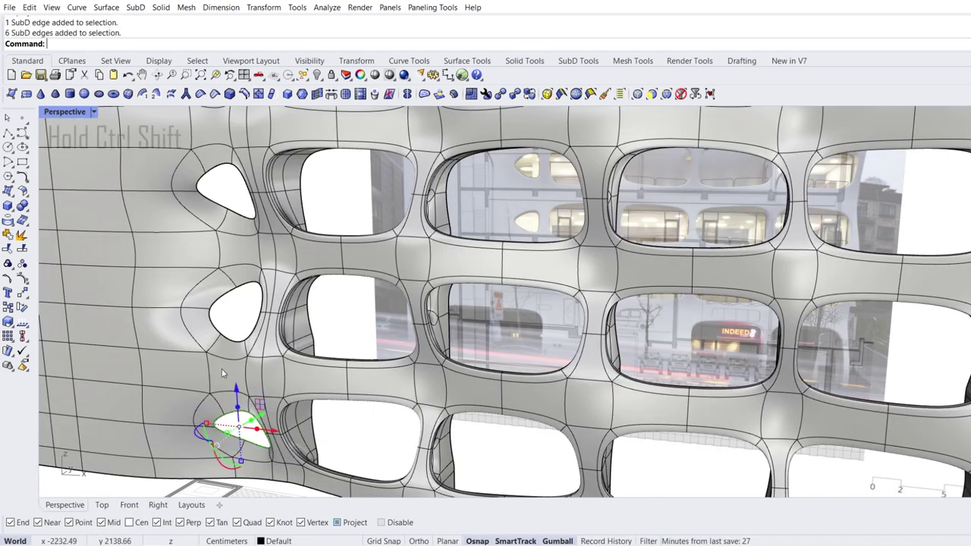
ctrl+shift+double_click(221, 300)
ctrl+shift+double_click(219, 166)
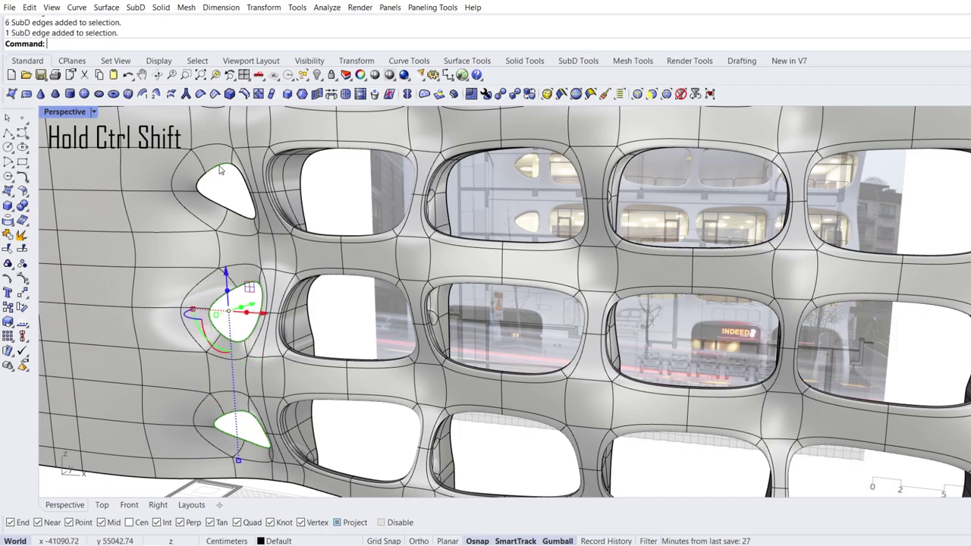
shift+right_drag(228, 187, 245, 300)
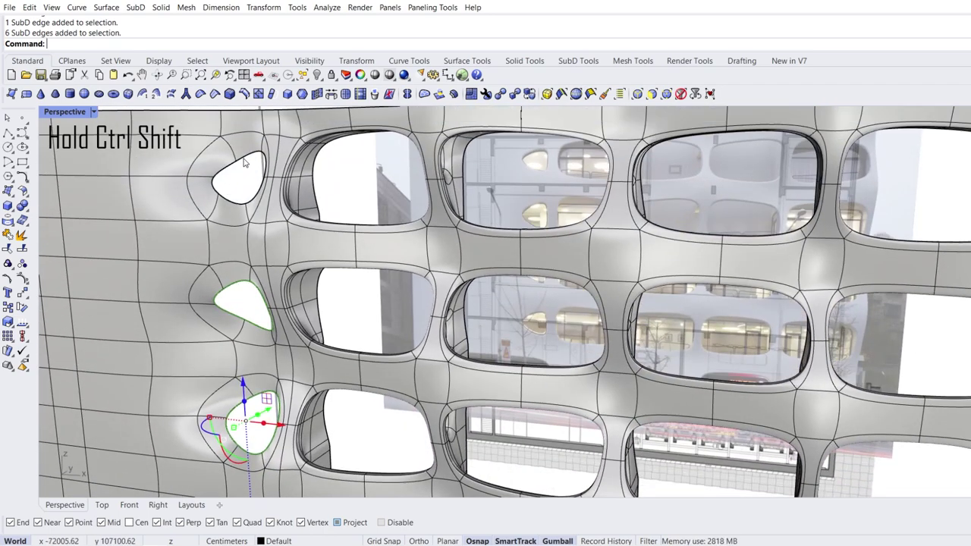
ctrl+shift+double_click(244, 159)
scroll(350, 315, down, 3)
right_drag(350, 314, 309, 362)
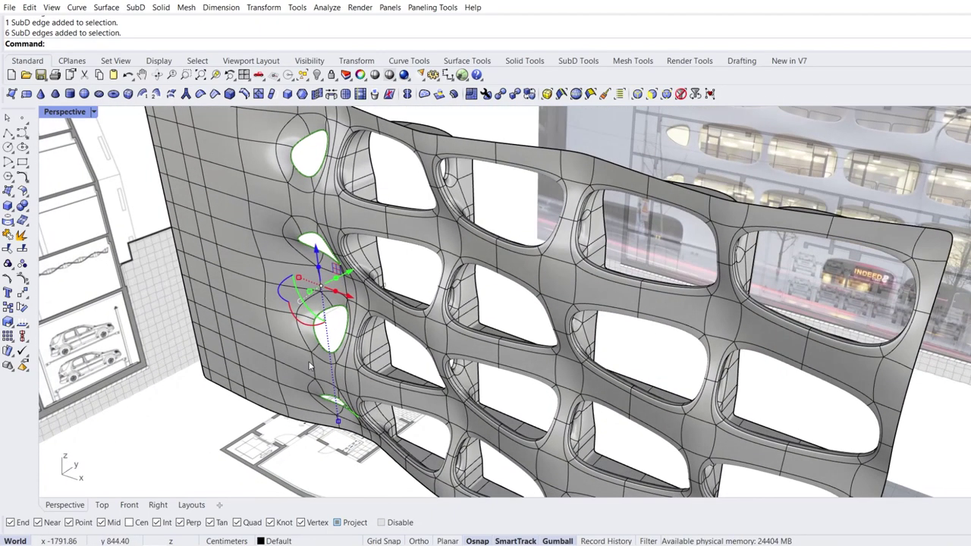
Extrude the four selected rim loops into the wall by 3, 19 and 3 cm in succession, and pull the inner loops deeper
click(337, 282)
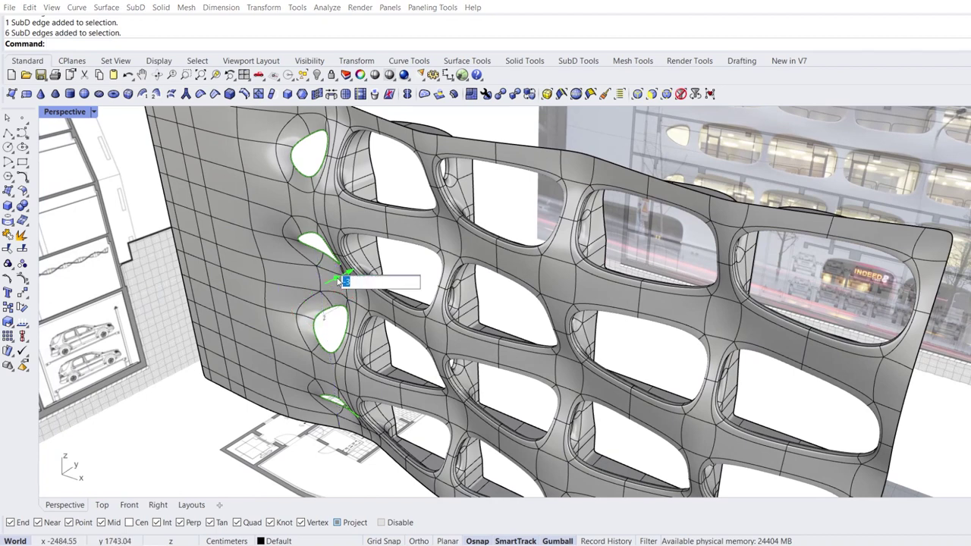
text(3)
key(Return)
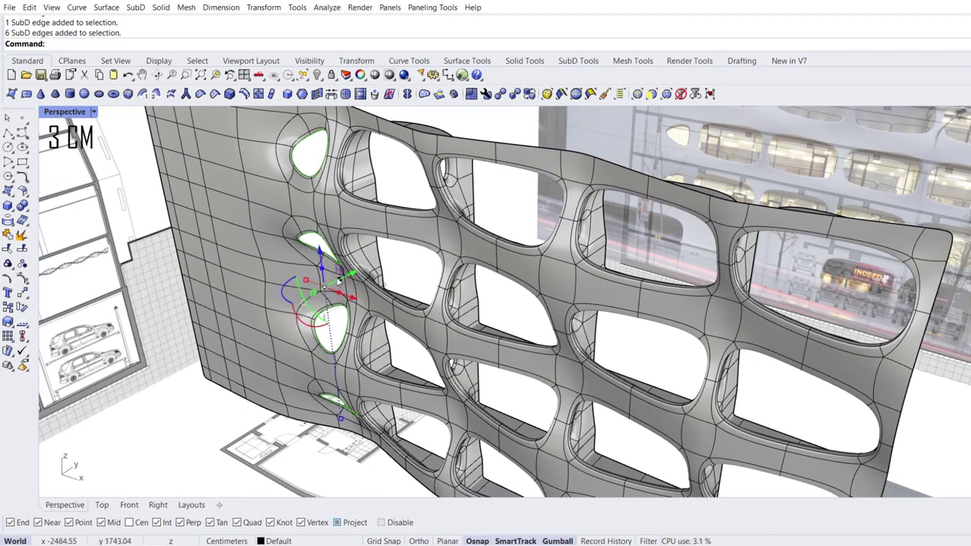
click(340, 280)
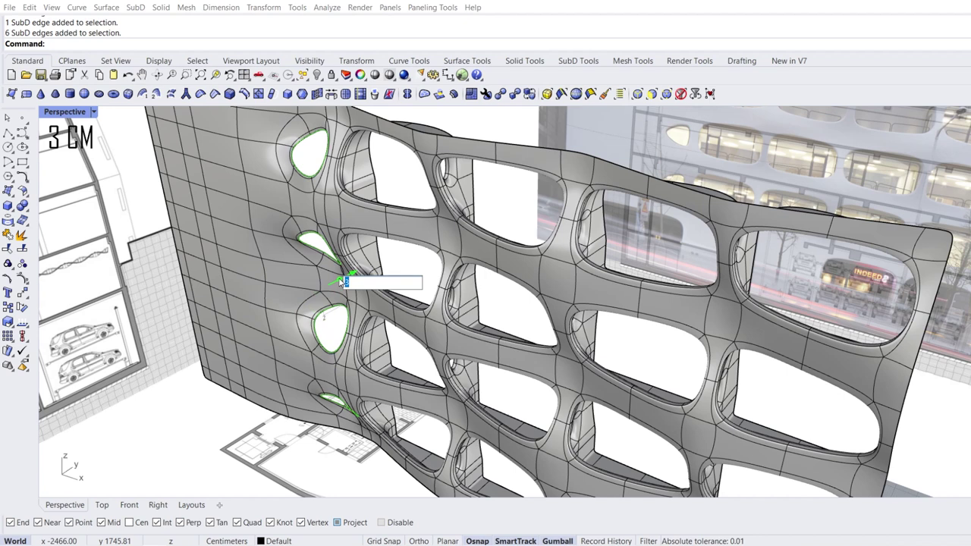
key(Return)
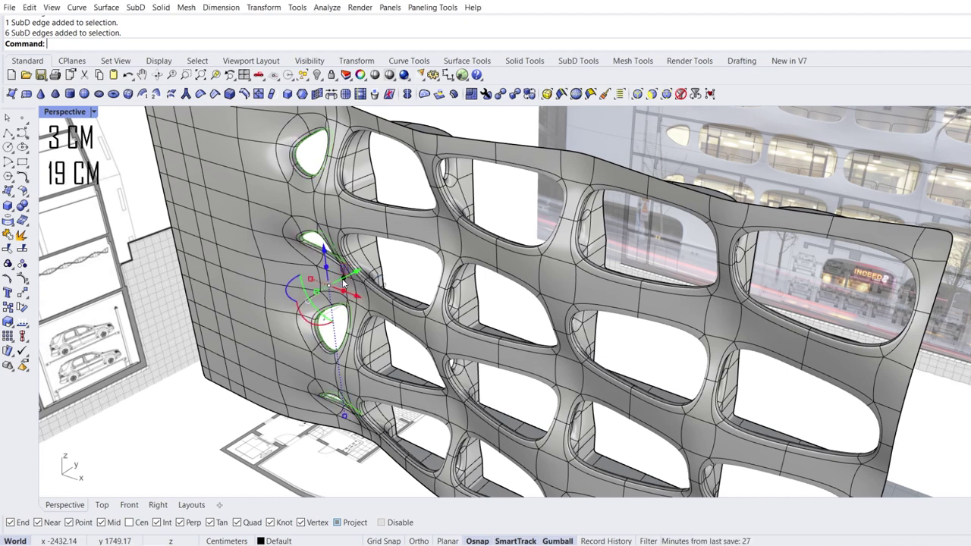
click(343, 282)
text(3)
key(Return)
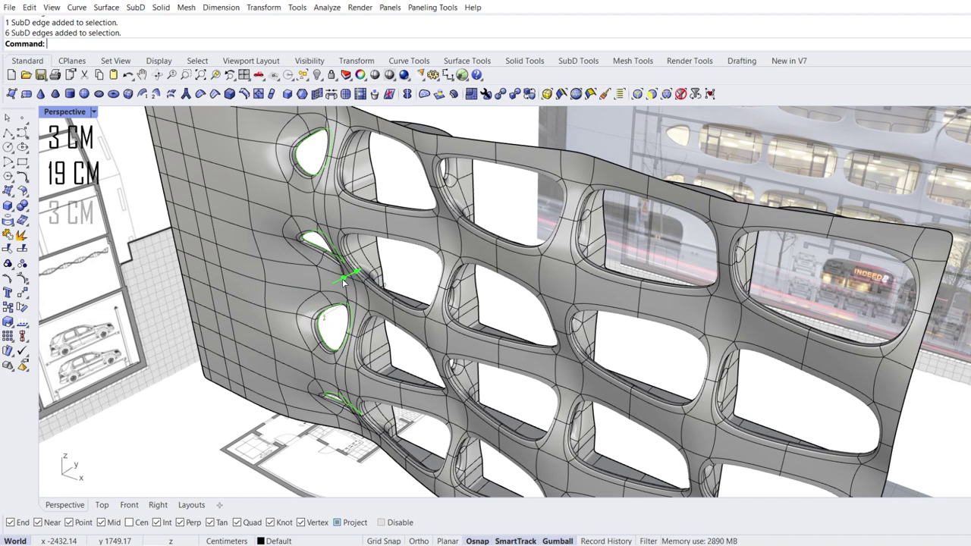
drag(343, 281, 352, 275)
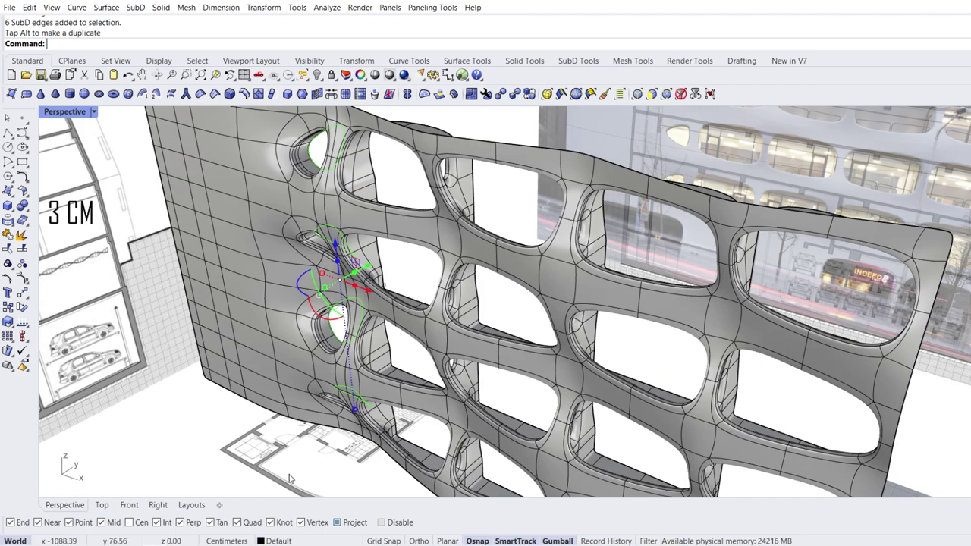
click(288, 475)
Set the perspective view to Rendered display and examine the façade with its deepened small windows
scroll(291, 394, down, 2)
right_drag(291, 379, 357, 306)
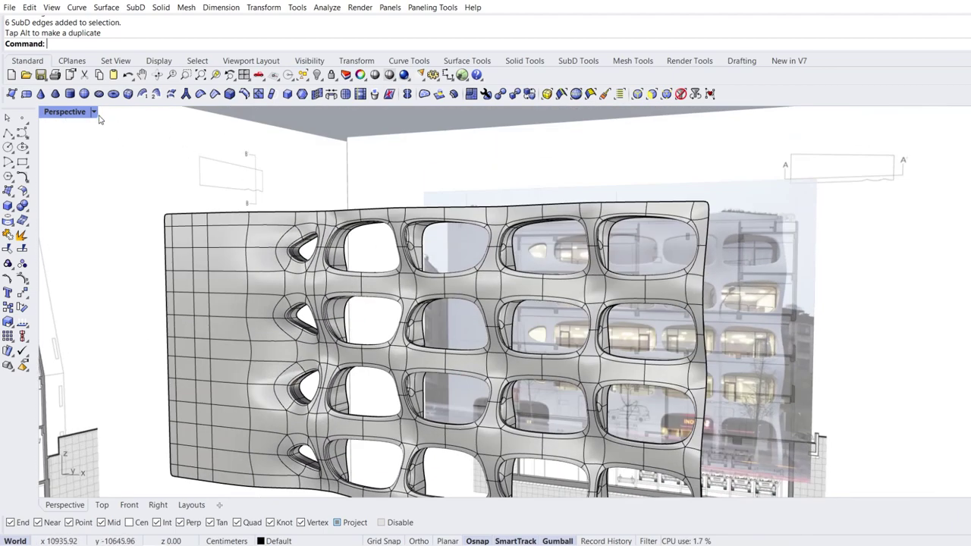
click(94, 112)
click(92, 183)
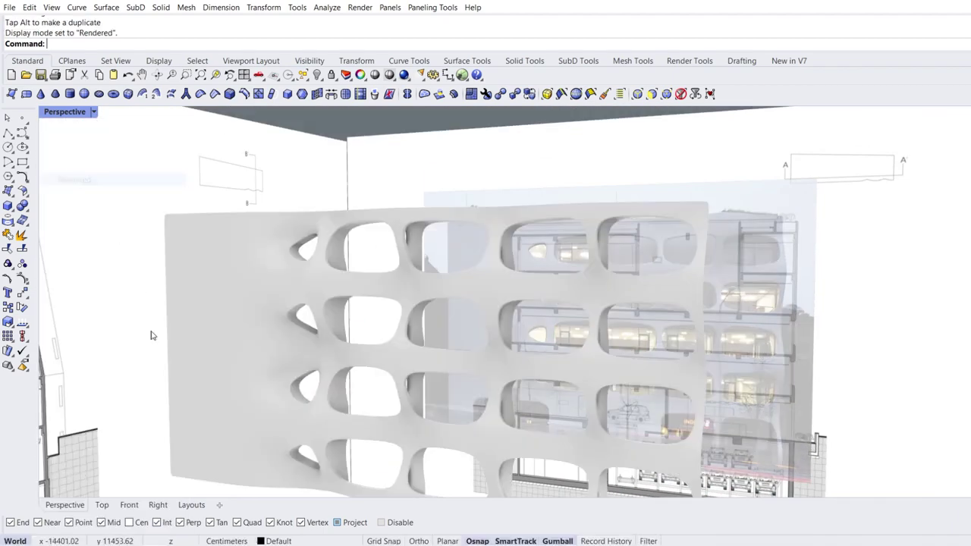
right_drag(152, 336, 173, 366)
right_drag(297, 347, 347, 350)
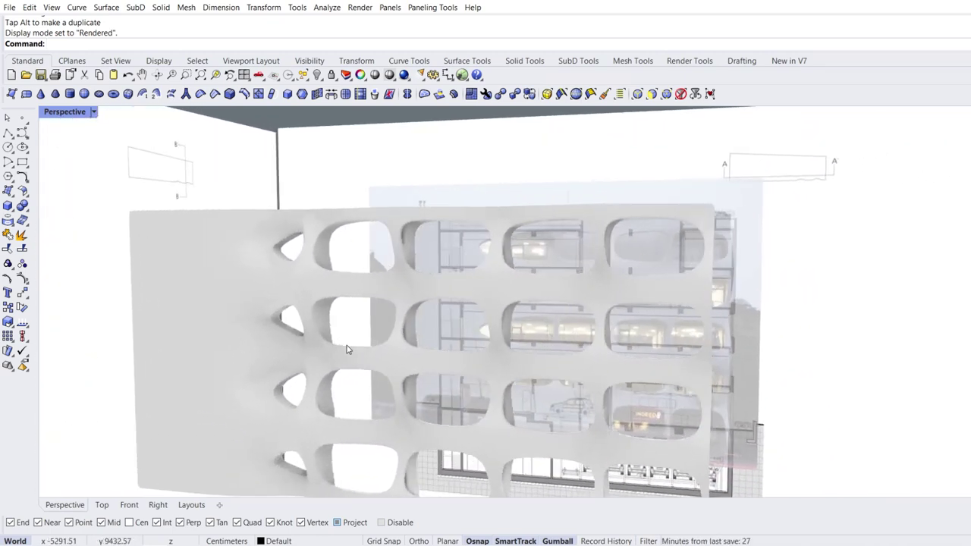
In the front view, select the façade's entire bottom edge chain from the left corner to the right corner
click(130, 506)
scroll(338, 413, up, 6)
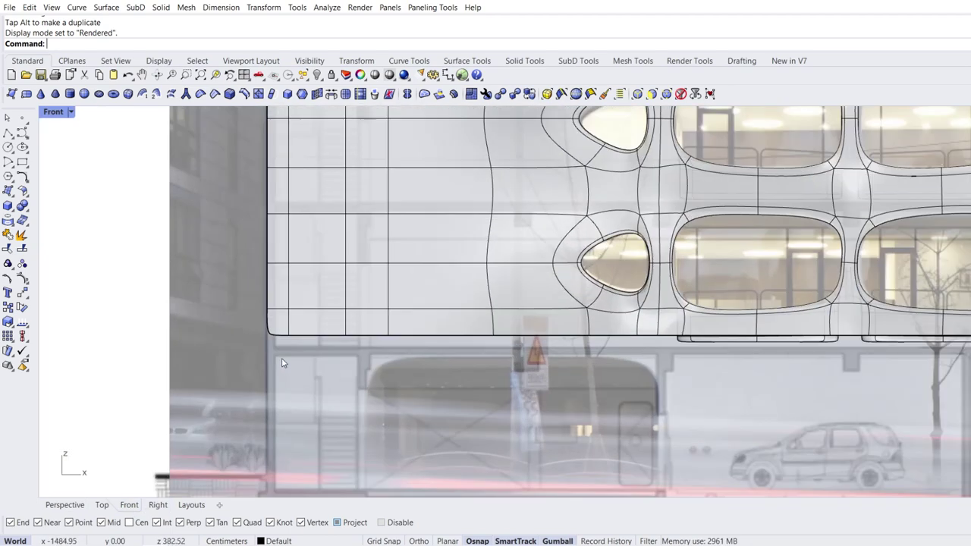
ctrl+shift+click(275, 335)
scroll(272, 366, down, 4)
right_drag(855, 375, 648, 379)
scroll(793, 353, up, 3)
ctrl+shift+click(786, 358)
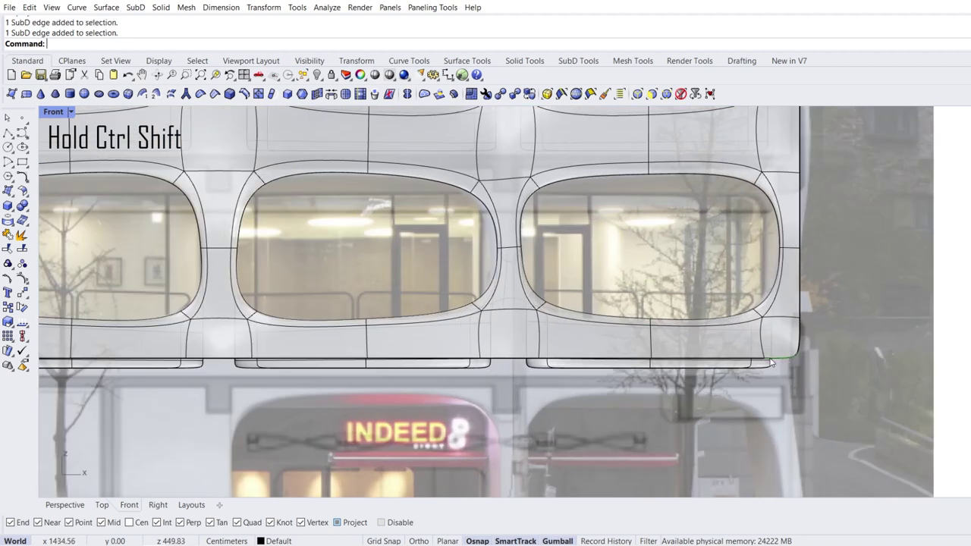
scroll(766, 363, up, 1)
ctrl+shift+double_click(742, 361)
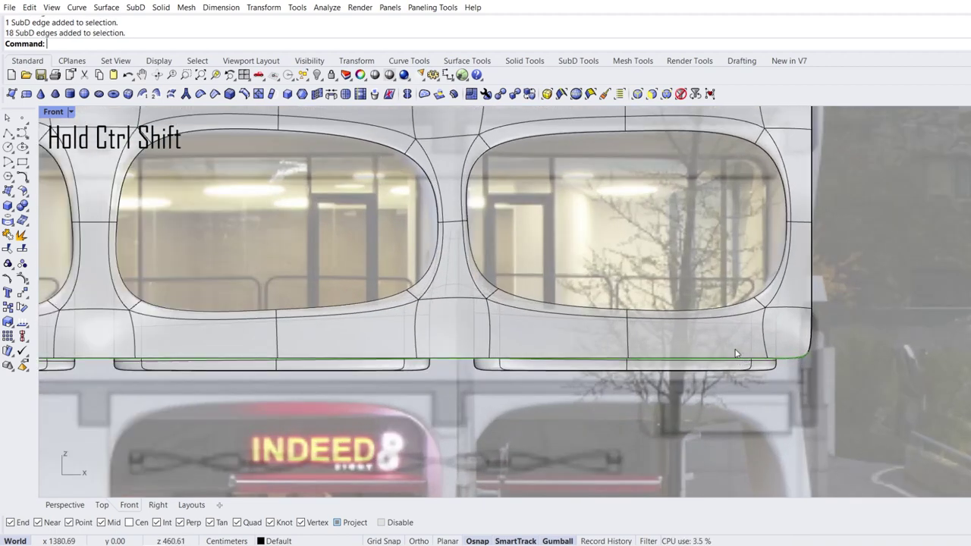
scroll(735, 353, down, 3)
right_drag(367, 395, 485, 390)
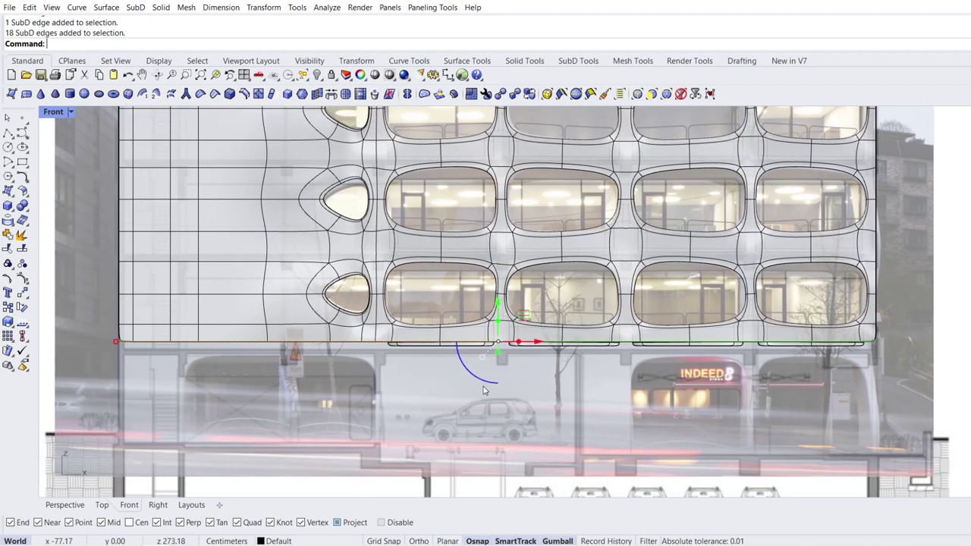
Change the SubD to flat display and move the selected bottom edges slightly down over the lower panels
key(Tab)
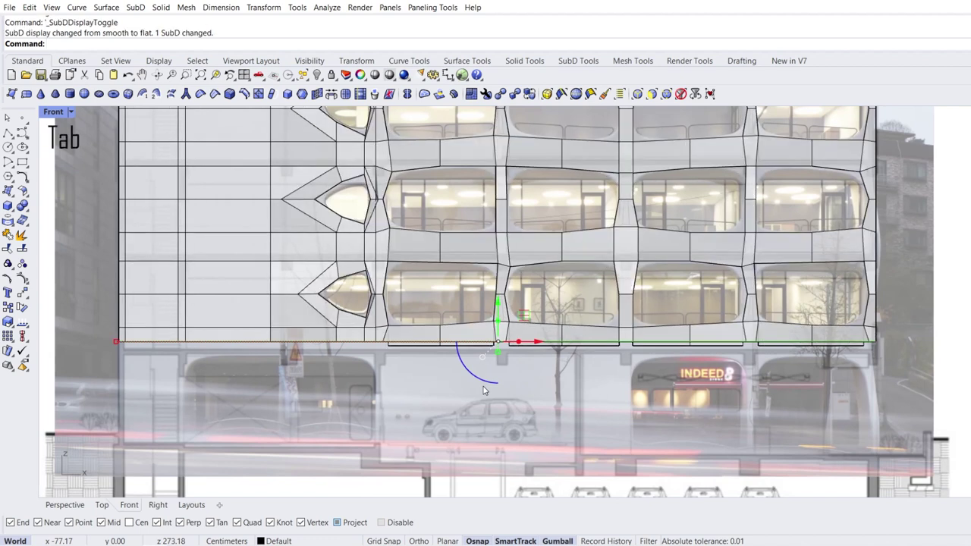
scroll(465, 394, up, 2)
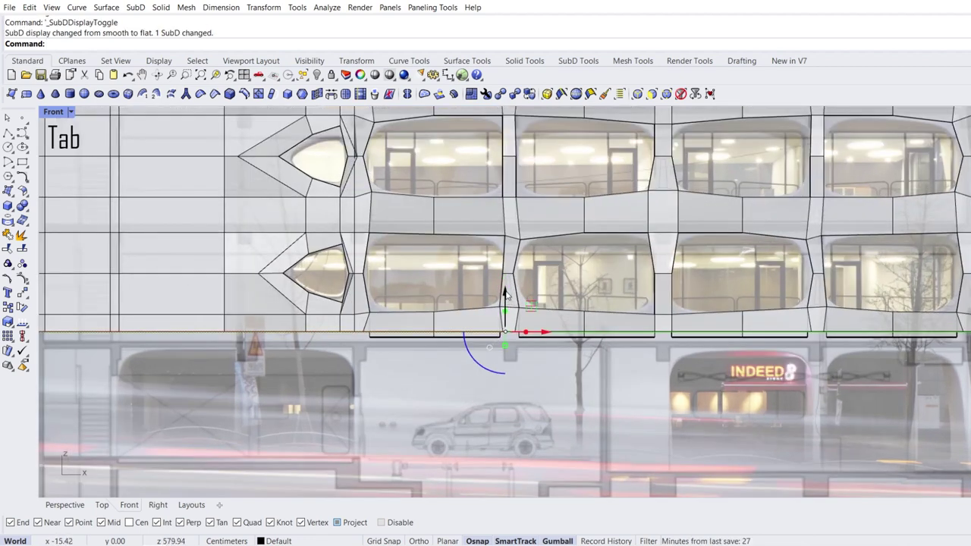
drag(504, 292, 507, 311)
Extrude the façade's bottom edges down in two rows of faces to the reference street level, and return to smooth display
right_drag(500, 350, 519, 322)
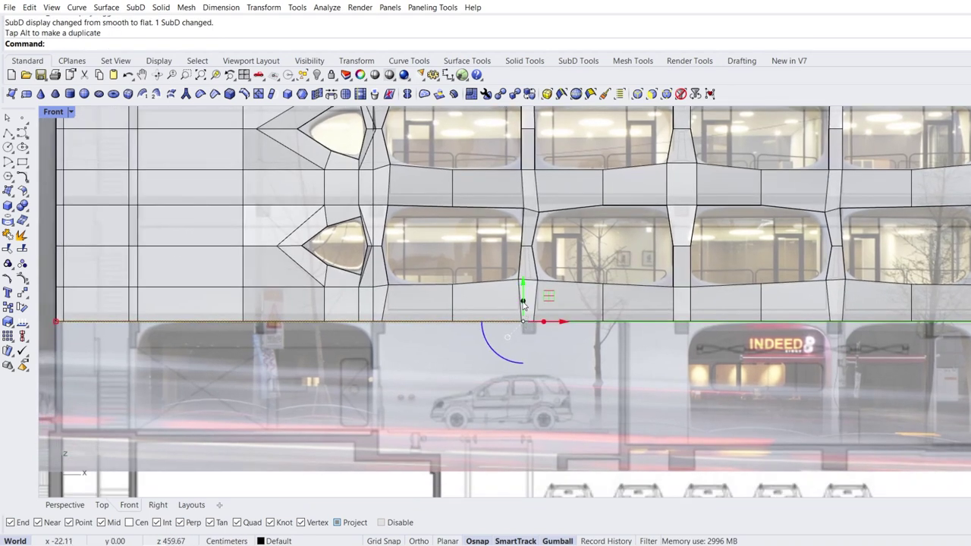
drag(523, 304, 522, 428)
click(289, 496)
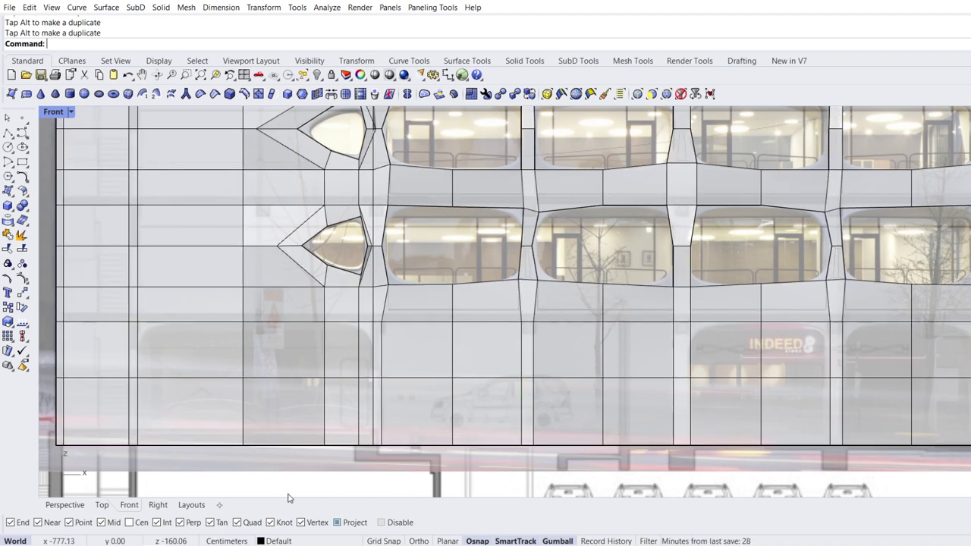
scroll(376, 394, up, 5)
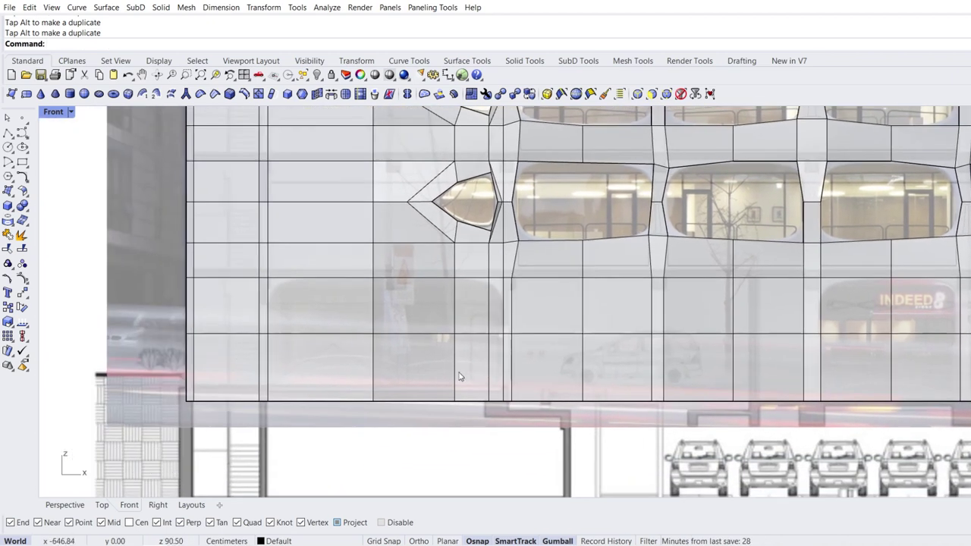
key(Tab)
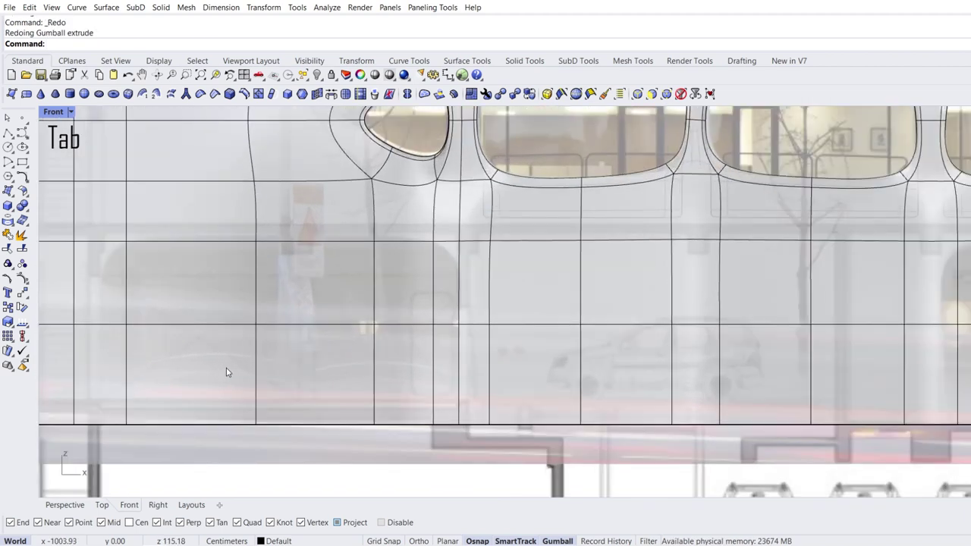
right_drag(227, 371, 295, 371)
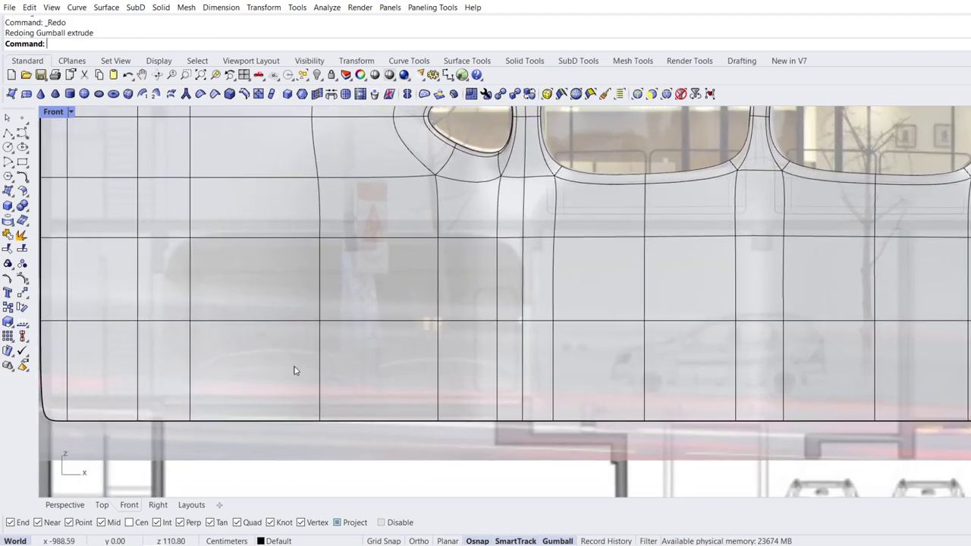
Delete the ground-floor faces over the wide opening below the triangular windows and over the two shopfront openings at the façade's far end
ctrl+shift+click(256, 385)
ctrl+shift+click(262, 287)
ctrl+shift+click(376, 288)
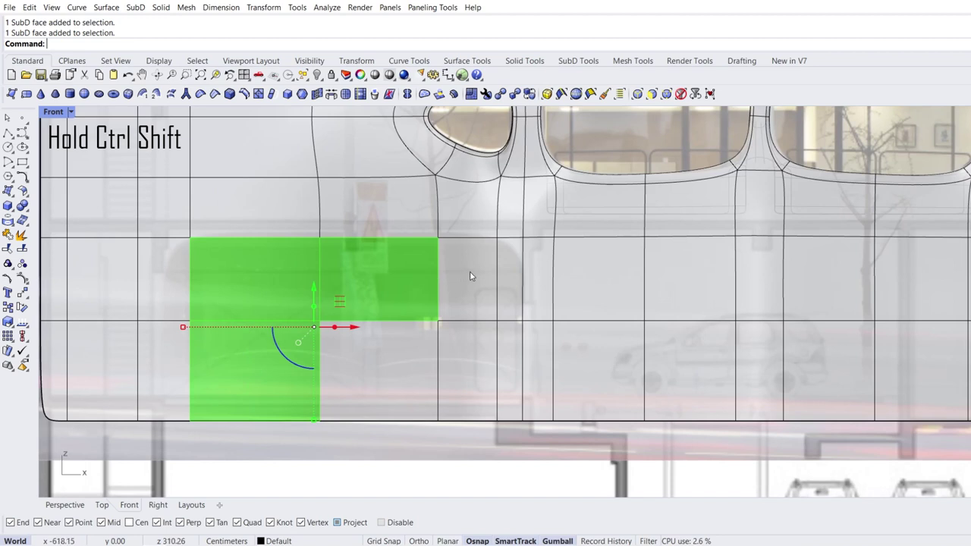
ctrl+shift+click(470, 275)
ctrl+shift+click(505, 276)
ctrl+shift+click(507, 351)
ctrl+shift+click(466, 363)
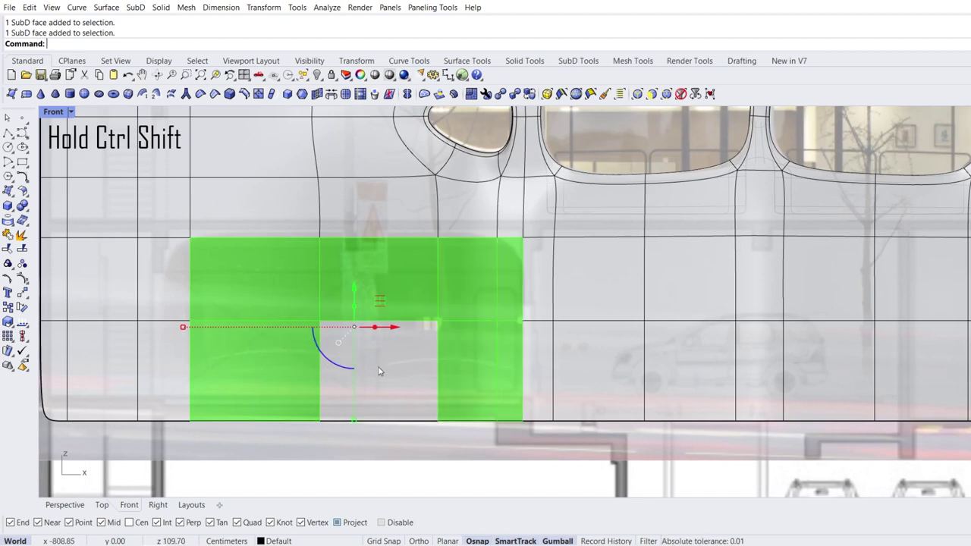
ctrl+shift+click(380, 371)
scroll(586, 341, down, 3)
scroll(586, 341, up, 4)
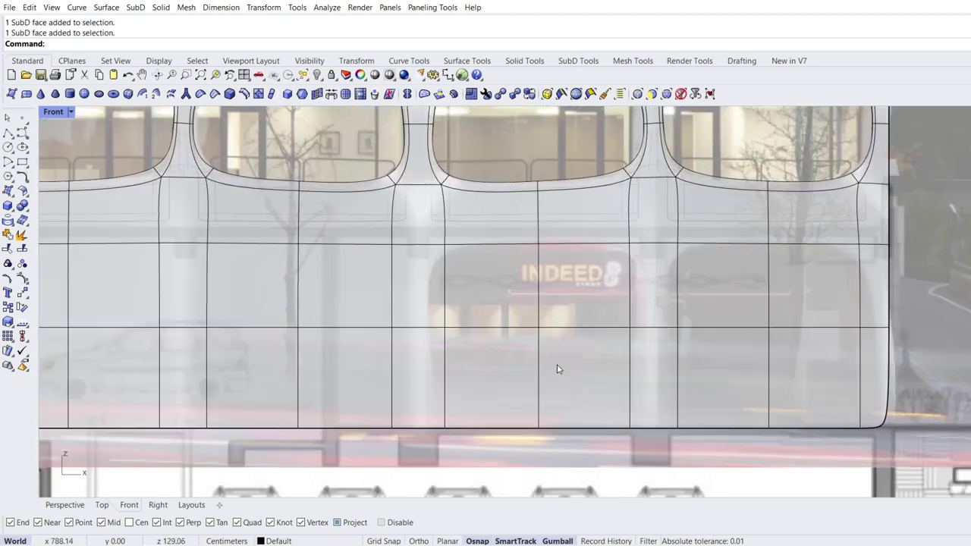
ctrl+shift+click(513, 366)
ctrl+shift+click(600, 380)
ctrl+shift+click(543, 288)
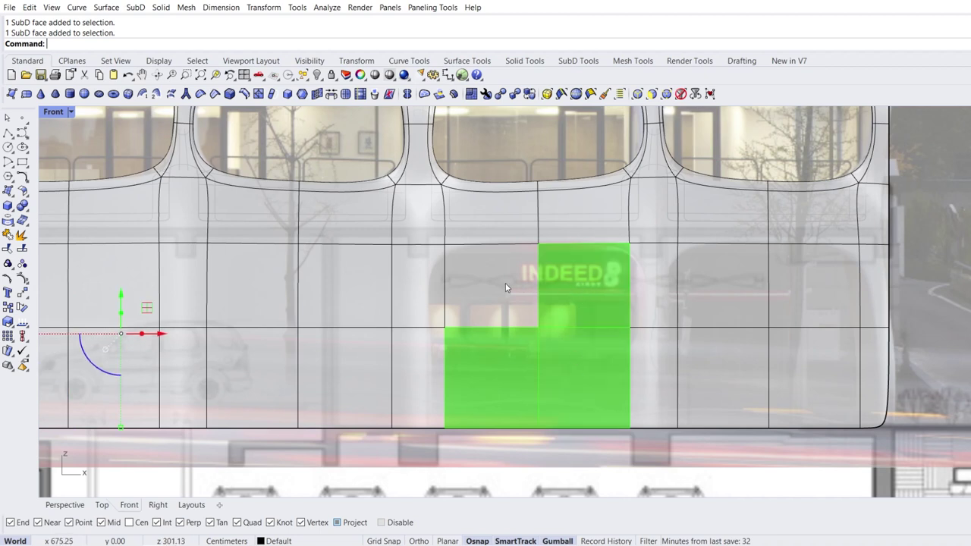
ctrl+shift+click(507, 288)
ctrl+shift+click(711, 296)
ctrl+shift+click(804, 303)
ctrl+shift+click(823, 349)
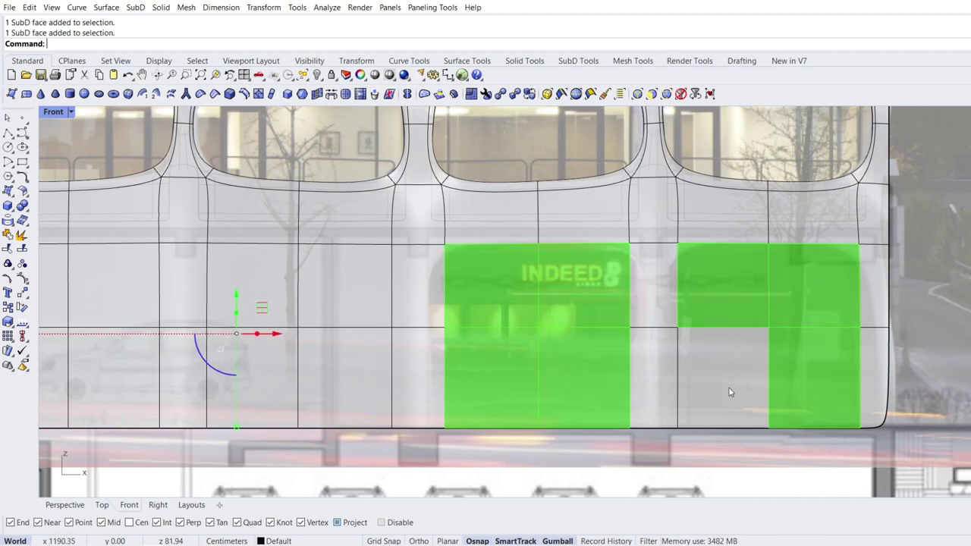
ctrl+shift+click(713, 393)
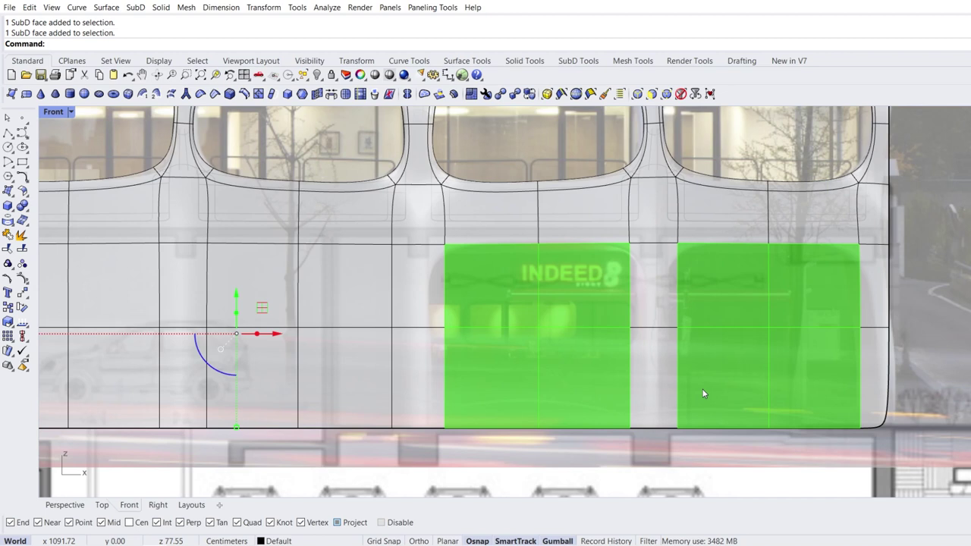
key(Delete)
Crease the façade's bottom corner vertices at both ends and beside the three ground-floor openings so the feet become sharp
scroll(704, 393, down, 5)
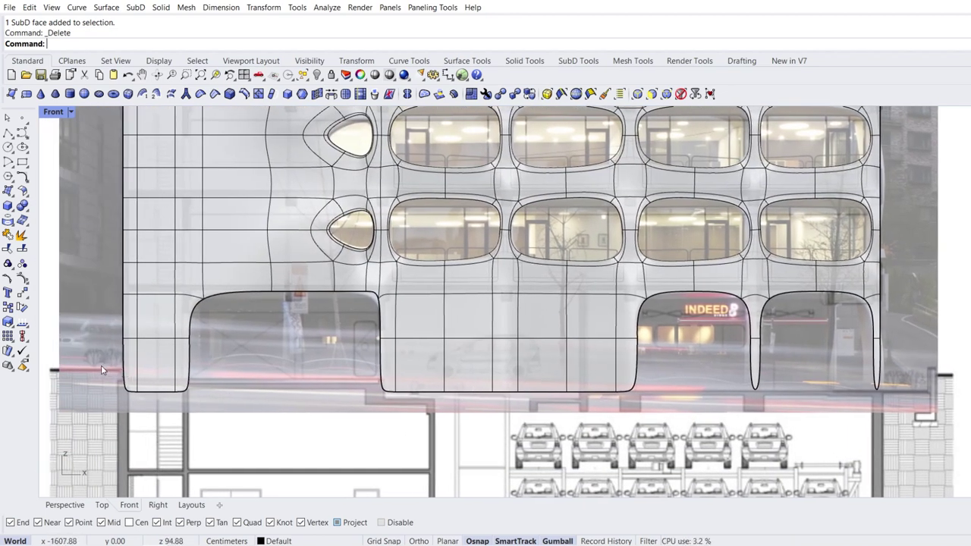
ctrl+shift+drag(102, 370, 905, 390)
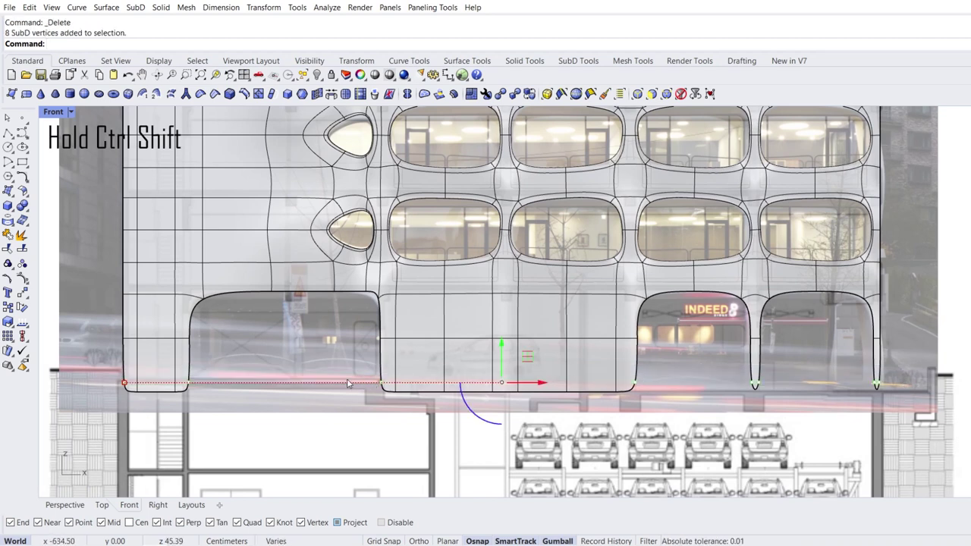
click(217, 93)
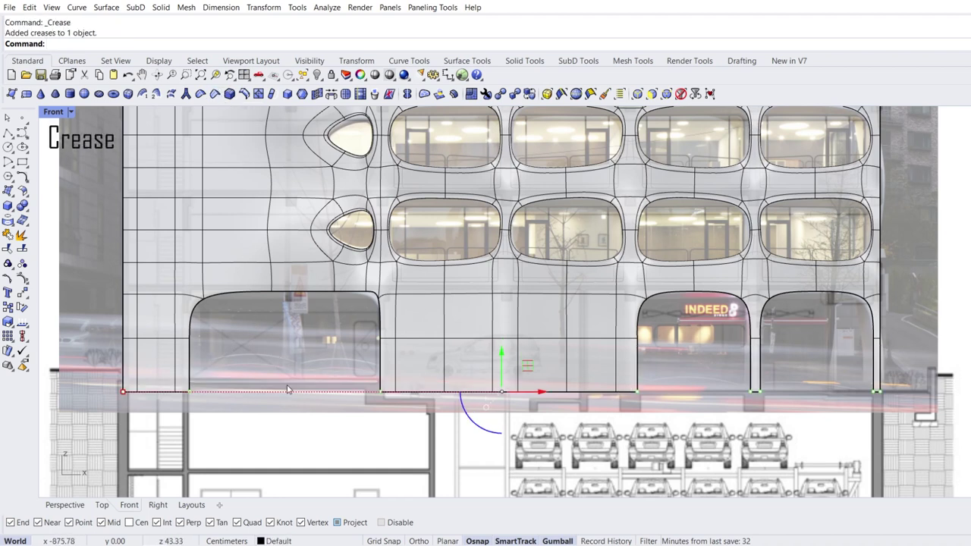
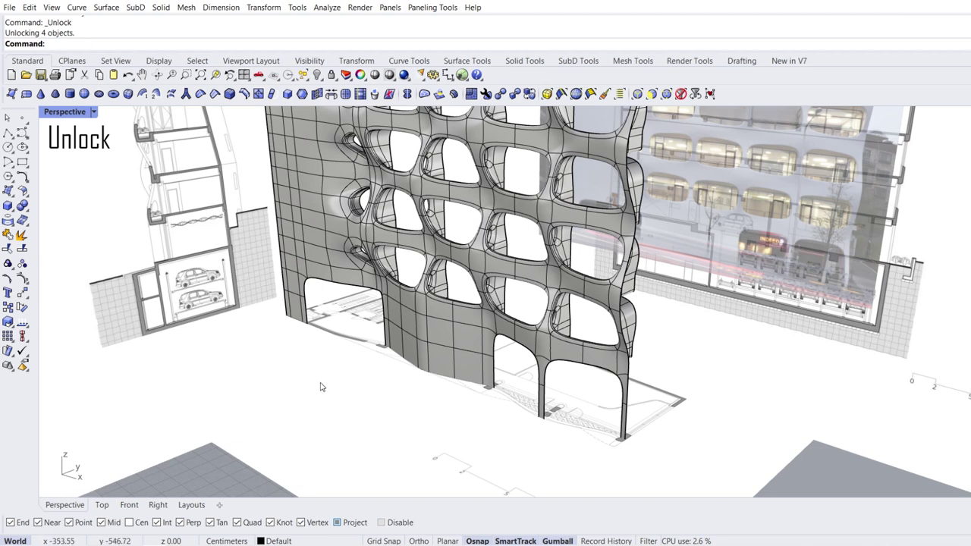
Isolate the façade SubD and the floor-plan picture, hiding the other reference drawings
shift+click(416, 323)
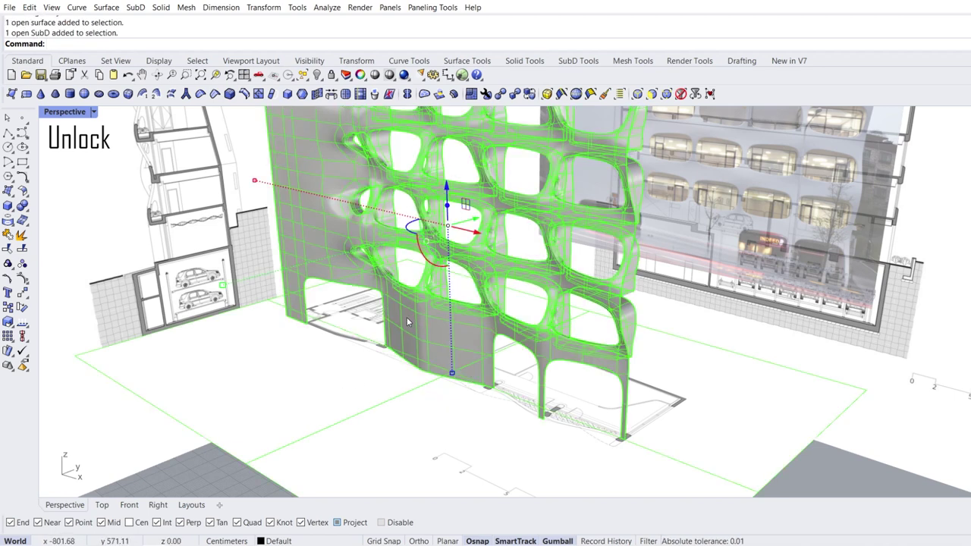
click(322, 78)
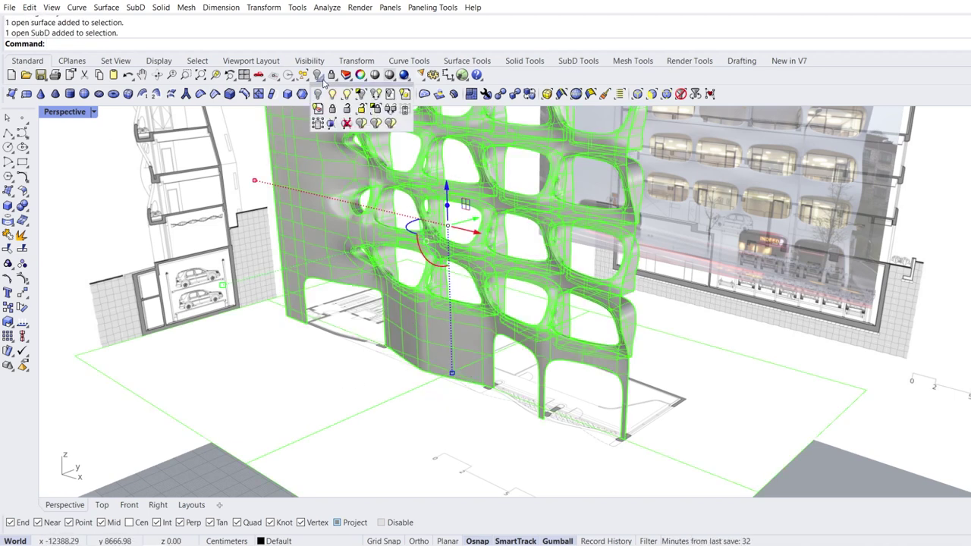
click(361, 94)
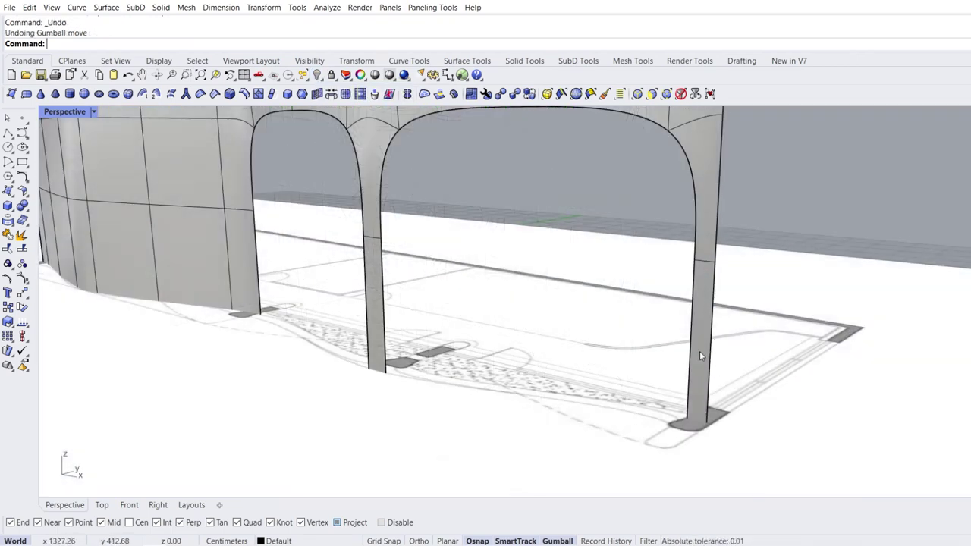
Move the lowest face of the façade's end column outward along Y toward the street-side outline of the floor plan
ctrl+shift+click(700, 350)
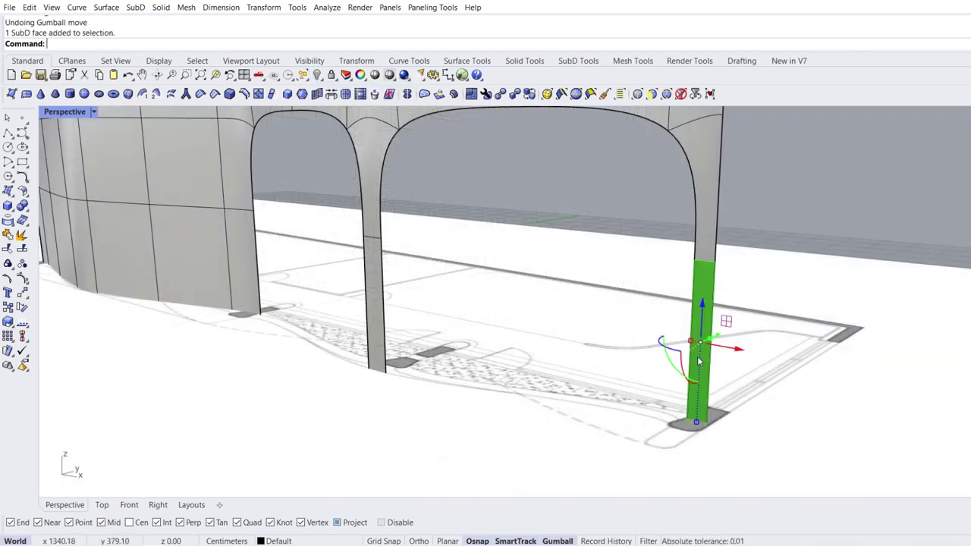
drag(717, 340, 697, 357)
key(Escape)
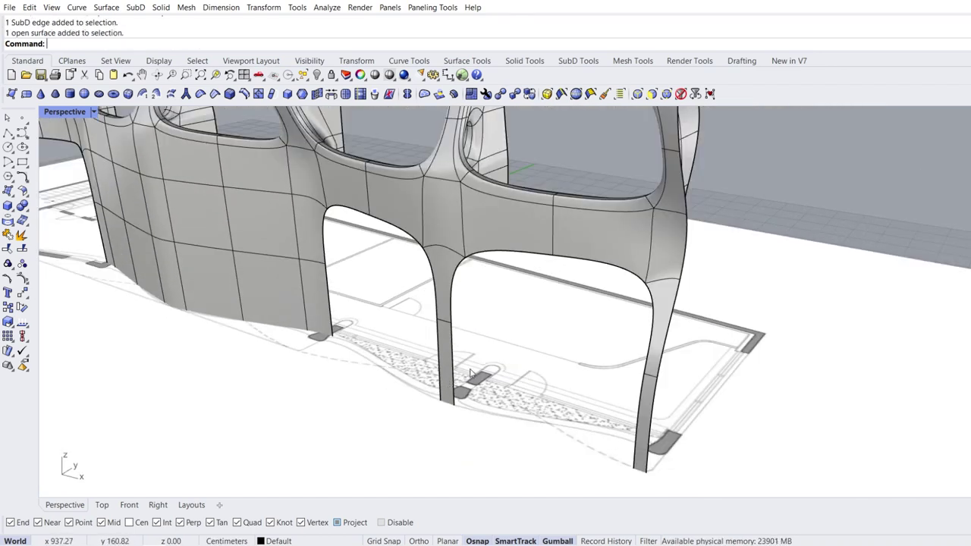
Move the lowest face of the slim middle column inward along Y to its column footprint on the floor plan
ctrl+shift+click(446, 387)
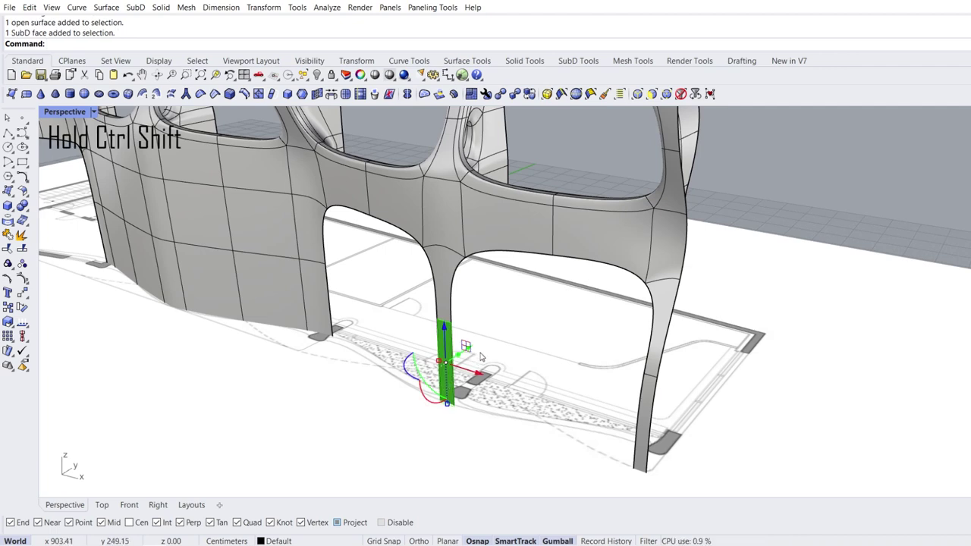
right_drag(458, 355, 468, 372)
drag(434, 381, 470, 376)
shift+right_drag(258, 365, 386, 393)
scroll(443, 379, up, 3)
key(Escape)
Move the lowest wall face beside the shopfront opening outward along Y to the dashed outline on the floor plan
ctrl+shift+click(489, 375)
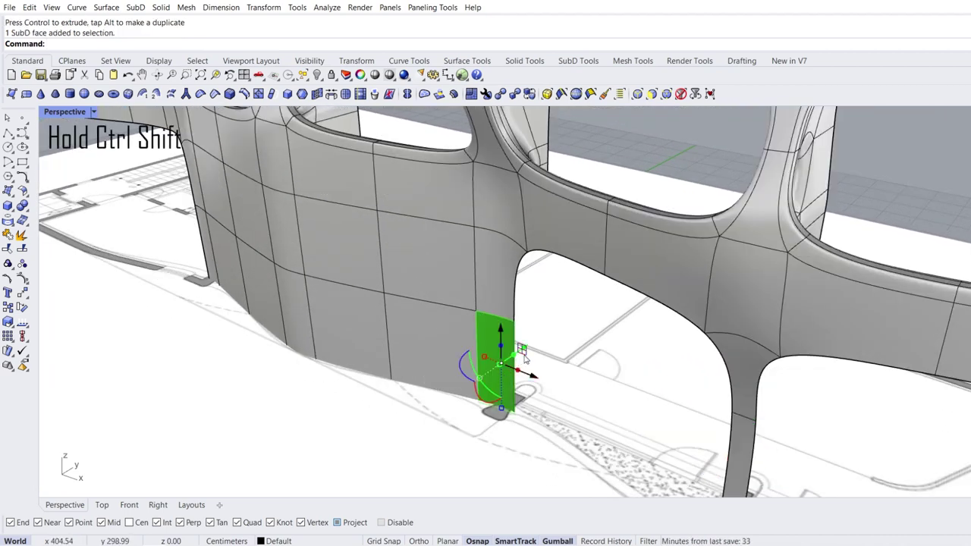
drag(531, 350, 503, 382)
shift+right_drag(375, 378, 452, 373)
key(Escape)
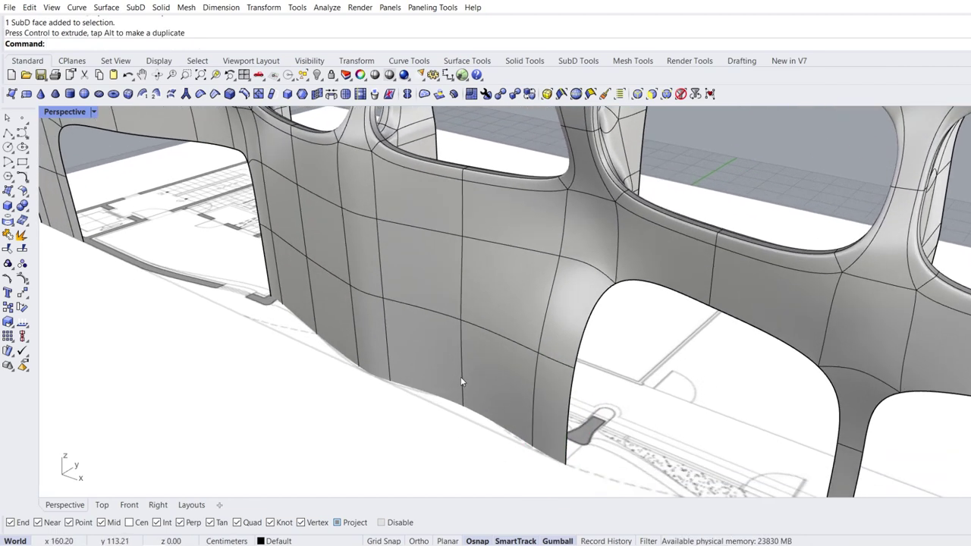
Adjust the central wall panel's lowest middle edge slightly inward and push the narrow face beside it inward to form a wavy base
ctrl+shift+click(460, 377)
drag(492, 351, 497, 344)
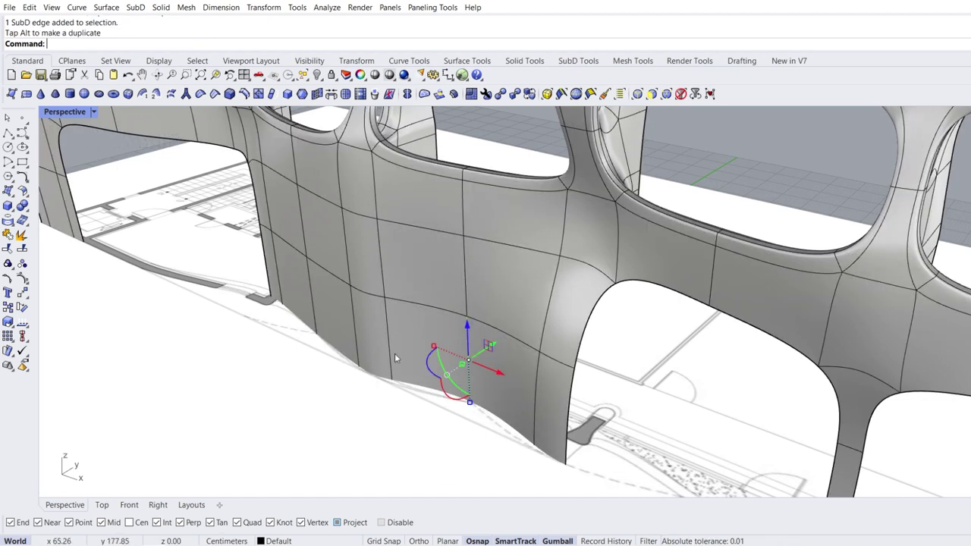
right_drag(395, 353, 407, 367)
key(Escape)
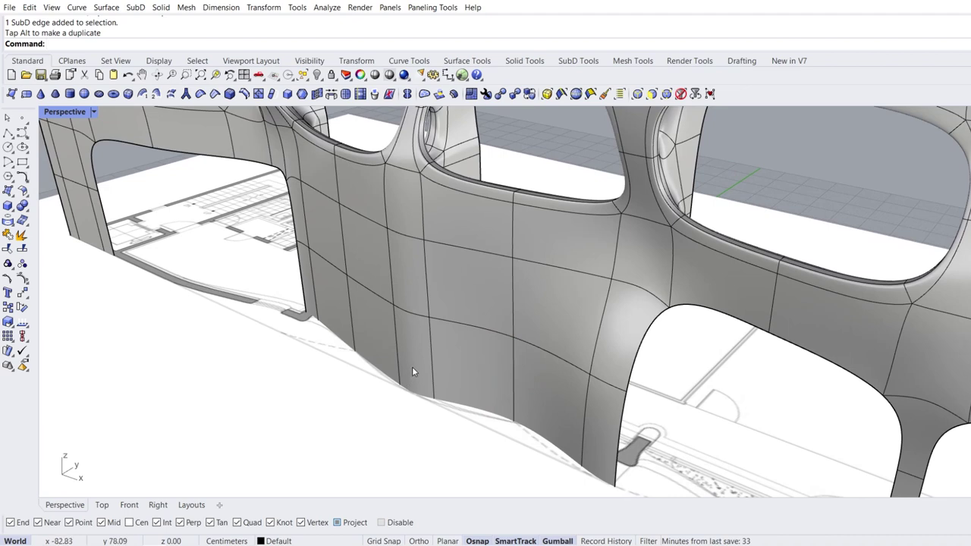
ctrl+shift+click(412, 368)
drag(443, 340, 467, 319)
key(Escape)
shift+right_drag(366, 343, 431, 363)
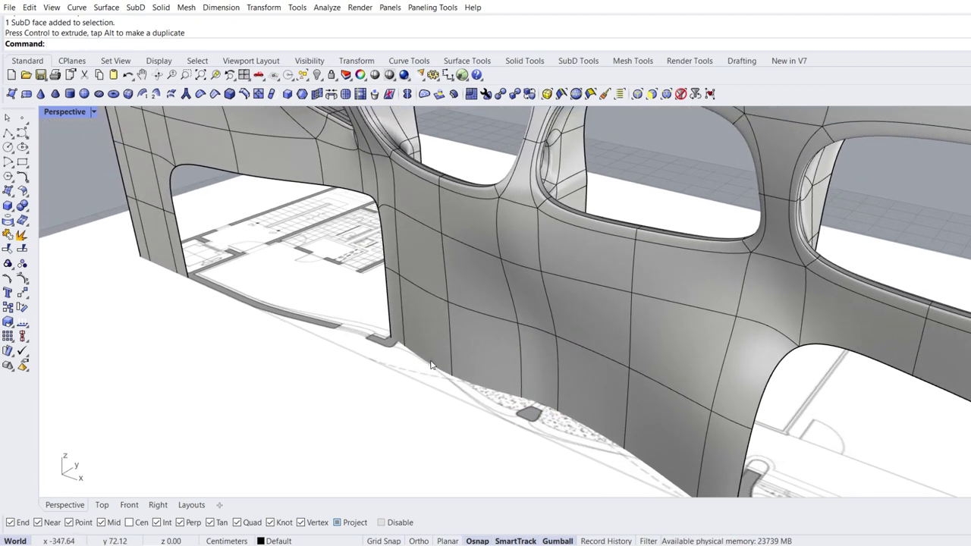
Move the lowest wall face beside the wide entrance opening outward along Y toward the street
ctrl+shift+click(391, 323)
drag(413, 297, 393, 314)
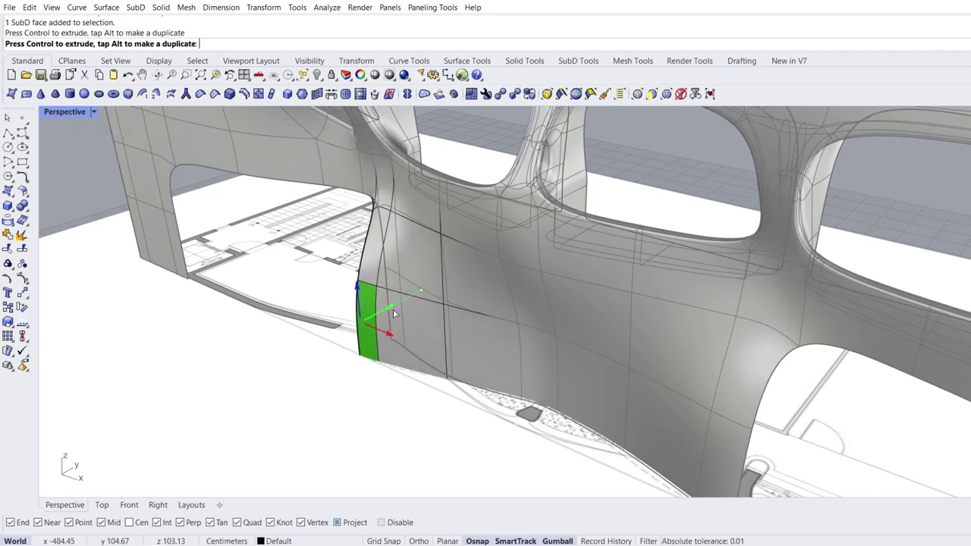
right_drag(298, 374, 298, 355)
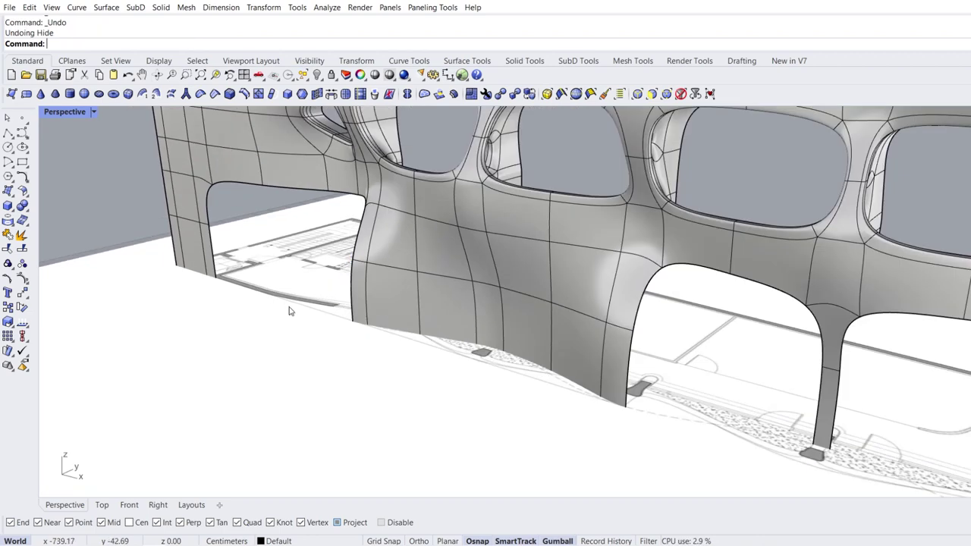
Select the façade's outer boundary edges along both sides and the roofline, and extrude them 5 cm along Y toward the back
mouse_move(288, 312)
right_down()
mouse_move(265, 296)
mouse_move(290, 297)
mouse_move(292, 307)
right_up()
right_drag(513, 325, 467, 310)
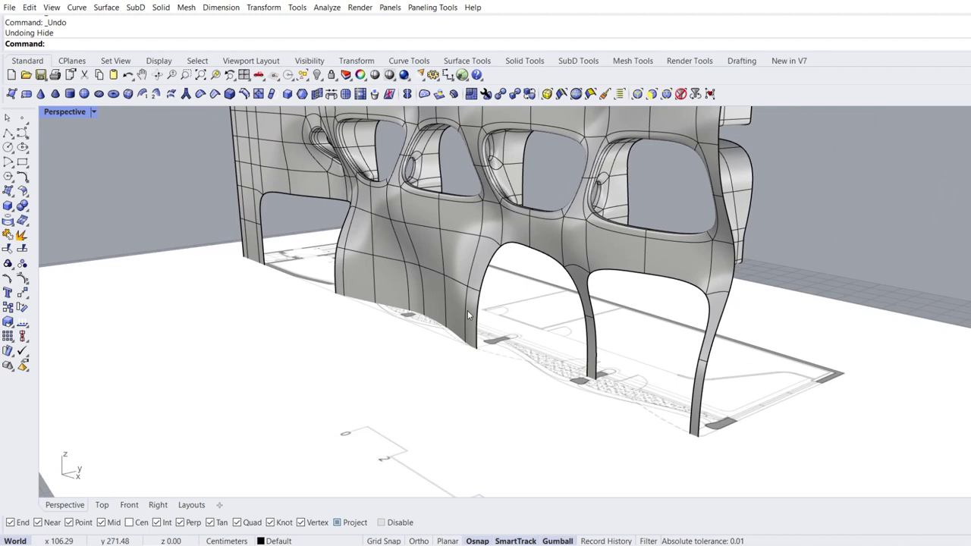
ctrl+shift+click(703, 403)
right_drag(371, 350, 530, 342)
ctrl+shift+click(350, 350)
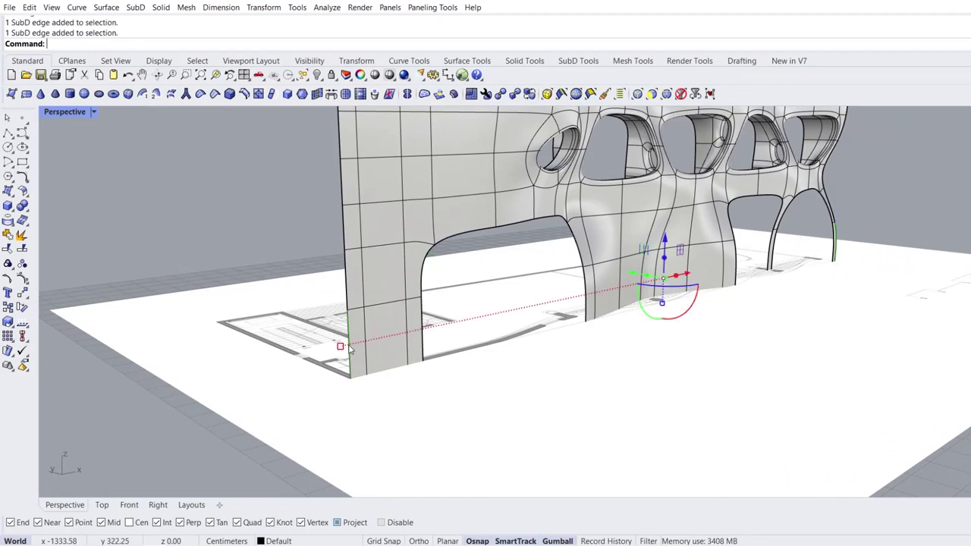
ctrl+shift+double_click(349, 296)
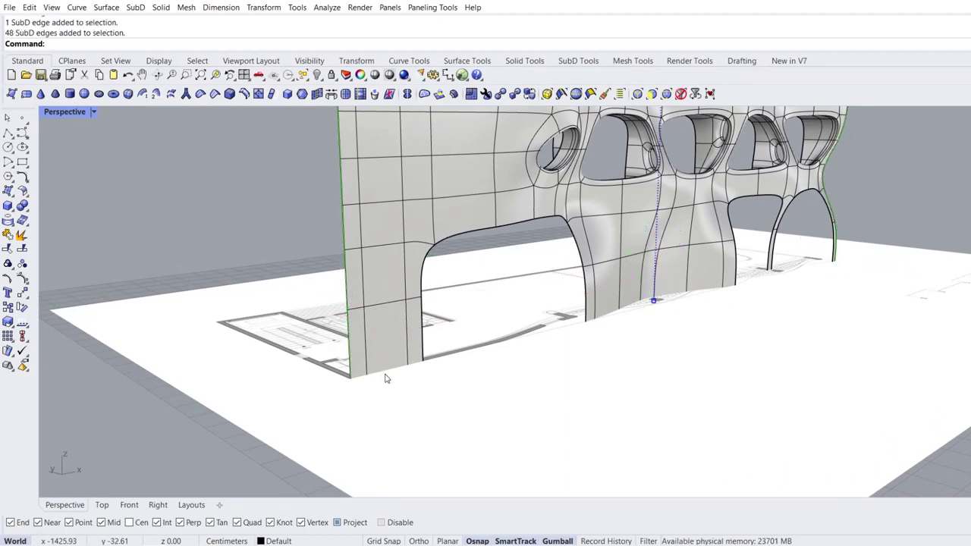
right_drag(544, 370, 407, 378)
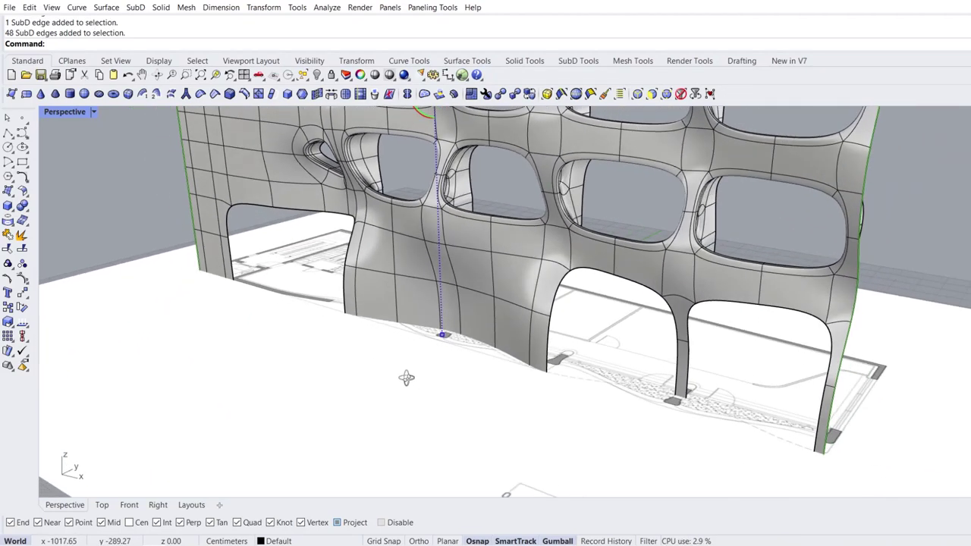
scroll(421, 388, down, 5)
right_drag(392, 311, 364, 348)
click(428, 282)
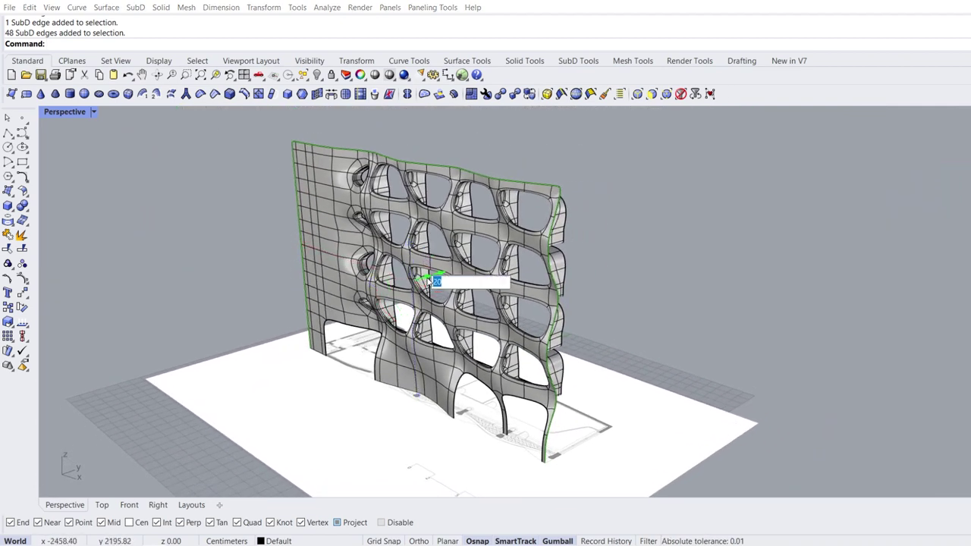
text(5)
key(Return)
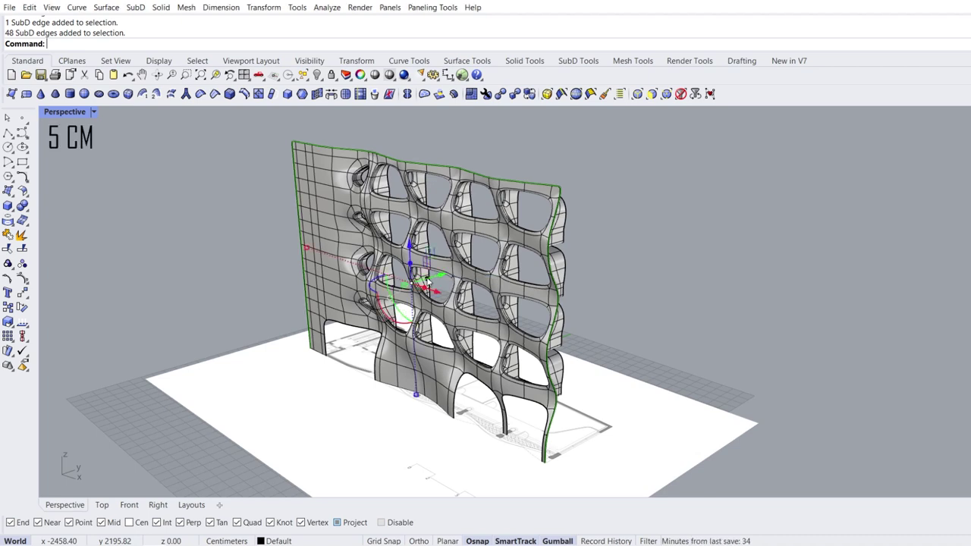
Extrude the boundary edges back to the building's depth, then flatten them in the top view and move them level with the end wall's rear corner
right_drag(437, 302, 423, 302)
mouse_move(423, 295)
ctrl+mouse_down()
mouse_move(459, 280)
mouse_move(501, 280)
ctrl+mouse_up()
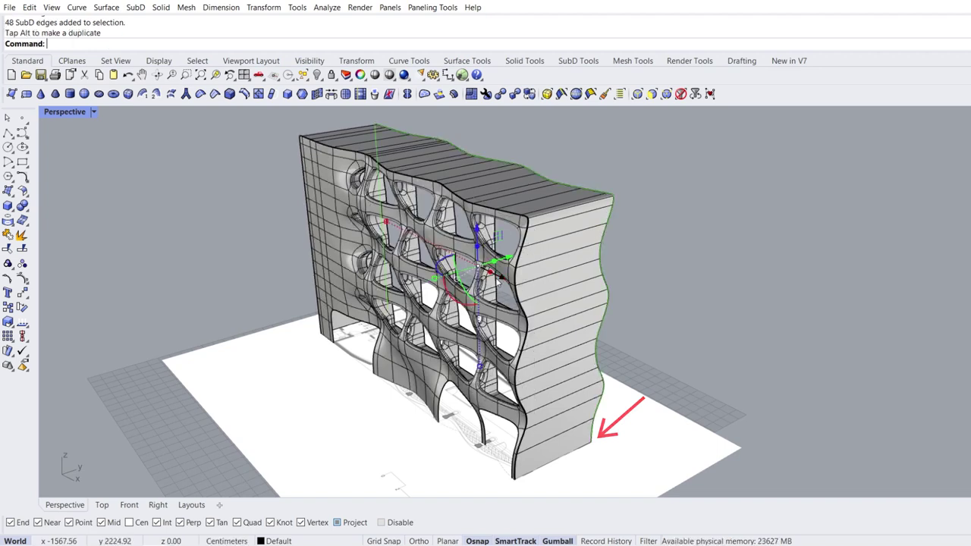
click(104, 505)
scroll(448, 407, down, 5)
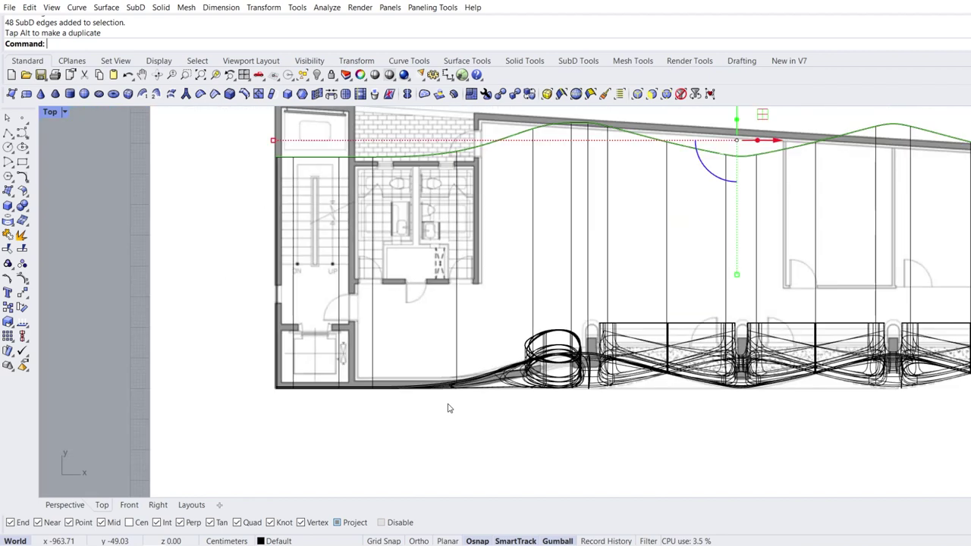
scroll(449, 409, down, 3)
drag(537, 393, 536, 304)
drag(539, 267, 538, 278)
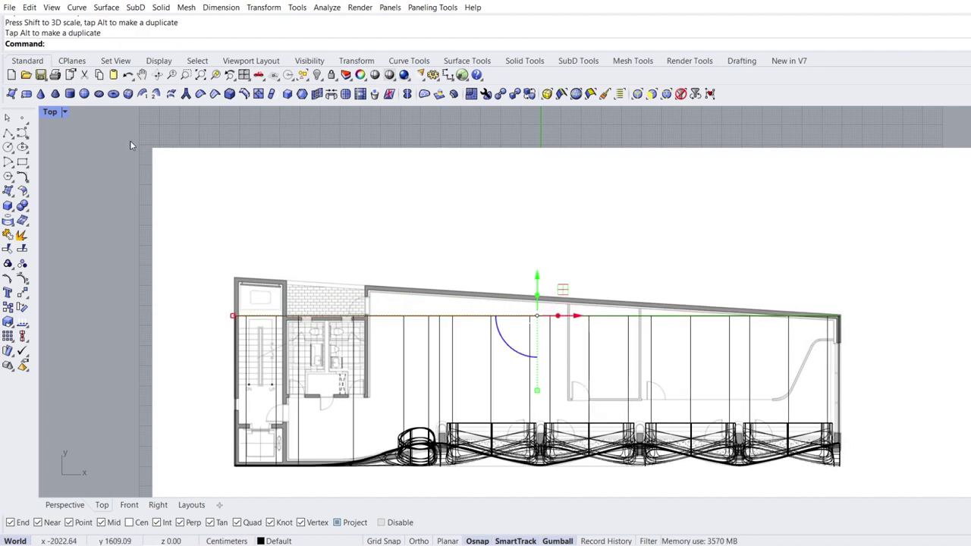
Show the top view in Ghosted mode and align the rear boundary edges to a plane along the plan's slanted back wall
click(65, 112)
click(107, 192)
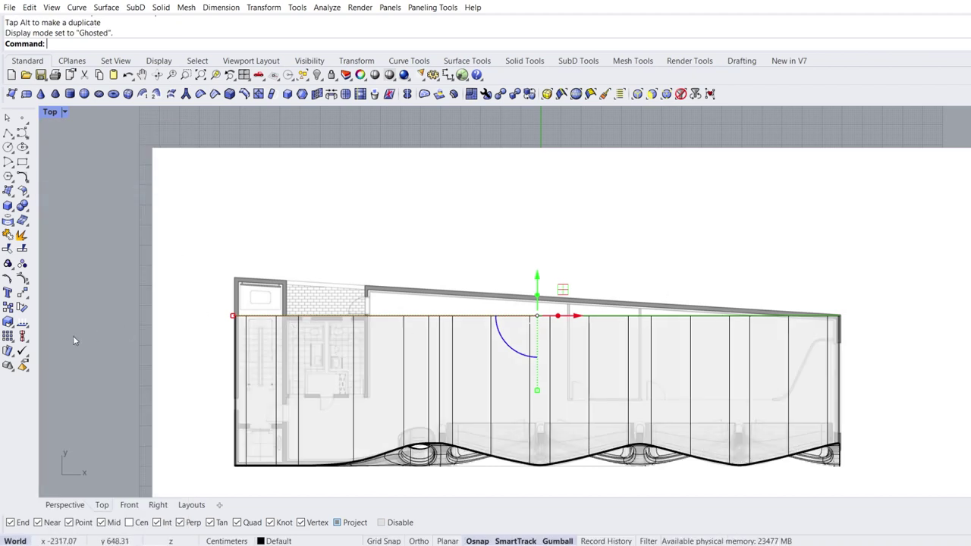
click(28, 337)
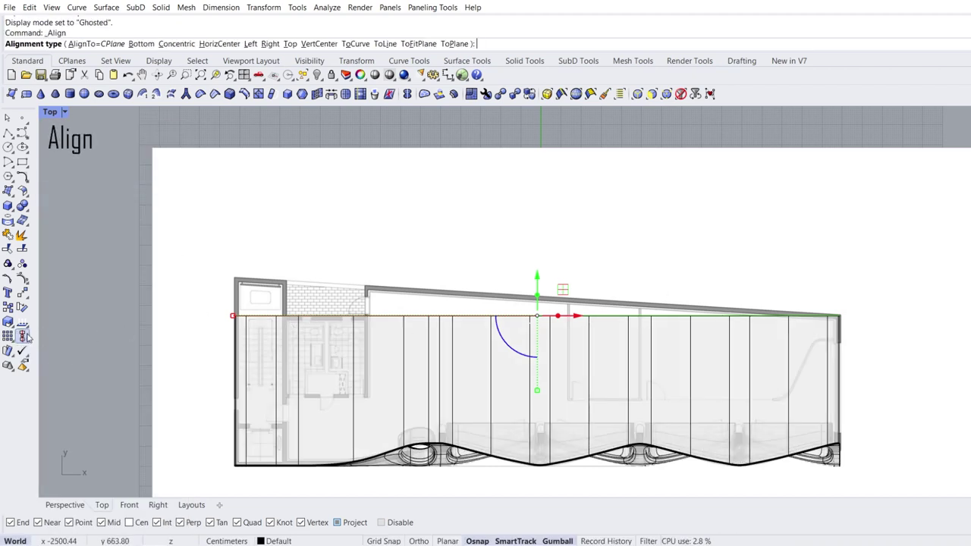
click(454, 44)
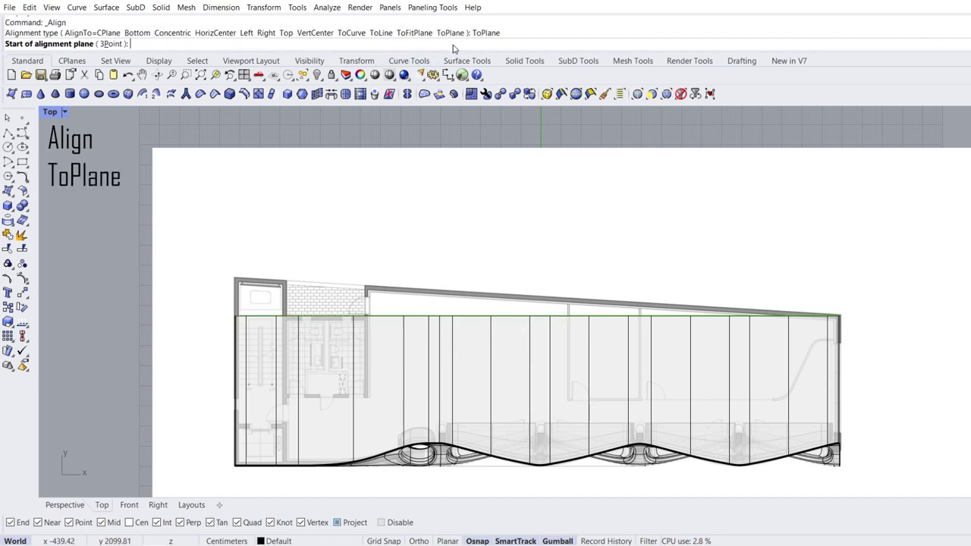
click(839, 316)
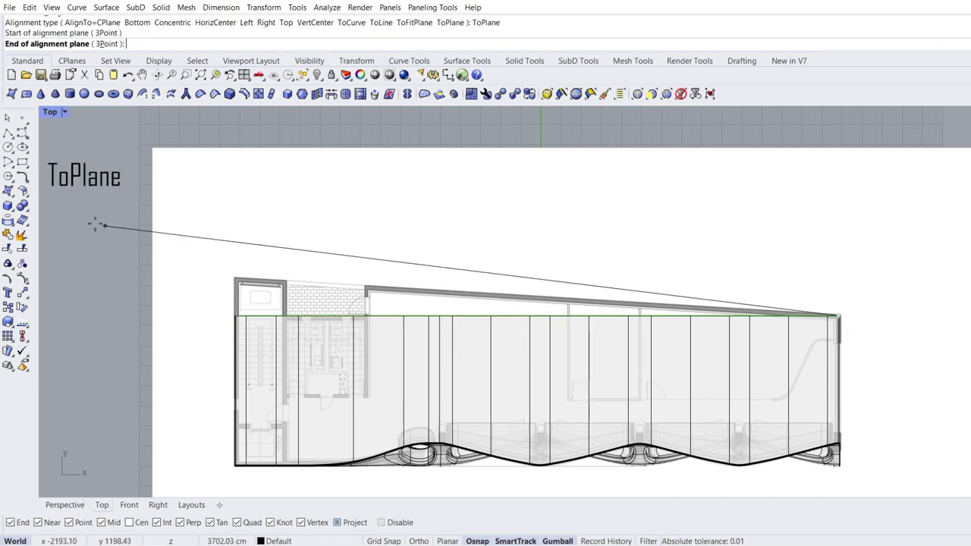
click(73, 266)
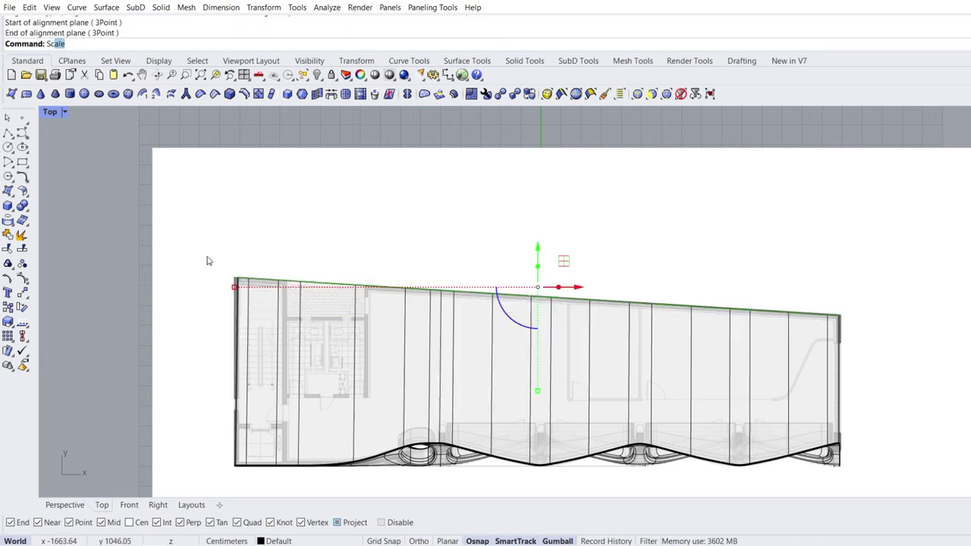
Scale the rear edges in one direction with Scale1D from the right rear corner so the left end meets the plan's outer wall corner
click(65, 67)
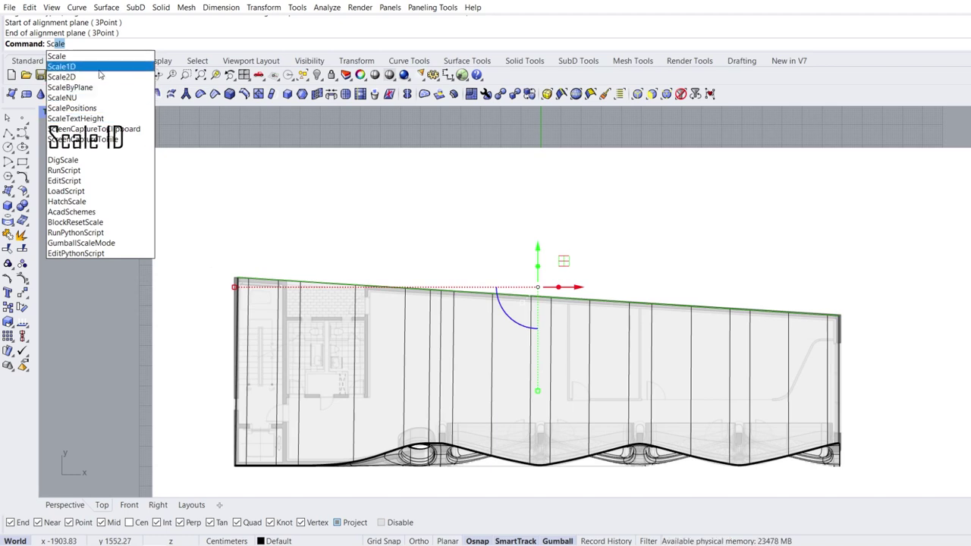
click(840, 315)
scroll(140, 256, up, 1)
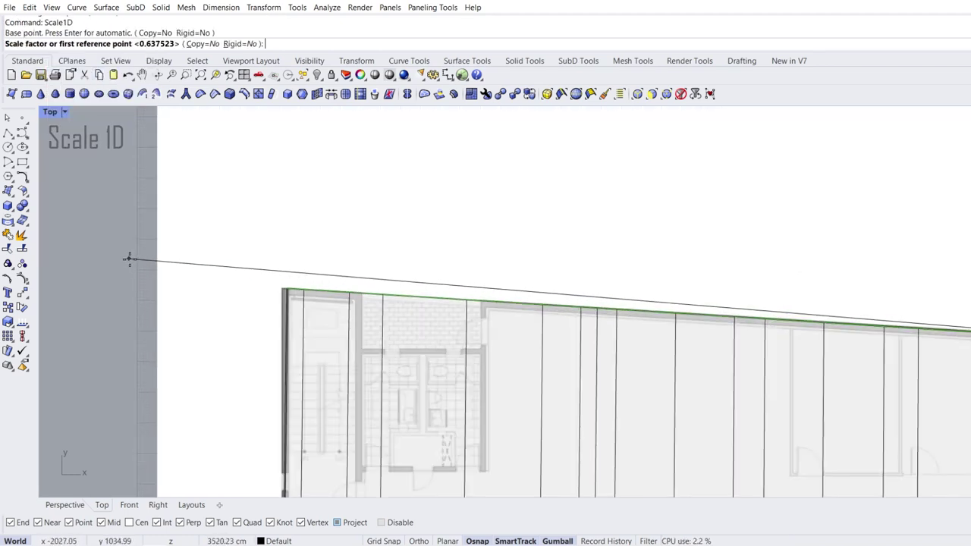
scroll(130, 258, up, 1)
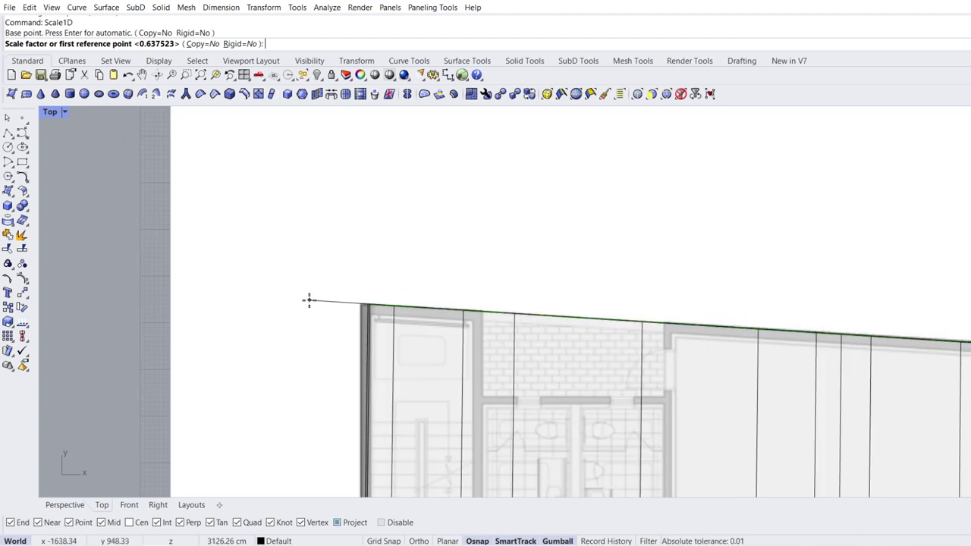
scroll(333, 296, up, 2)
click(400, 316)
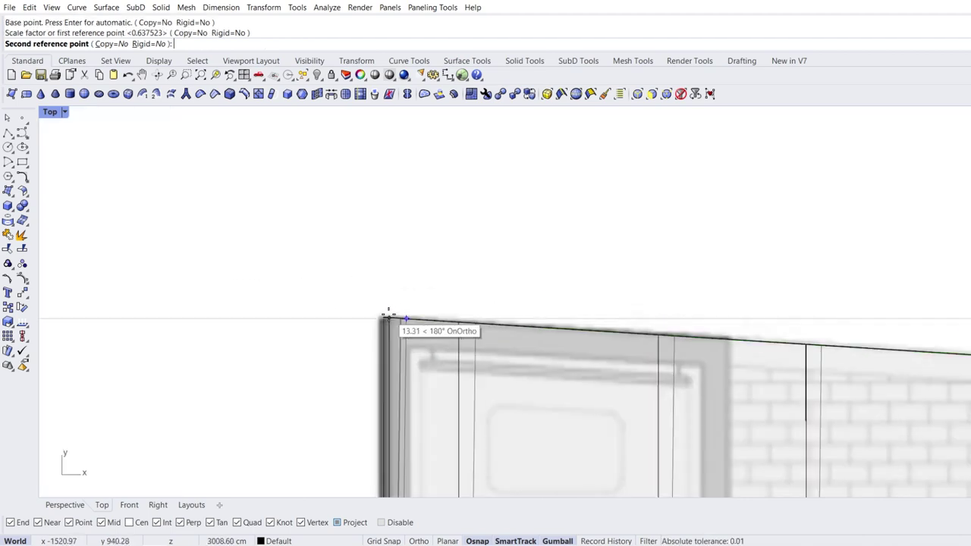
click(384, 262)
scroll(387, 284, down, 4)
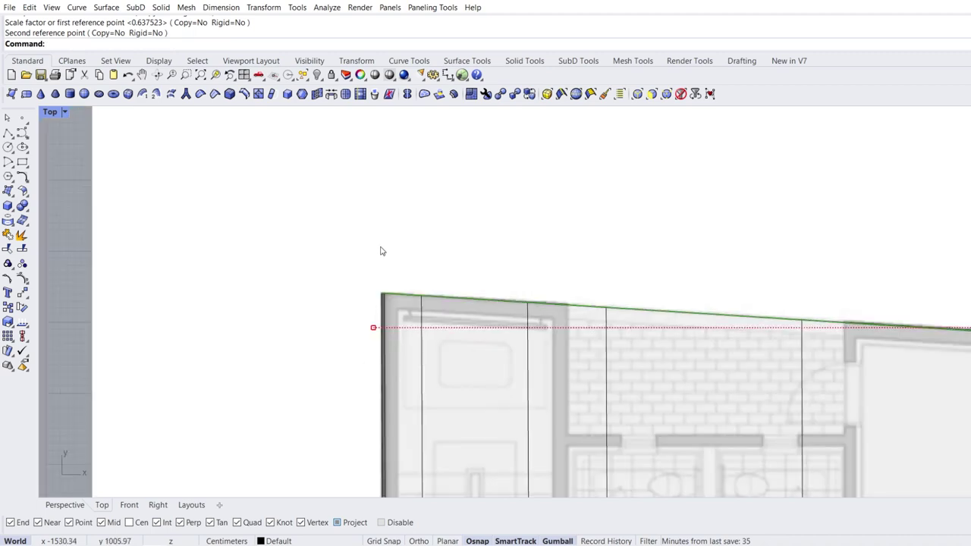
click(213, 289)
Select the two edge loops along the façade's outer boundary at the sides and roofline, and remove their creases
right_drag(367, 317, 323, 266)
scroll(374, 397, up, 5)
scroll(373, 402, up, 2)
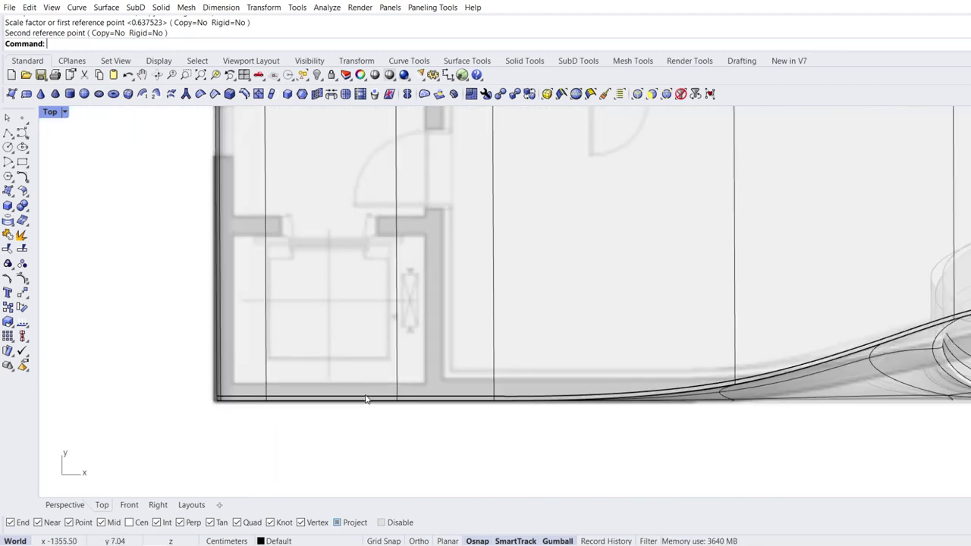
double_click(365, 397)
click(76, 505)
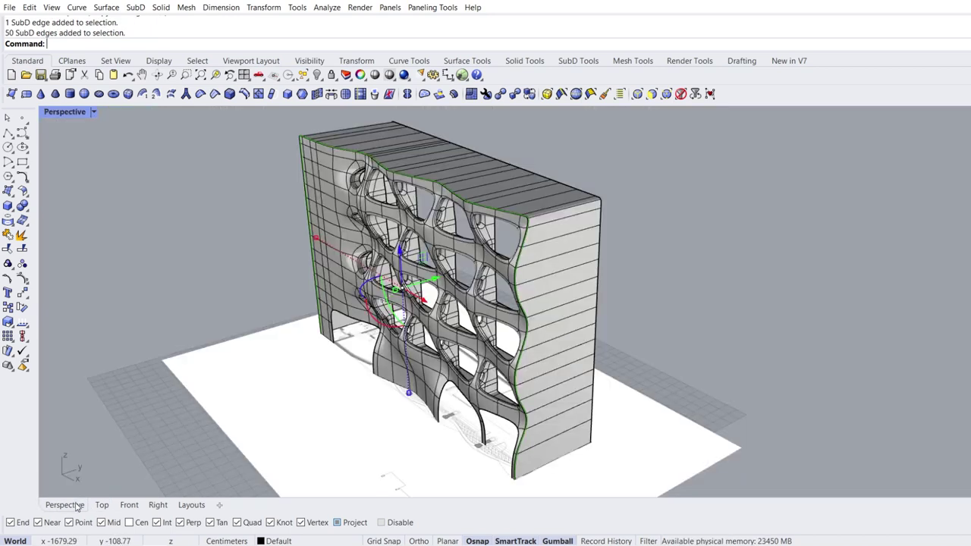
scroll(526, 218, up, 5)
scroll(527, 205, up, 1)
scroll(524, 171, up, 2)
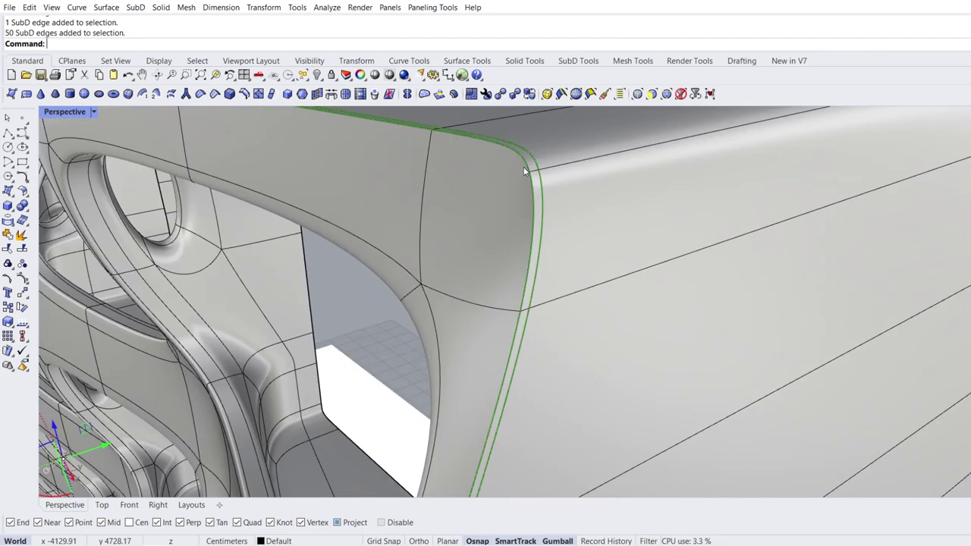
click(200, 94)
scroll(517, 213, down, 12)
click(695, 233)
Select the floor plan drawing on the ground and lock it
right_drag(410, 329, 440, 319)
right_drag(576, 304, 464, 300)
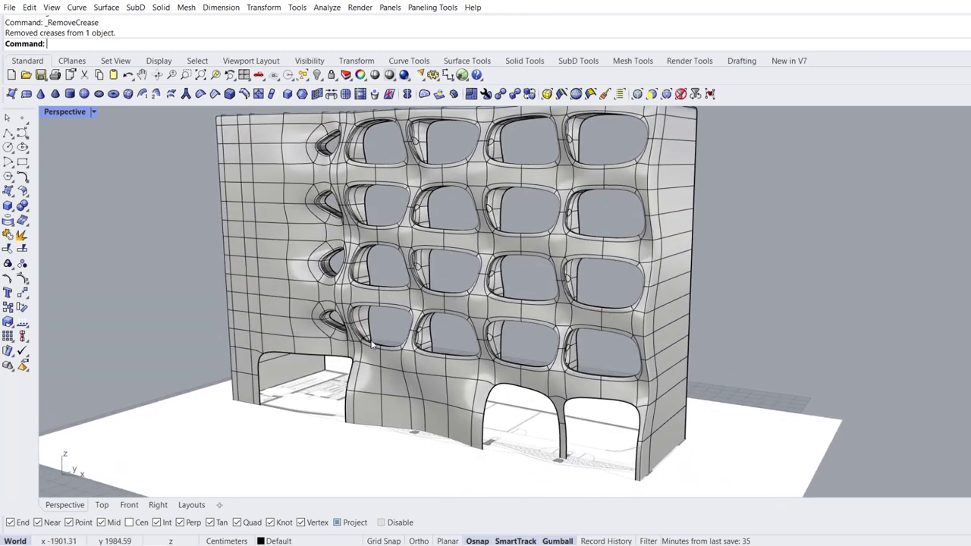
scroll(271, 401, up, 6)
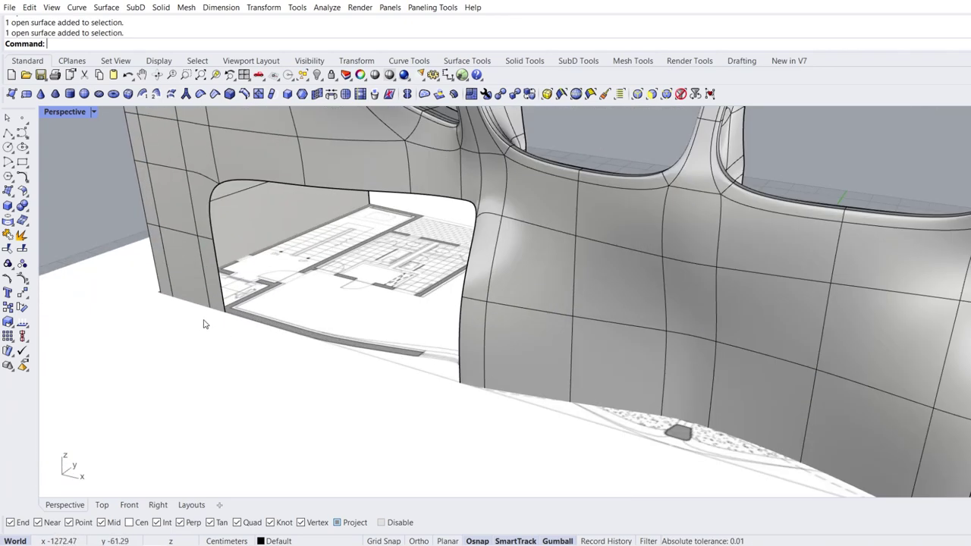
scroll(204, 325, up, 4)
click(240, 399)
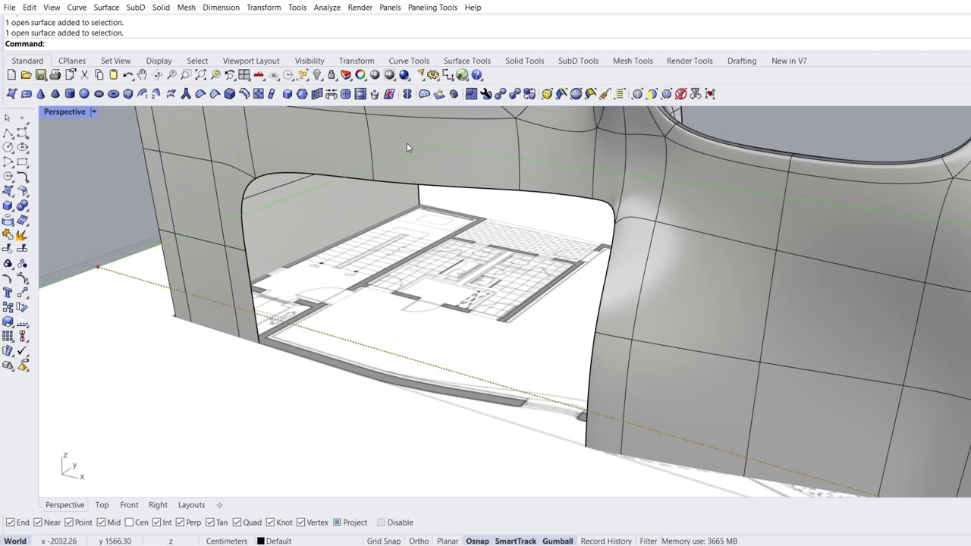
click(332, 74)
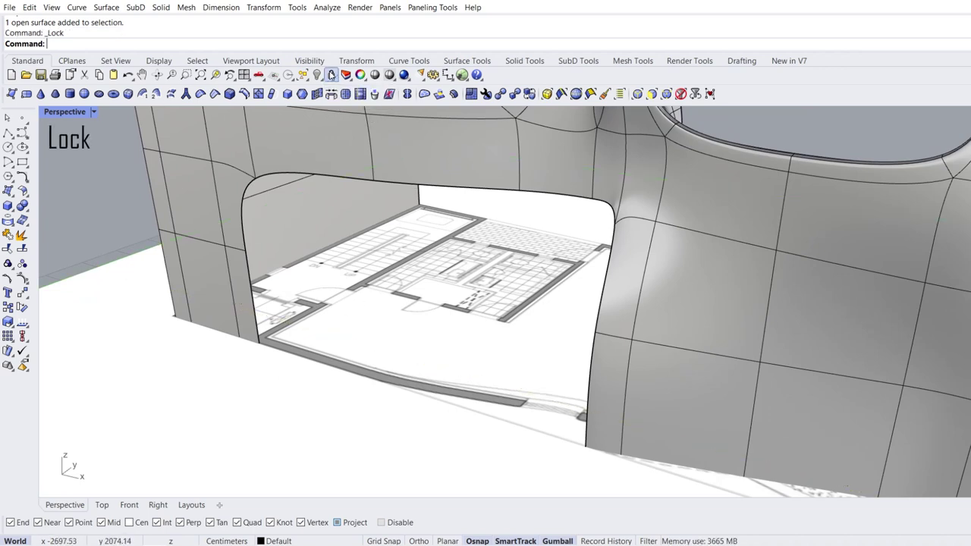
Select the edges around the ground-floor openings, excluding the thin column's base edge, and extrude them 5 cm inward along Y
ctrl+shift+click(255, 302)
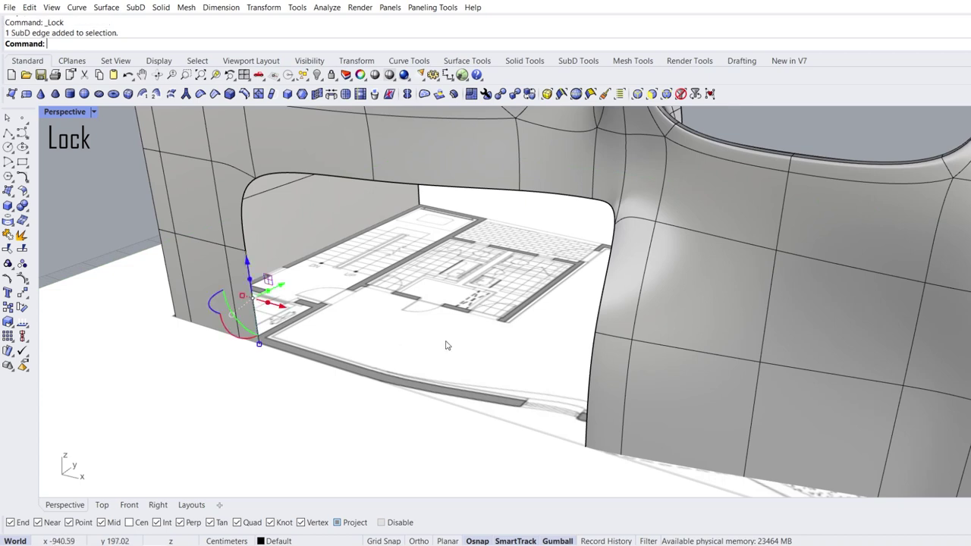
ctrl+shift+click(589, 387)
ctrl+shift+double_click(601, 316)
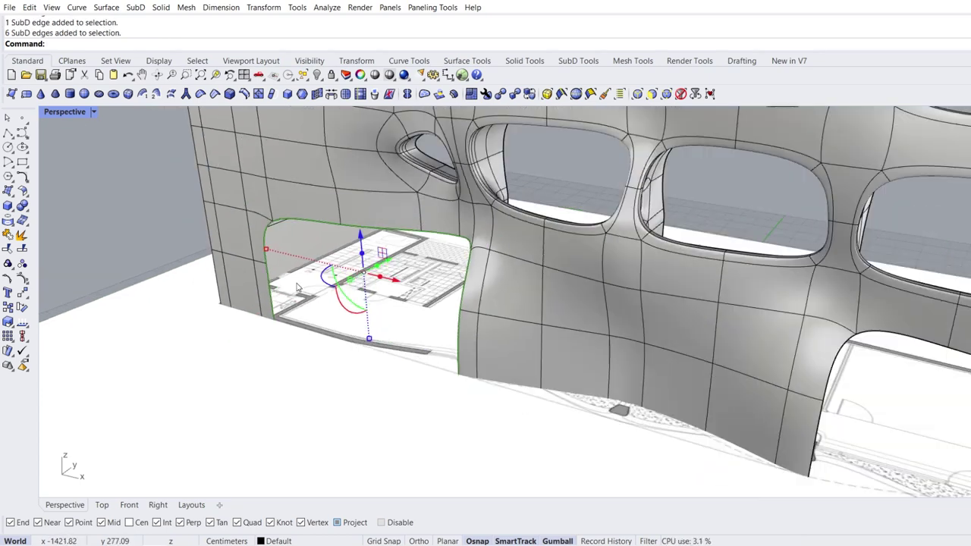
scroll(297, 287, down, 3)
scroll(662, 387, down, 1)
shift+right_drag(671, 391, 496, 303)
scroll(490, 303, up, 2)
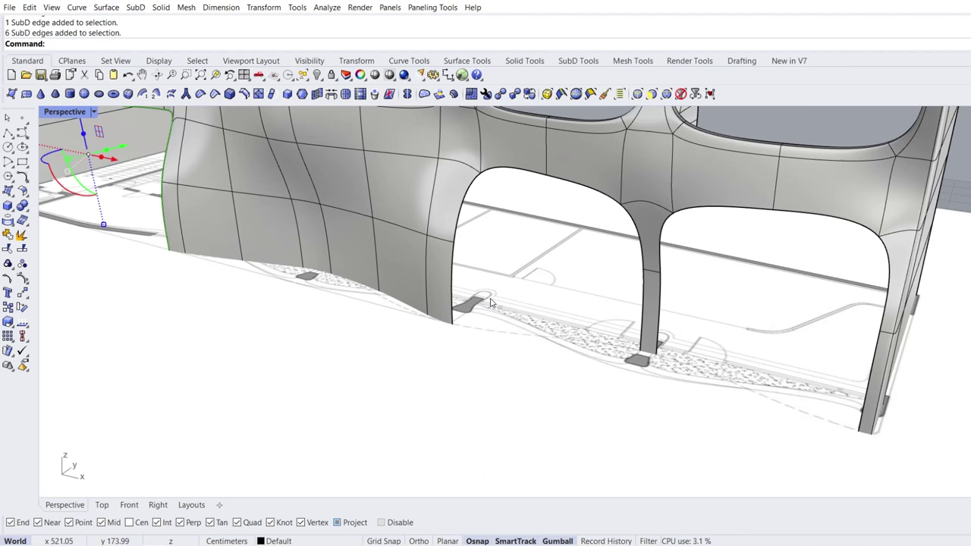
ctrl+shift+click(453, 295)
right_drag(695, 371, 668, 351)
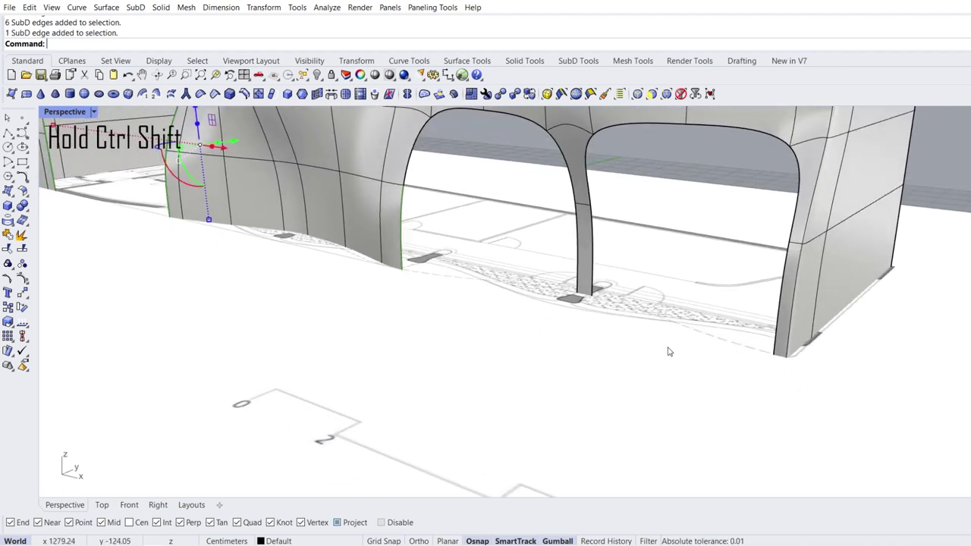
ctrl+shift+double_click(786, 234)
scroll(599, 297, up, 5)
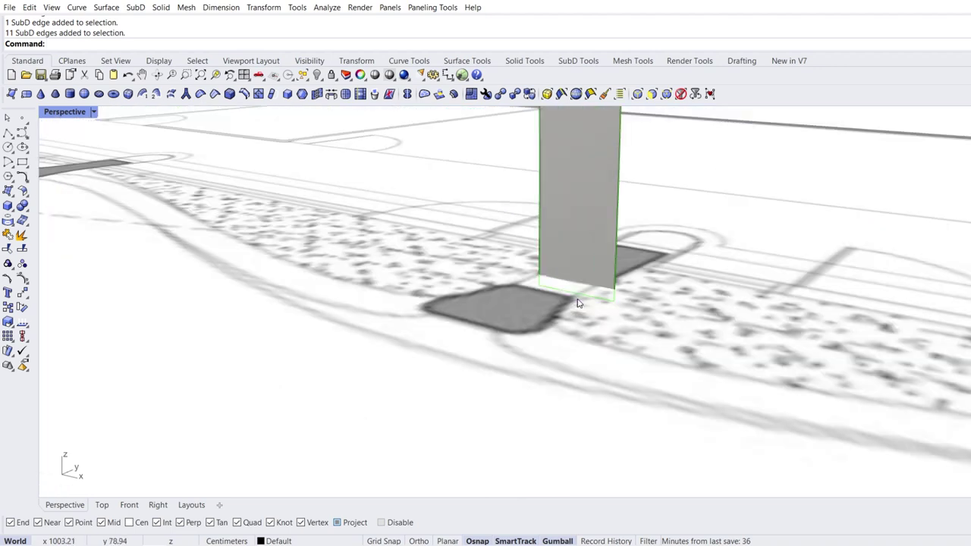
ctrl+shift+click(575, 296)
scroll(608, 341, down, 10)
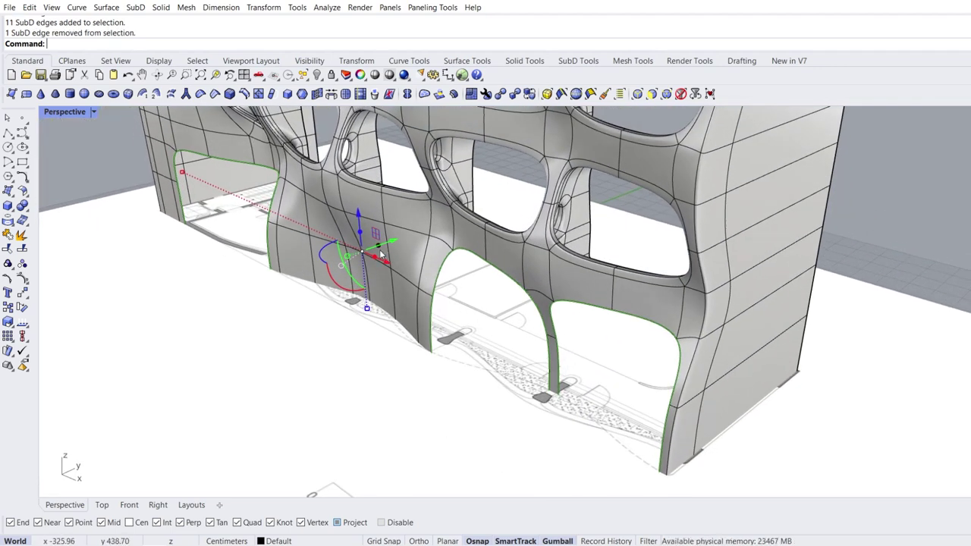
click(382, 251)
text(5)
key(Return)
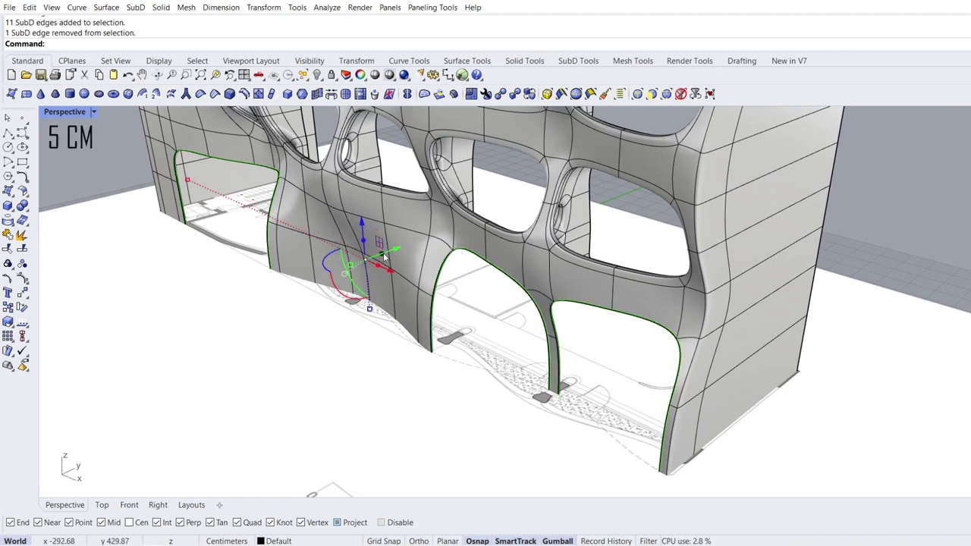
Extrude the ground-floor opening edges another 20 cm along Y, and extend them deep into the building
click(385, 258)
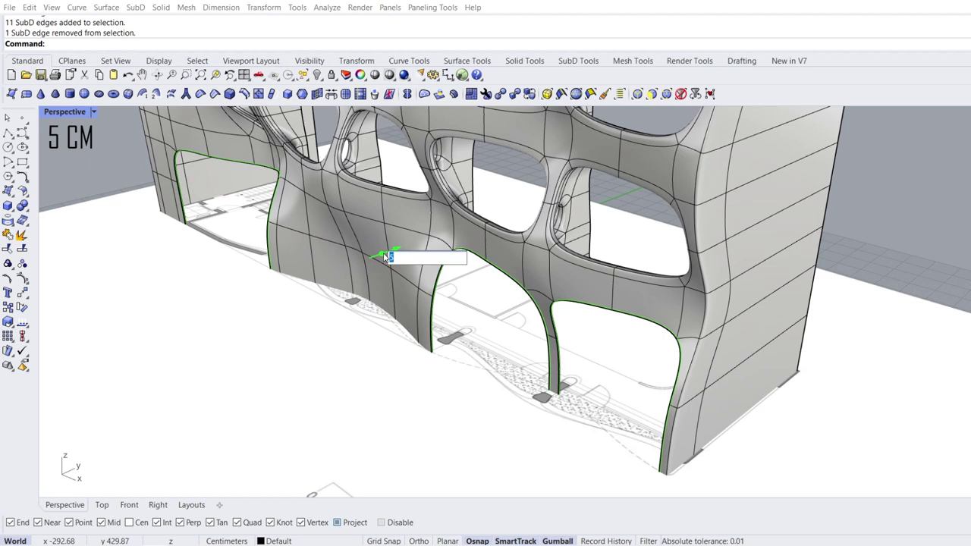
text(20)
key(Return)
drag(387, 258, 455, 246)
right_drag(335, 298, 355, 291)
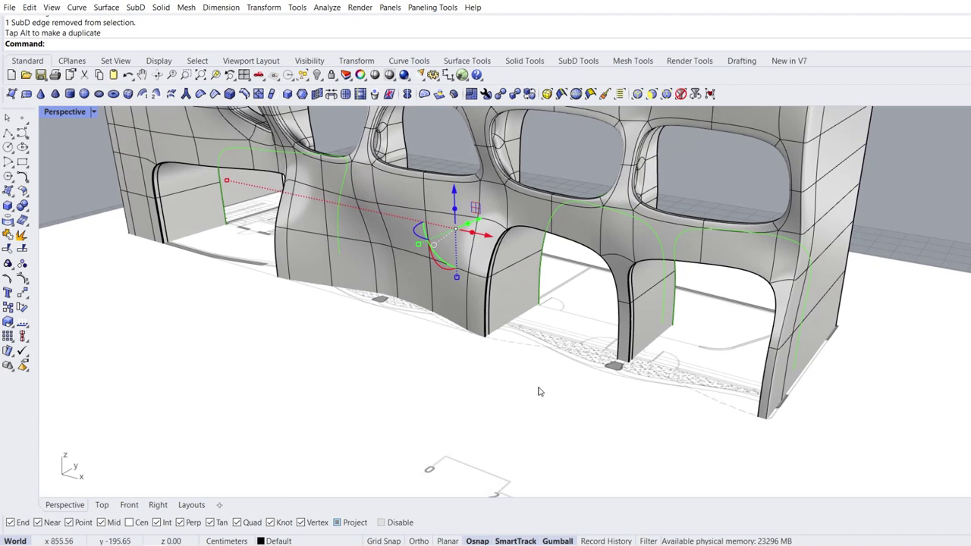
Select the front edge loops around the ground-floor openings, including the 5 cm and 20 cm offsets, and remove their creases
scroll(504, 324, up, 4)
ctrl+shift+double_click(479, 318)
ctrl+shift+double_click(482, 310)
ctrl+shift+double_click(493, 299)
scroll(533, 360, down, 5)
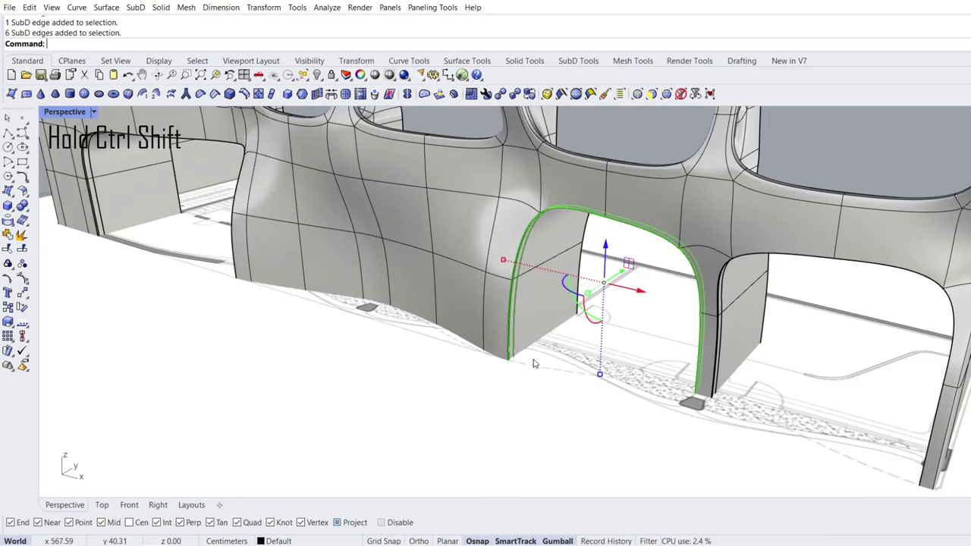
shift+right_drag(278, 251, 194, 251)
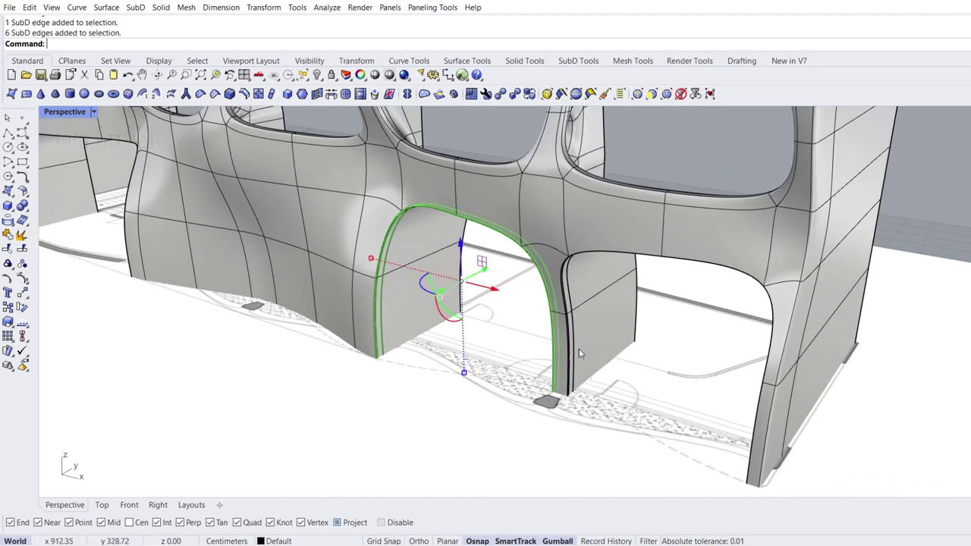
scroll(579, 354, up, 5)
scroll(578, 336, down, 6)
right_drag(578, 337, 531, 333)
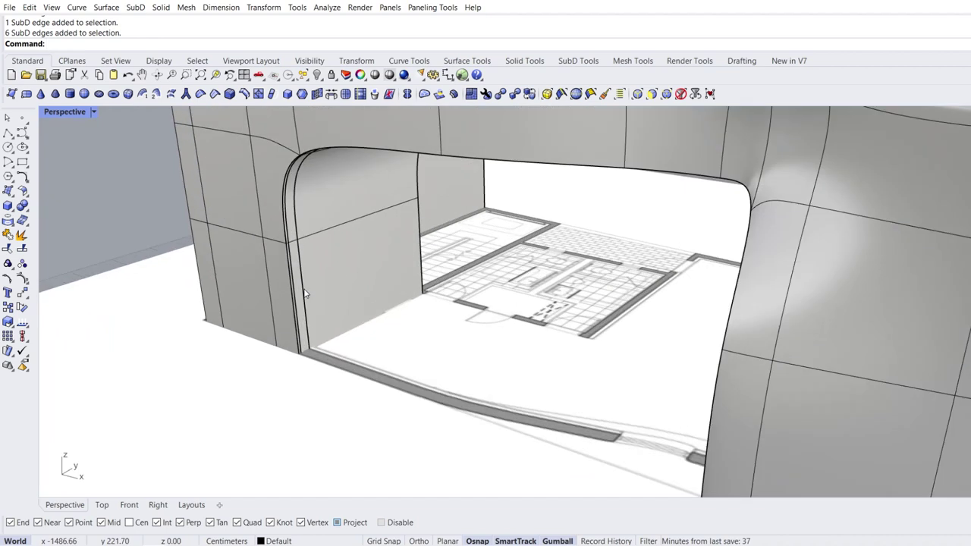
scroll(305, 294, up, 3)
double_click(306, 300)
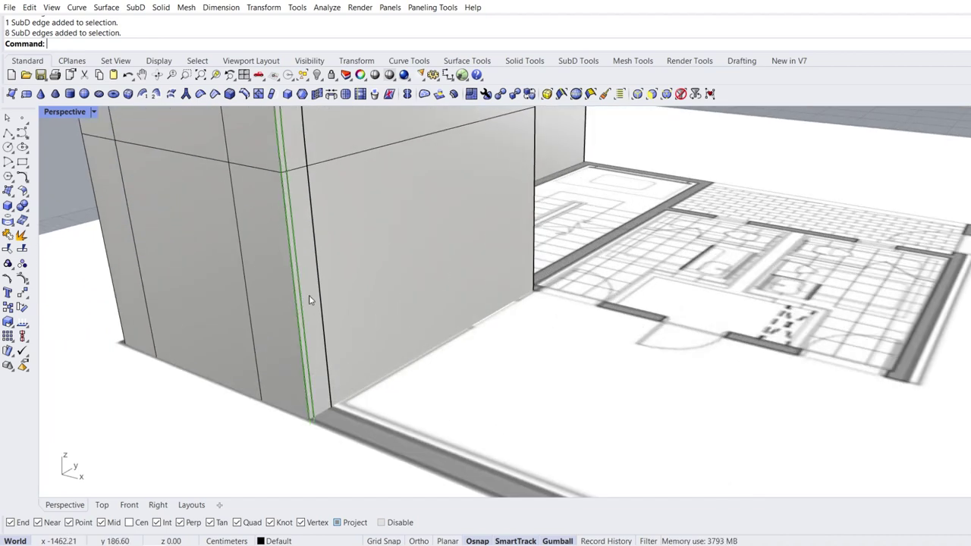
shift+double_click(321, 294)
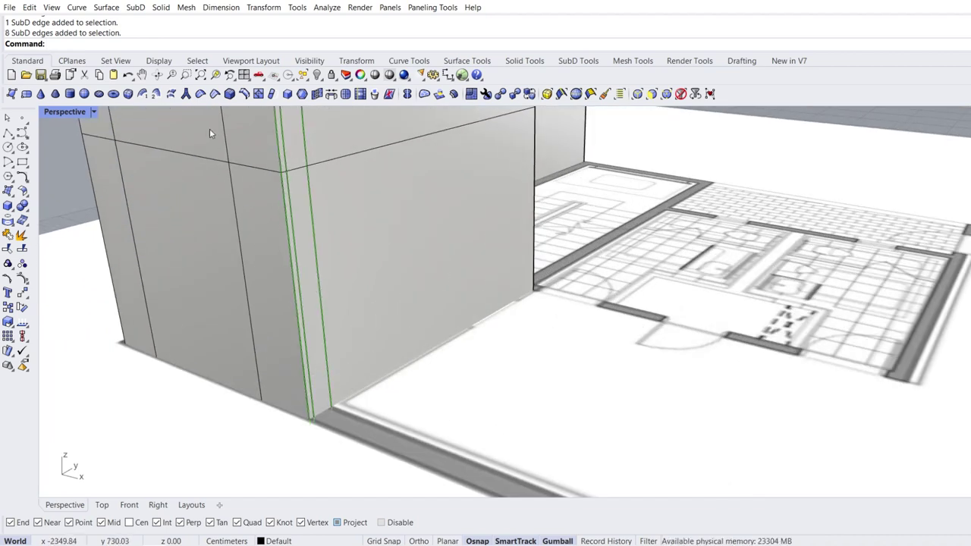
click(200, 94)
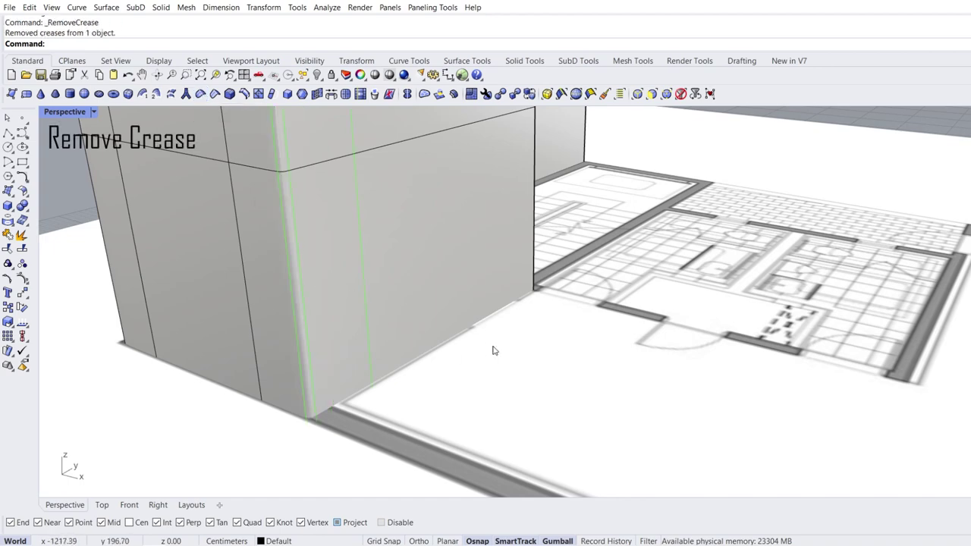
key(Escape)
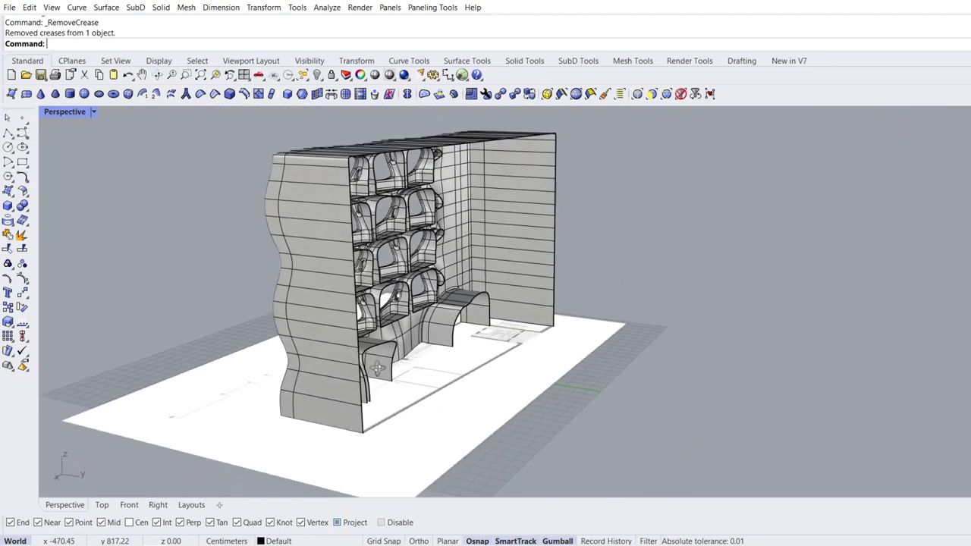
Set the perspective view to Rendered mode and inspect the building from behind
right_drag(444, 232, 213, 226)
click(92, 113)
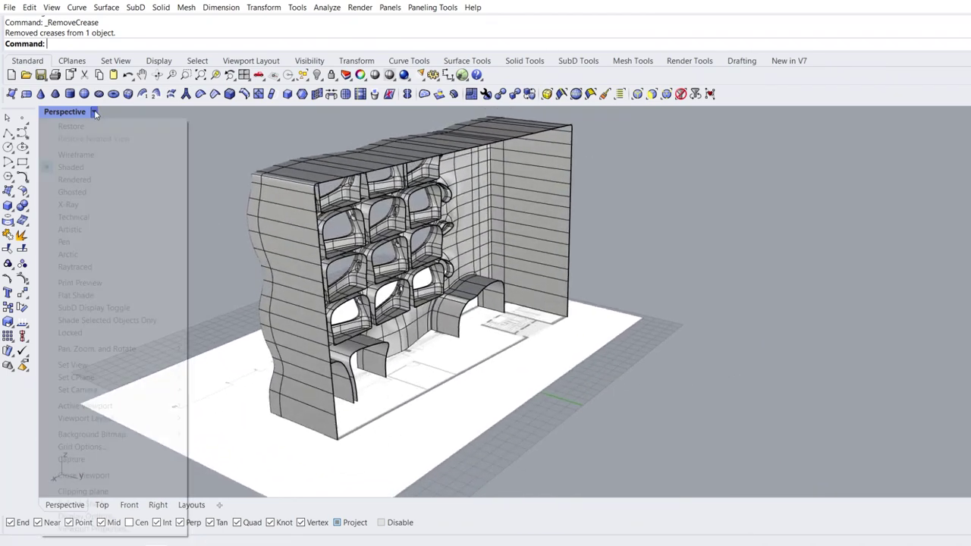
click(98, 180)
right_drag(224, 312, 234, 349)
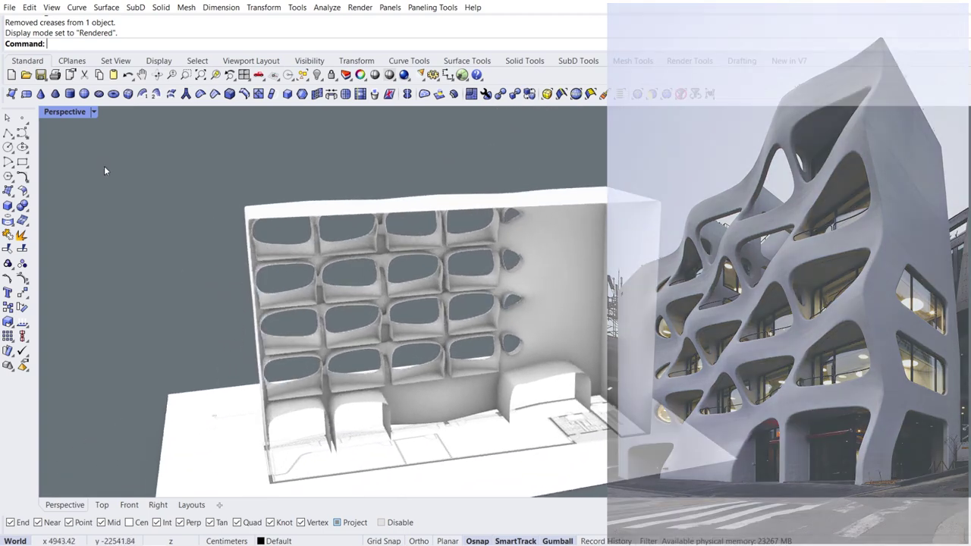
Set the perspective view to Shaded and select the SubD boundary edges around the building's open back
click(94, 112)
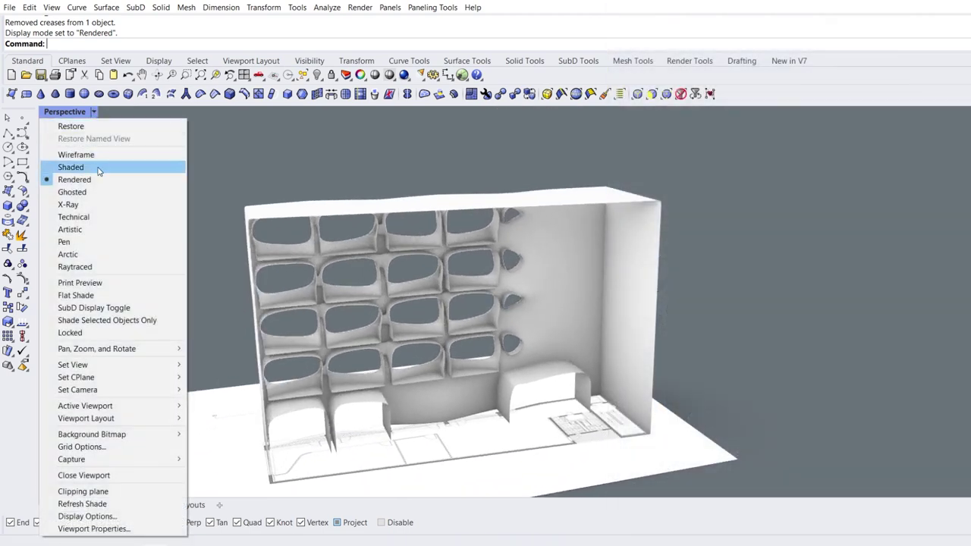
click(98, 168)
right_drag(202, 274, 236, 314)
shift+right_drag(303, 354, 304, 346)
scroll(303, 437, up, 4)
right_drag(316, 427, 380, 406)
shift+right_drag(417, 452, 421, 419)
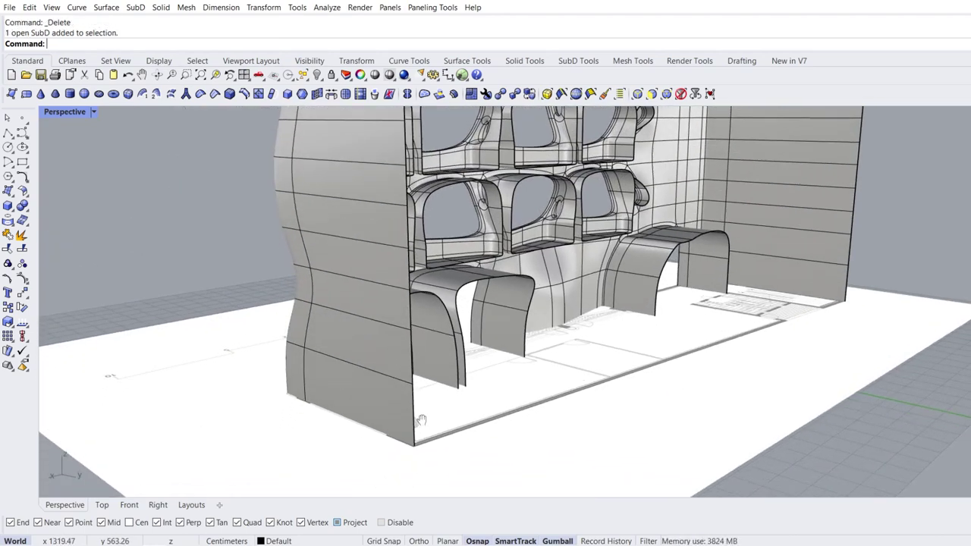
ctrl+shift+click(413, 414)
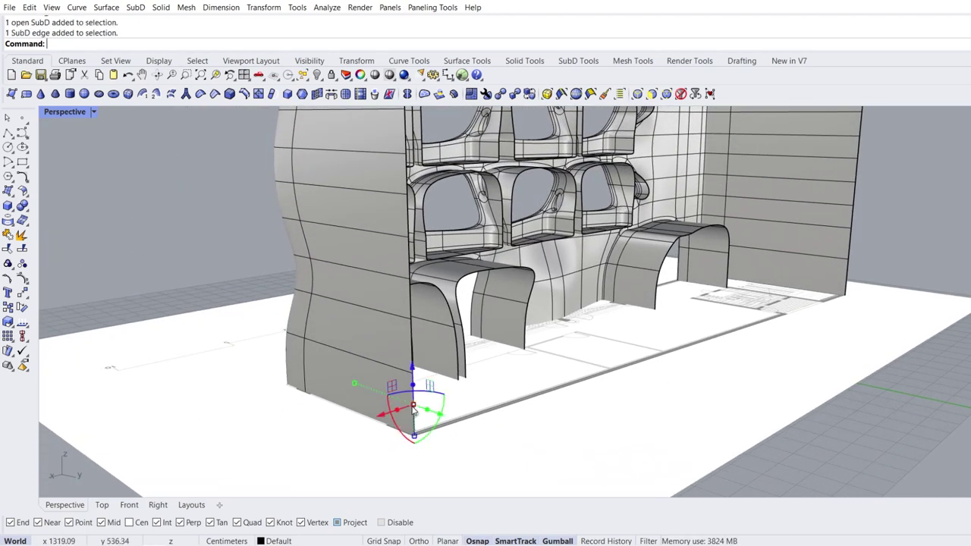
ctrl+shift+click(848, 277)
ctrl+shift+double_click(851, 245)
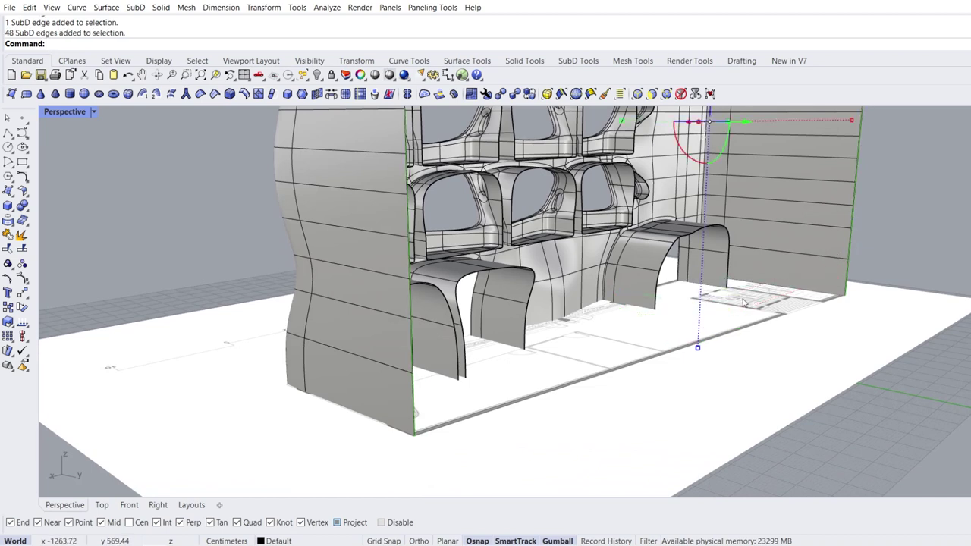
Duplicate the selected back edges as curves, join them, and close the joined curve with CloseCrv
scroll(444, 426, down, 3)
shift+right_drag(373, 327, 365, 377)
scroll(371, 363, down, 1)
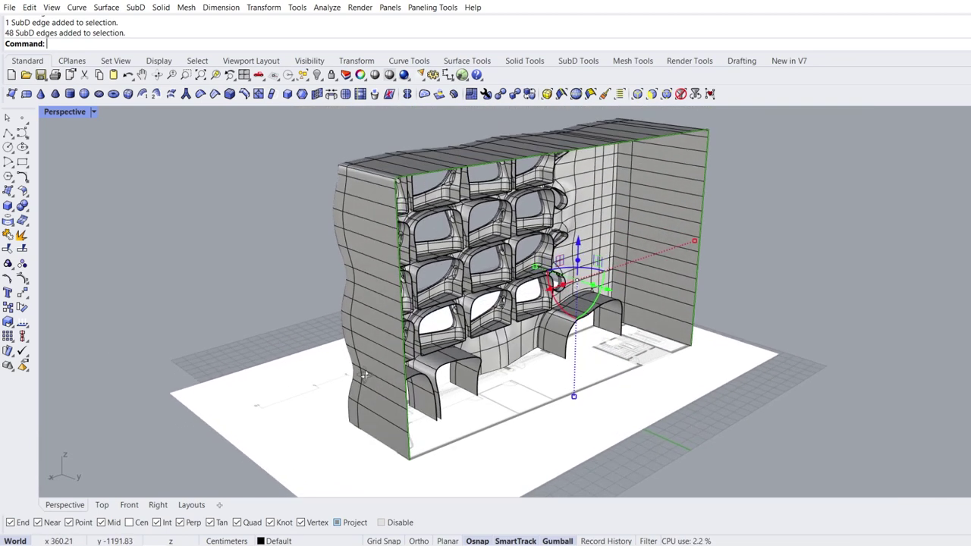
click(9, 221)
click(51, 226)
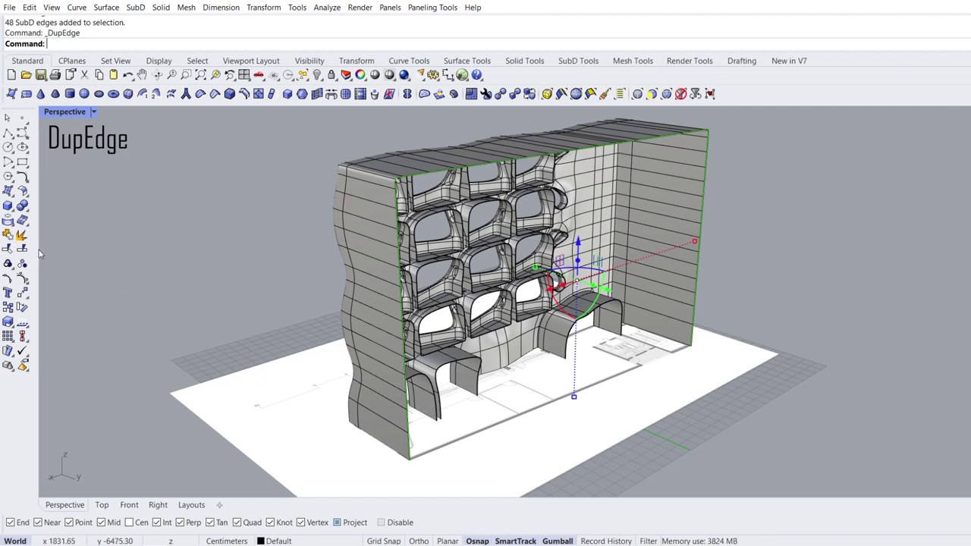
click(8, 248)
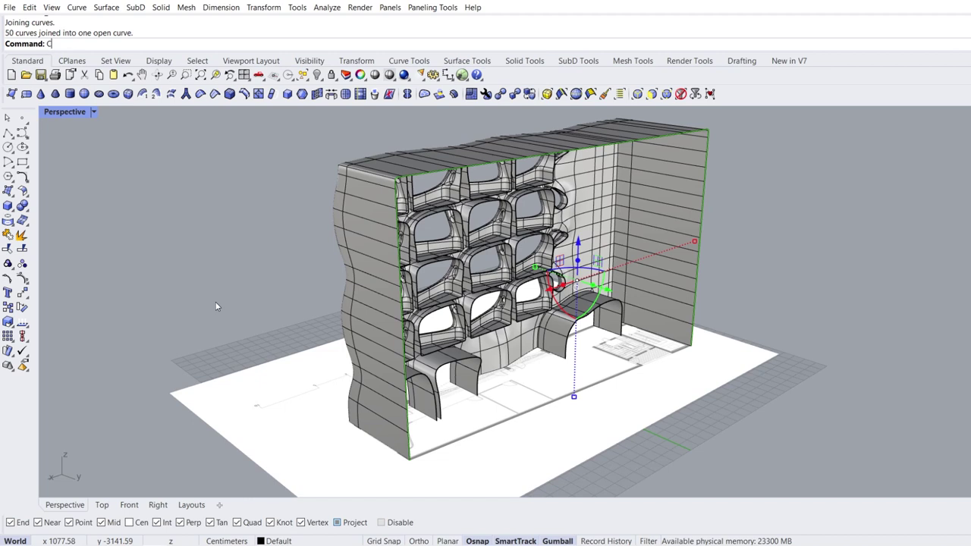
key(Return)
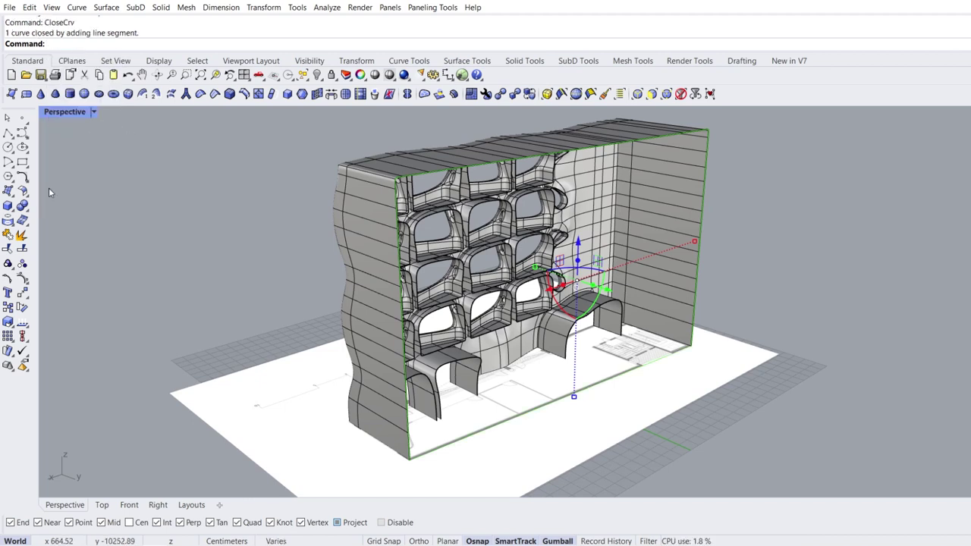
Fill the building's open back with a planar surface from the closed curve, undoing any accidental gumball move
click(11, 193)
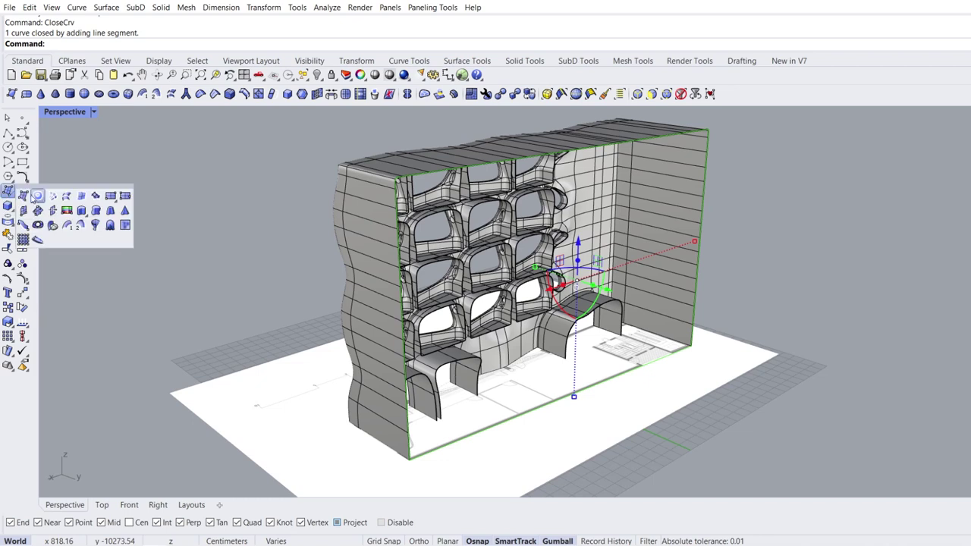
click(37, 197)
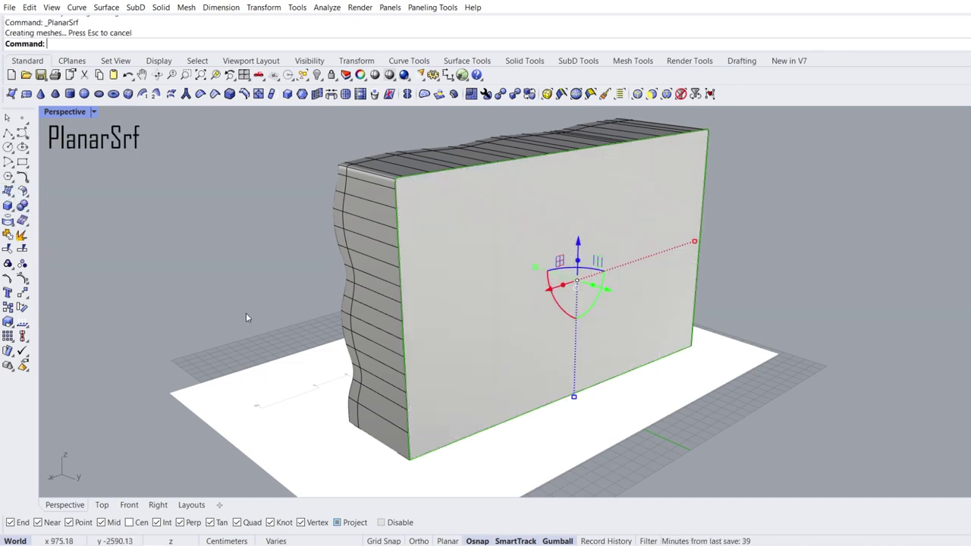
mouse_move(209, 298)
right_down()
mouse_move(245, 264)
mouse_move(206, 279)
right_up()
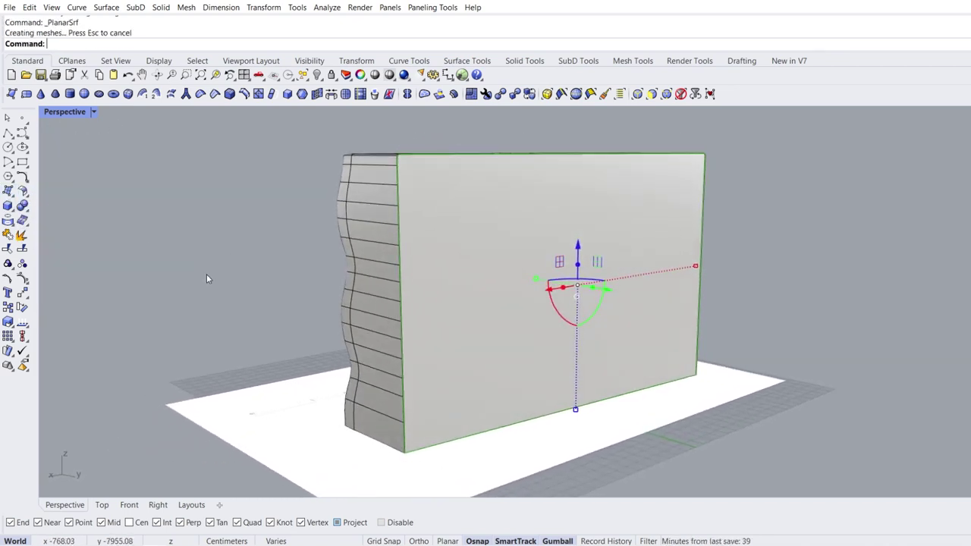
key(ctrl+z)
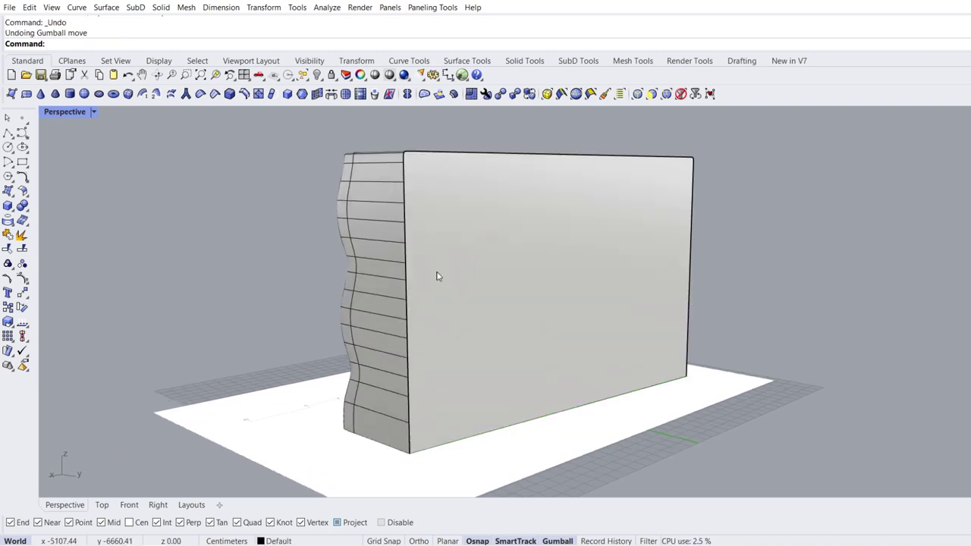
right_drag(370, 287, 416, 282)
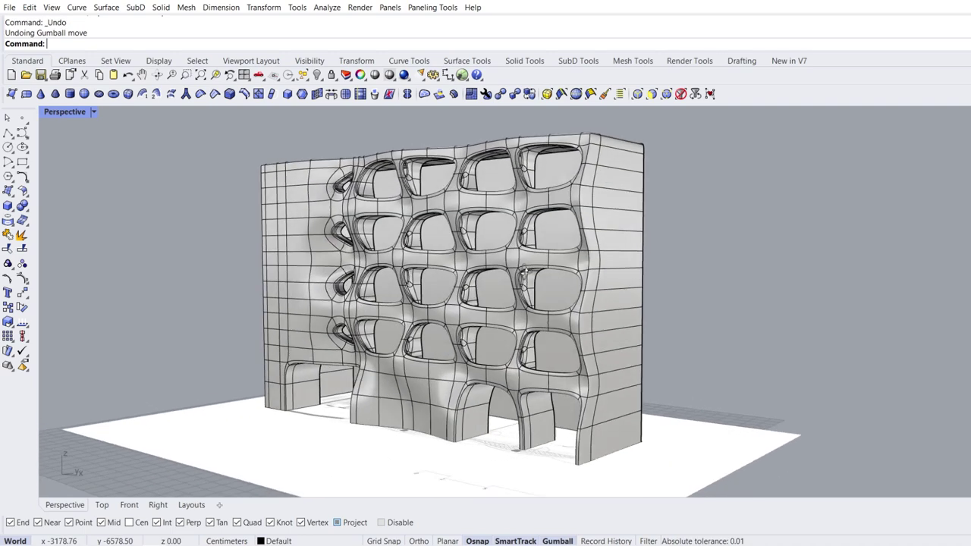
Set the perspective view to Rendered and delete the closed boundary curve around the back face
click(94, 112)
click(89, 180)
right_drag(318, 291, 179, 326)
click(465, 174)
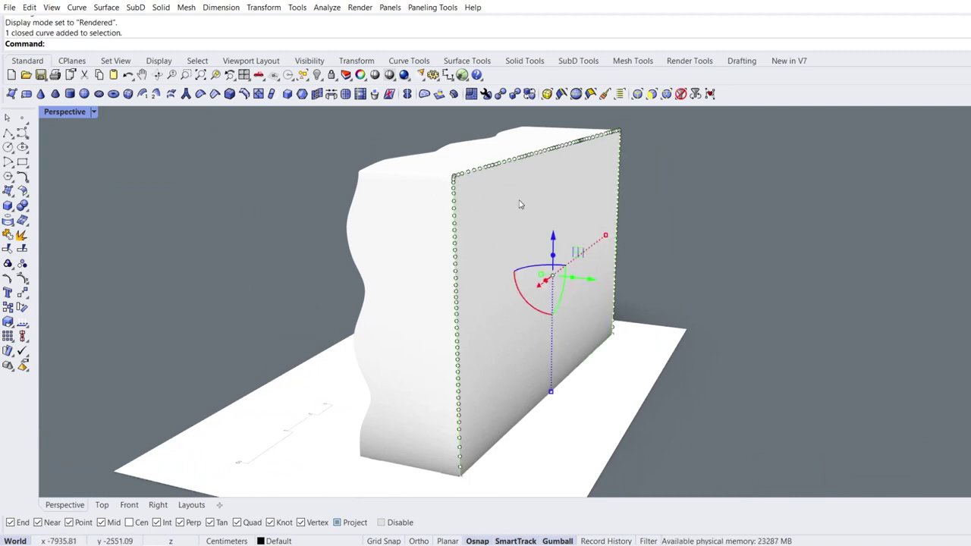
key(Delete)
right_drag(178, 418, 317, 414)
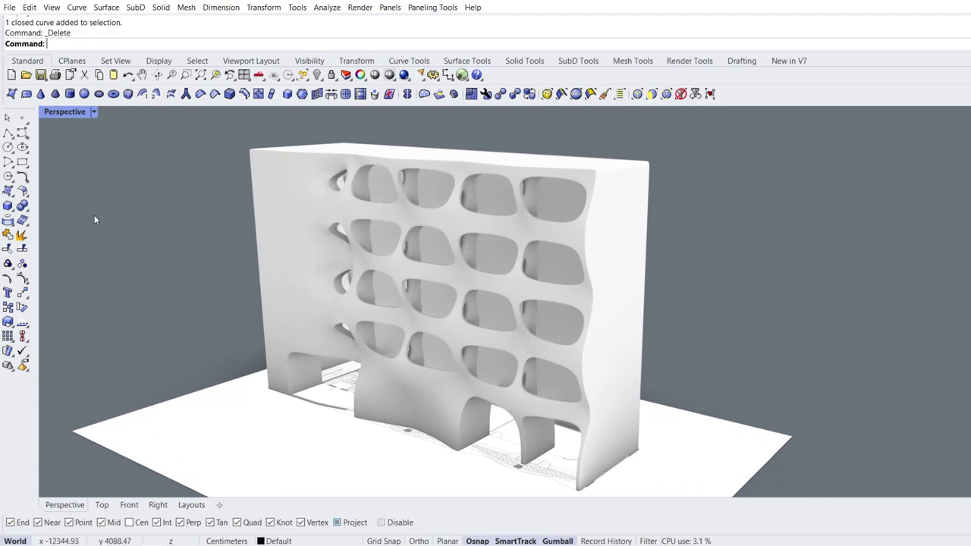
Create a vertical plane in front of the façade, parallel to it and larger than the building's width and height
click(15, 194)
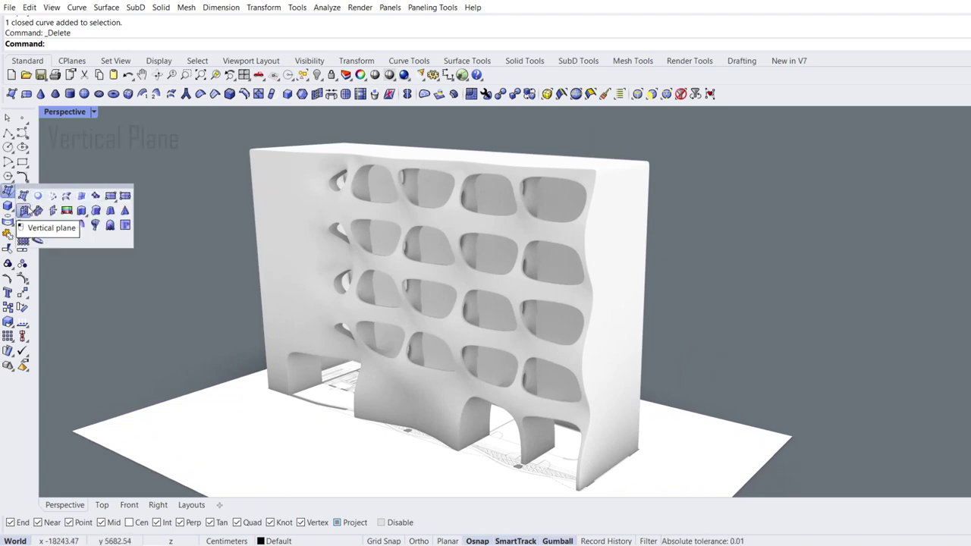
click(27, 210)
click(167, 369)
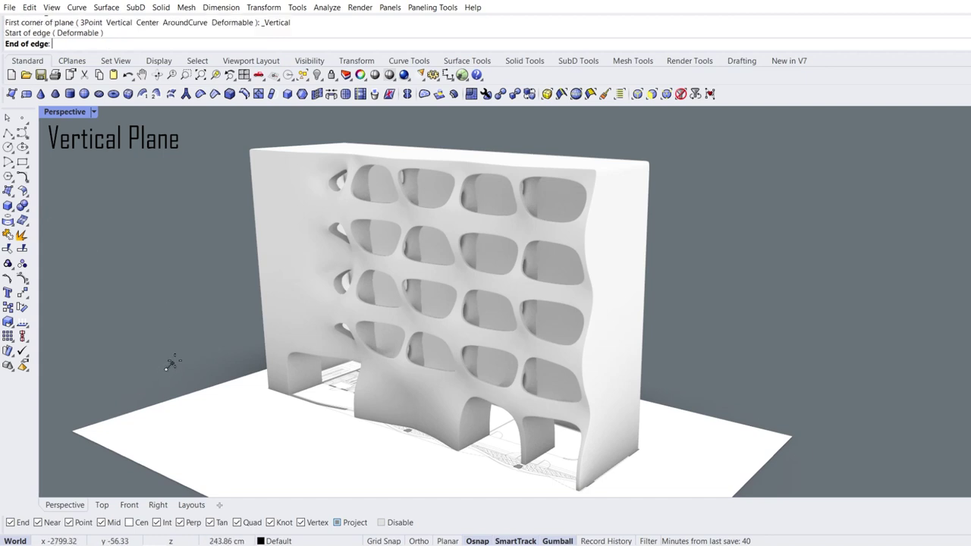
scroll(167, 368, down, 5)
key(shift)
click(490, 486)
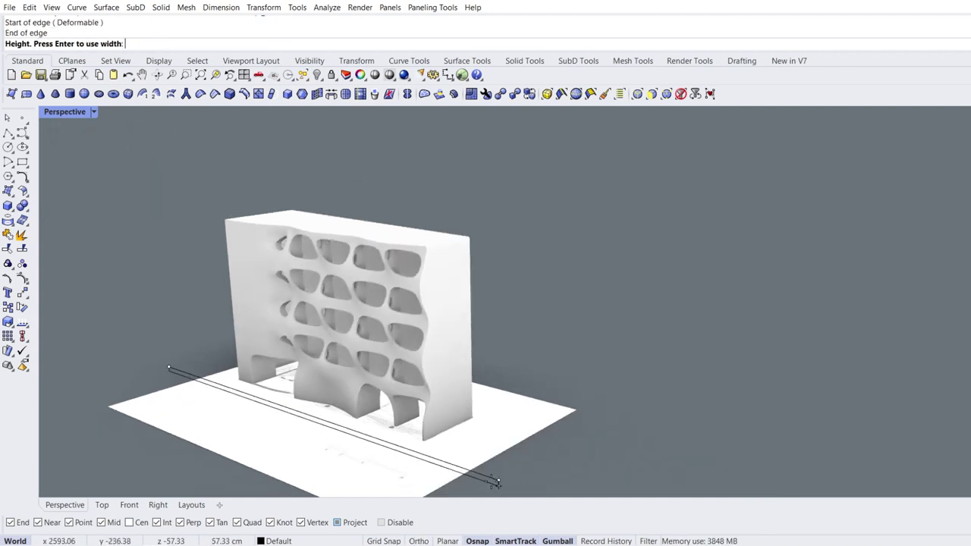
click(550, 242)
right_drag(552, 244, 341, 323)
Move the vertical plane along Y in the Top view into the building, just behind the façade's wavy front
click(338, 304)
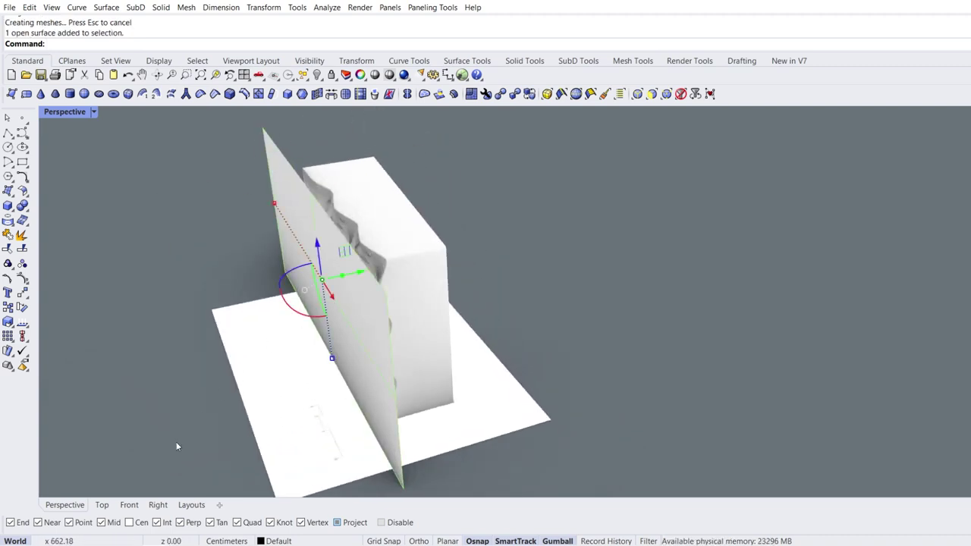
click(102, 507)
scroll(251, 351, down, 5)
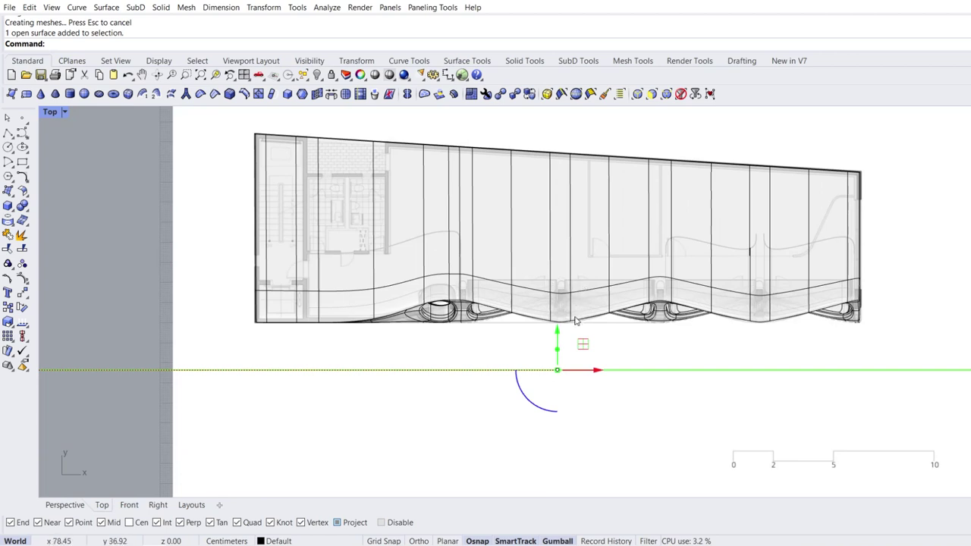
drag(557, 335, 554, 247)
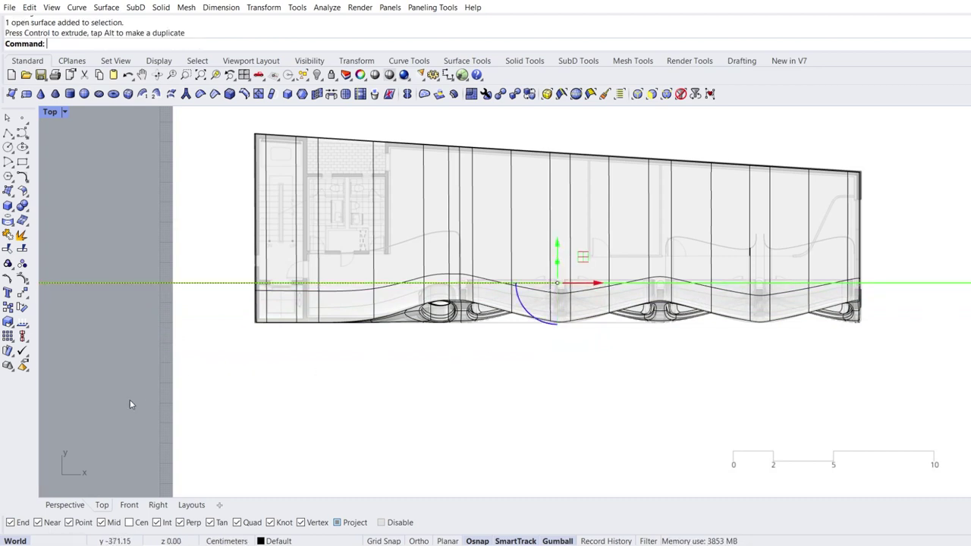
click(64, 505)
mouse_move(141, 389)
right_down()
mouse_move(223, 344)
mouse_move(141, 400)
right_up()
key(Escape)
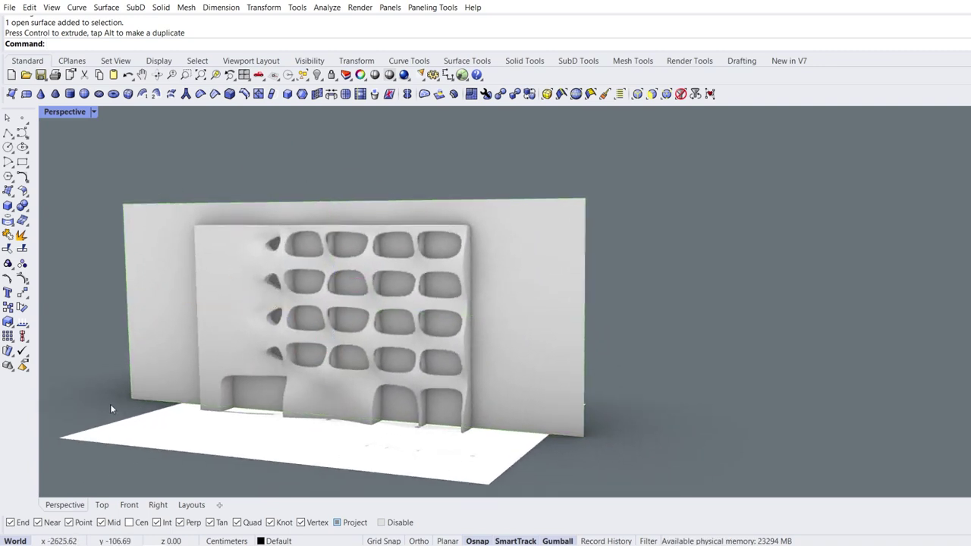
Trim away the parts of the vertical plane outside the building, using the building SubD as the cutting object
mouse_move(223, 338)
right_down()
mouse_move(271, 329)
mouse_move(233, 337)
right_up()
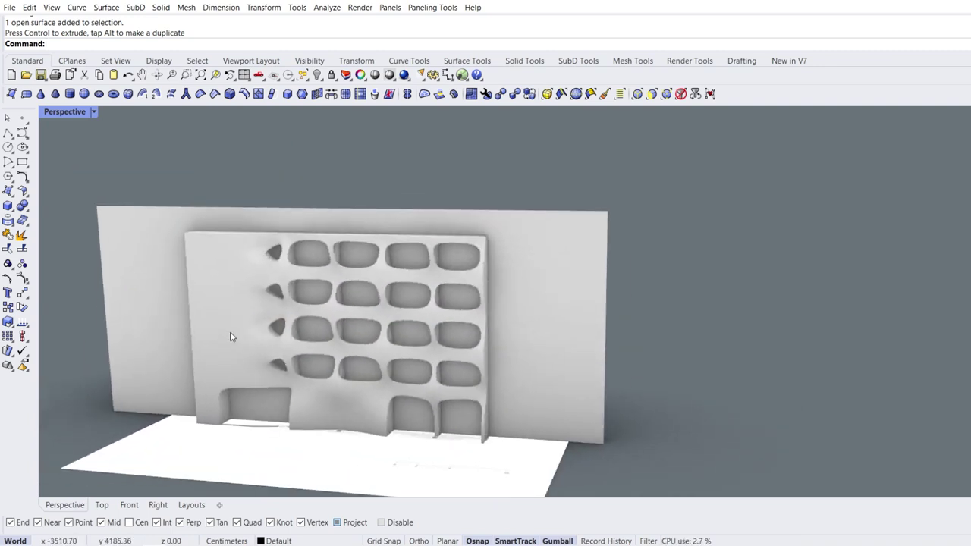
click(8, 249)
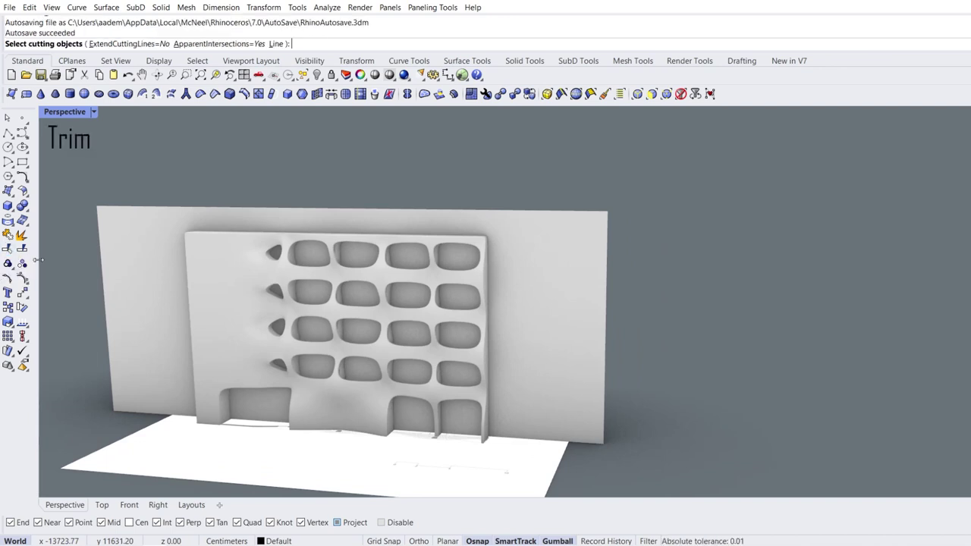
click(215, 283)
key(Return)
click(147, 264)
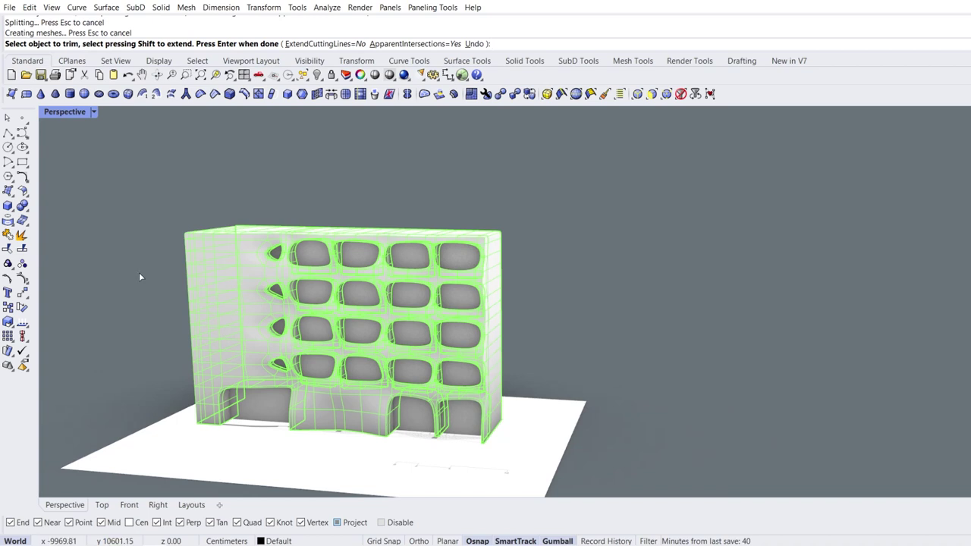
right_drag(212, 314, 200, 300)
key(Return)
Select the trimmed plane behind the window openings and change its object layer to Layer 01
scroll(359, 307, up, 2)
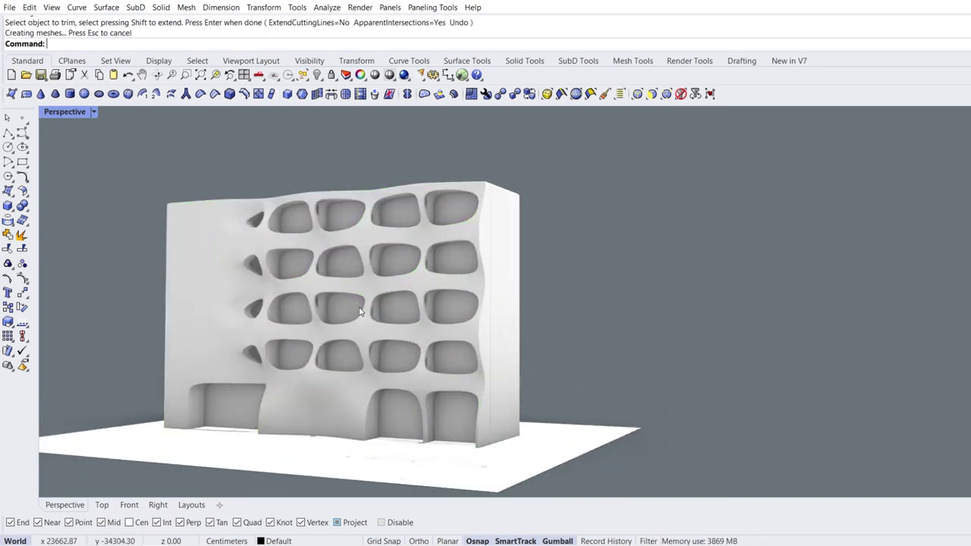
scroll(360, 311, up, 3)
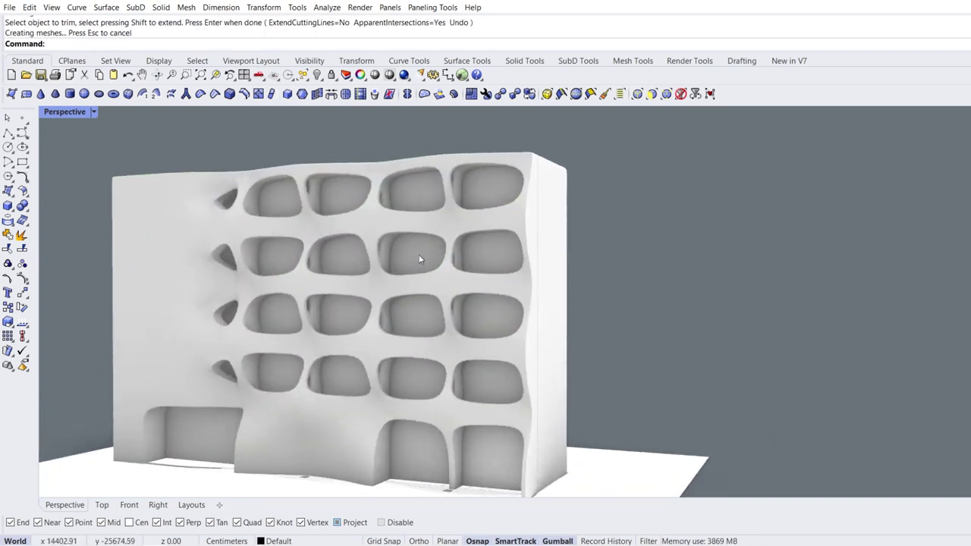
click(419, 259)
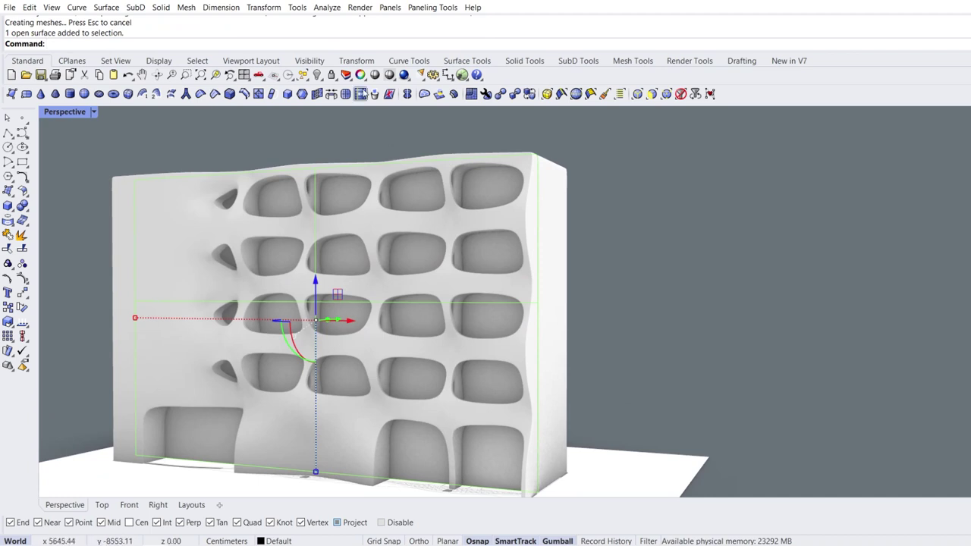
click(345, 74)
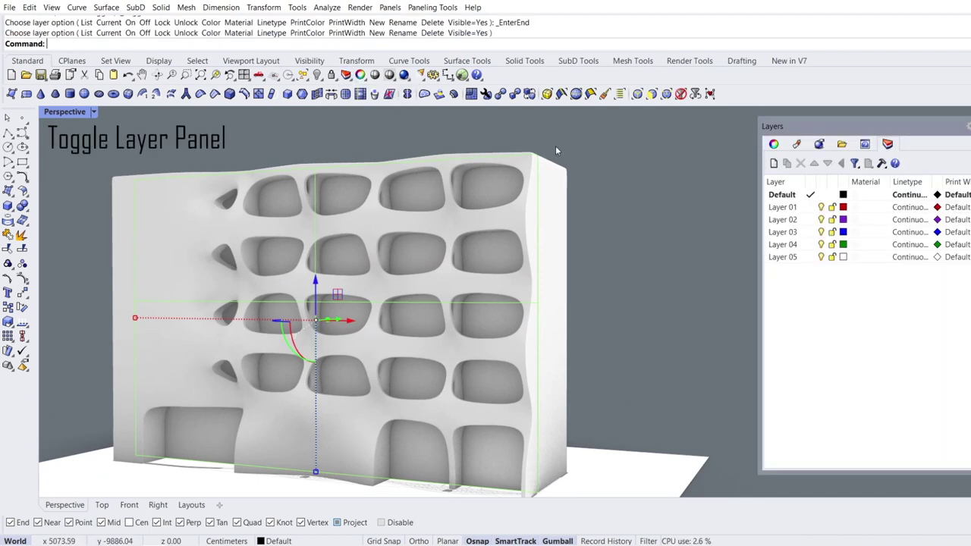
right_click(782, 207)
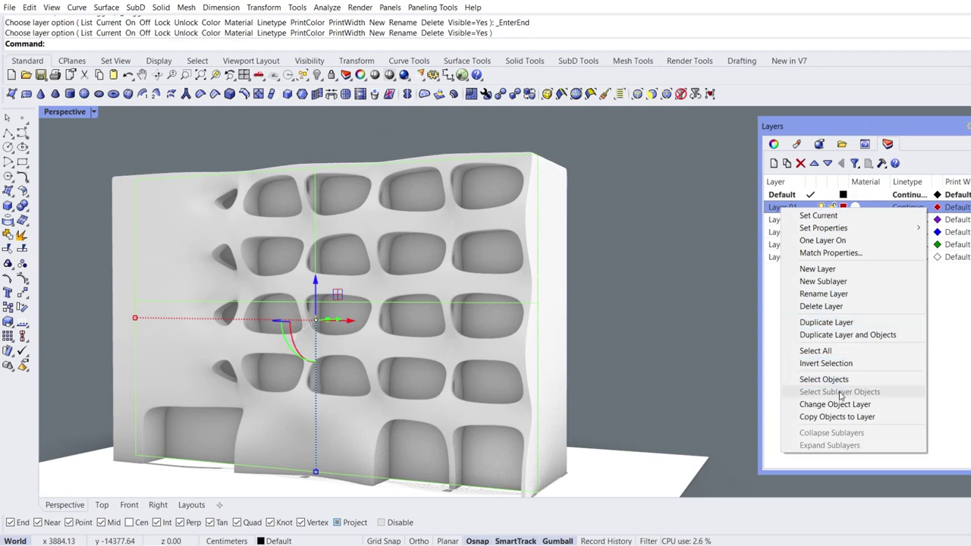
click(863, 404)
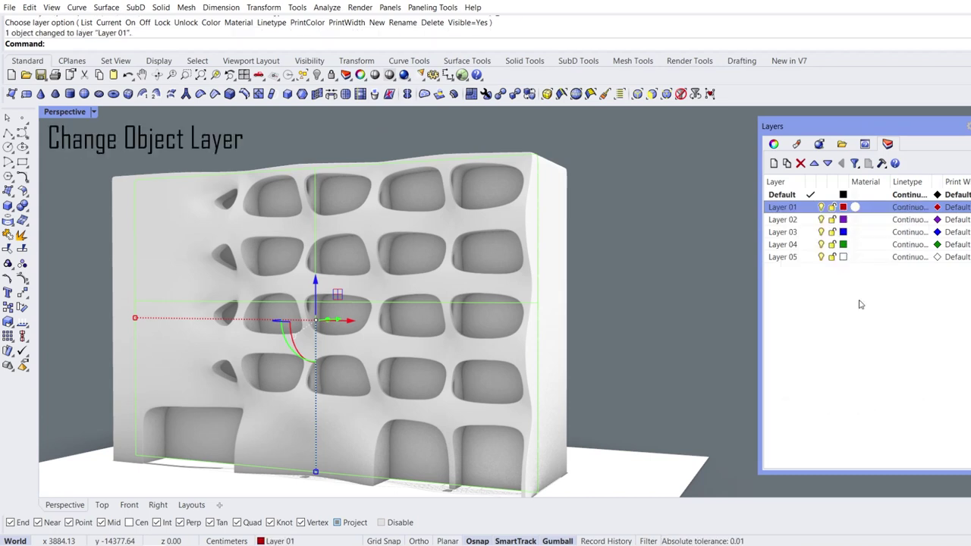
key(Escape)
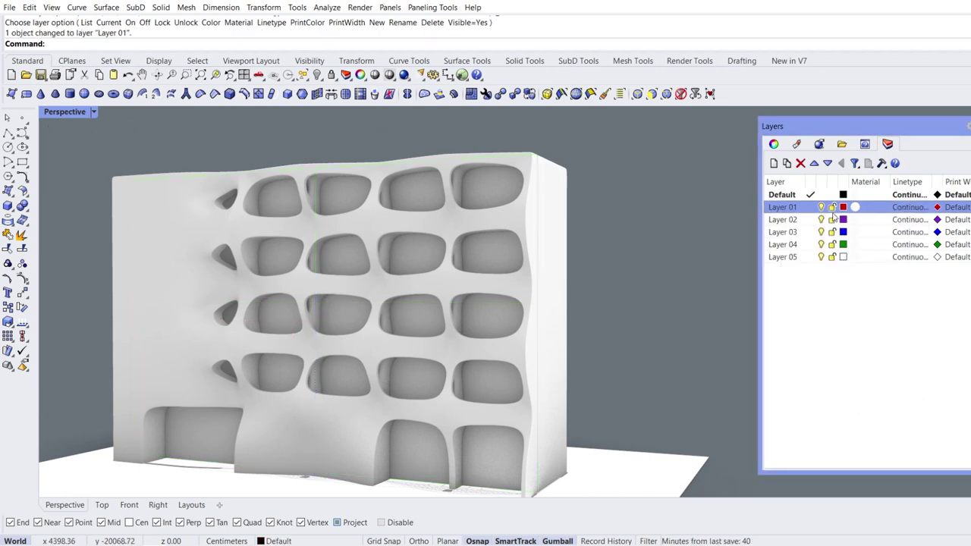
Set the Layer 01 material type to Plastic and give it a pale blue colour
click(856, 208)
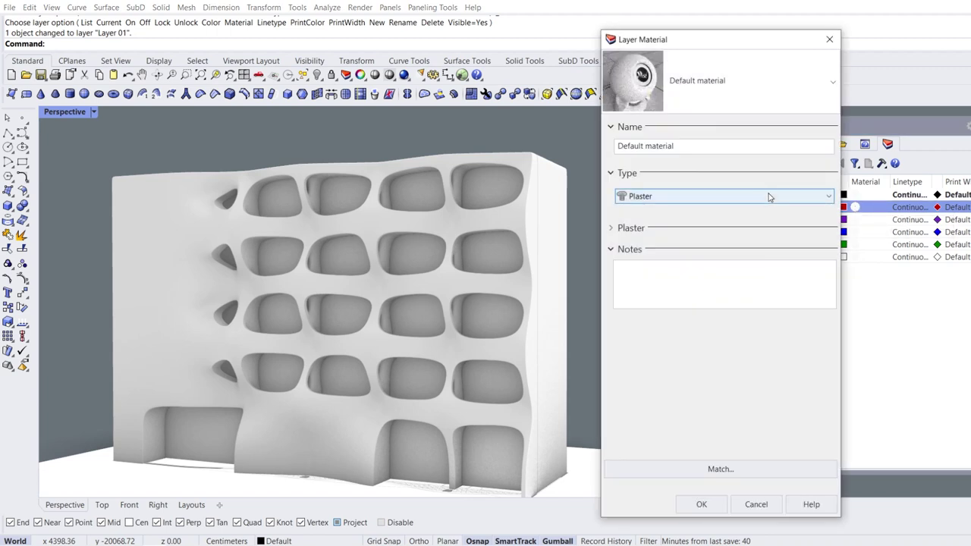
click(707, 196)
click(673, 330)
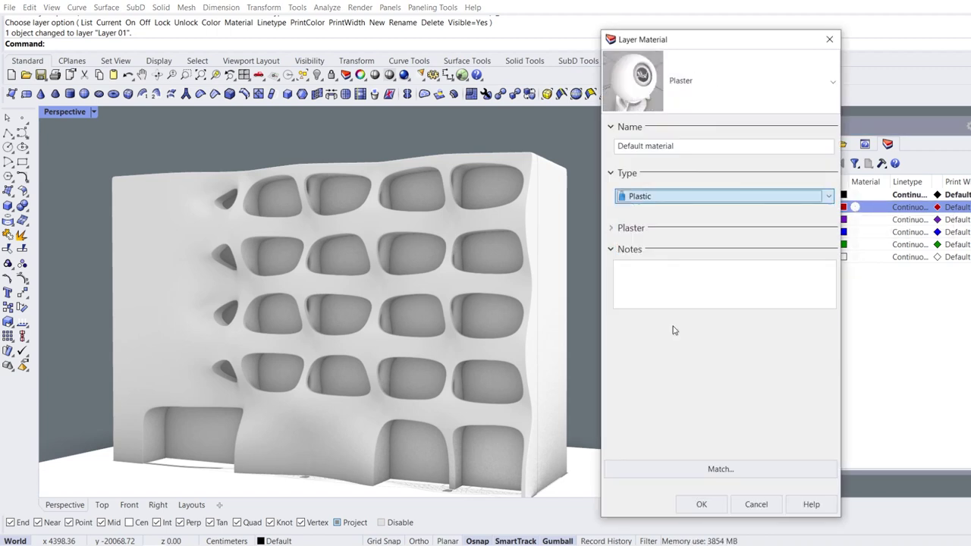
click(733, 253)
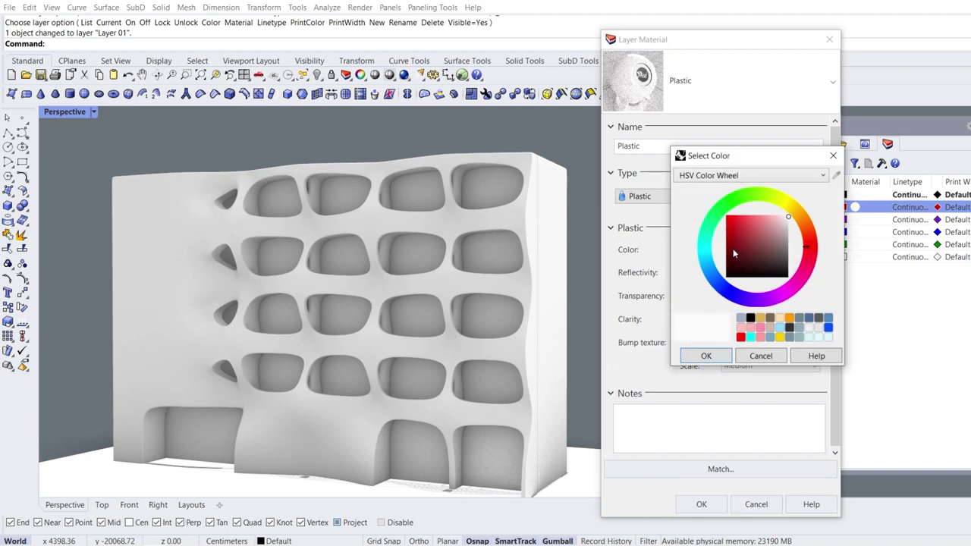
click(707, 267)
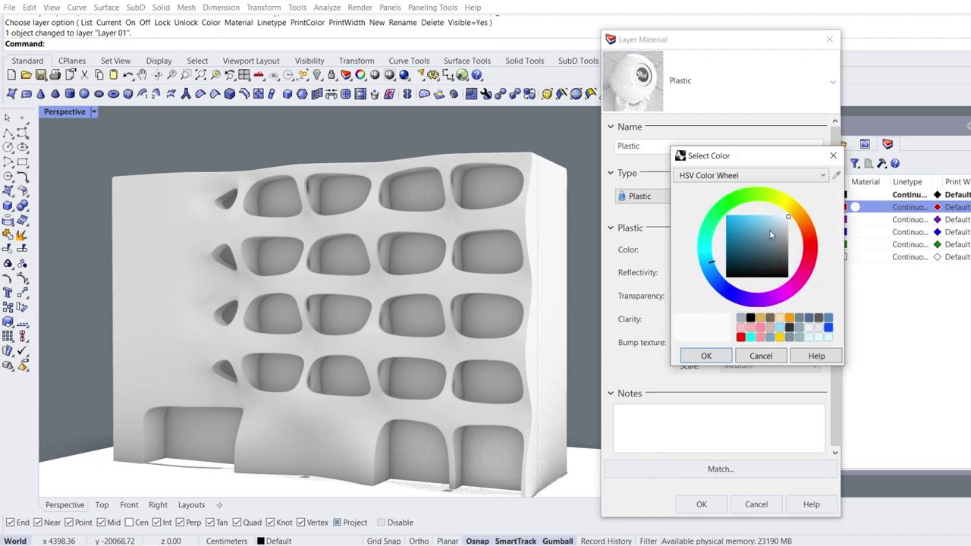
click(772, 229)
click(707, 356)
Set the Plastic material's transparency to between 40 and 45 and apply the material to Layer 01
click(725, 293)
drag(725, 293, 740, 298)
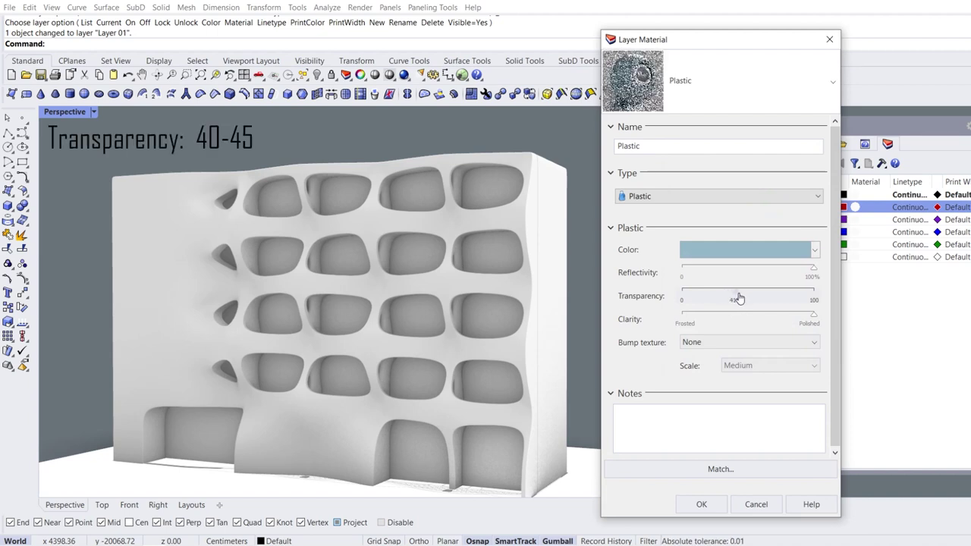
click(685, 504)
Show the hidden vertical reference drawings, select them, and unlock the locked ground plan drawing
right_drag(615, 402, 432, 344)
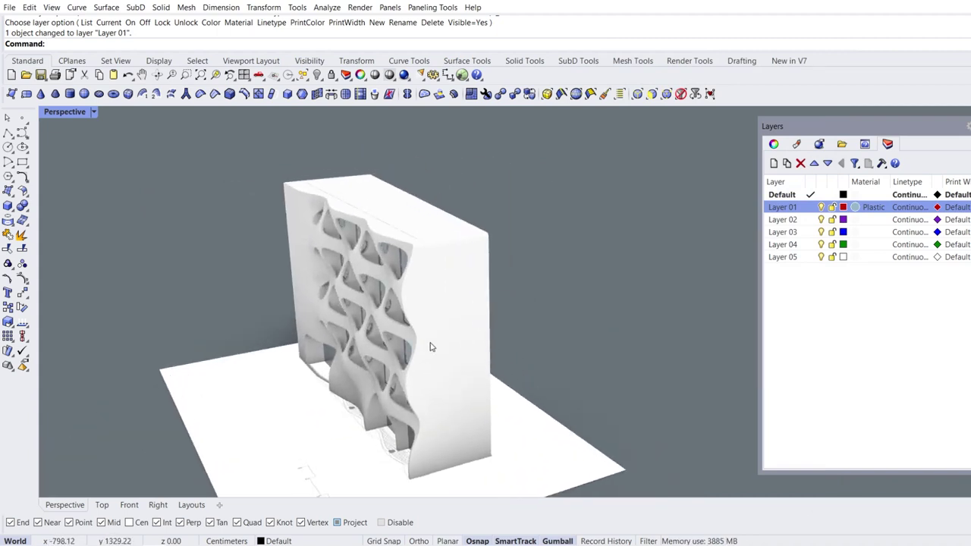
click(317, 75)
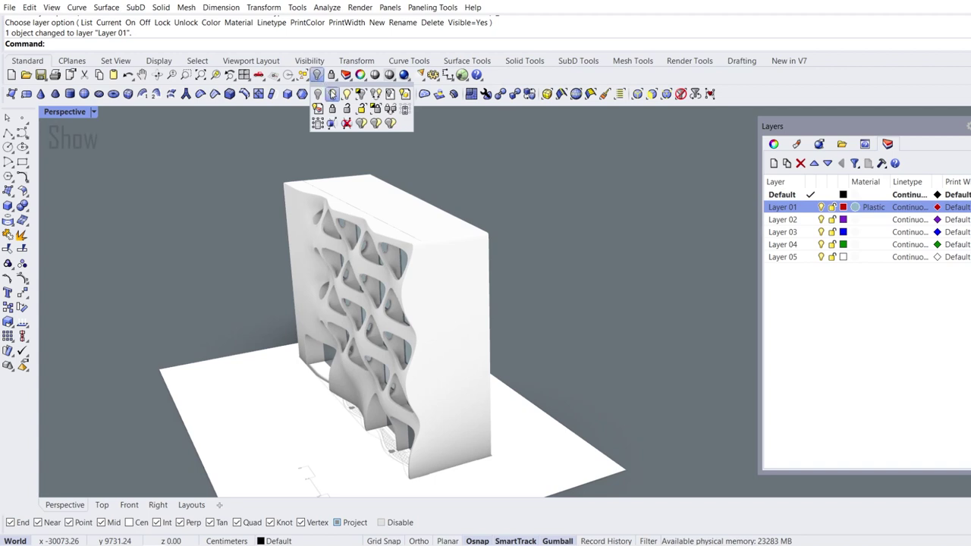
click(332, 93)
scroll(391, 246, down, 2)
drag(529, 402, 474, 252)
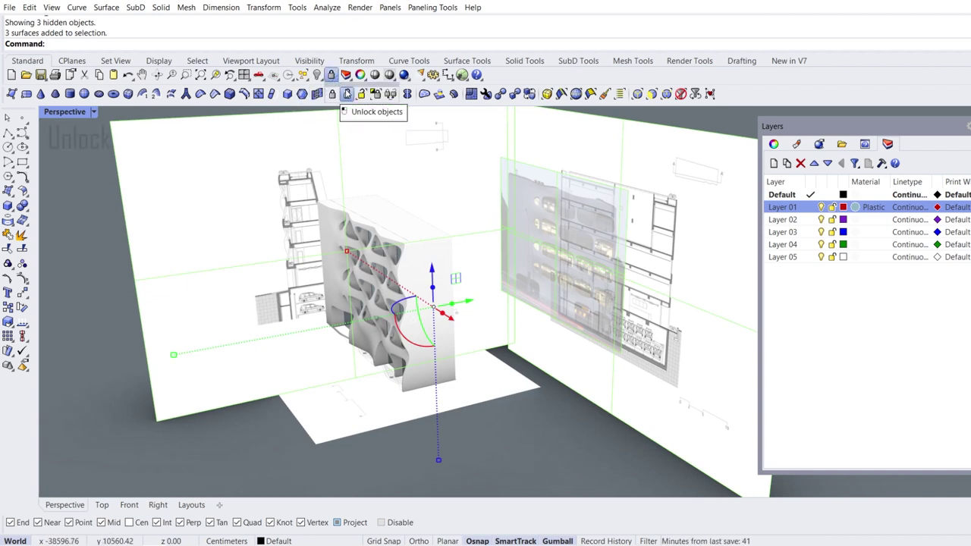
right_click(335, 80)
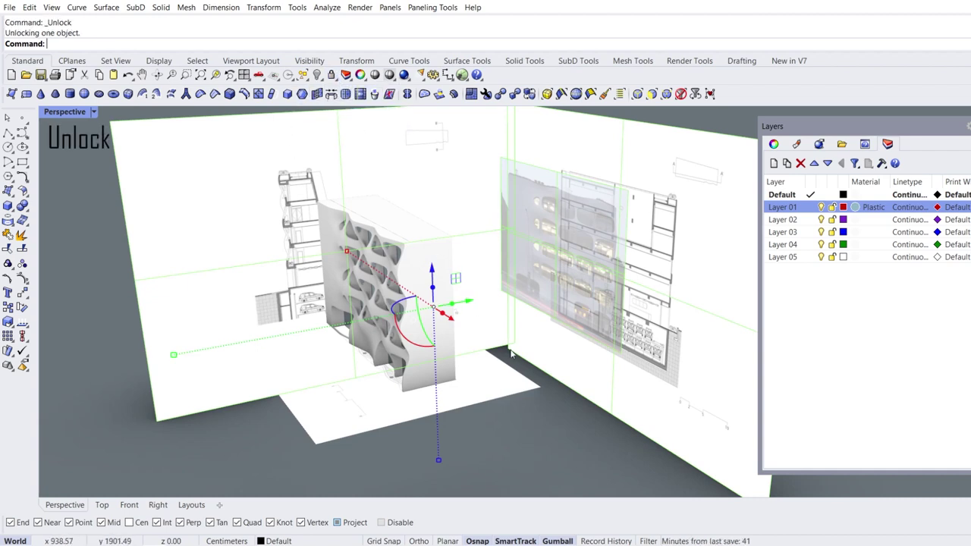
Change the object layer of all four reference drawings to Layer 02 and turn that layer off
right_click(784, 221)
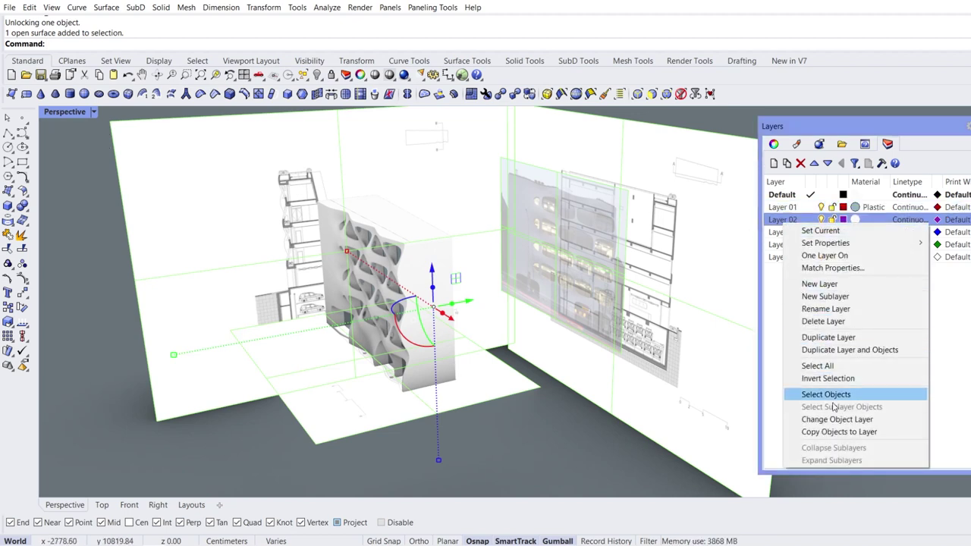
click(894, 421)
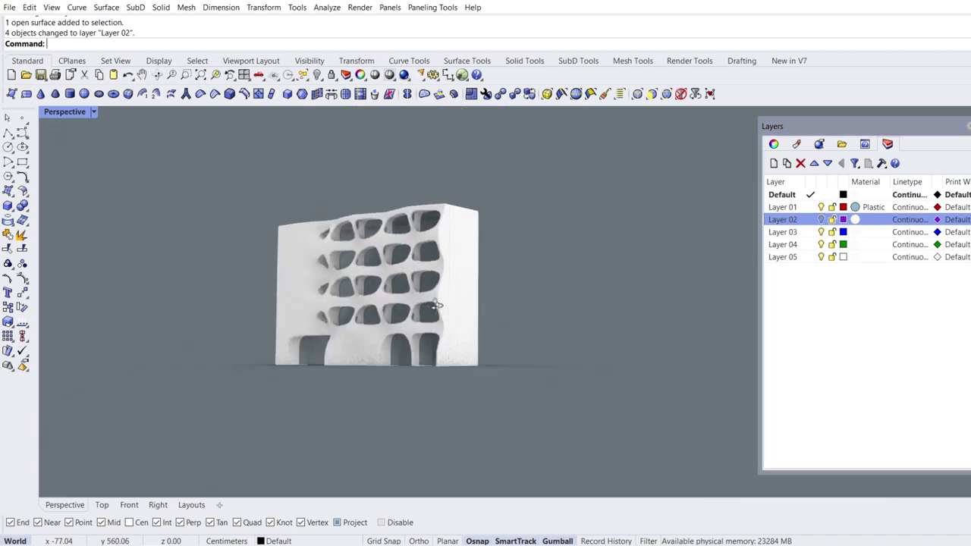
Extract the wireframe curves from the whole building SubD and close the layer manager
mouse_move(364, 289)
right_down()
mouse_move(433, 290)
mouse_move(371, 297)
right_up()
click(260, 270)
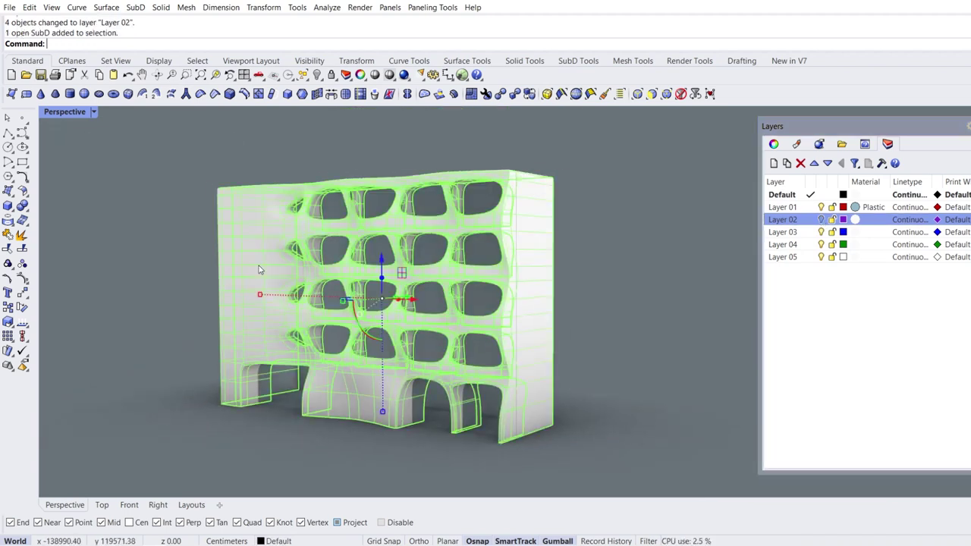
click(12, 228)
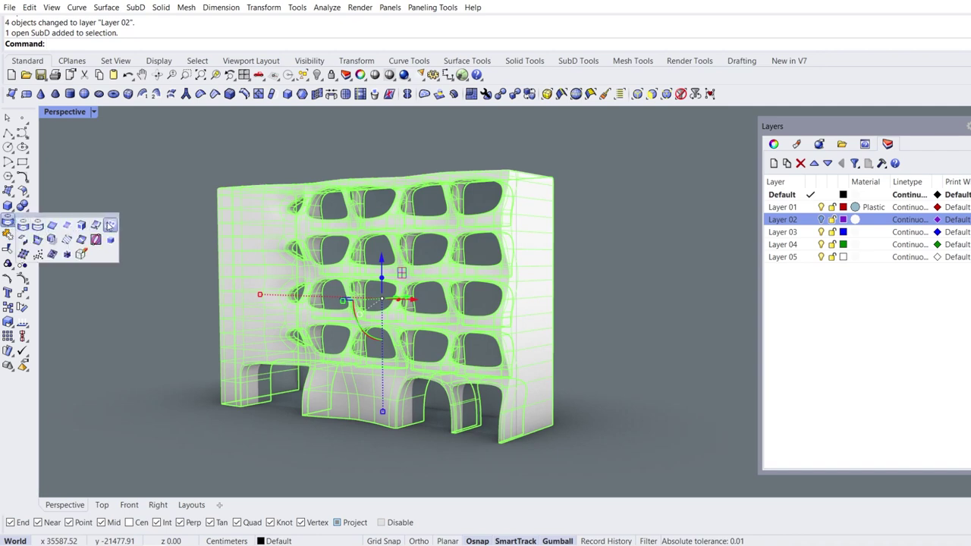
click(110, 226)
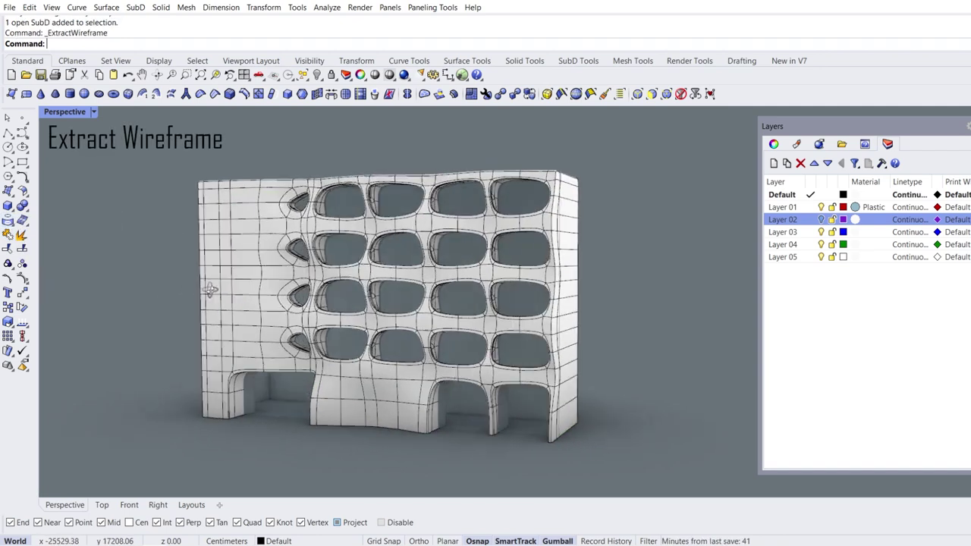
right_drag(211, 289, 240, 291)
click(970, 127)
mouse_move(543, 292)
right_down()
mouse_move(397, 258)
mouse_move(552, 280)
mouse_move(529, 292)
right_up()
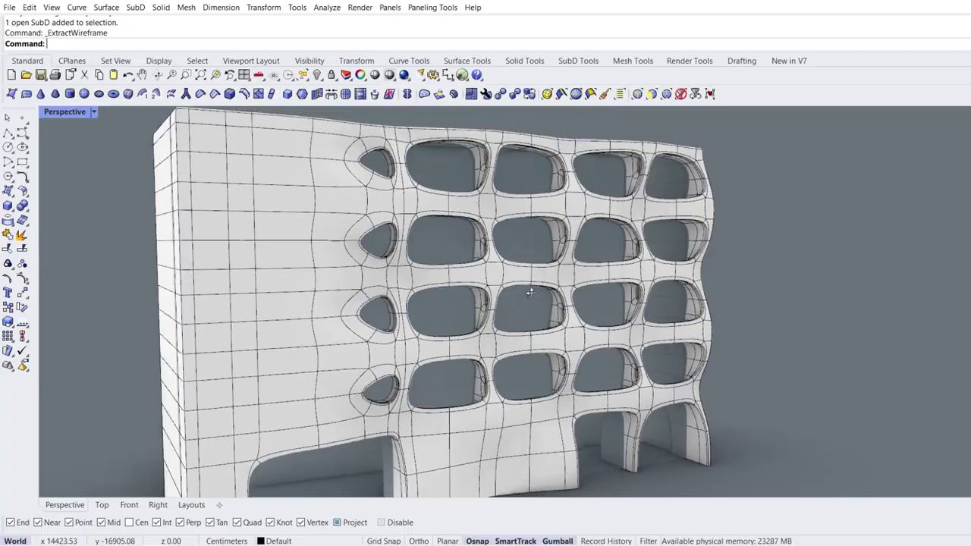